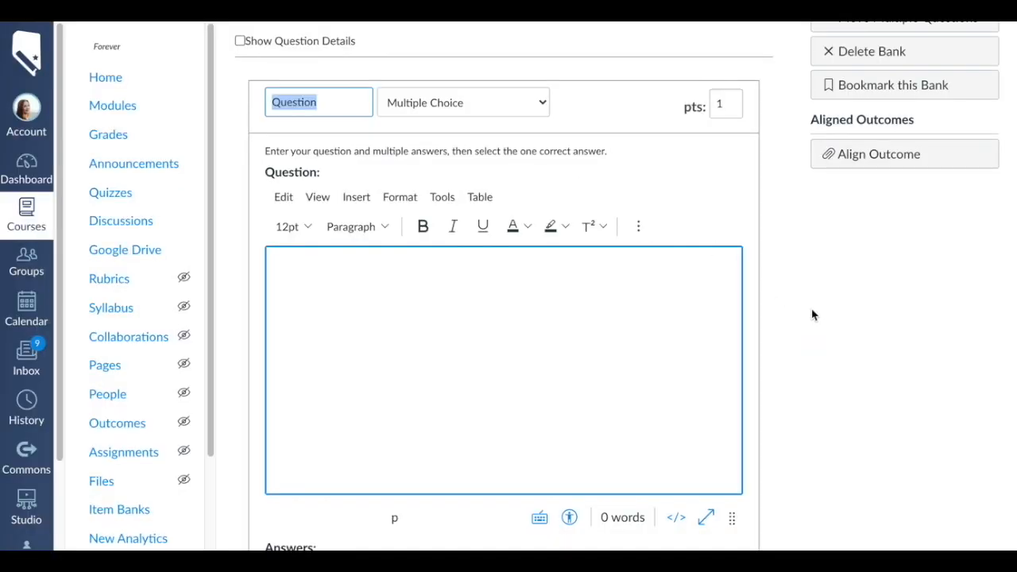
Review the list of question types available for the new question in the Magnetism bank
{"action": "scroll", "coordinate": [677, 237], "scroll_direction": "down", "scroll_amount": 1}
{"action": "left_click", "coordinate": [481, 117]}
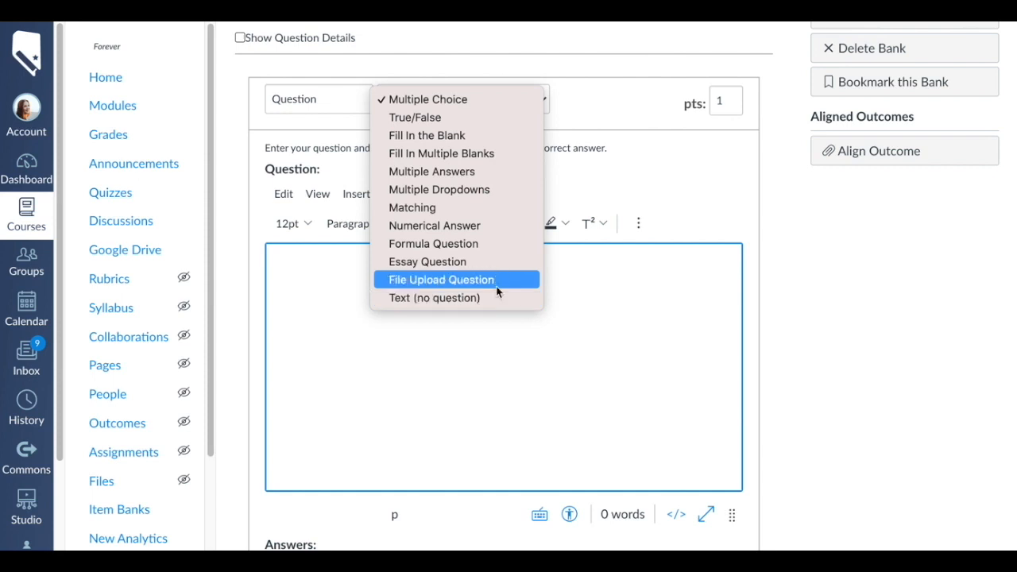
{"action": "scroll", "coordinate": [499, 290], "scroll_direction": "up", "scroll_amount": 2}
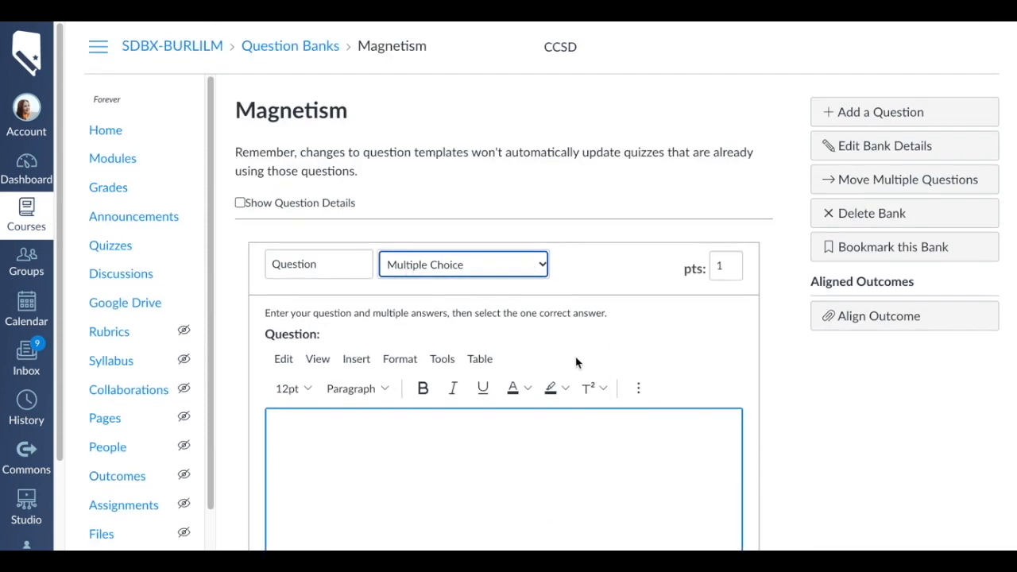
{"action": "scroll", "coordinate": [457, 444], "scroll_direction": "down", "scroll_amount": 1}
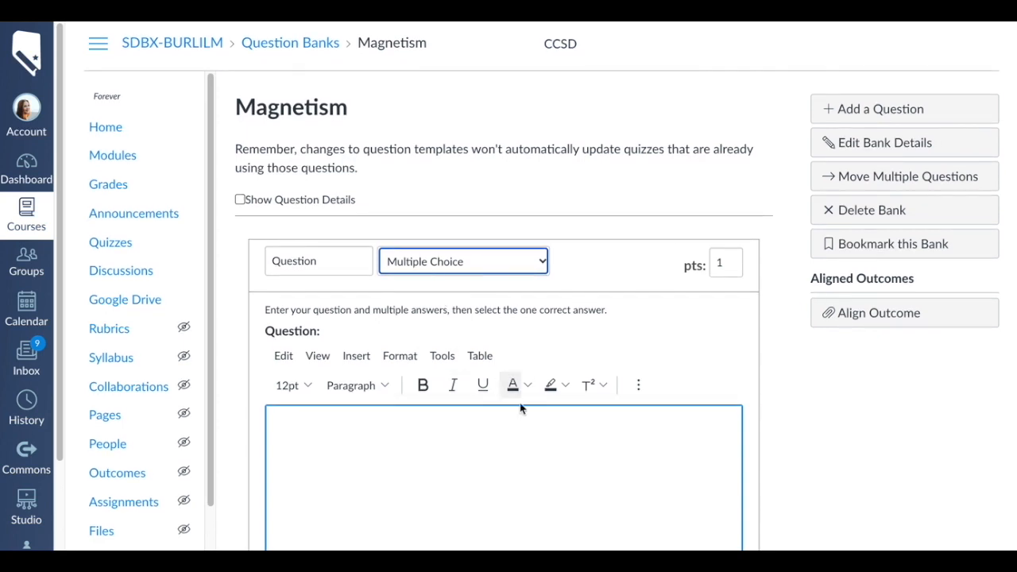
Enter "Question." as the multiple choice question's text
{"action": "scroll", "coordinate": [495, 445], "scroll_direction": "down", "scroll_amount": 3}
{"action": "left_click", "coordinate": [403, 316]}
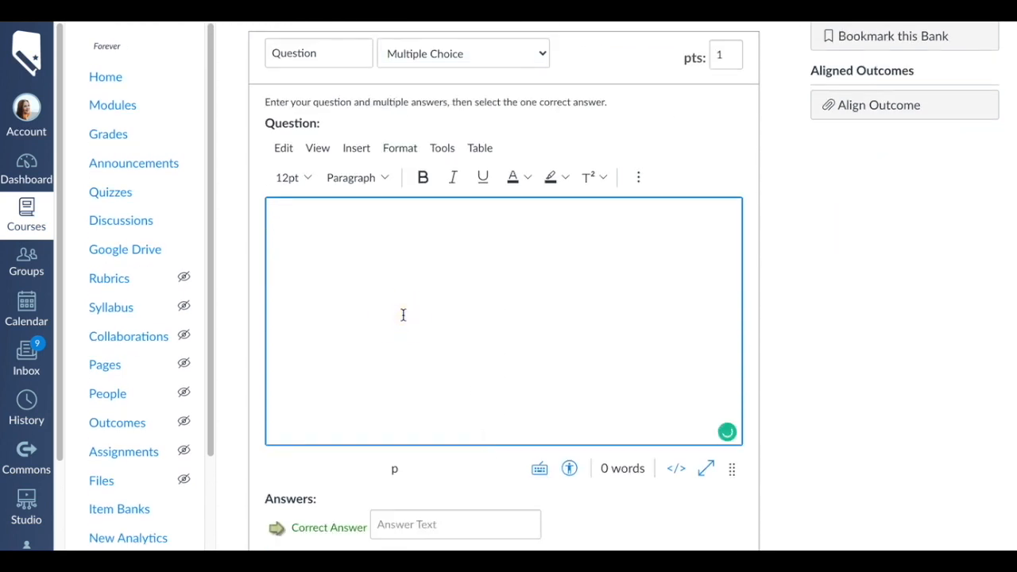
{"action": "type", "text": "Question"}
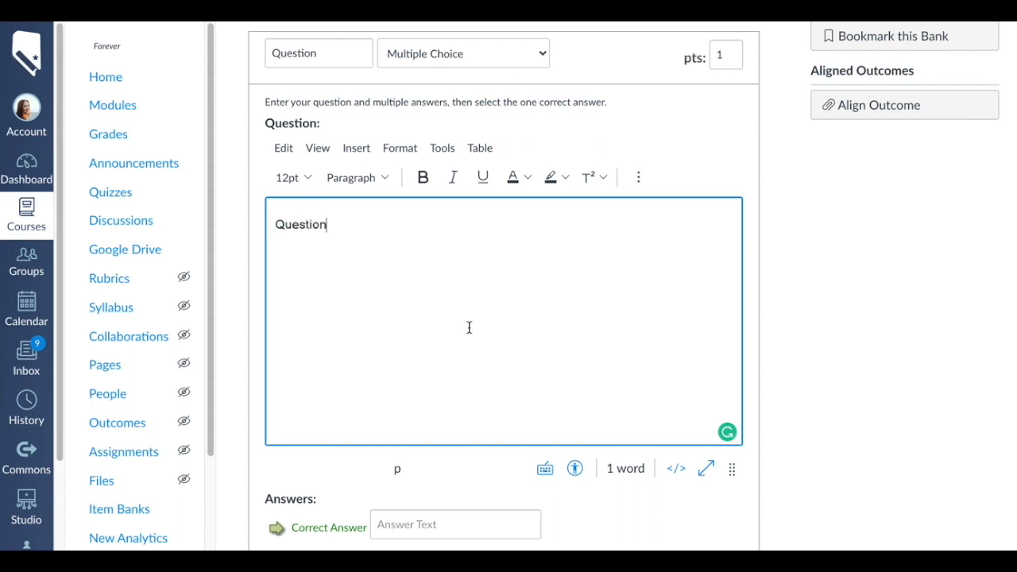
{"action": "type", "text": "."}
Look through the content types that can be inserted into the question text, including the image upload options
{"action": "left_click", "coordinate": [356, 149]}
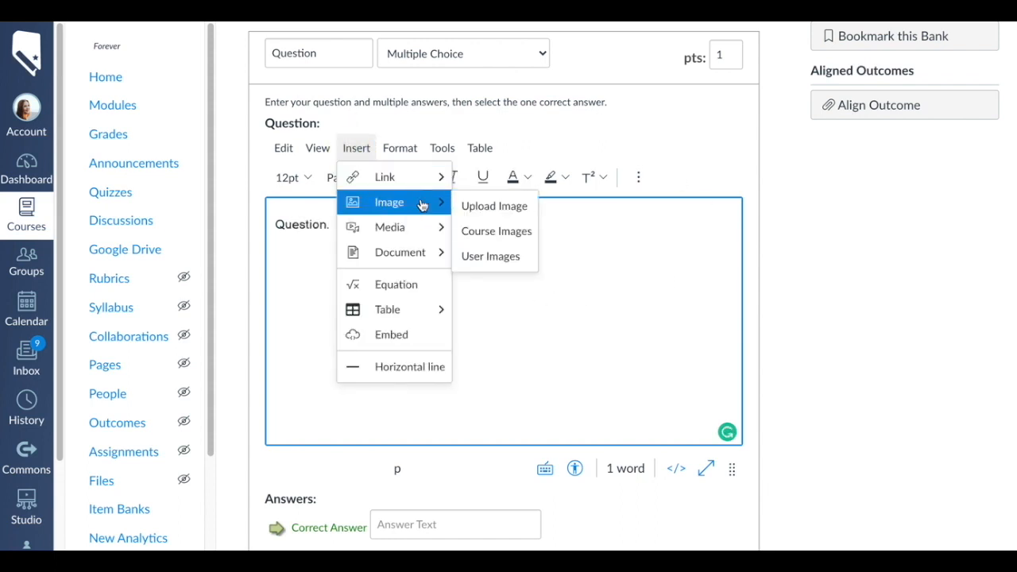
{"action": "left_click", "coordinate": [596, 250]}
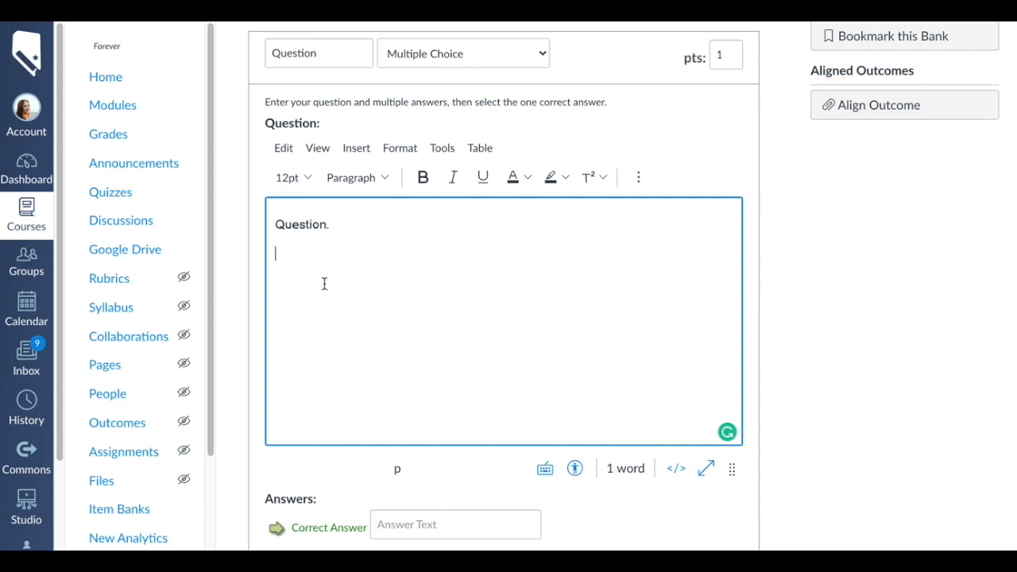
{"action": "left_click", "coordinate": [349, 147]}
{"action": "mouse_move", "coordinate": [379, 213]}
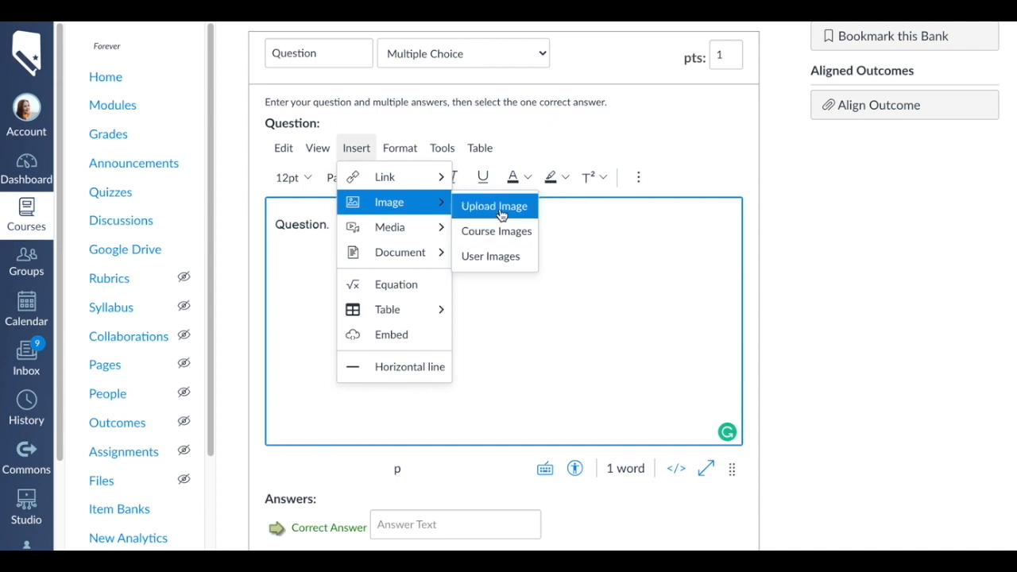
{"action": "left_click", "coordinate": [589, 222]}
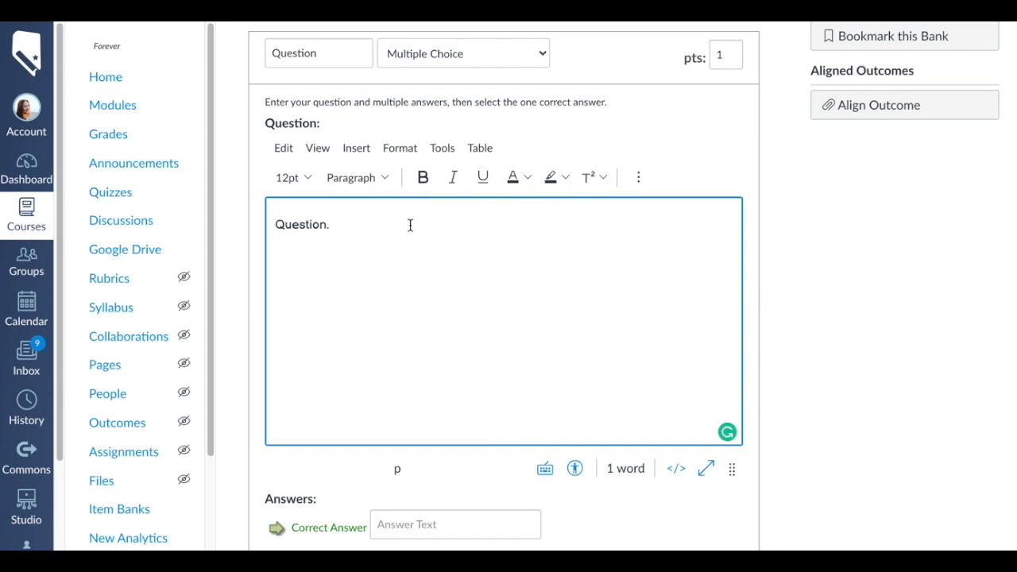
{"action": "left_click", "coordinate": [356, 149]}
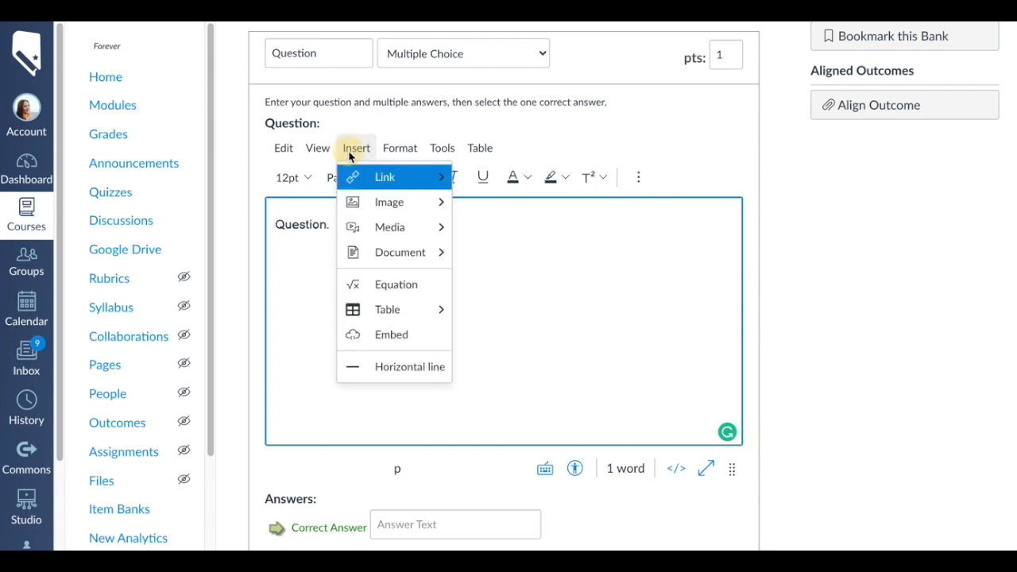
{"action": "left_click", "coordinate": [559, 354]}
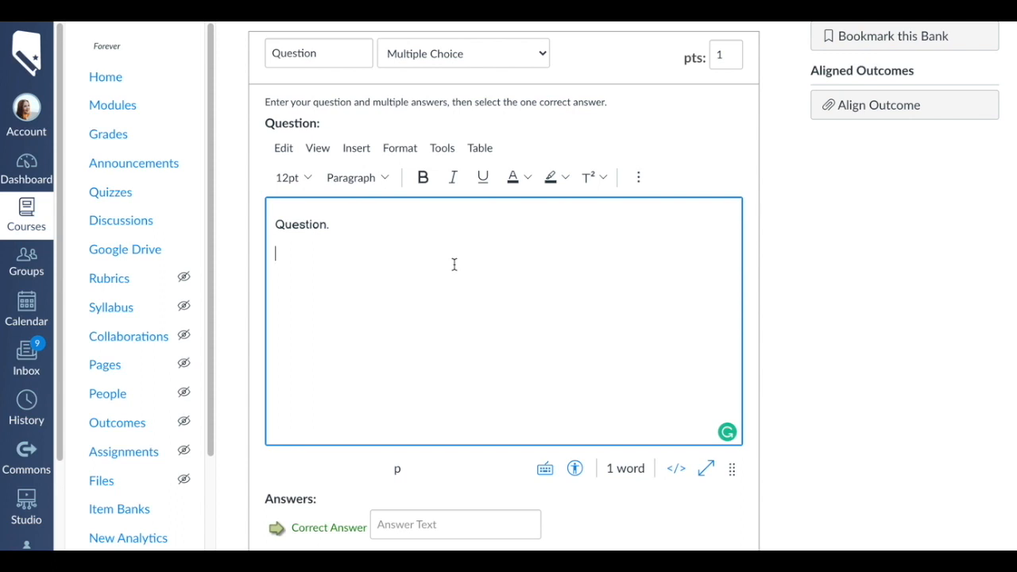
Enter "answer" as the correct answer of the multiple choice question
{"action": "scroll", "coordinate": [454, 263], "scroll_direction": "down", "scroll_amount": 5}
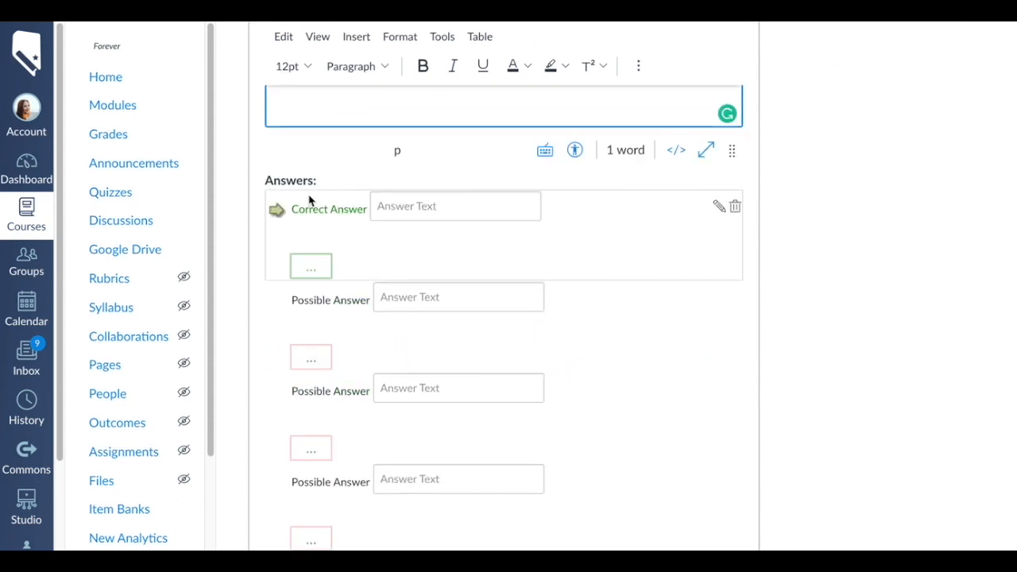
{"action": "left_click", "coordinate": [436, 203]}
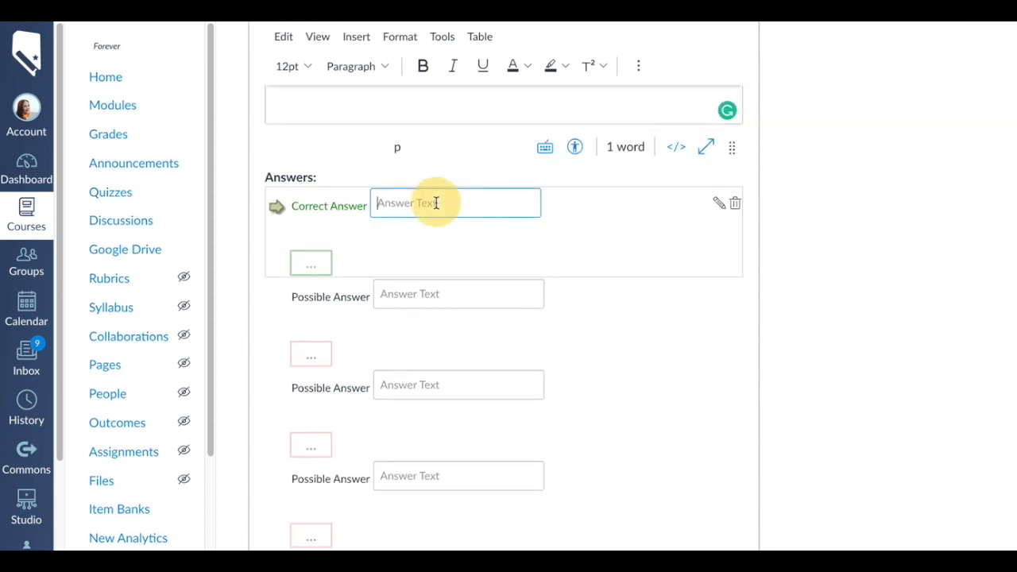
{"action": "type", "text": "answer"}
Delete the last possible answer and add two more blank possible answers
{"action": "scroll", "coordinate": [495, 304], "scroll_direction": "down", "scroll_amount": 1}
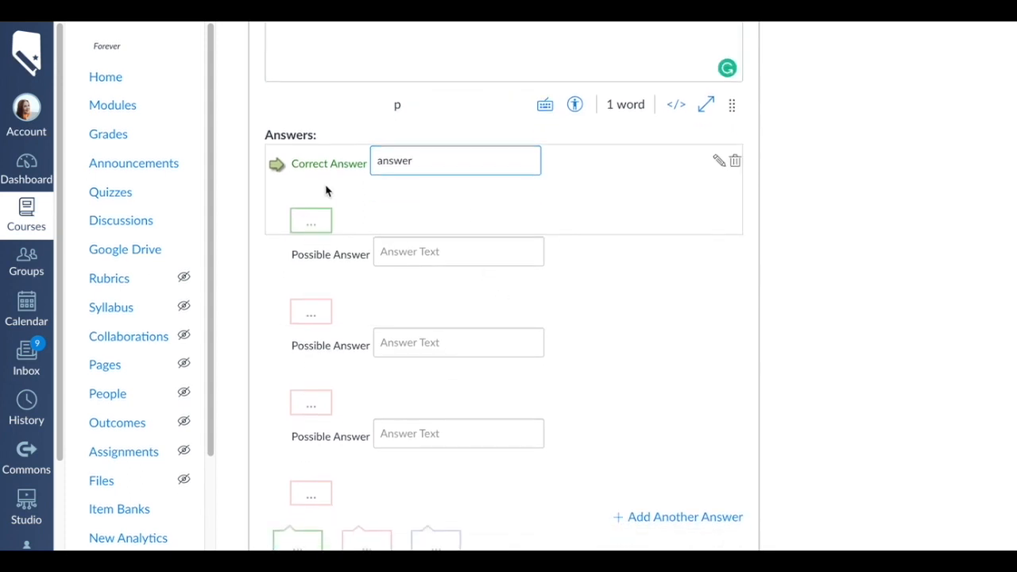
{"action": "scroll", "coordinate": [326, 191], "scroll_direction": "down", "scroll_amount": 1}
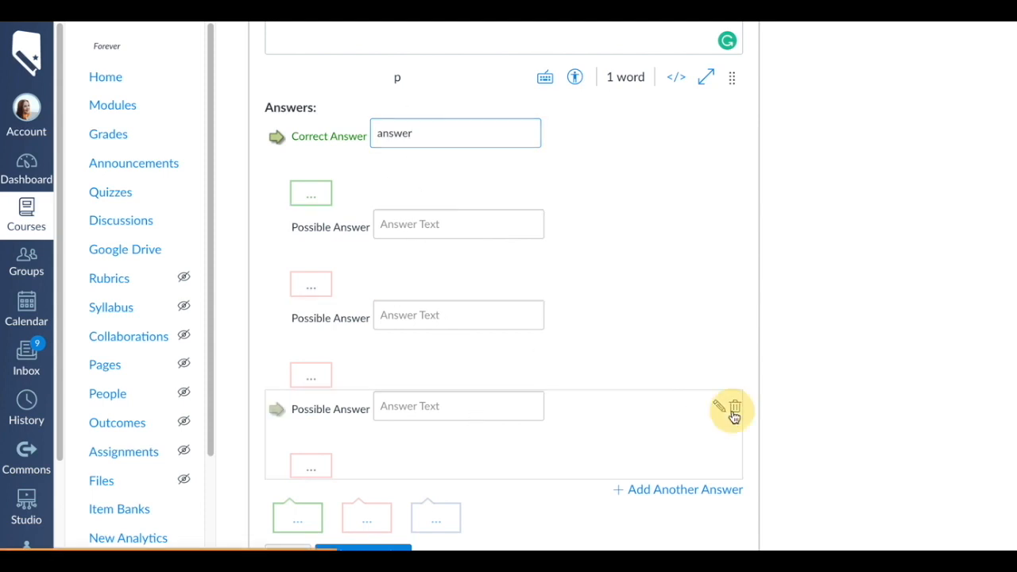
{"action": "left_click", "coordinate": [733, 408]}
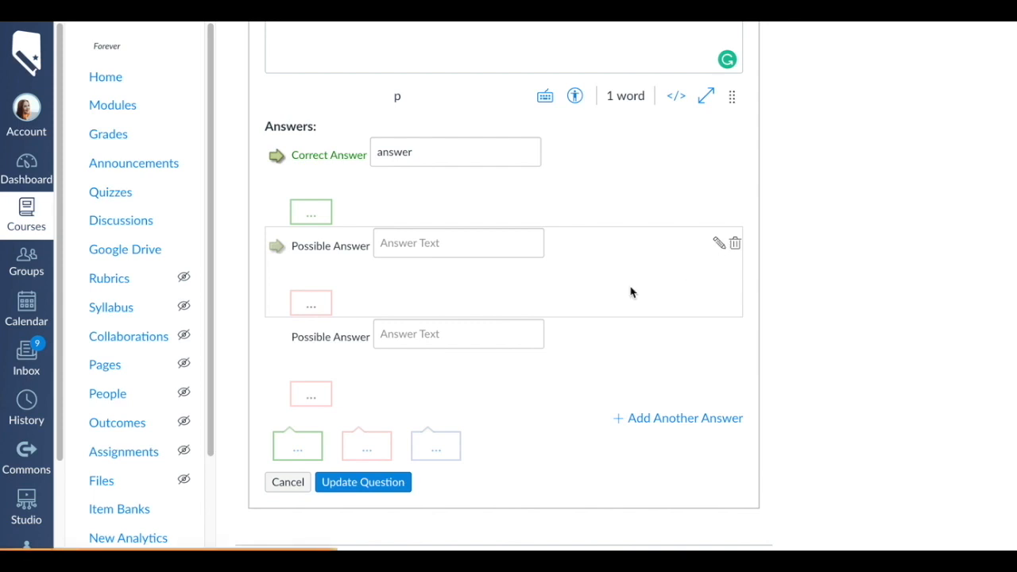
{"action": "left_click", "coordinate": [640, 421]}
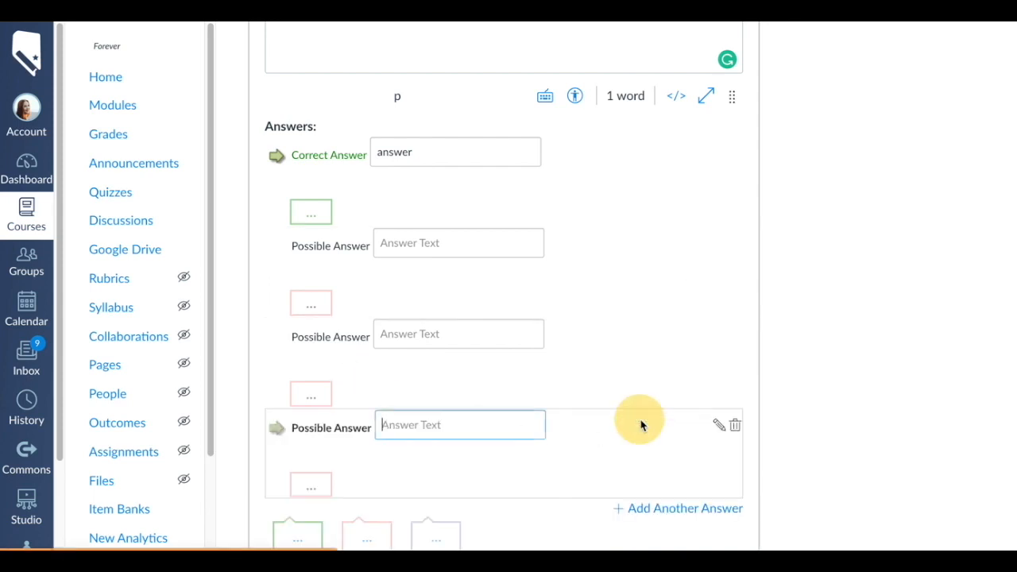
{"action": "left_click", "coordinate": [673, 486]}
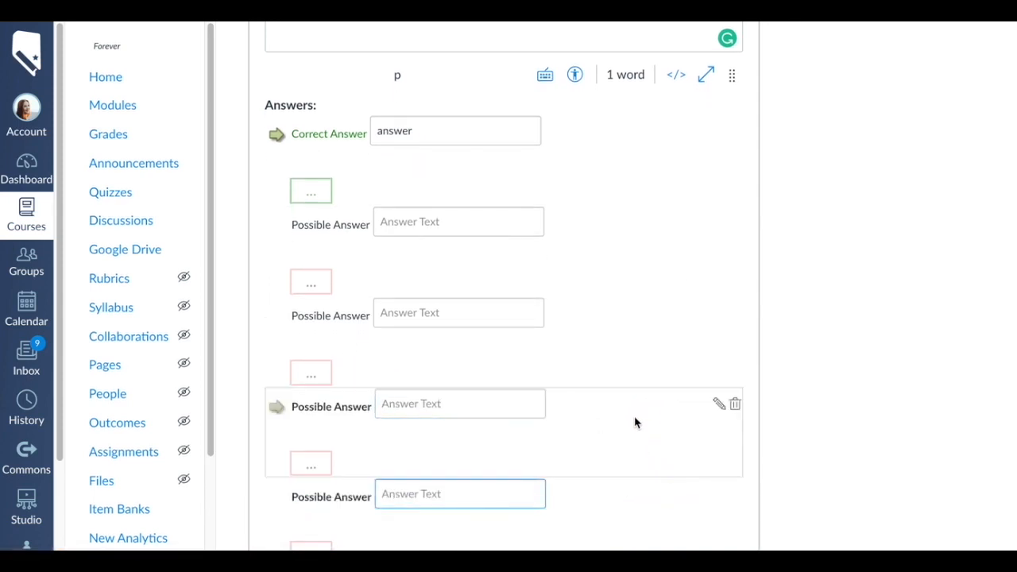
Change the question type to True/False and examine its question text and answer options
{"action": "scroll", "coordinate": [635, 422], "scroll_direction": "down", "scroll_amount": 2}
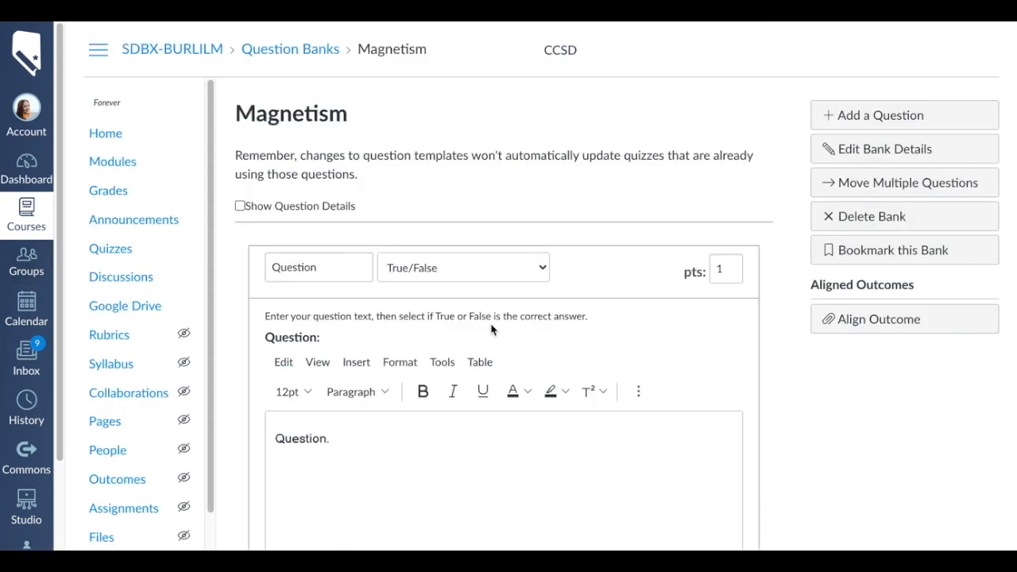
{"action": "scroll", "coordinate": [685, 361], "scroll_direction": "down", "scroll_amount": 1}
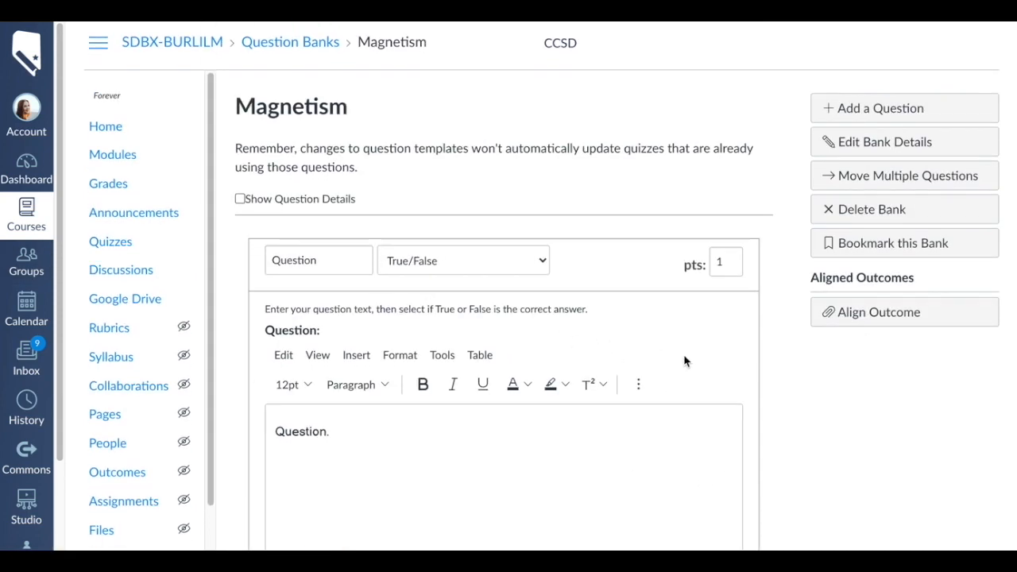
{"action": "scroll", "coordinate": [685, 362], "scroll_direction": "down", "scroll_amount": 4}
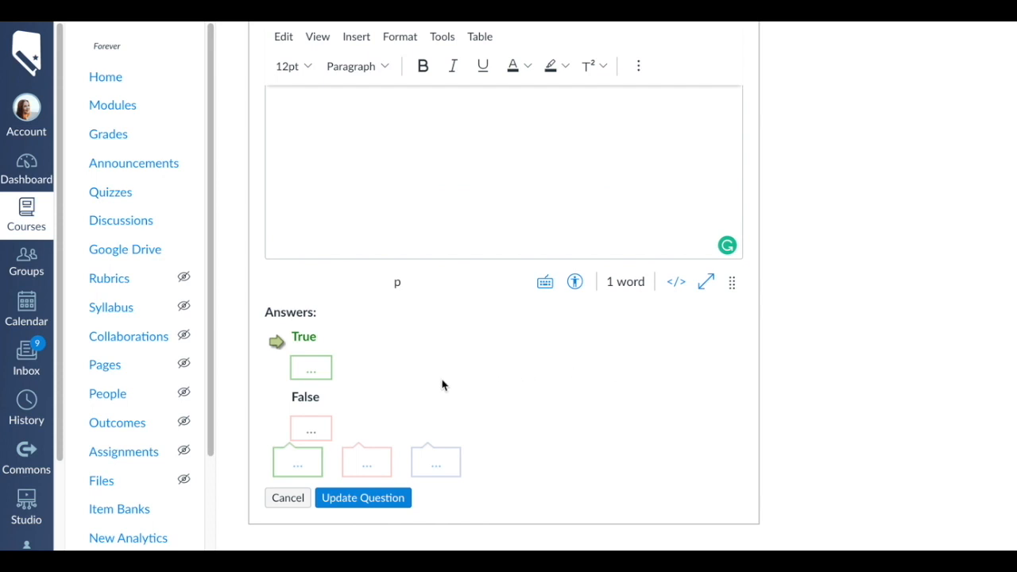
{"action": "scroll", "coordinate": [302, 354], "scroll_direction": "down", "scroll_amount": 1}
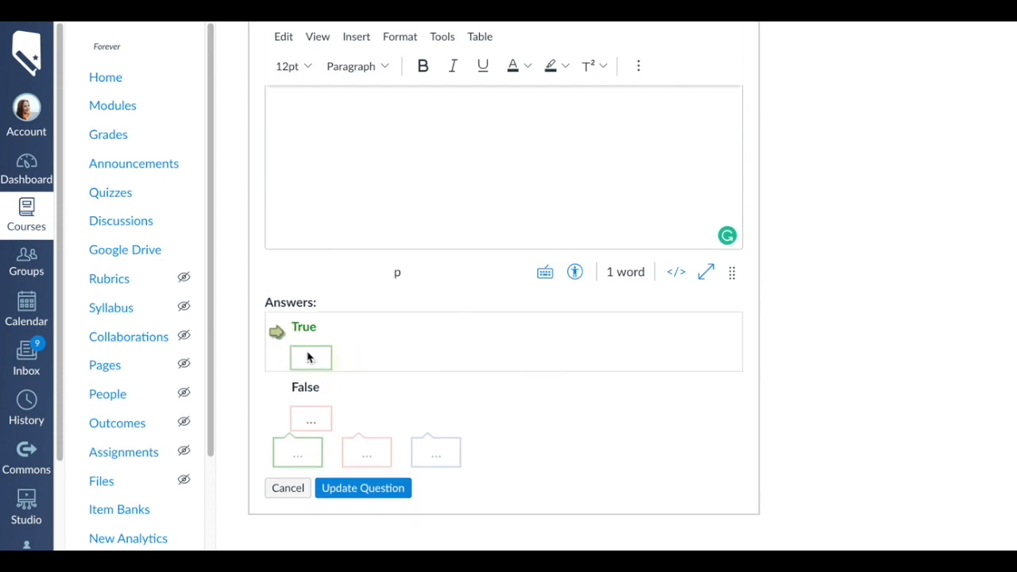
{"action": "scroll", "coordinate": [368, 170], "scroll_direction": "up", "scroll_amount": 3}
{"action": "left_click", "coordinate": [355, 342]}
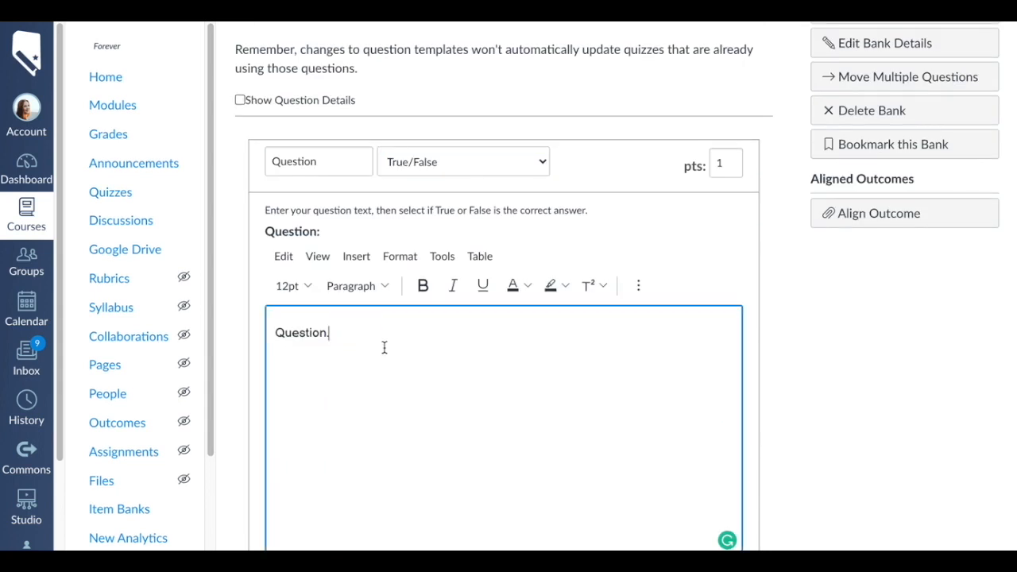
{"action": "scroll", "coordinate": [401, 387], "scroll_direction": "down", "scroll_amount": 4}
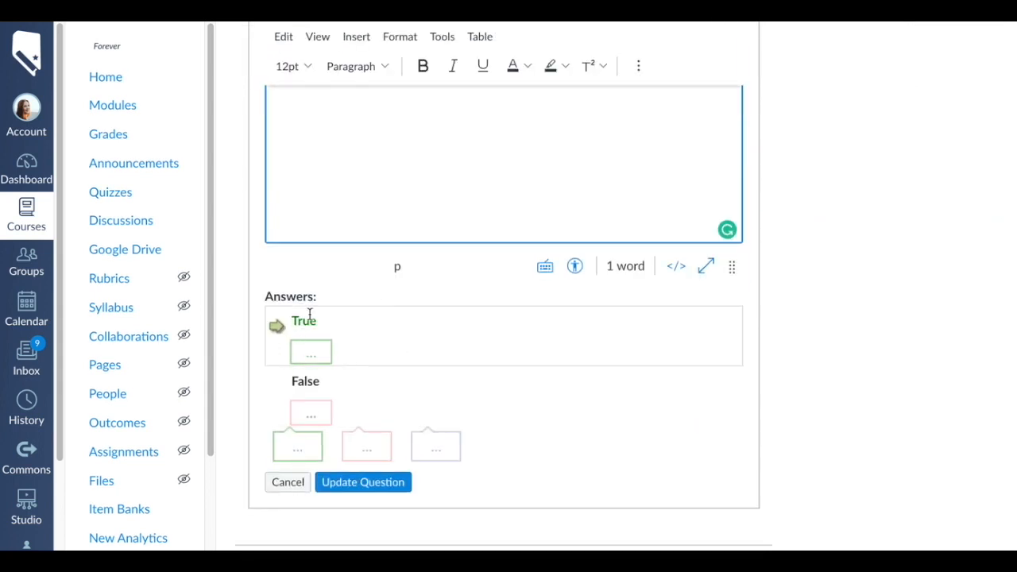
{"action": "scroll", "coordinate": [451, 342], "scroll_direction": "up", "scroll_amount": 5}
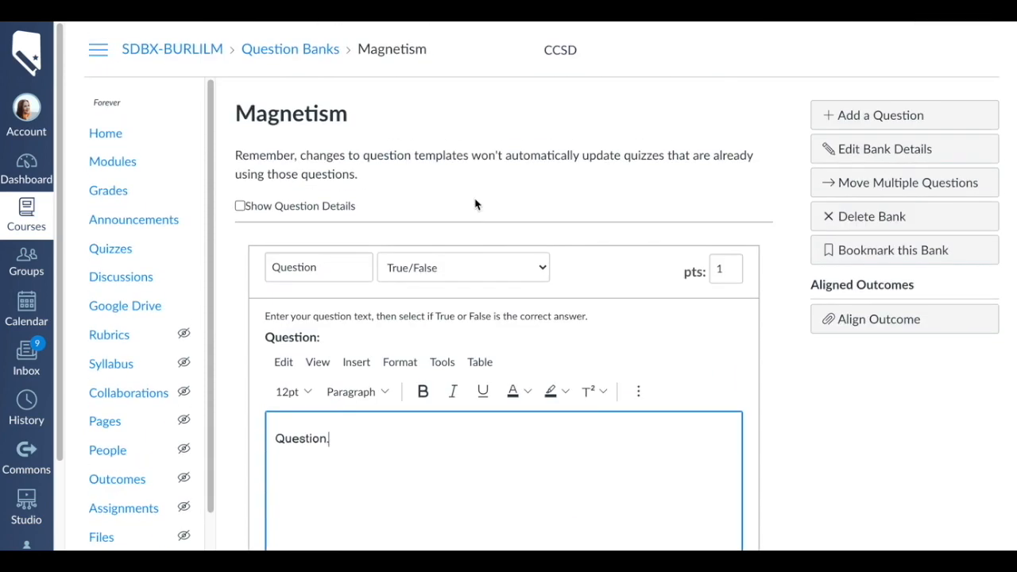
Change the question type to Fill In the Blank and check its answer fields
{"action": "left_click", "coordinate": [468, 268]}
{"action": "left_click", "coordinate": [466, 289]}
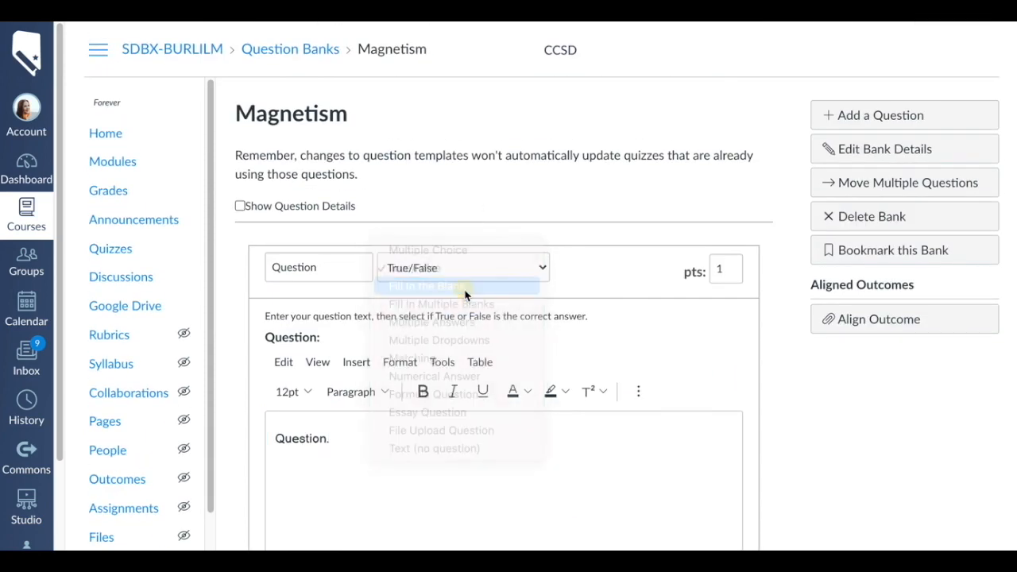
{"action": "scroll", "coordinate": [624, 374], "scroll_direction": "down", "scroll_amount": 4}
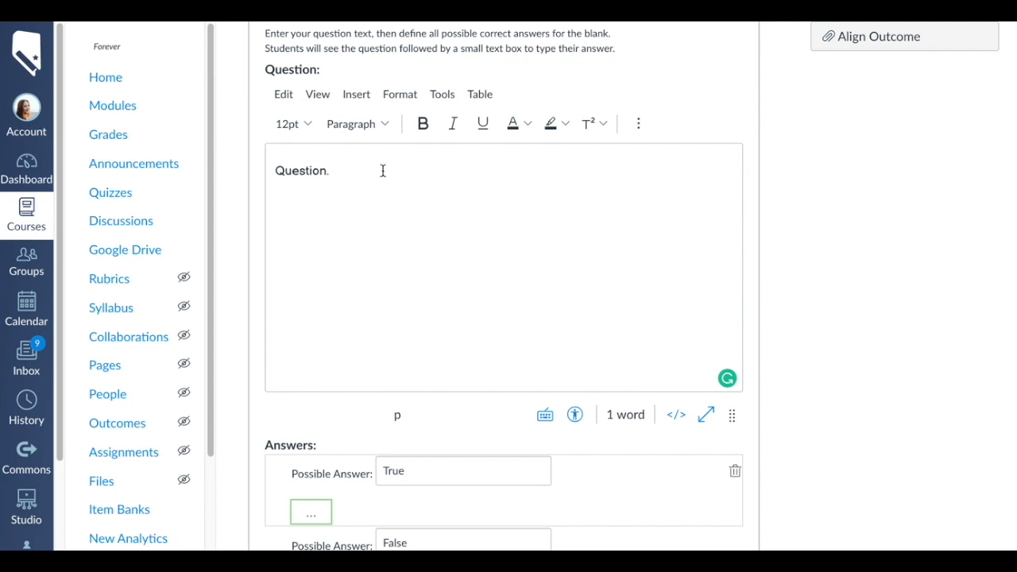
{"action": "scroll", "coordinate": [499, 352], "scroll_direction": "down", "scroll_amount": 3}
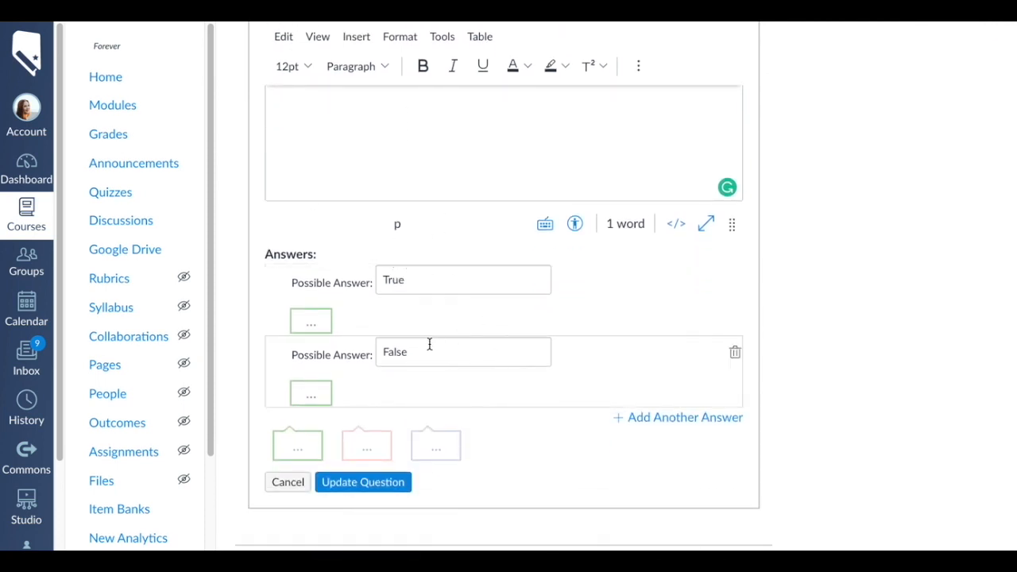
Replace the question text with "A word for change in position is ___________."
{"action": "scroll", "coordinate": [404, 307], "scroll_direction": "up", "scroll_amount": 3}
{"action": "left_click", "coordinate": [395, 307]}
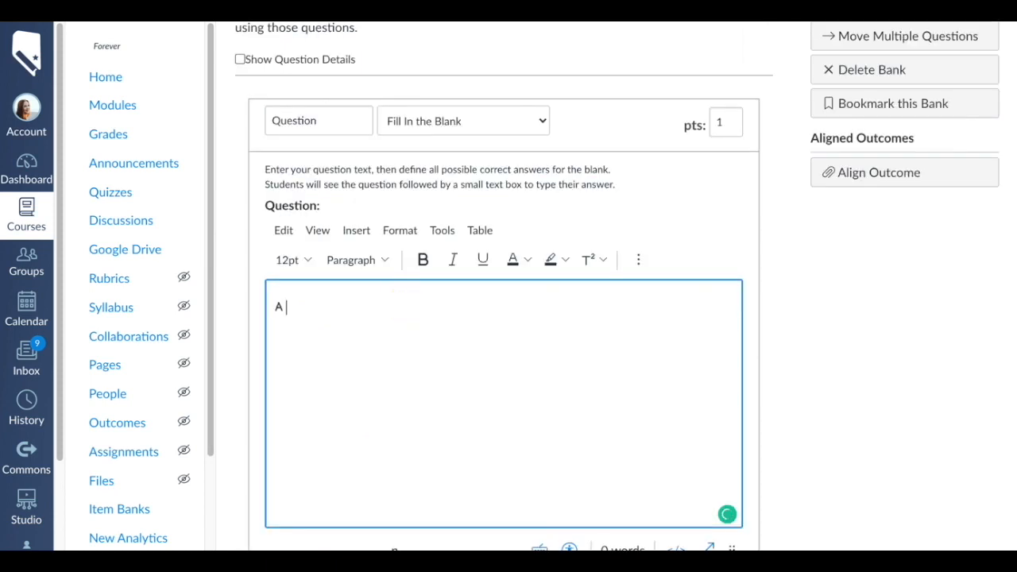
{"action": "type", "text": "A word for cho"}
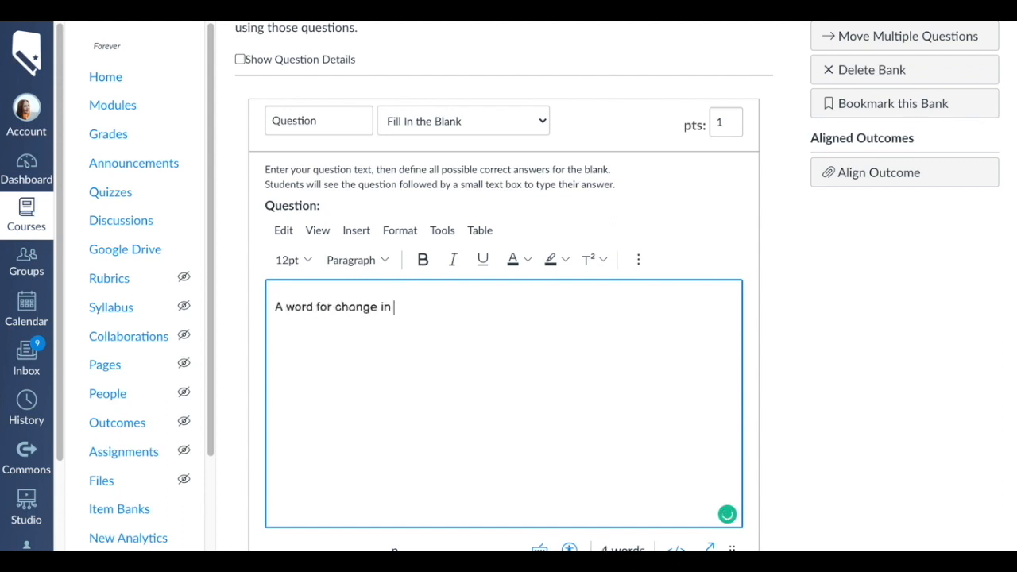
{"action": "type", "text": "nge in position is ___________."}
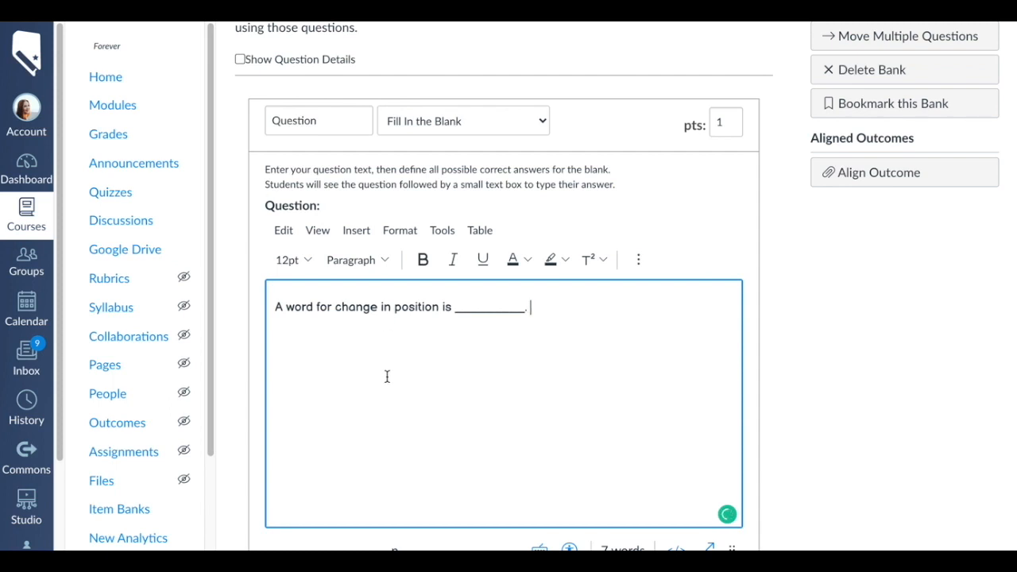
Replace the first possible answer with "Motion"
{"action": "scroll", "coordinate": [387, 377], "scroll_direction": "down", "scroll_amount": 2}
{"action": "double_click", "coordinate": [400, 450]}
{"action": "key", "text": "BackSpace"}
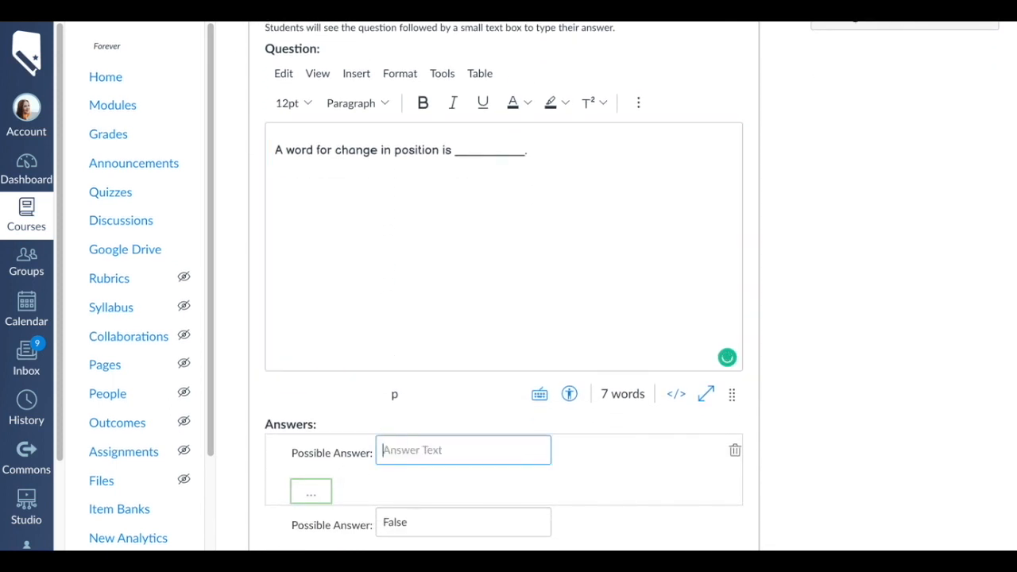
{"action": "scroll", "coordinate": [516, 466], "scroll_direction": "down", "scroll_amount": 1}
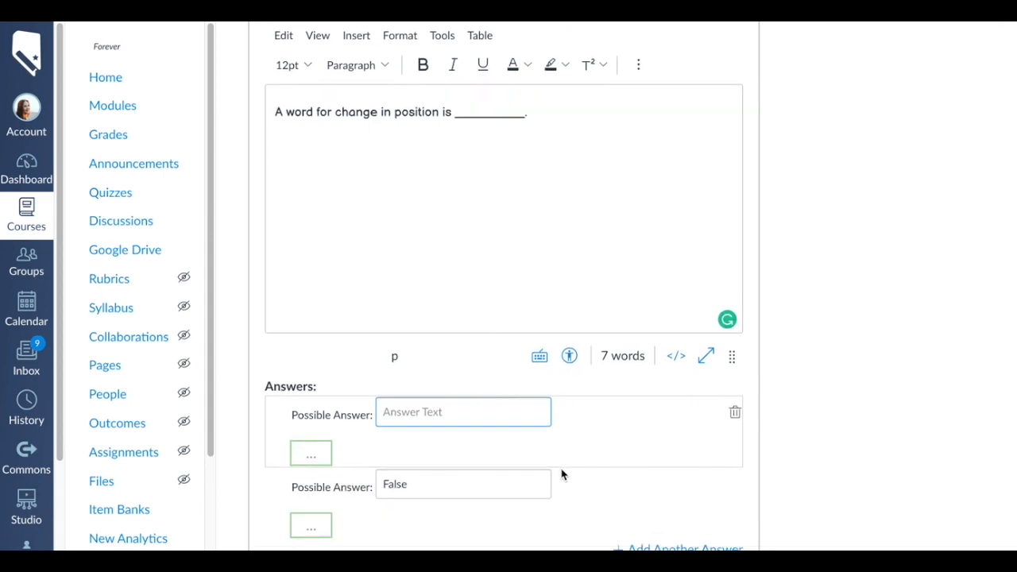
{"action": "type", "text": "Motion"}
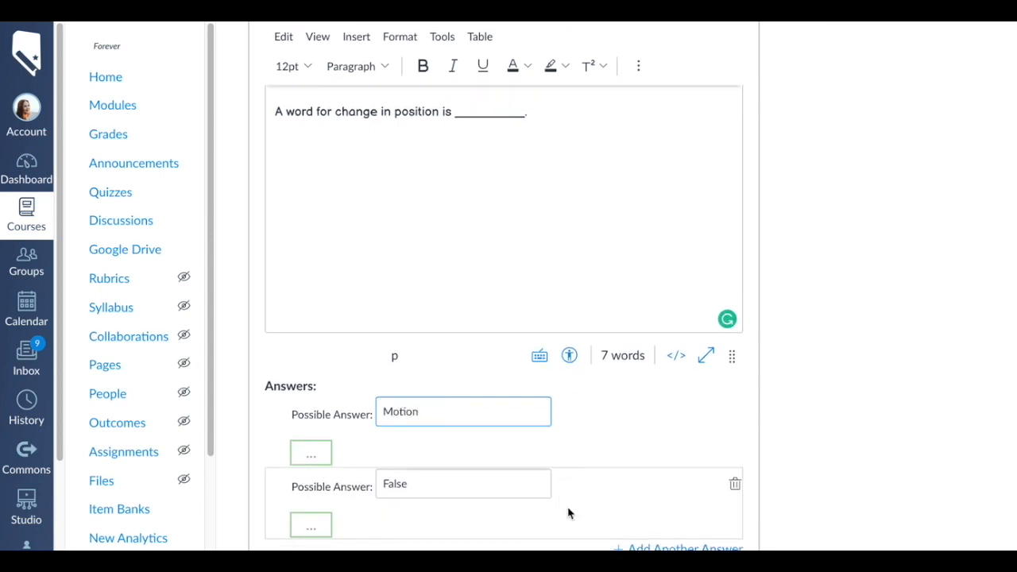
Replace the second possible answer, "False", with "motion"
{"action": "left_click", "coordinate": [467, 491]}
{"action": "double_click", "coordinate": [467, 492]}
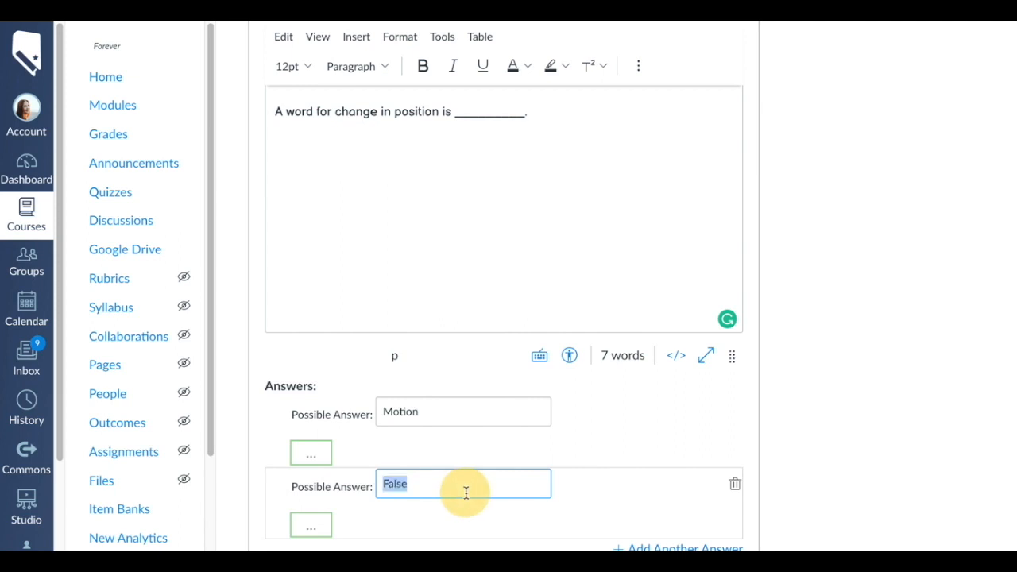
{"action": "type", "text": "motion"}
{"action": "scroll", "coordinate": [462, 483], "scroll_direction": "down", "scroll_amount": 3}
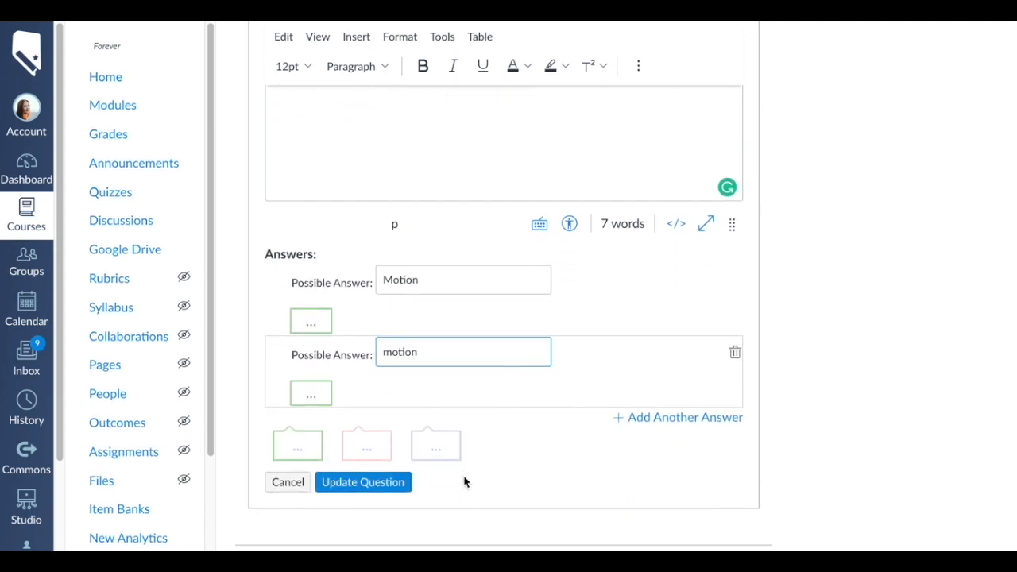
{"action": "scroll", "coordinate": [546, 406], "scroll_direction": "up", "scroll_amount": 1}
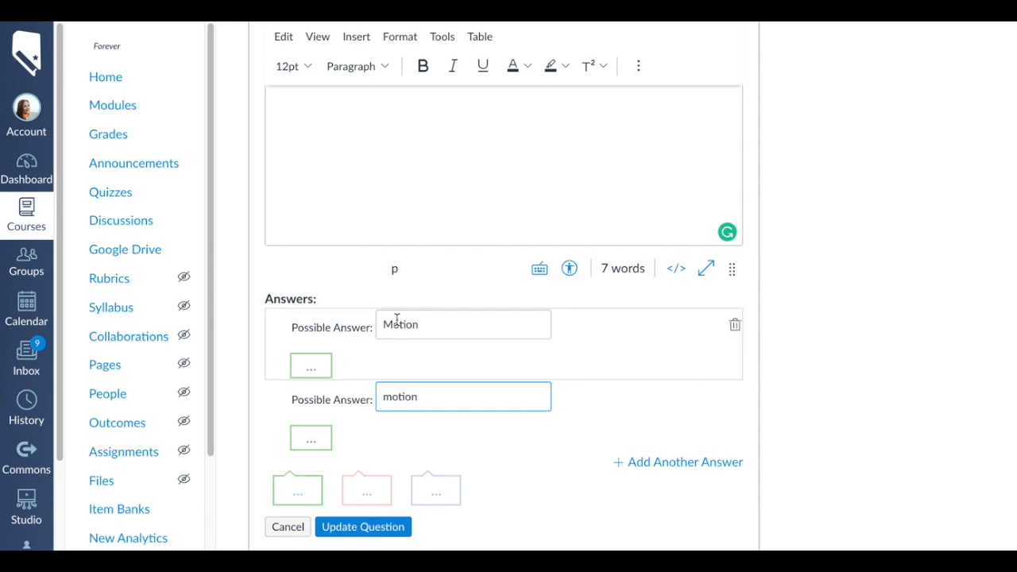
Add a third possible answer "MOTION" and save the question to the bank
{"action": "left_click_drag", "start_coordinate": [384, 324], "coordinate": [432, 324]}
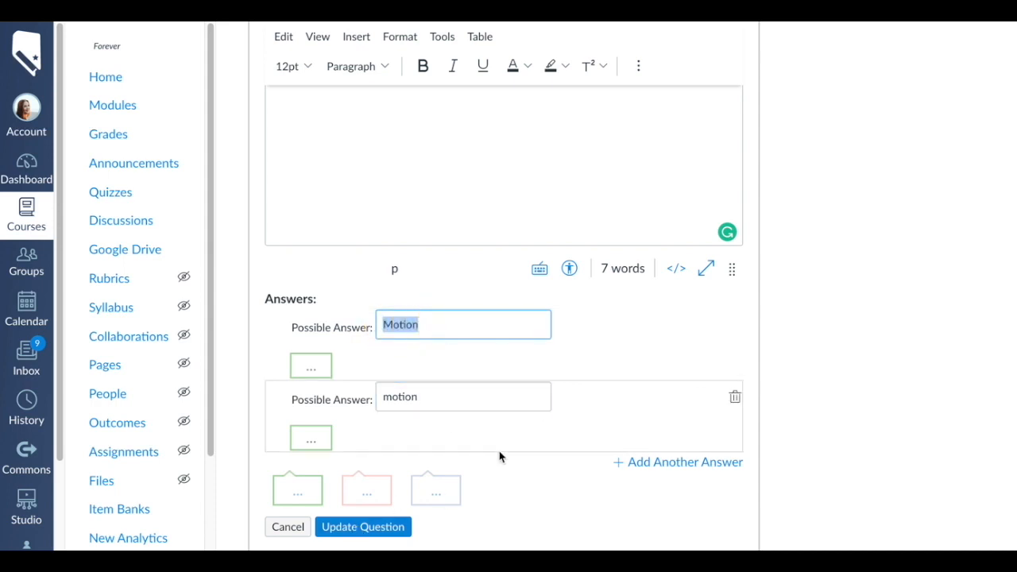
{"action": "left_click", "coordinate": [643, 446]}
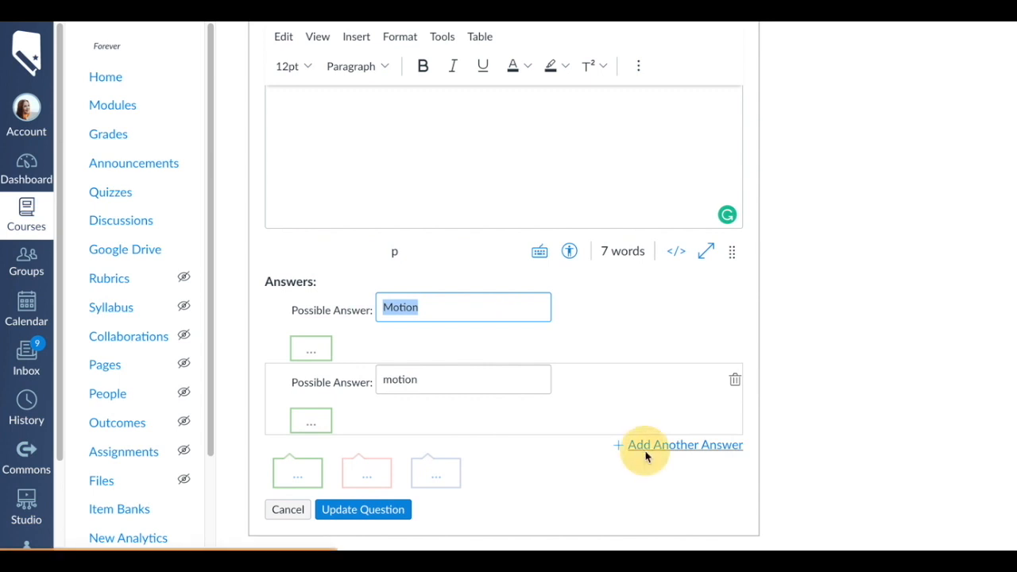
{"action": "type", "text": "MOTION"}
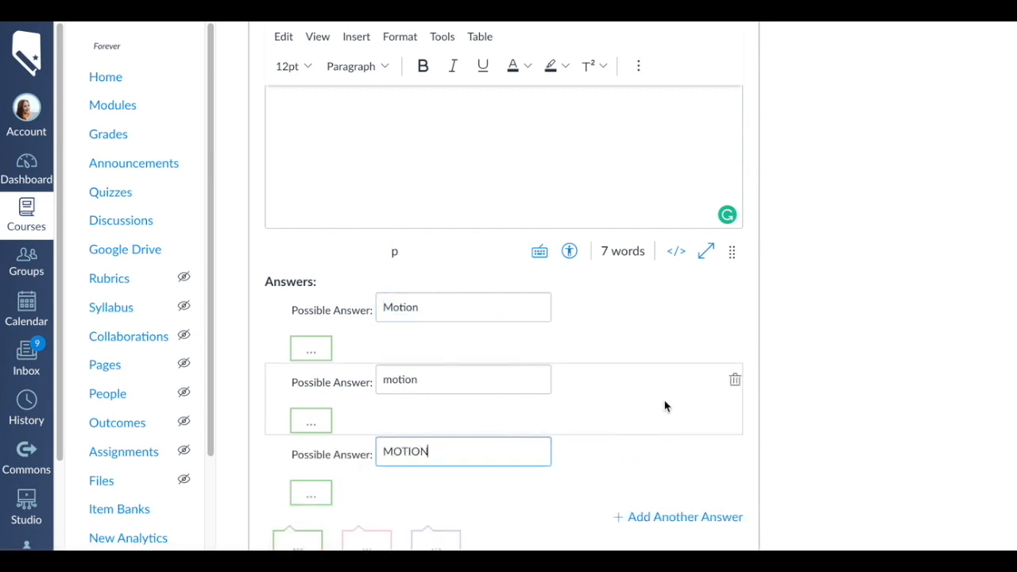
{"action": "scroll", "coordinate": [665, 406], "scroll_direction": "down", "scroll_amount": 2}
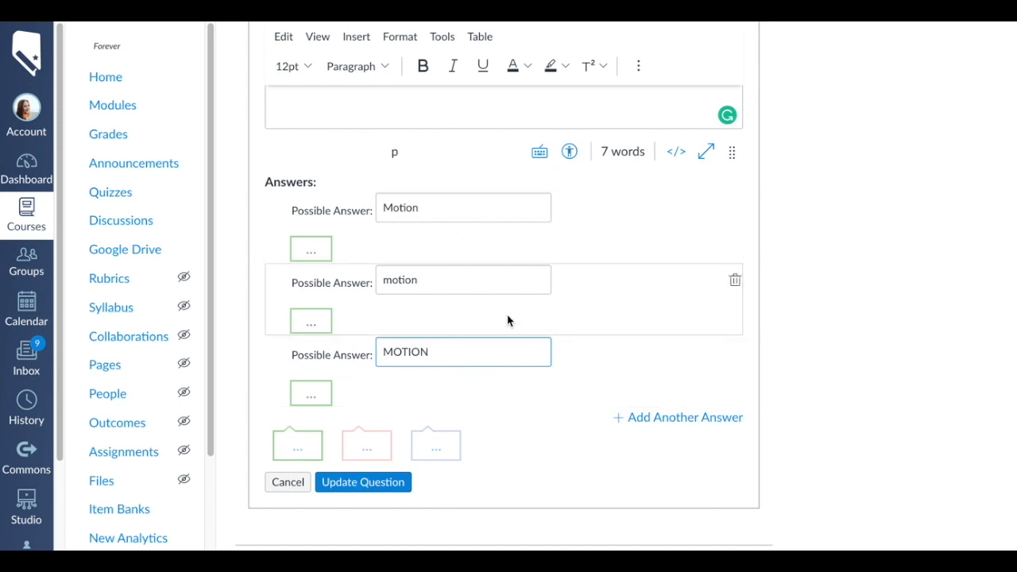
{"action": "left_click", "coordinate": [376, 490]}
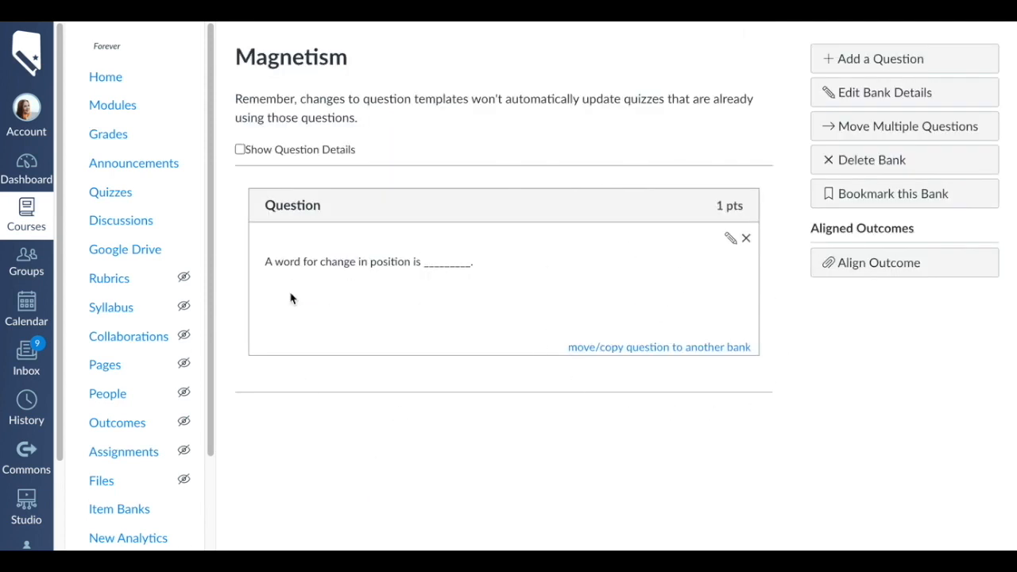
Add another question of type Fill In Multiple Blanks and review its instructions, bracket example and answer fields
{"action": "left_click", "coordinate": [854, 58]}
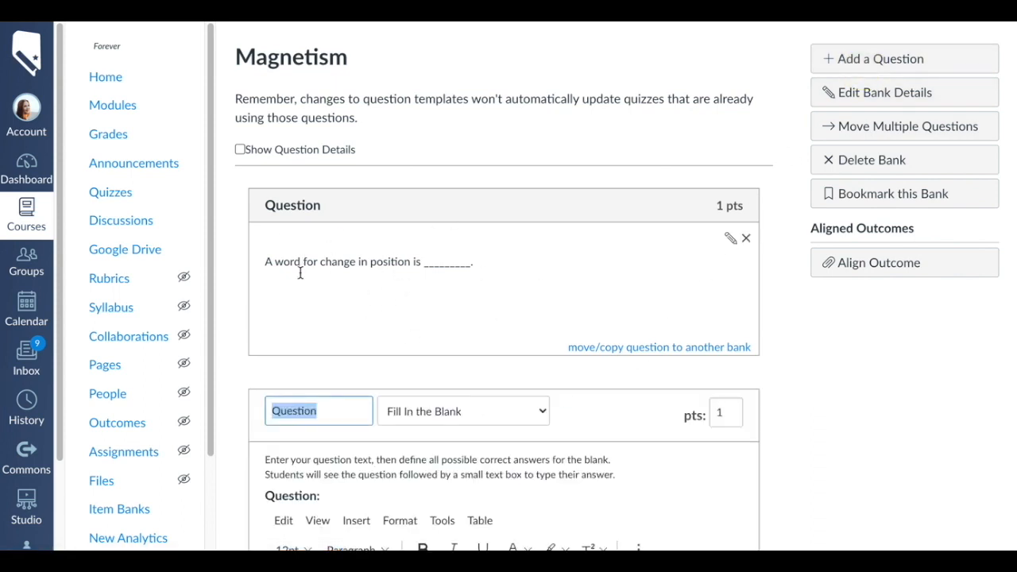
{"action": "left_click", "coordinate": [491, 293]}
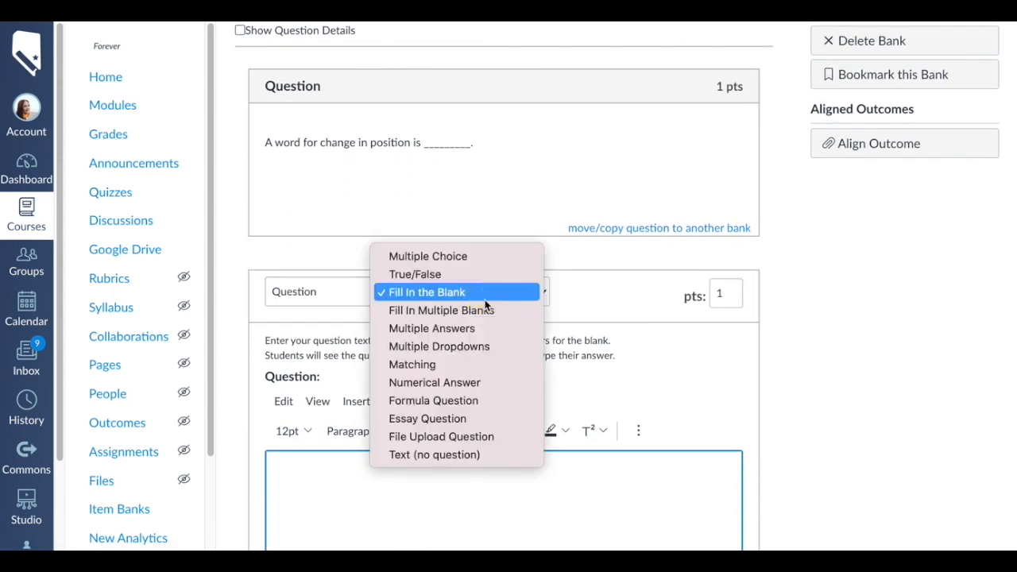
{"action": "left_click", "coordinate": [488, 315]}
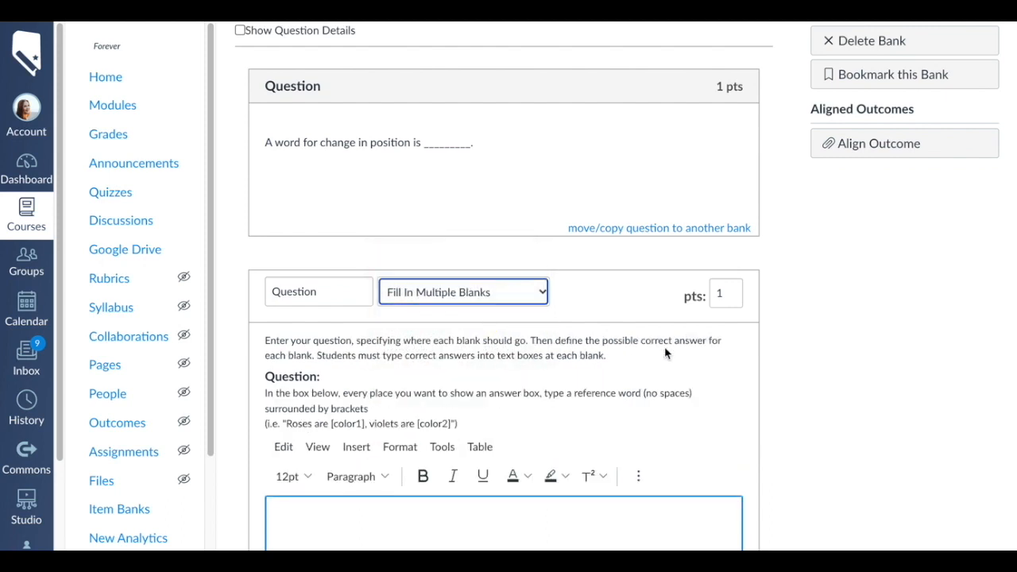
{"action": "scroll", "coordinate": [664, 347], "scroll_direction": "down", "scroll_amount": 3}
{"action": "scroll", "coordinate": [665, 345], "scroll_direction": "down", "scroll_amount": 2}
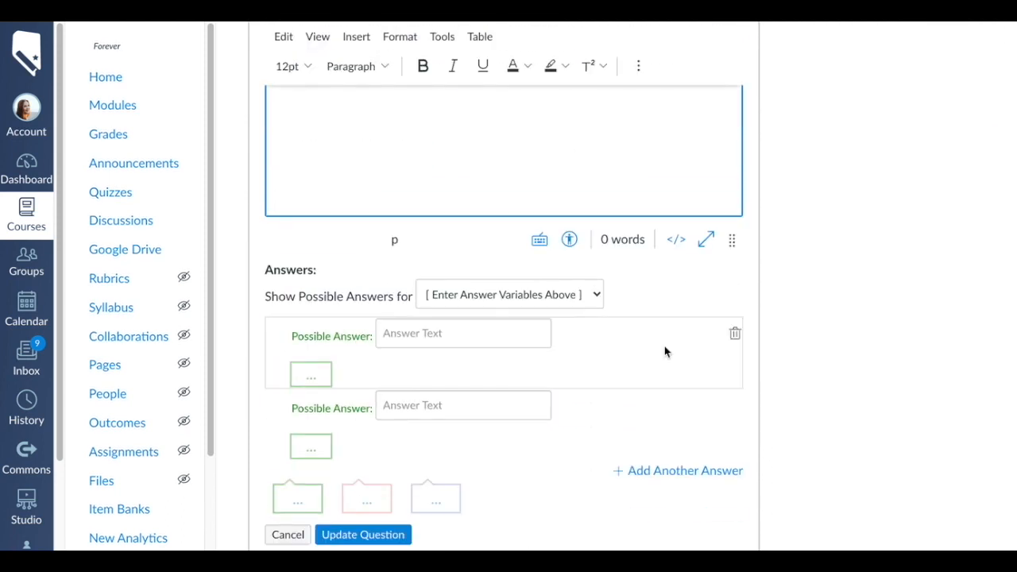
{"action": "scroll", "coordinate": [472, 313], "scroll_direction": "up", "scroll_amount": 3}
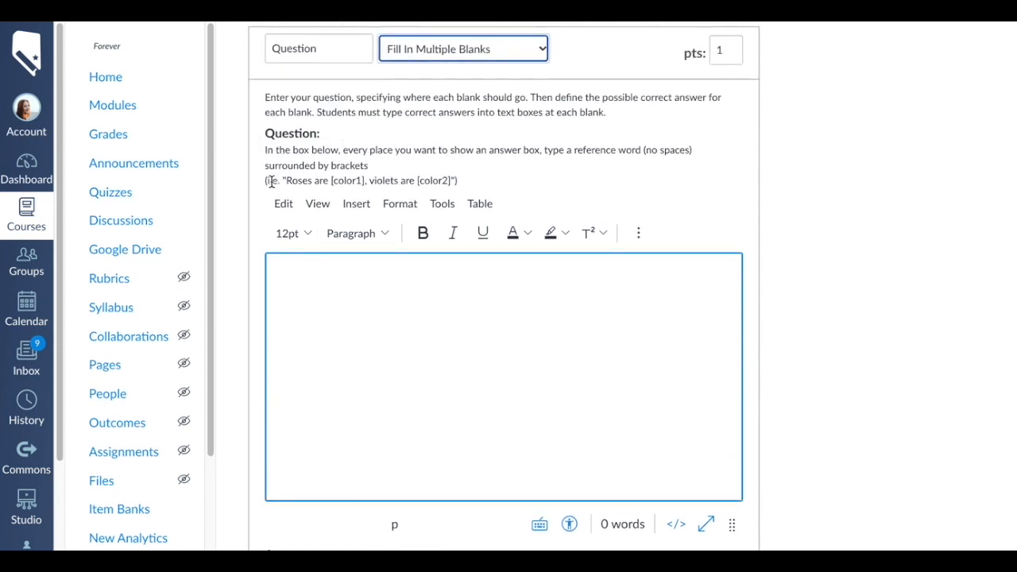
{"action": "left_click_drag", "start_coordinate": [265, 181], "coordinate": [466, 185]}
{"action": "left_click", "coordinate": [598, 174]}
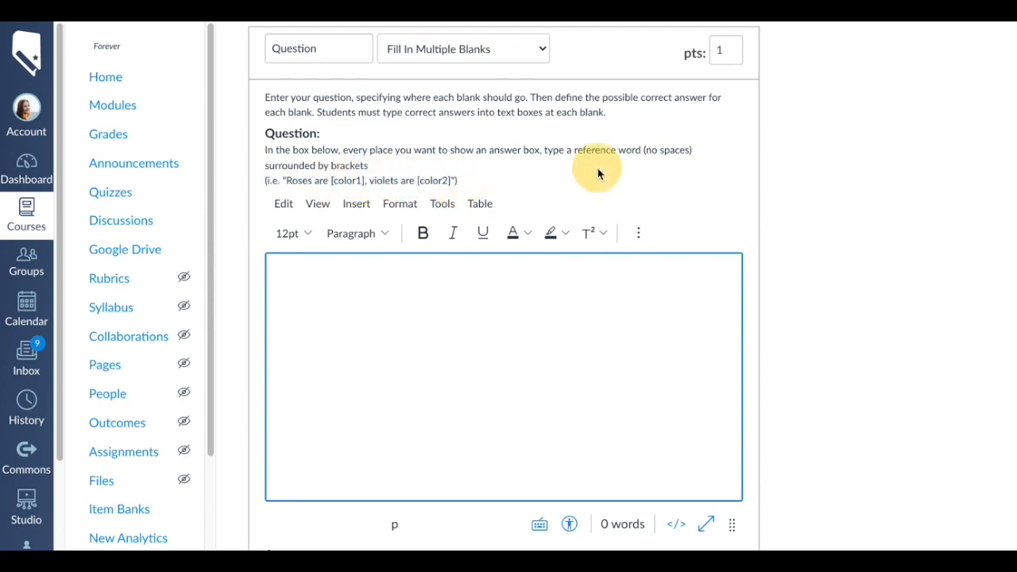
Enter the question text "Plants need ________, _________, and _______ to survive."
{"action": "scroll", "coordinate": [370, 302], "scroll_direction": "up", "scroll_amount": 1}
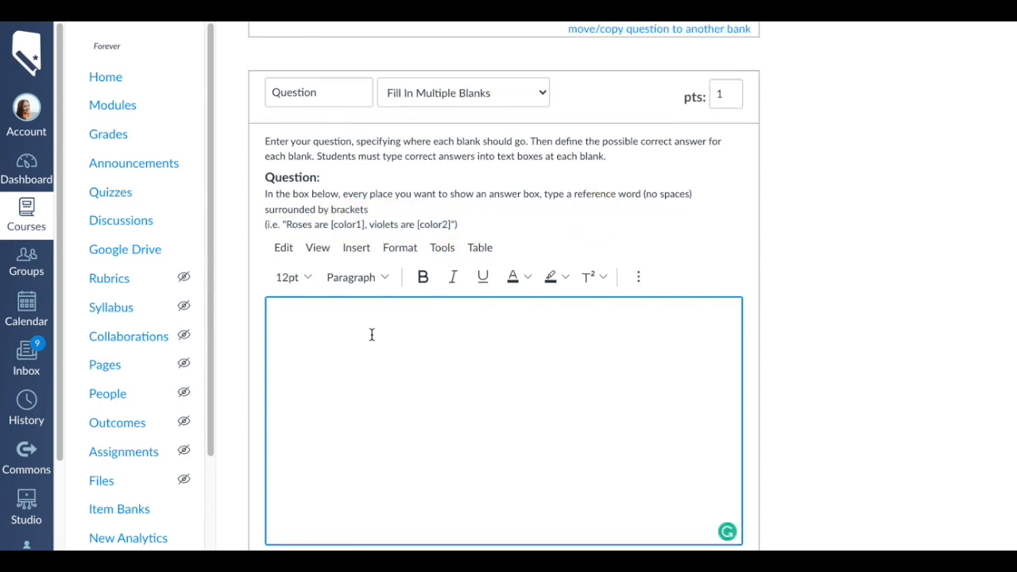
{"action": "type", "text": "Pan"}
{"action": "type", "text": "lants need ________, _________,"}
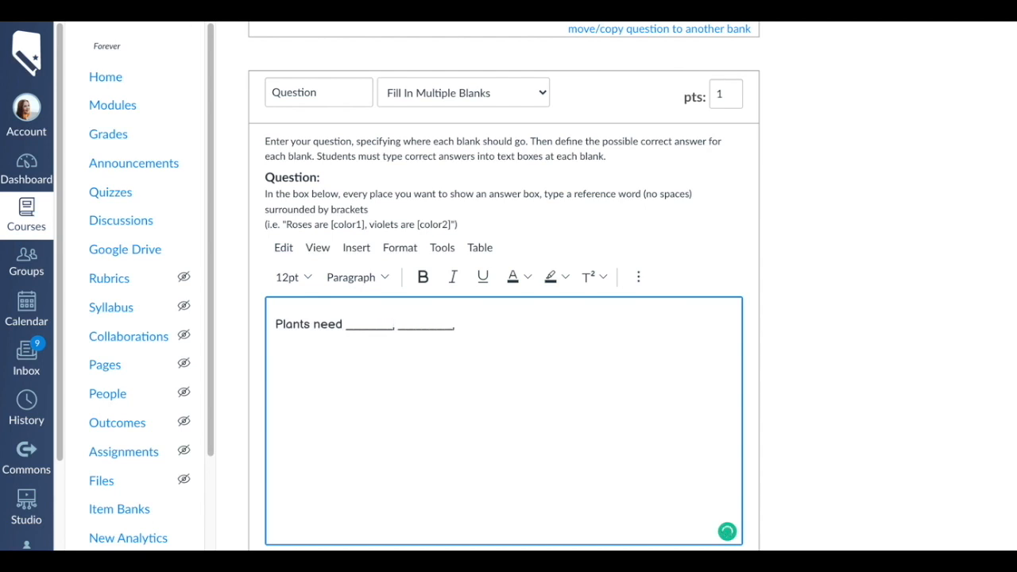
{"action": "type", "text": "and _______ to survive."}
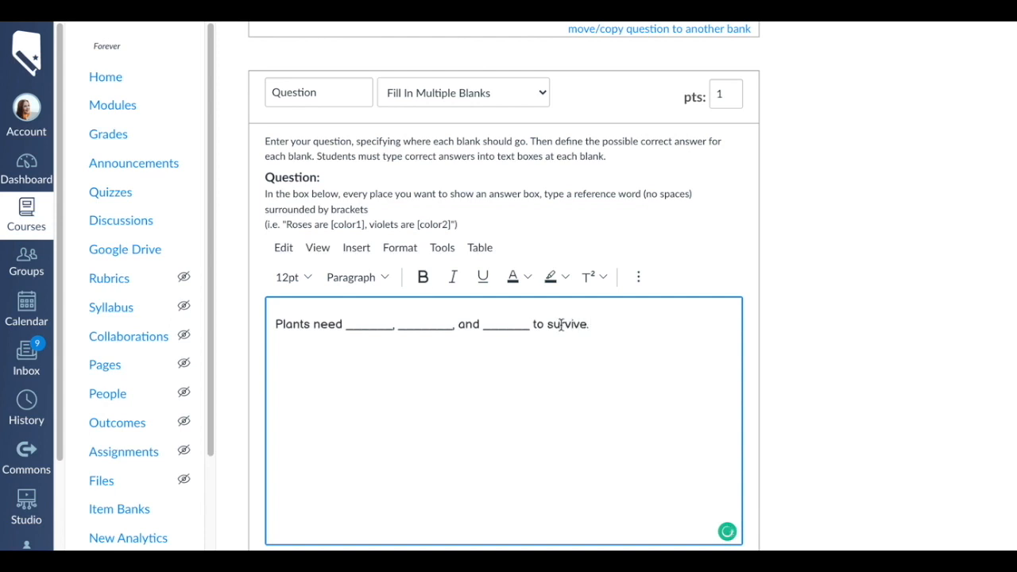
Insert the reference words [answer1], [answer2] and [answer3] after the three blanks in the question text
{"action": "left_click", "coordinate": [390, 331]}
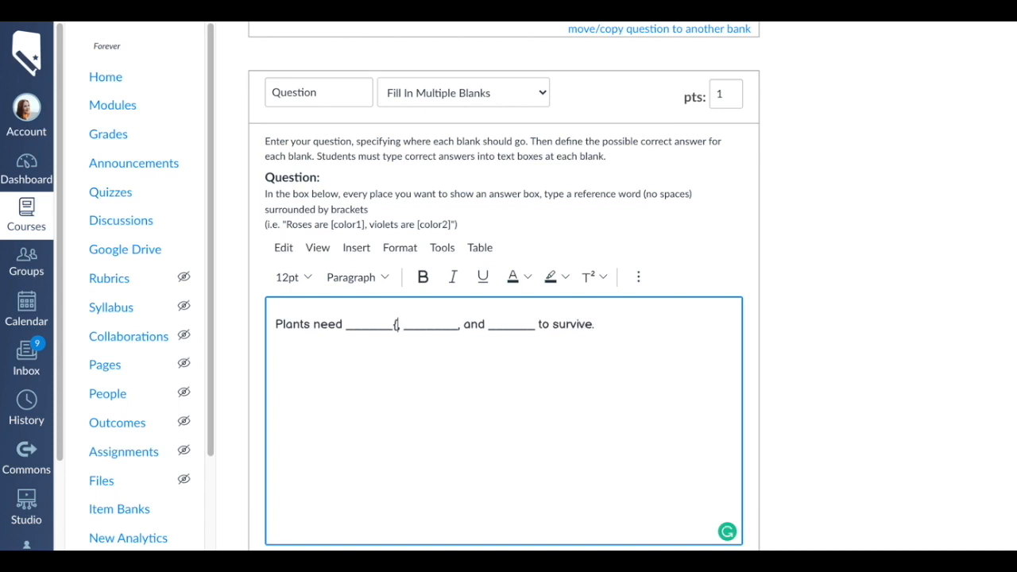
{"action": "type", "text": "[answer"}
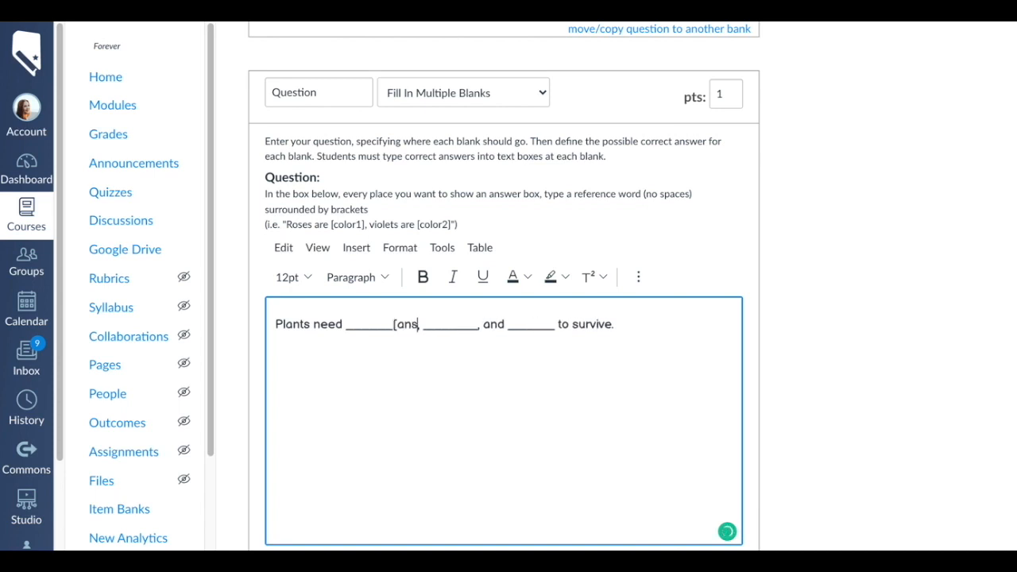
{"action": "type", "text": "1], _________,"}
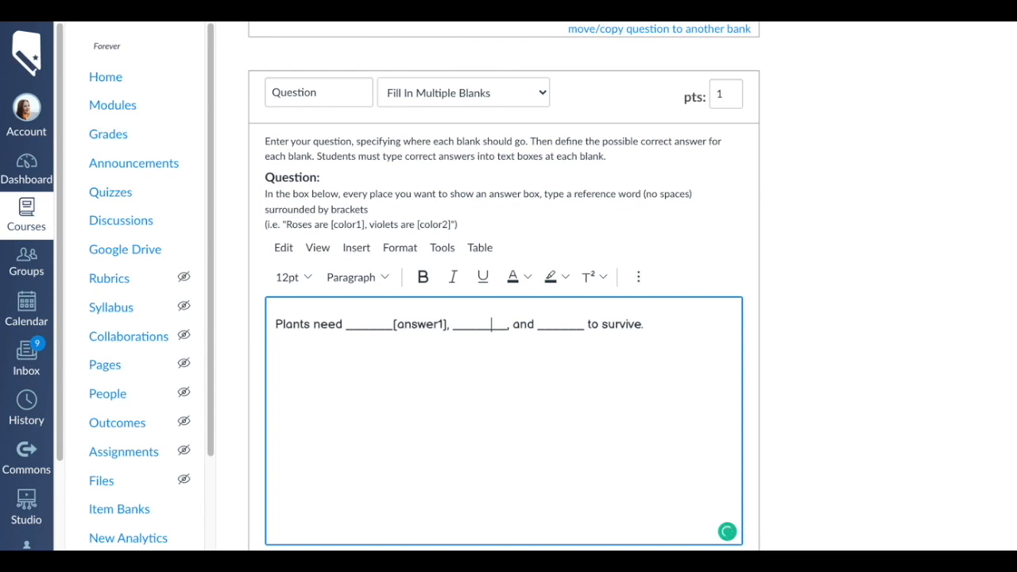
{"action": "type", "text": "["}
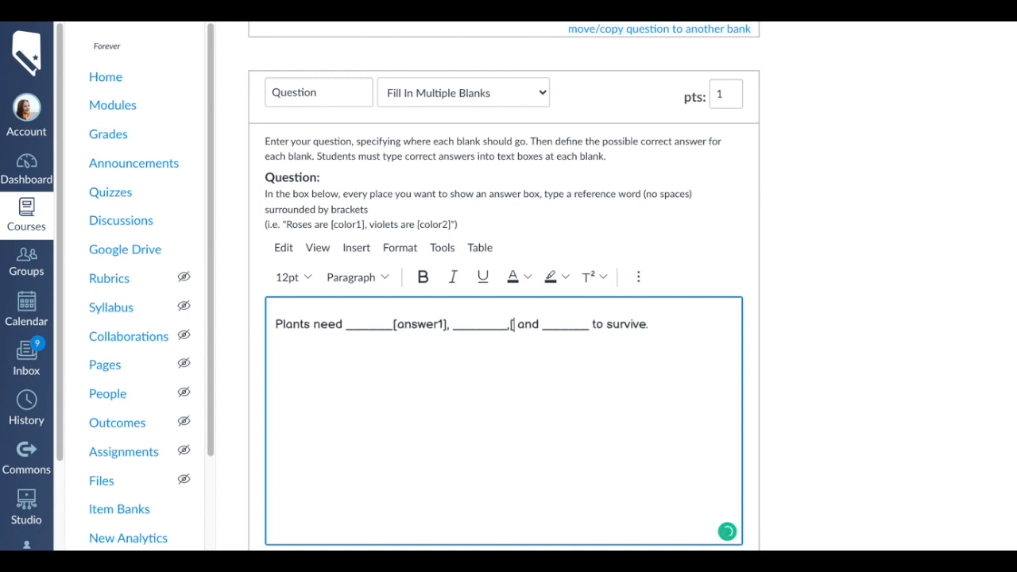
{"action": "type", "text": "answer"}
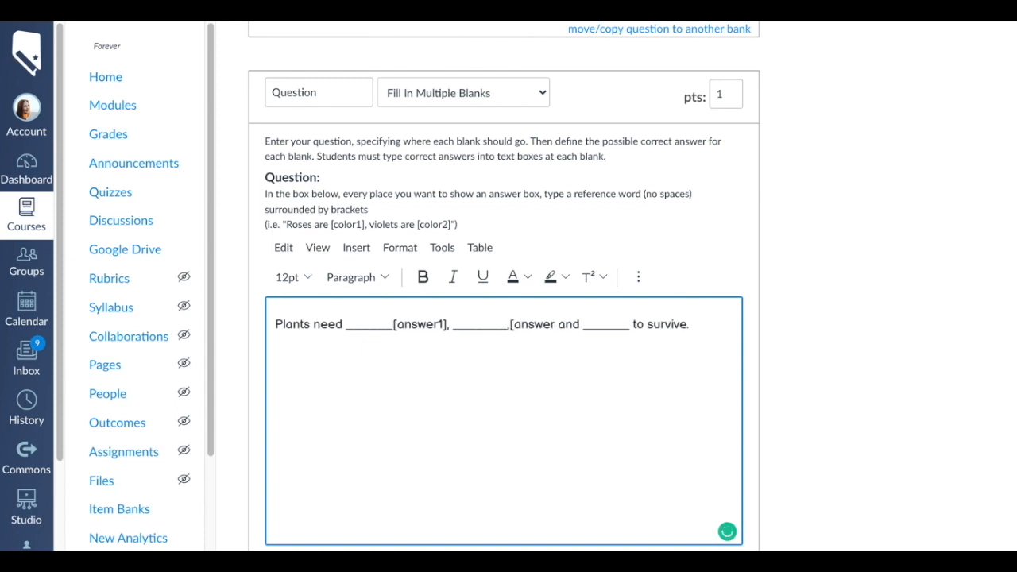
{"action": "type", "text": "2]"}
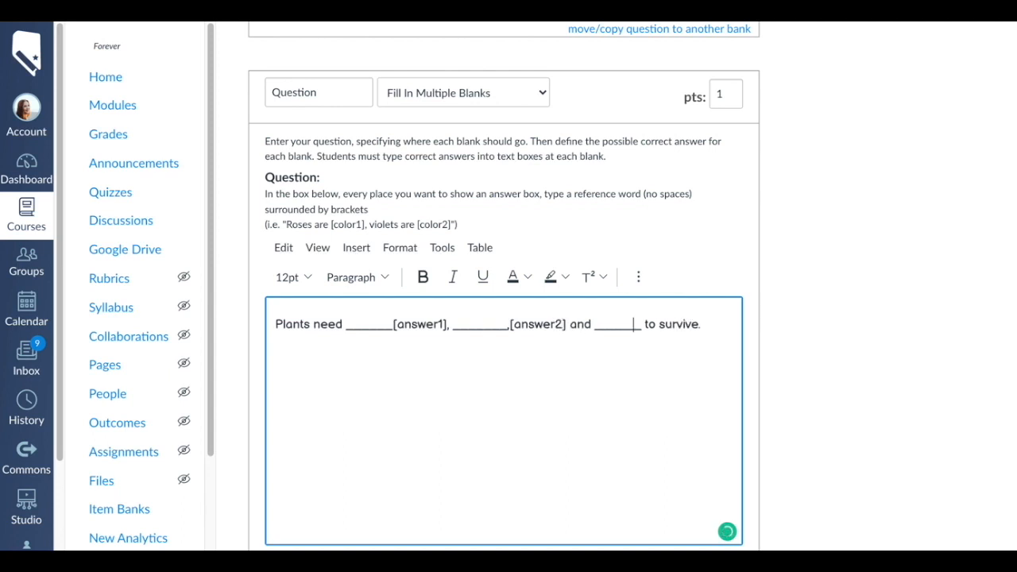
{"action": "key", "text": "BackSpace"}
{"action": "type", "text": "[answer"}
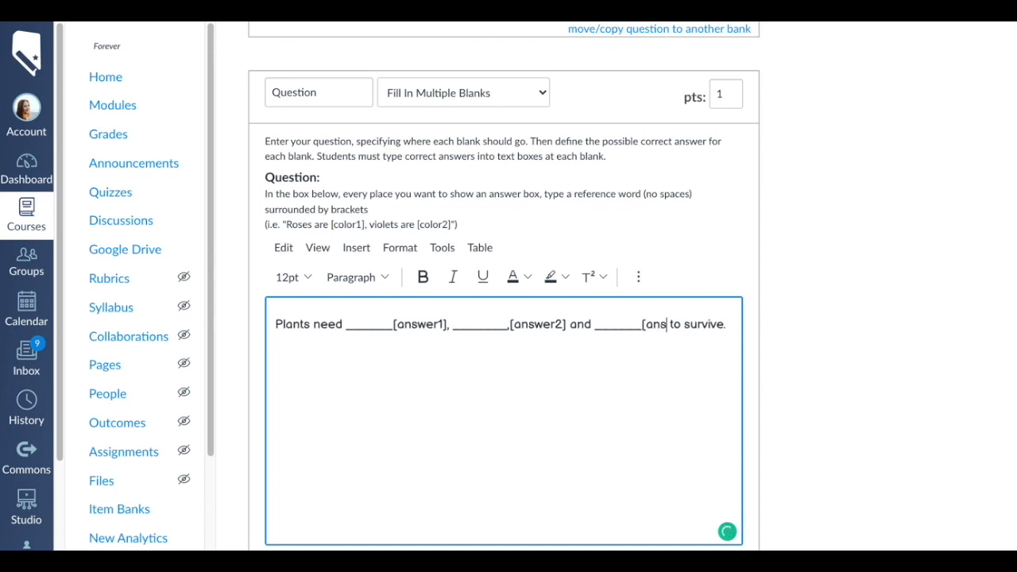
{"action": "type", "text": "3"}
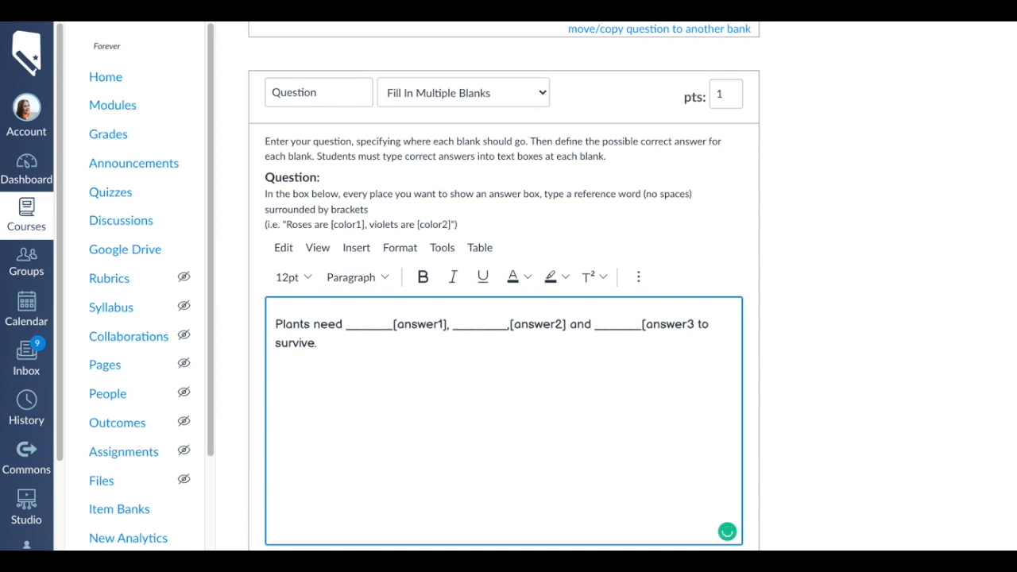
{"action": "type", "text": "]"}
Add a third answer field for answer1 and enter "water", "sunlight" and "carbon dioxide" as its possible answers
{"action": "scroll", "coordinate": [429, 371], "scroll_direction": "down", "scroll_amount": 5}
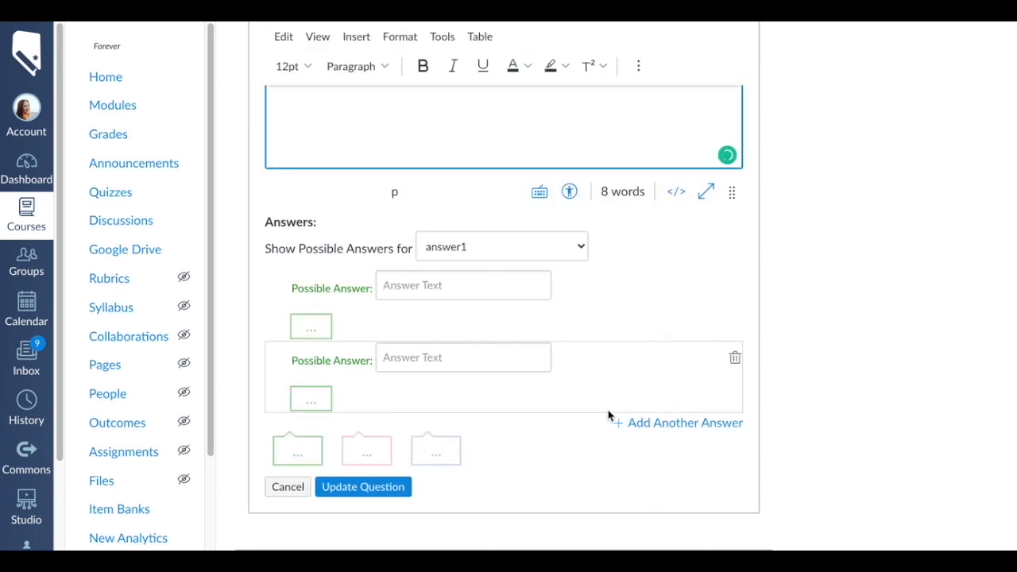
{"action": "left_click", "coordinate": [648, 423]}
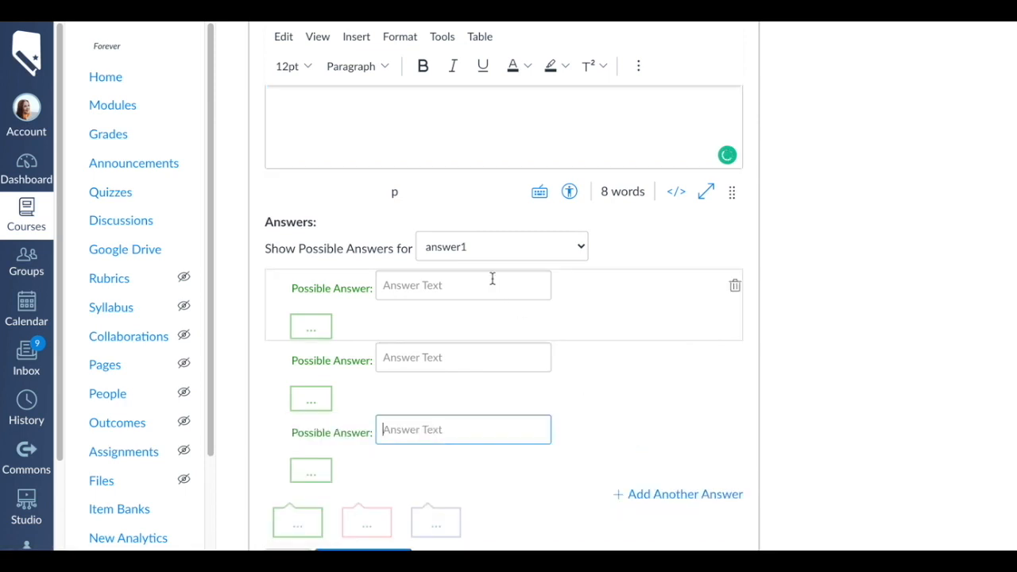
{"action": "left_click", "coordinate": [467, 252]}
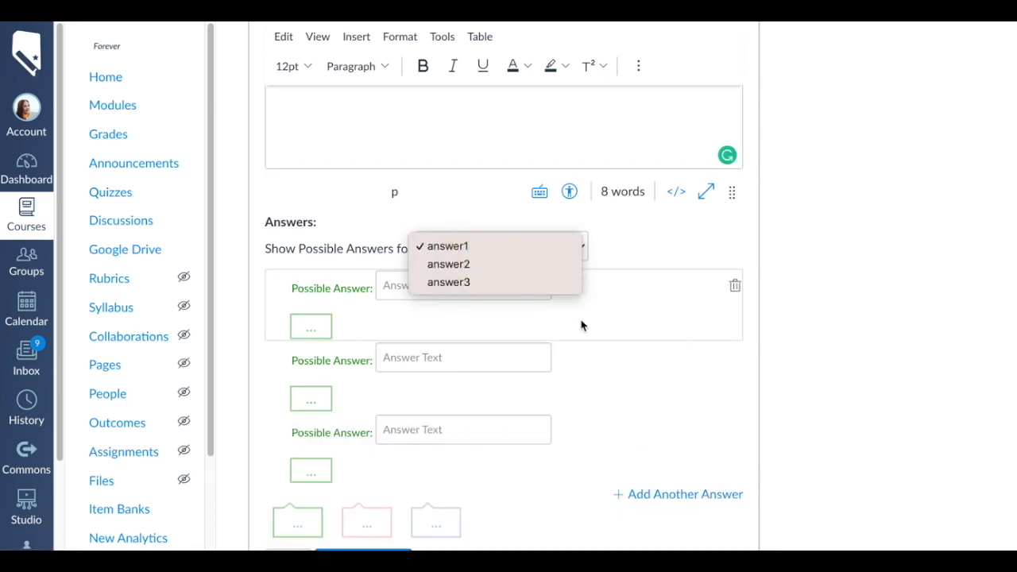
{"action": "left_click", "coordinate": [637, 397]}
{"action": "left_click", "coordinate": [444, 285]}
{"action": "type", "text": "water"}
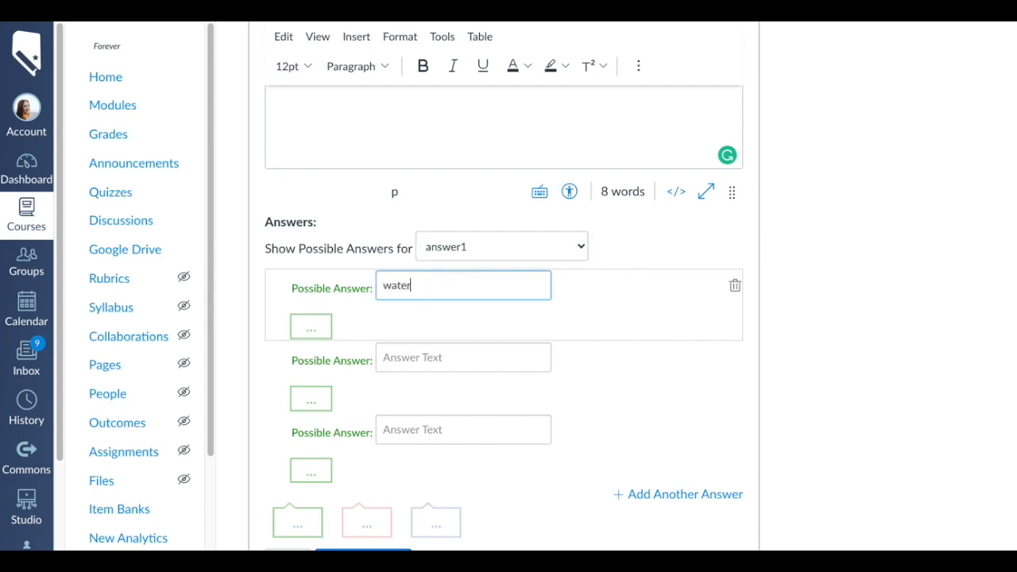
{"action": "left_click", "coordinate": [426, 357]}
{"action": "type", "text": "sunlight"}
{"action": "left_click", "coordinate": [427, 428]}
{"action": "type", "text": "carbon dioxide"}
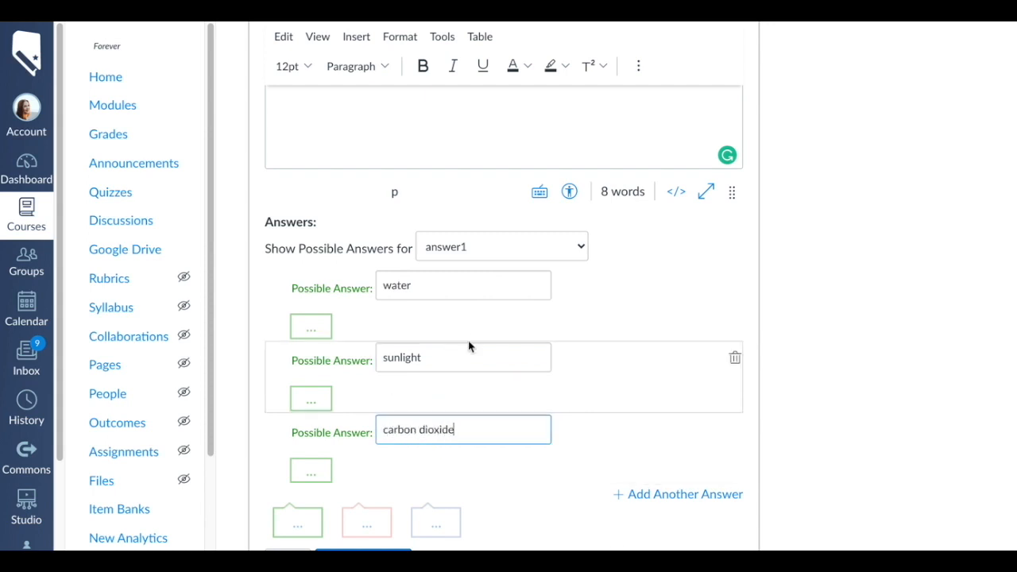
Switch to answer2, add a third answer field, and enter "water", "sunlight" and "carbon dioxide" as possible answers
{"action": "double_click", "coordinate": [397, 286]}
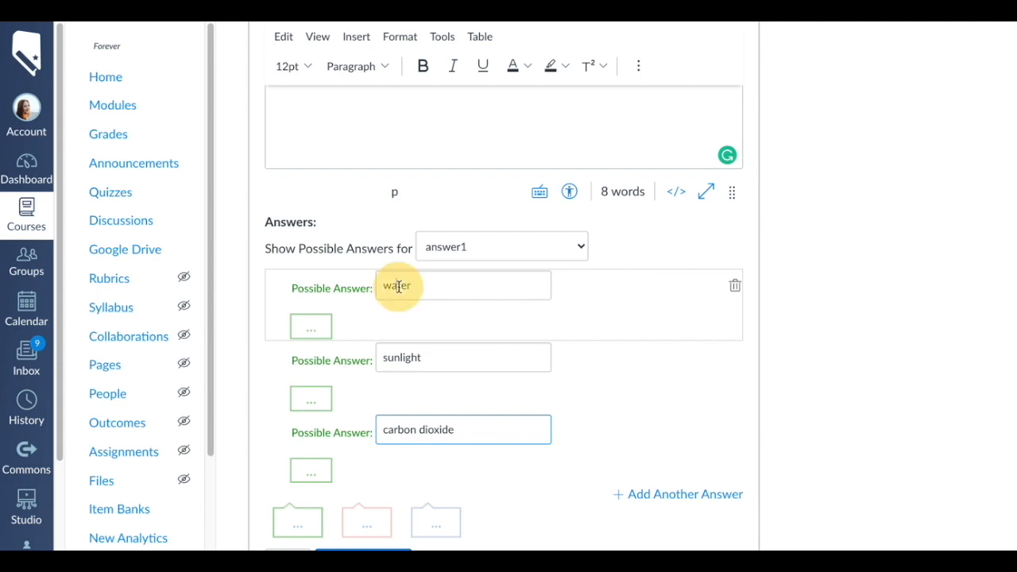
{"action": "left_click", "coordinate": [464, 252]}
{"action": "left_click", "coordinate": [463, 268]}
{"action": "left_click", "coordinate": [431, 290]}
{"action": "type", "text": "water"}
{"action": "left_click", "coordinate": [656, 423]}
{"action": "left_click", "coordinate": [437, 359]}
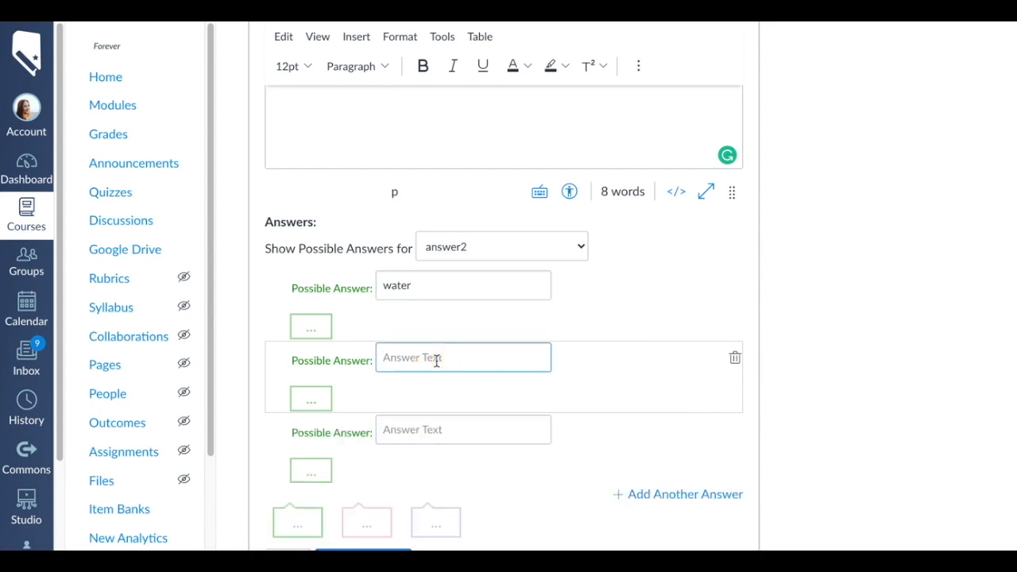
{"action": "type", "text": "unlight"}
{"action": "left_click", "coordinate": [498, 421]}
{"action": "type", "text": "carbon dioxide"}
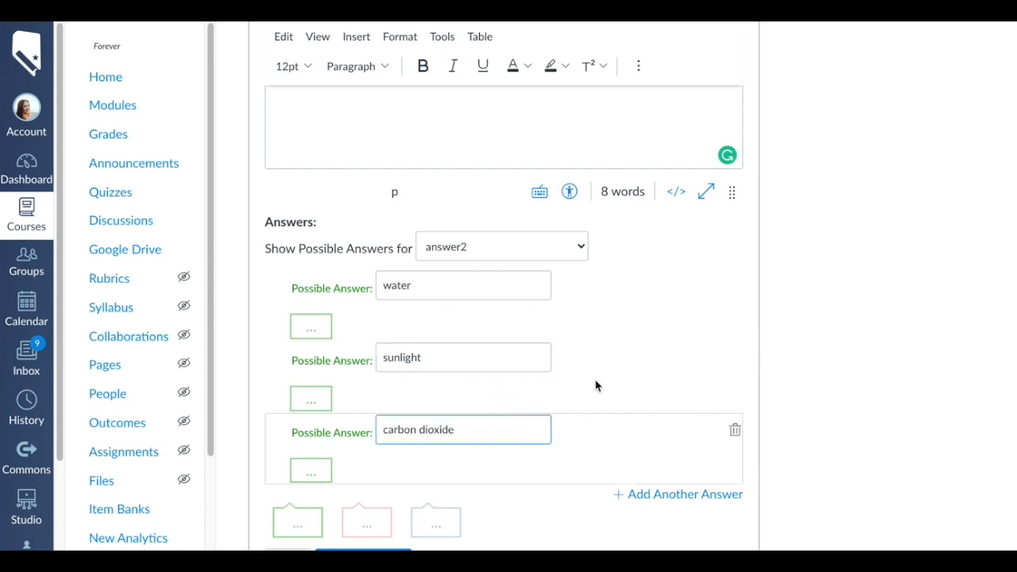
Switch to answer3, add a third answer field, and enter "carbon dioxide", "water" and "sunlight" as possible answers
{"action": "left_click", "coordinate": [524, 253]}
{"action": "left_click", "coordinate": [589, 413]}
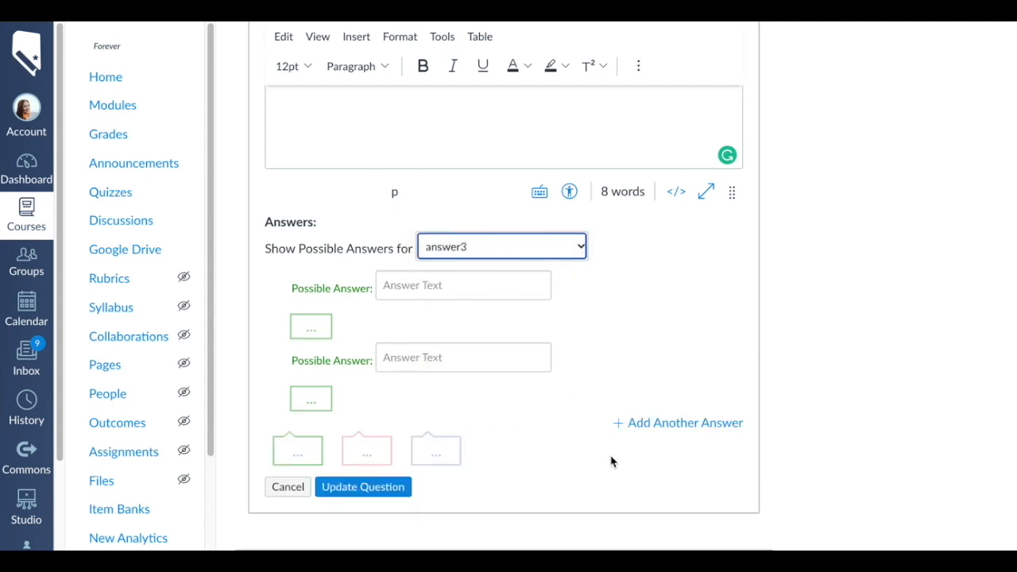
{"action": "left_click", "coordinate": [632, 424]}
{"action": "left_click", "coordinate": [457, 285]}
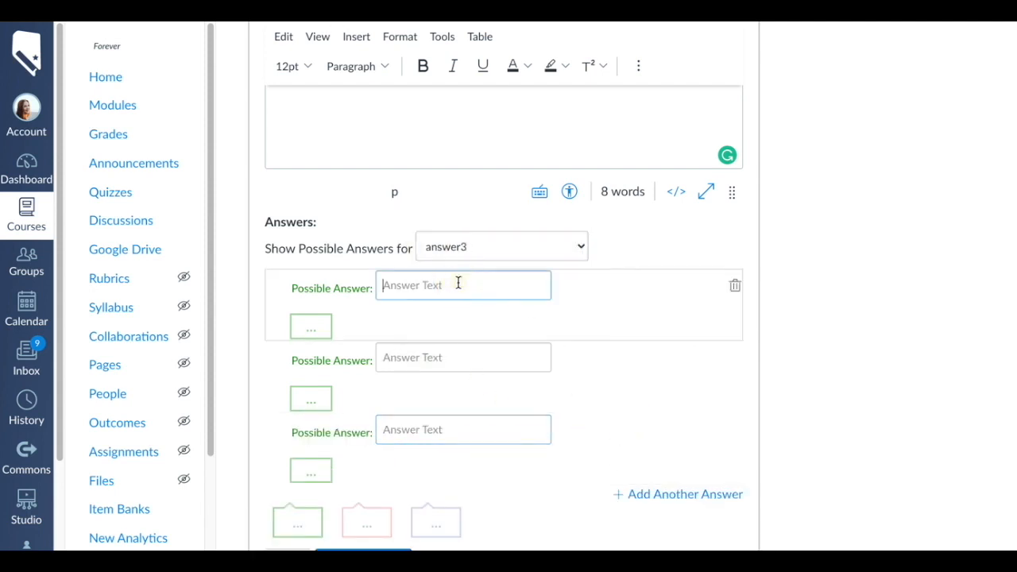
{"action": "type", "text": "carbon dioxide"}
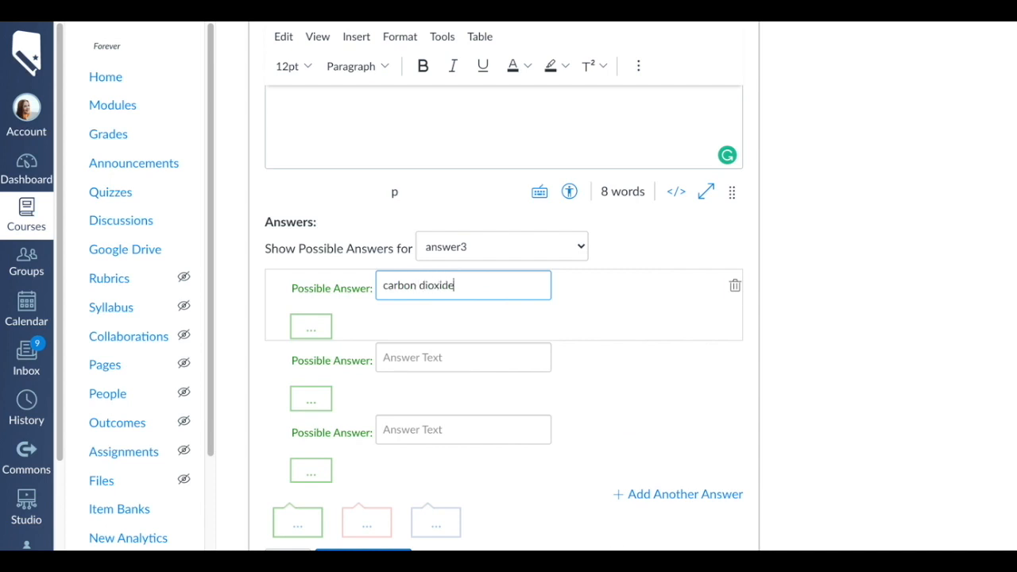
{"action": "key", "text": "Tab"}
{"action": "left_click", "coordinate": [450, 354]}
{"action": "type", "text": "water"}
{"action": "left_click", "coordinate": [448, 424]}
{"action": "type", "text": "s"}
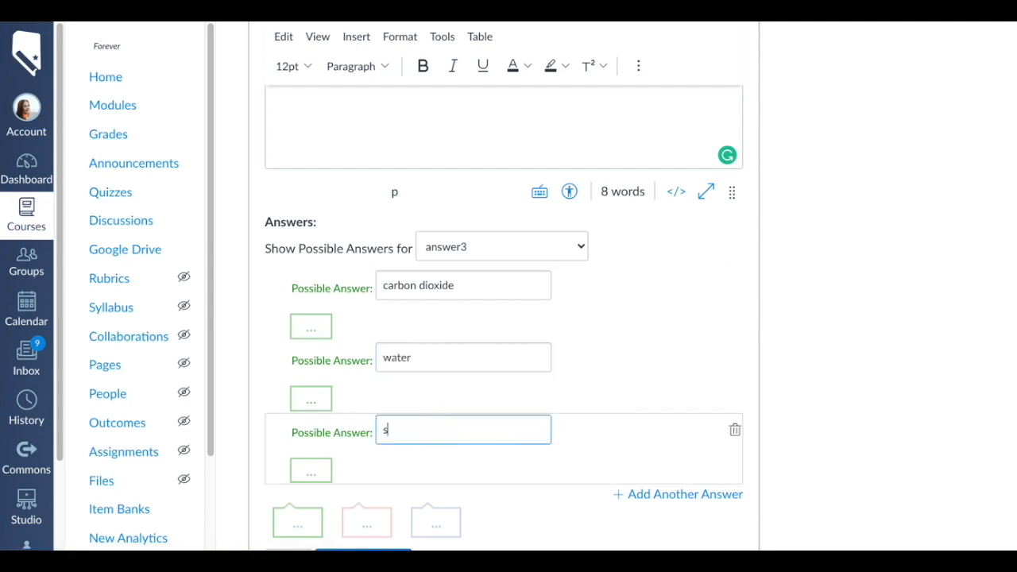
{"action": "type", "text": "unlight"}
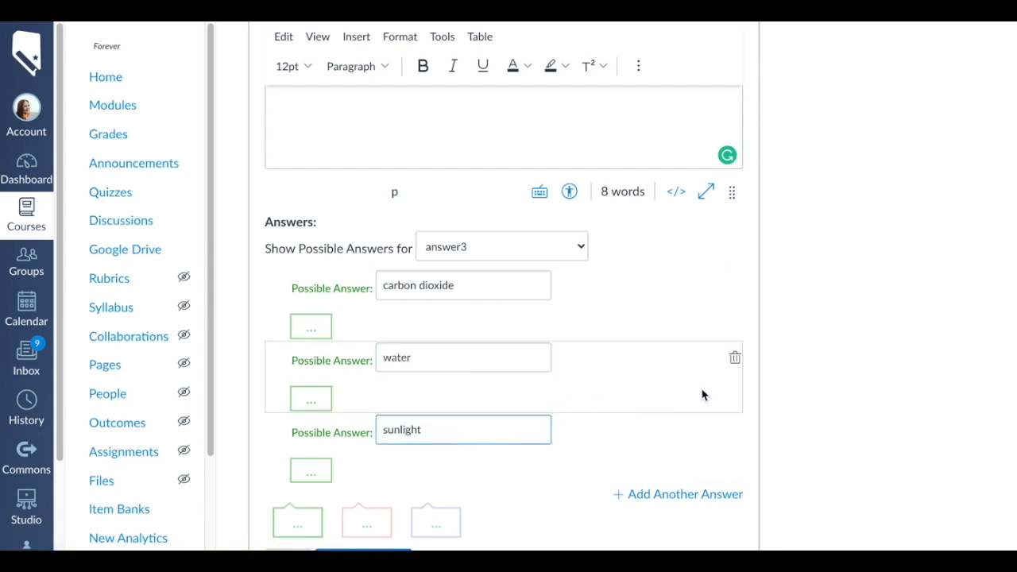
Review the possible answers for answer2 and answer1, and save the Fill In Multiple Blanks question
{"action": "scroll", "coordinate": [821, 409], "scroll_direction": "down", "scroll_amount": 1}
{"action": "left_click", "coordinate": [479, 225]}
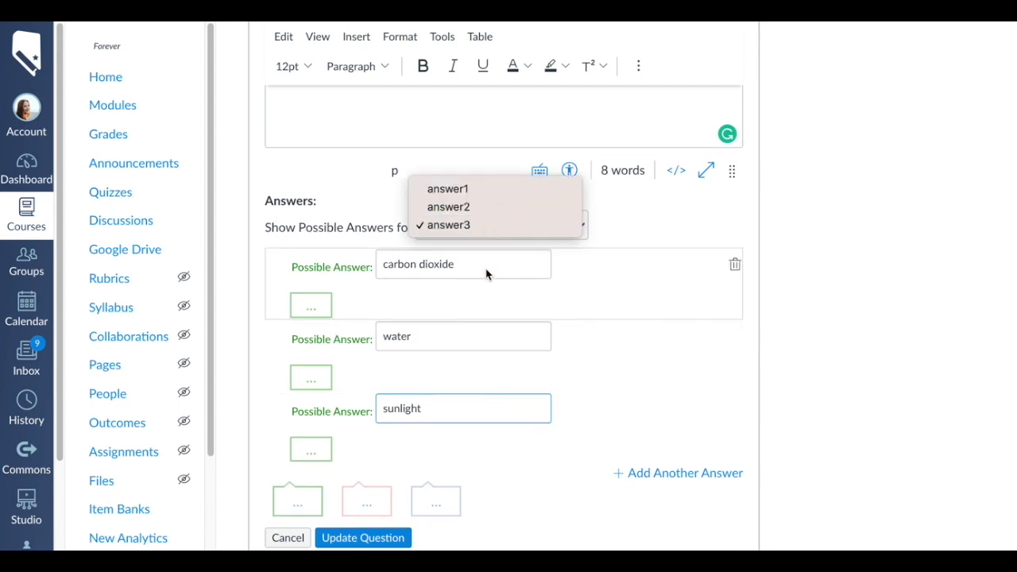
{"action": "left_click", "coordinate": [470, 206]}
{"action": "left_click", "coordinate": [475, 225]}
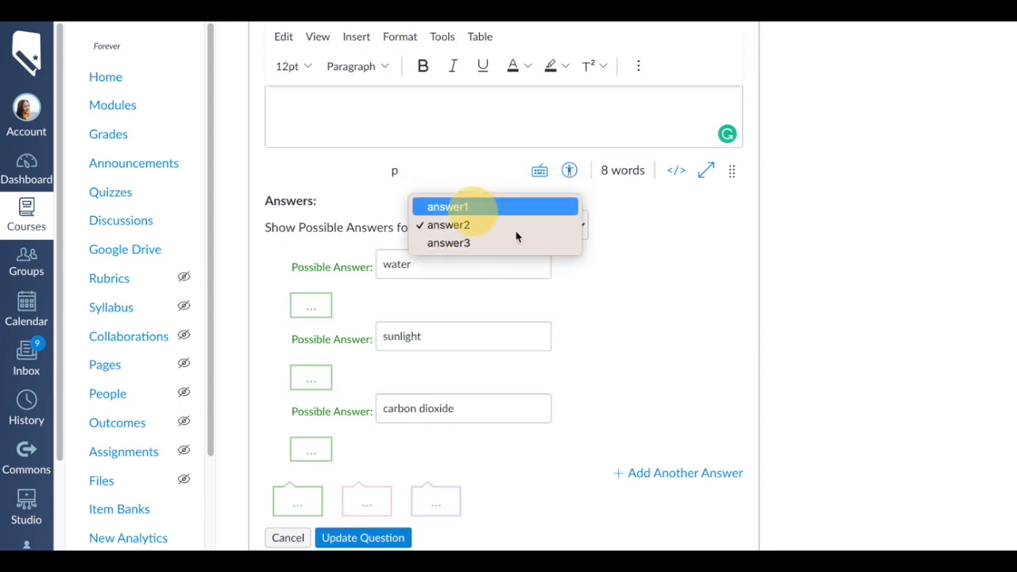
{"action": "left_click", "coordinate": [467, 207]}
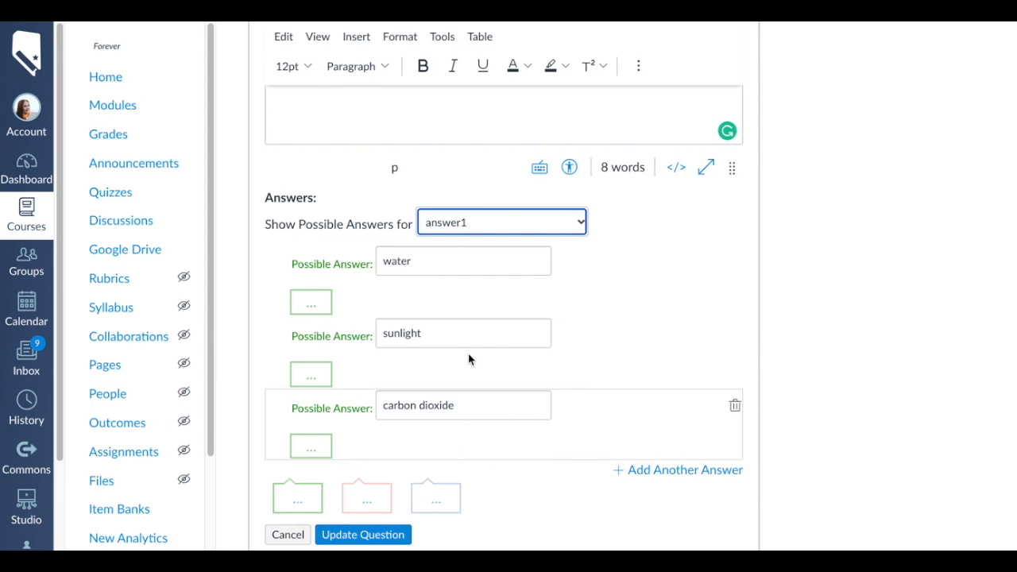
{"action": "left_click", "coordinate": [488, 230]}
{"action": "left_click", "coordinate": [488, 240]}
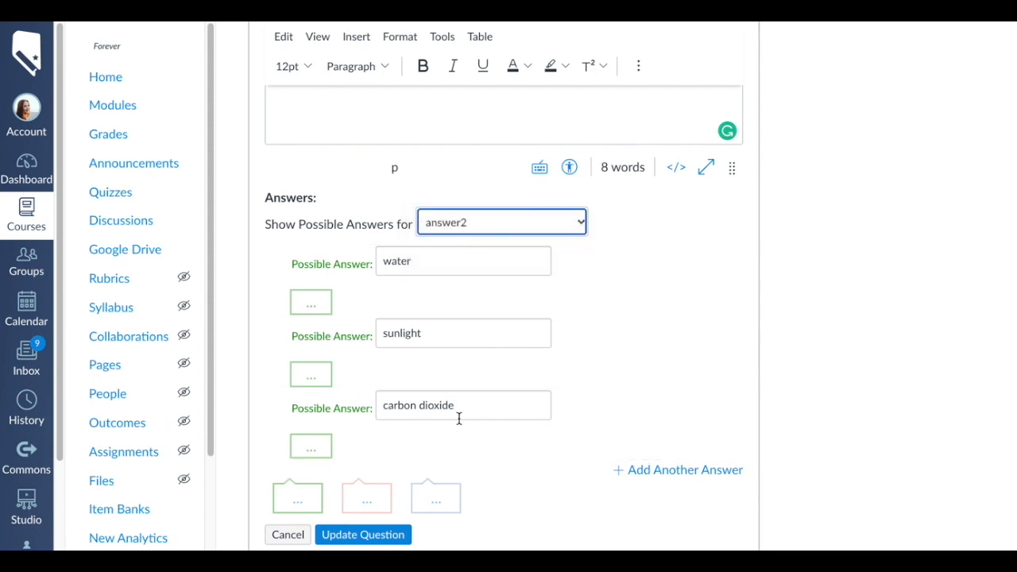
{"action": "scroll", "coordinate": [392, 478], "scroll_direction": "down", "scroll_amount": 1}
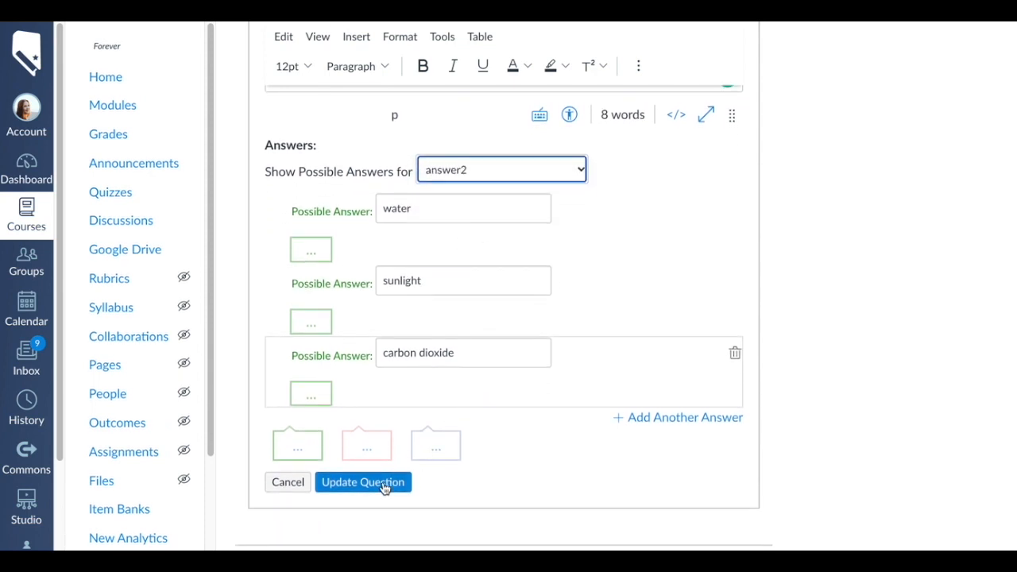
{"action": "left_click", "coordinate": [384, 487]}
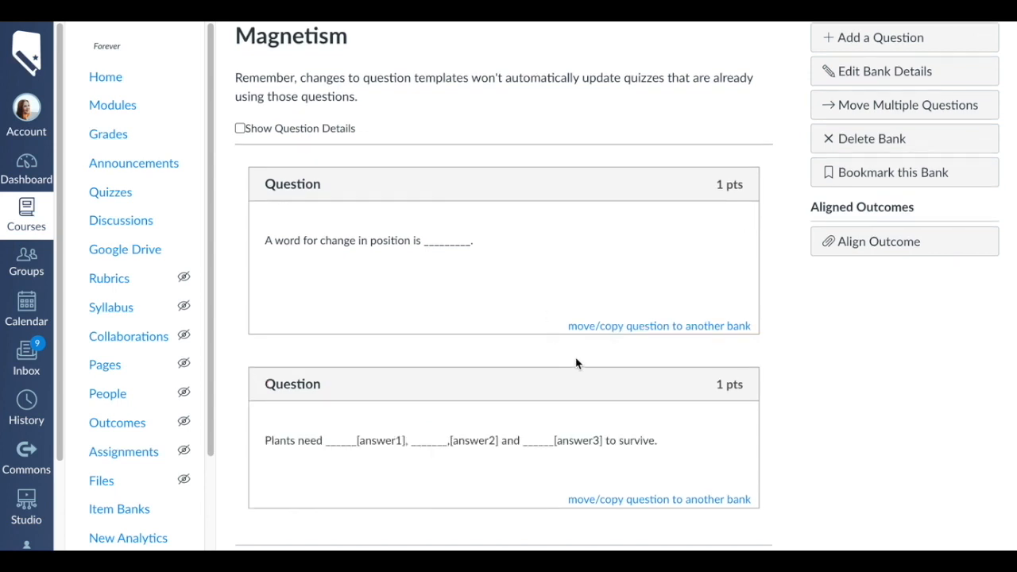
Reopen the plants question for editing and delete the underscore blanks before [answer1], [answer2] and [answer3]
{"action": "mouse_move", "coordinate": [477, 482]}
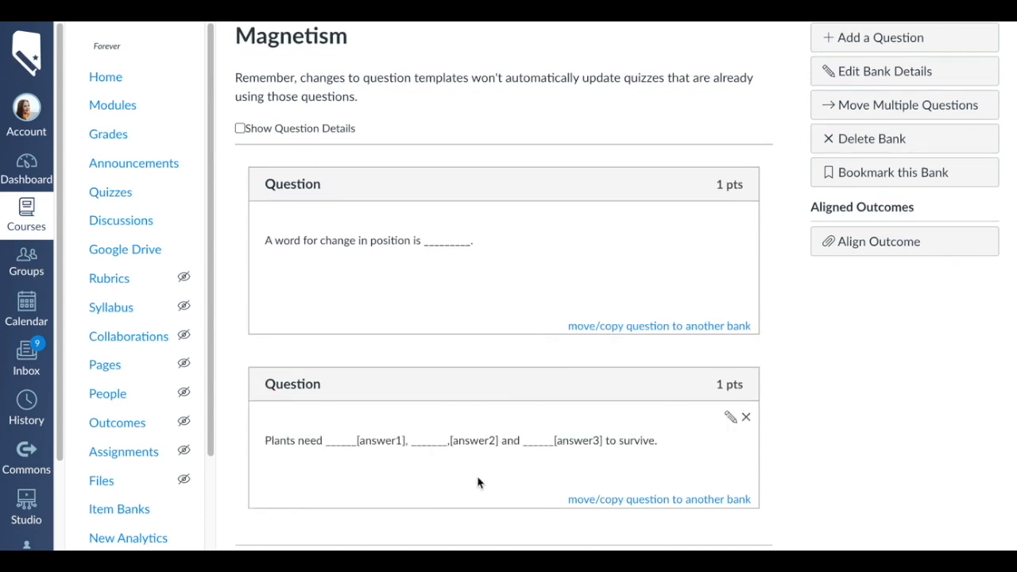
{"action": "left_click", "coordinate": [731, 419]}
{"action": "scroll", "coordinate": [425, 340], "scroll_direction": "down", "scroll_amount": 4}
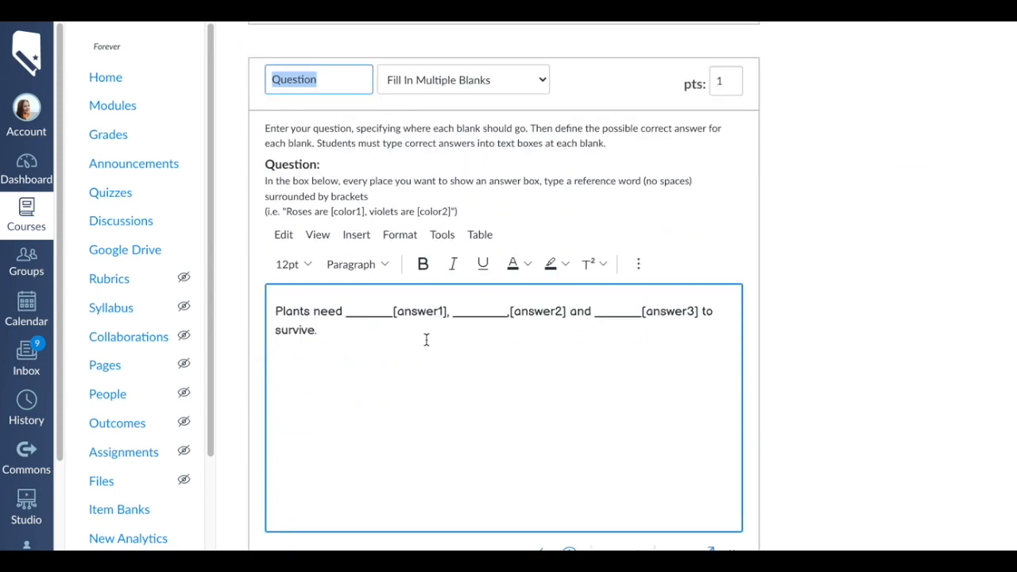
{"action": "double_click", "coordinate": [368, 311]}
{"action": "key", "text": "BackSpace"}
{"action": "key", "text": "BackSpace"}
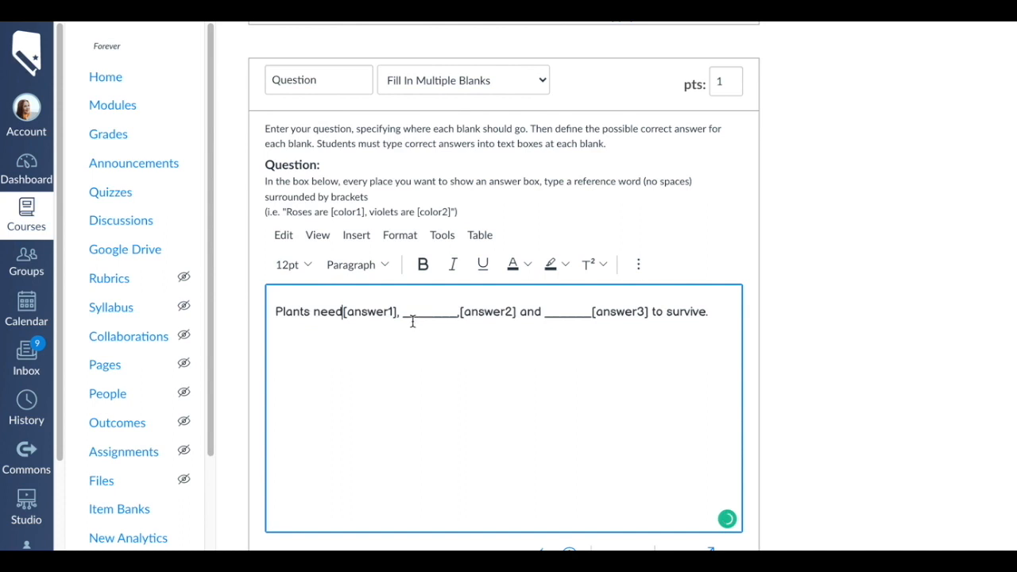
{"action": "double_click", "coordinate": [412, 311]}
{"action": "key", "text": "BackSpace"}
{"action": "key", "text": "BackSpace"}
{"action": "double_click", "coordinate": [515, 312]}
{"action": "key", "text": "BackSpace"}
{"action": "key", "text": "BackSpace"}
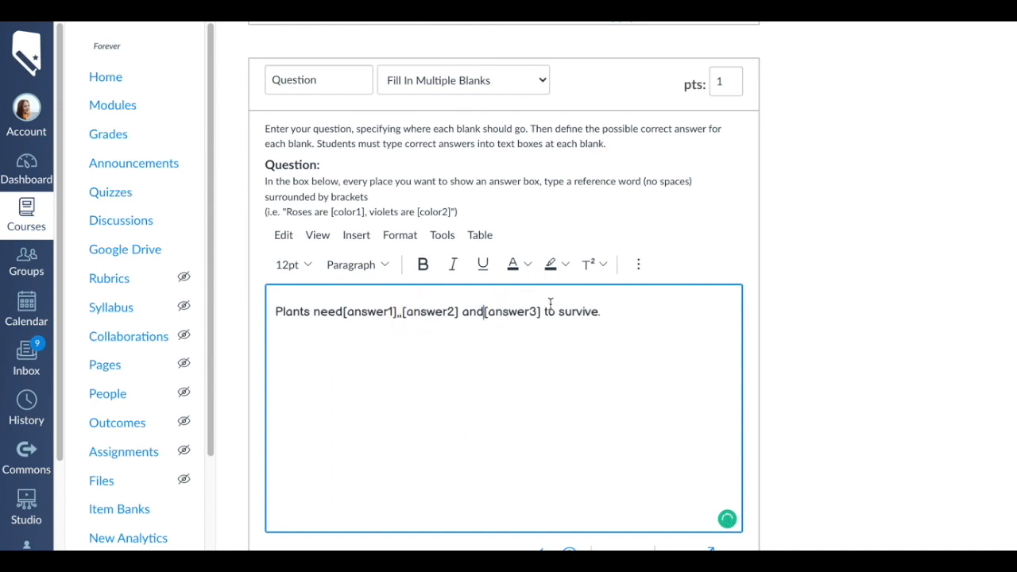
Correct the commas and spacing to read "Plants need [answer1], [answer2] and [answer3] to survive." and save the question
{"action": "left_click", "coordinate": [404, 313]}
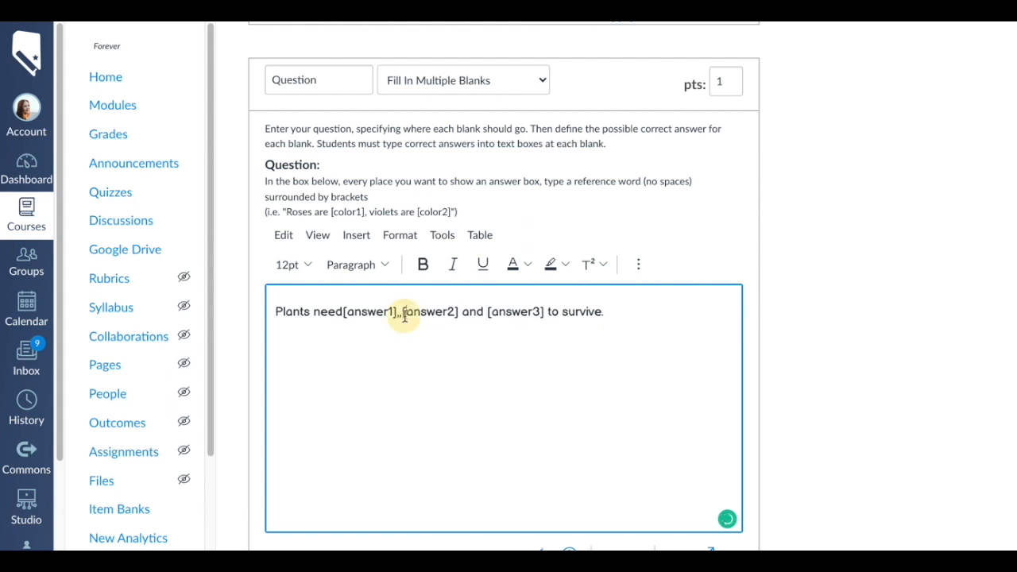
{"action": "key", "text": "BackSpace"}
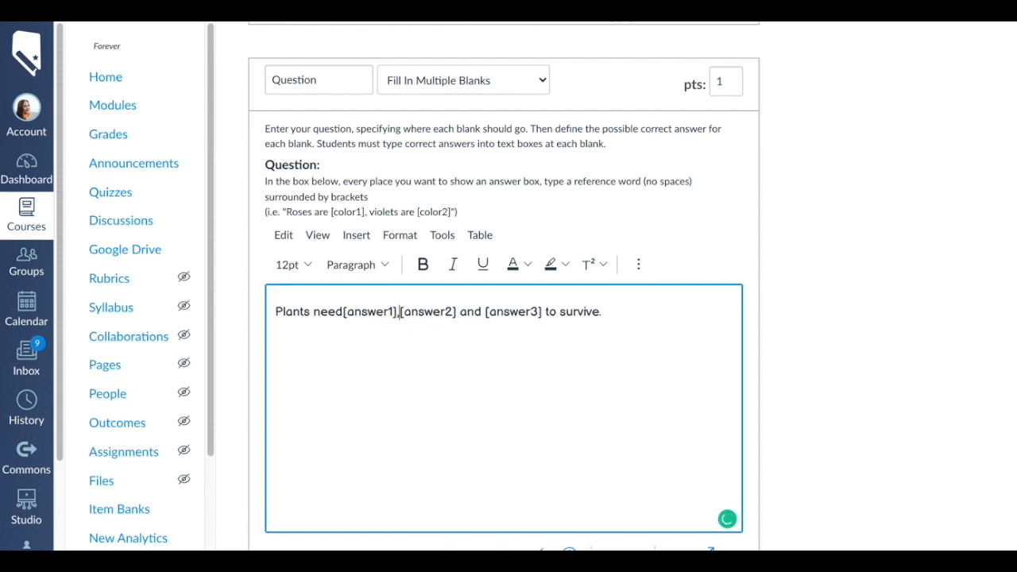
{"action": "left_click", "coordinate": [344, 312]}
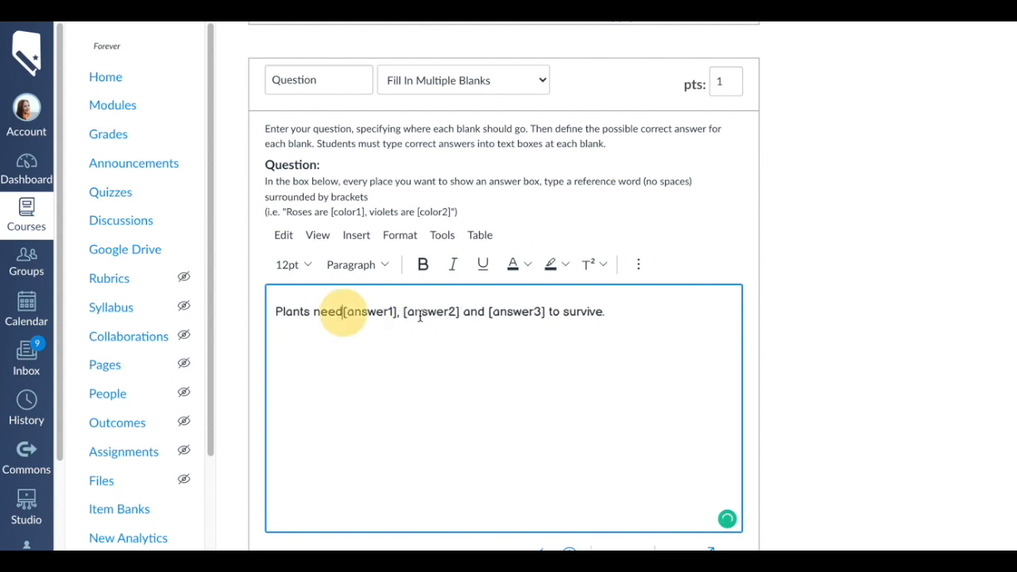
{"action": "scroll", "coordinate": [465, 302], "scroll_direction": "down", "scroll_amount": 3}
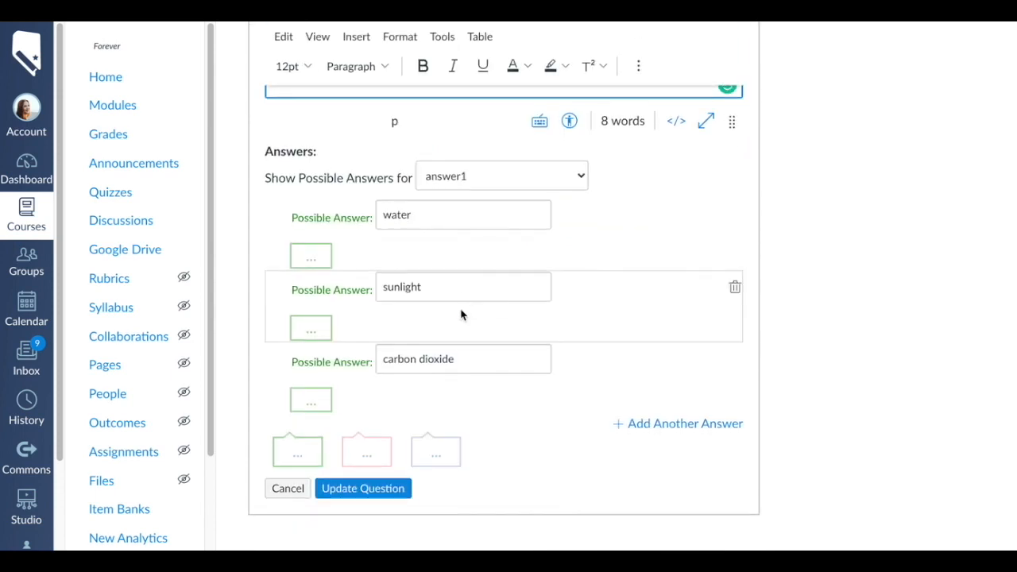
{"action": "left_click", "coordinate": [382, 517]}
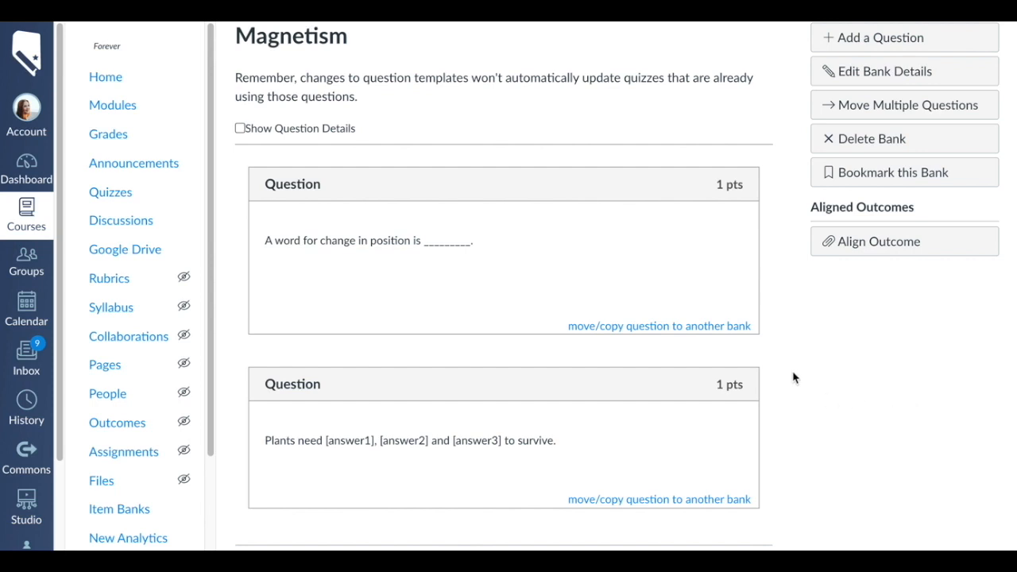
Add a new question to the Magnetism bank and set its type to Multiple Answers
{"action": "scroll", "coordinate": [854, 135], "scroll_direction": "up", "scroll_amount": 2}
{"action": "left_click", "coordinate": [853, 111]}
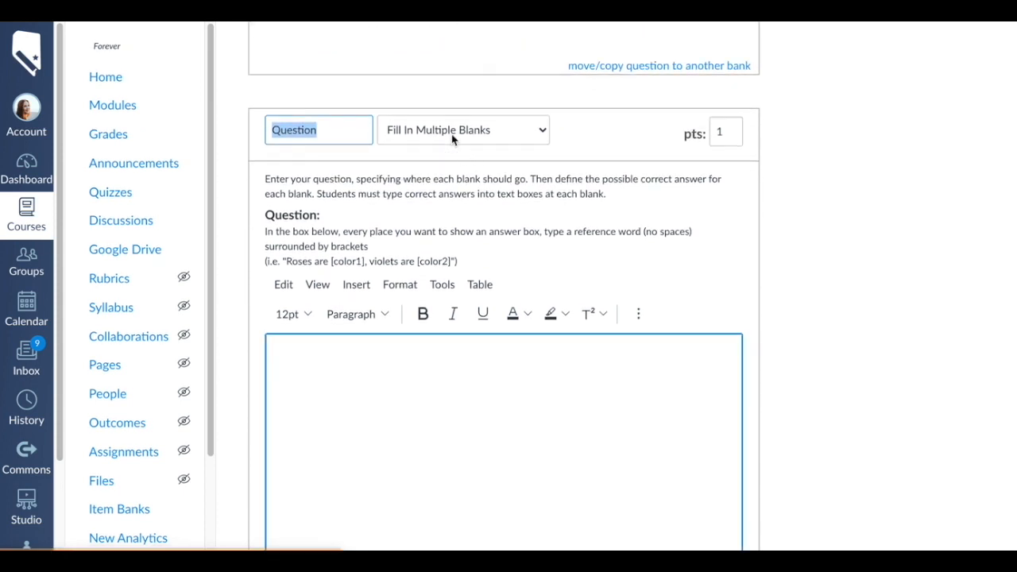
{"action": "left_click", "coordinate": [466, 130]}
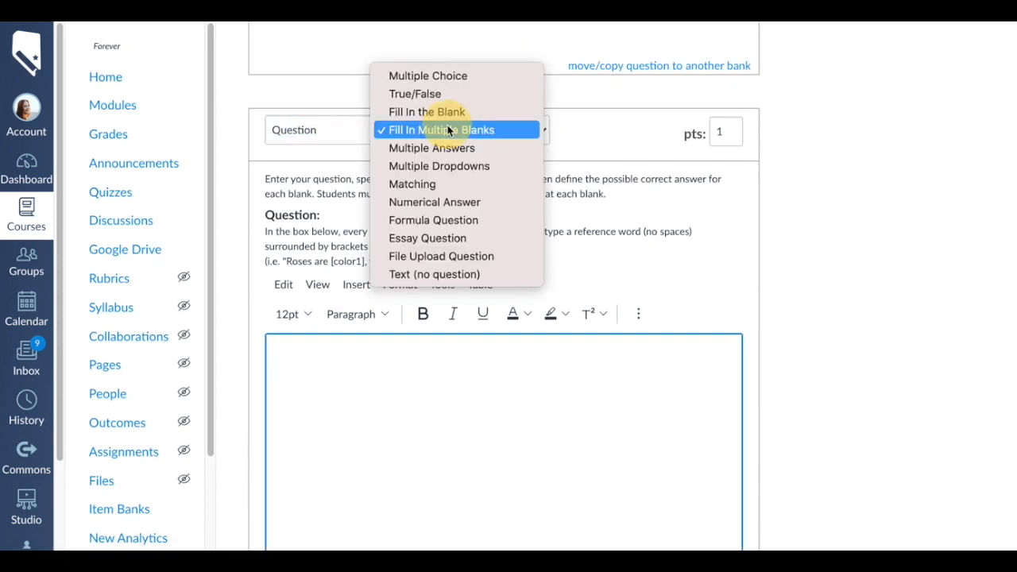
{"action": "left_click", "coordinate": [515, 150]}
{"action": "left_click", "coordinate": [538, 326]}
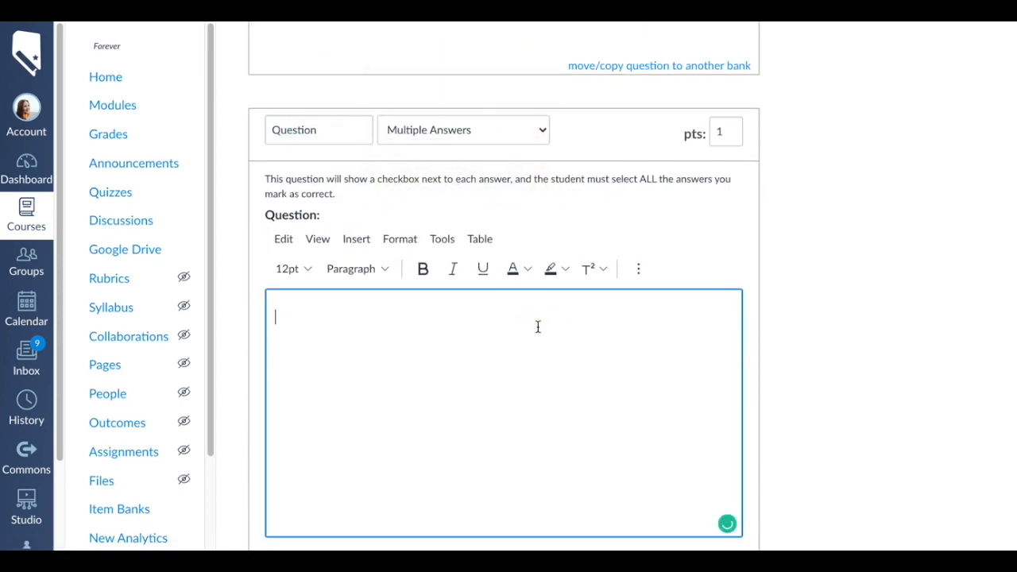
{"action": "scroll", "coordinate": [538, 326], "scroll_direction": "down", "scroll_amount": 1}
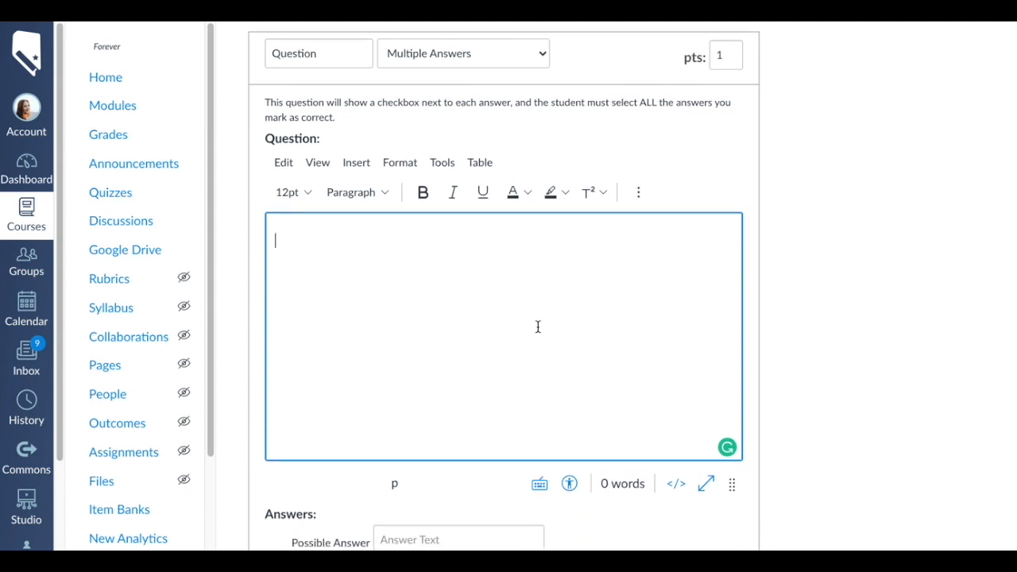
{"action": "scroll", "coordinate": [538, 326], "scroll_direction": "down", "scroll_amount": 4}
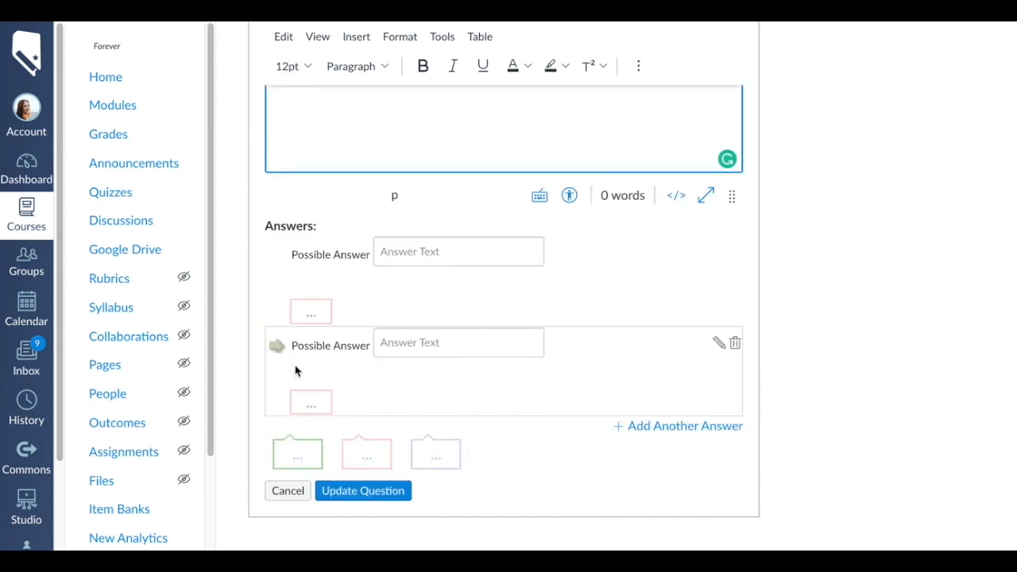
{"action": "scroll", "coordinate": [429, 323], "scroll_direction": "up", "scroll_amount": 5}
Enter the question text "Velocity equations is (there are multiple answers listed below)."
{"action": "left_click", "coordinate": [437, 360]}
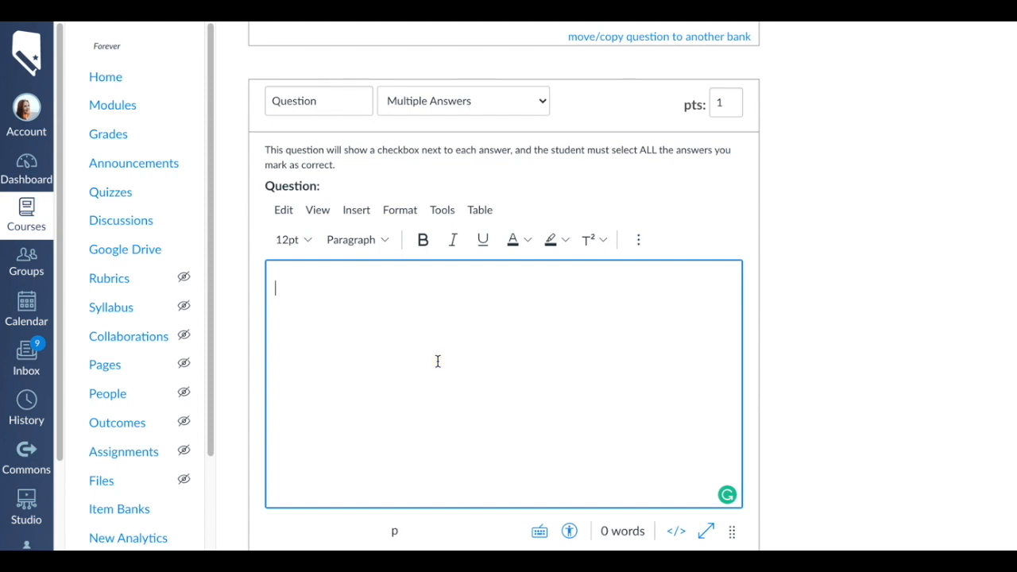
{"action": "type", "text": "Veloc"}
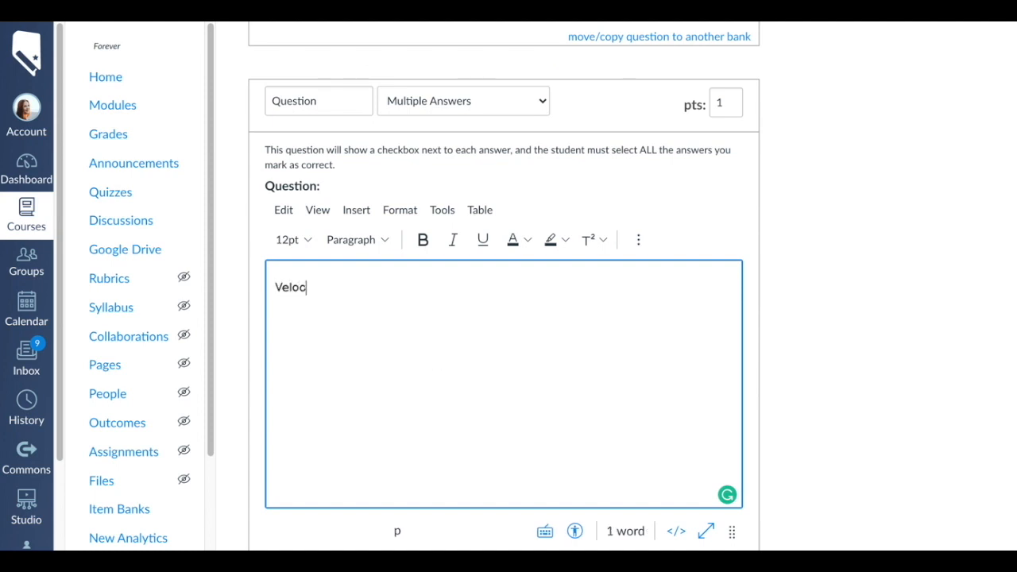
{"action": "type", "text": "ity equations"}
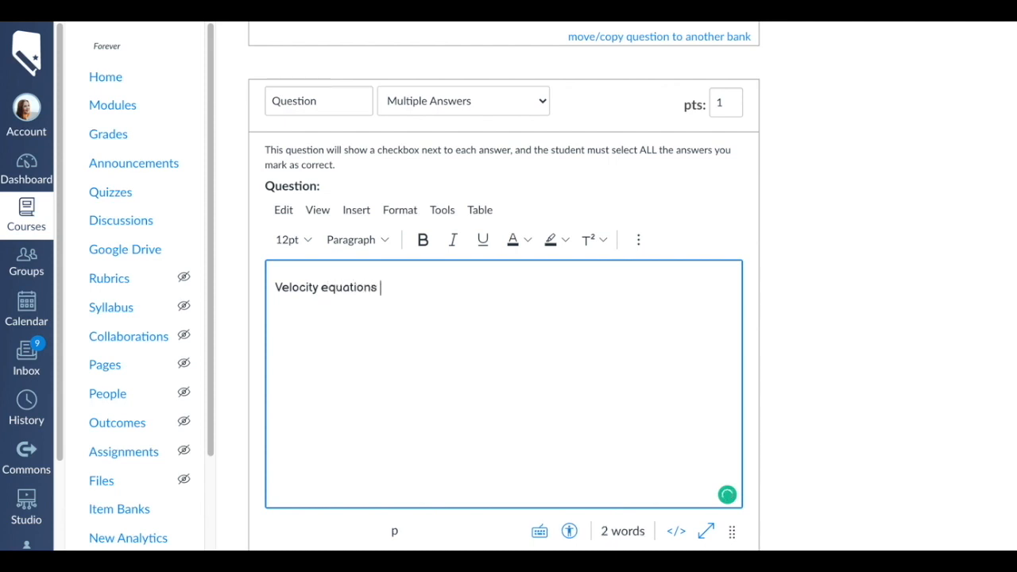
{"action": "type", "text": " is (there are multipl"}
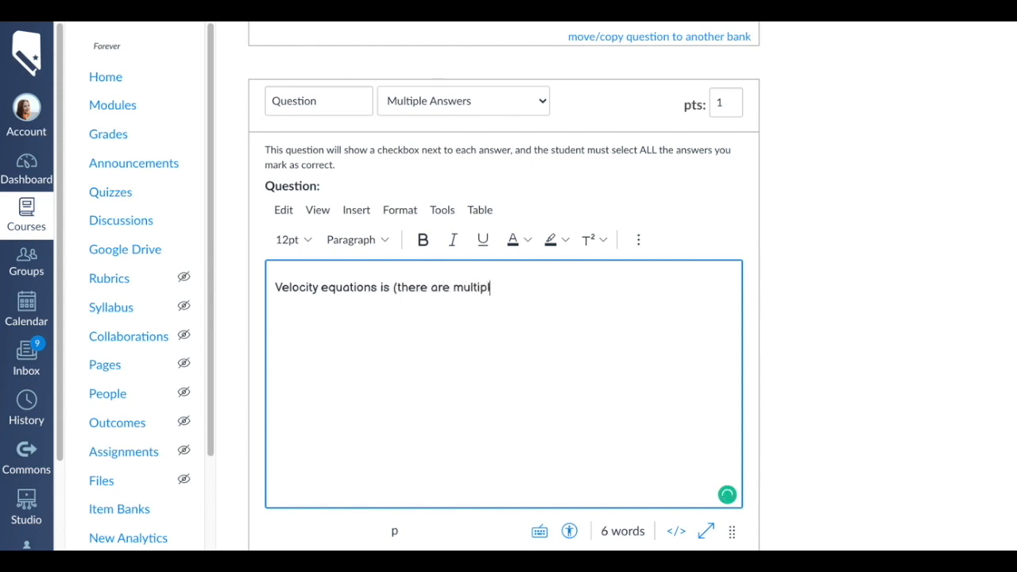
{"action": "type", "text": "e answers"}
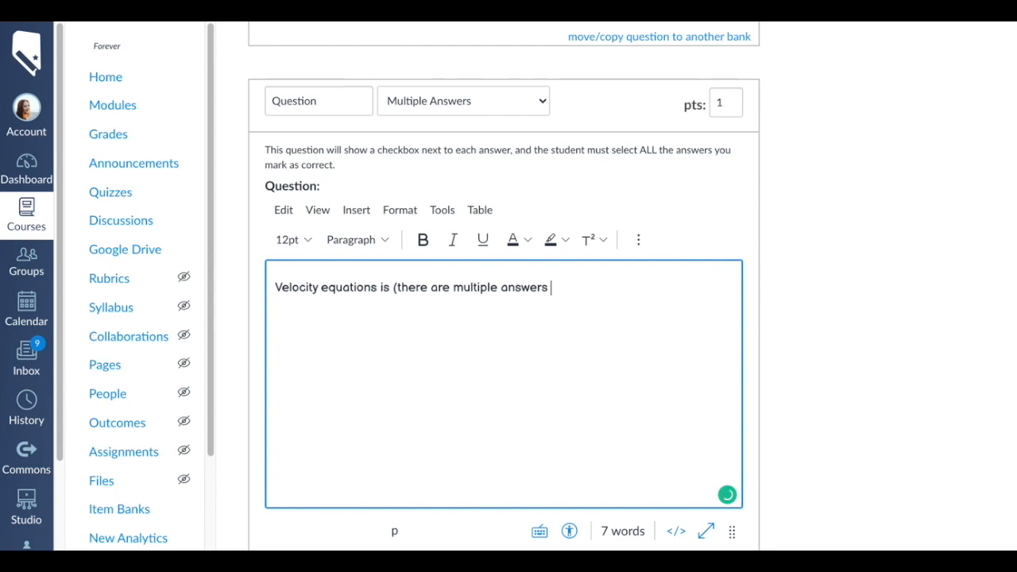
{"action": "type", "text": " listed below)."}
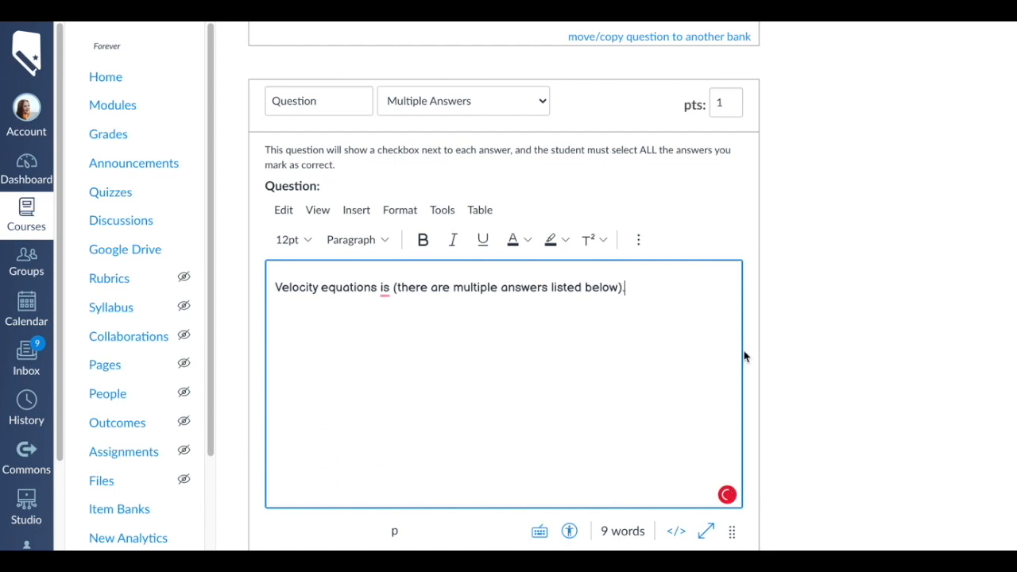
{"action": "left_click", "coordinate": [813, 333]}
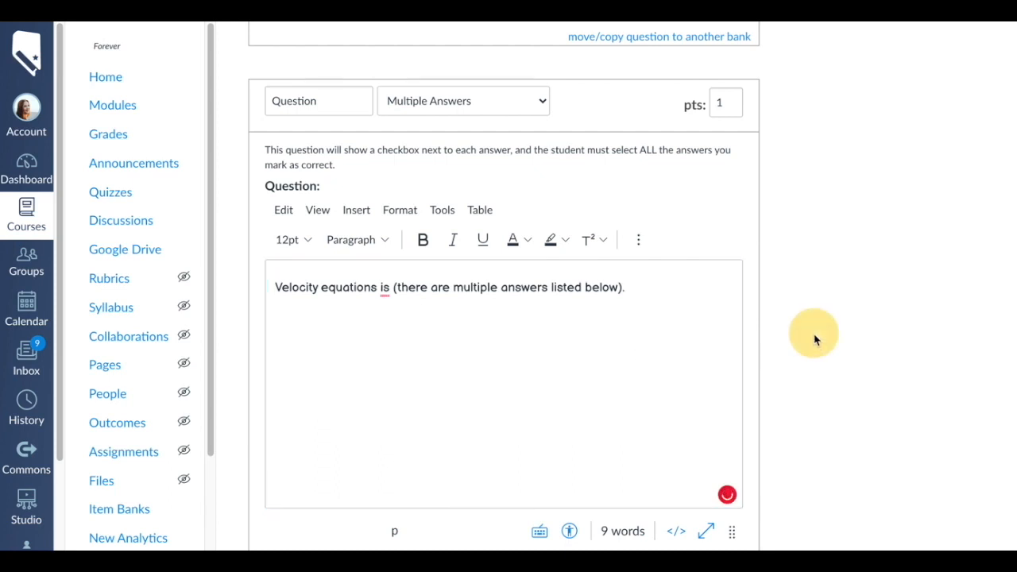
Accept the grammar suggestion that replaces "is" with "are" in the velocity question text
{"action": "left_click", "coordinate": [381, 283]}
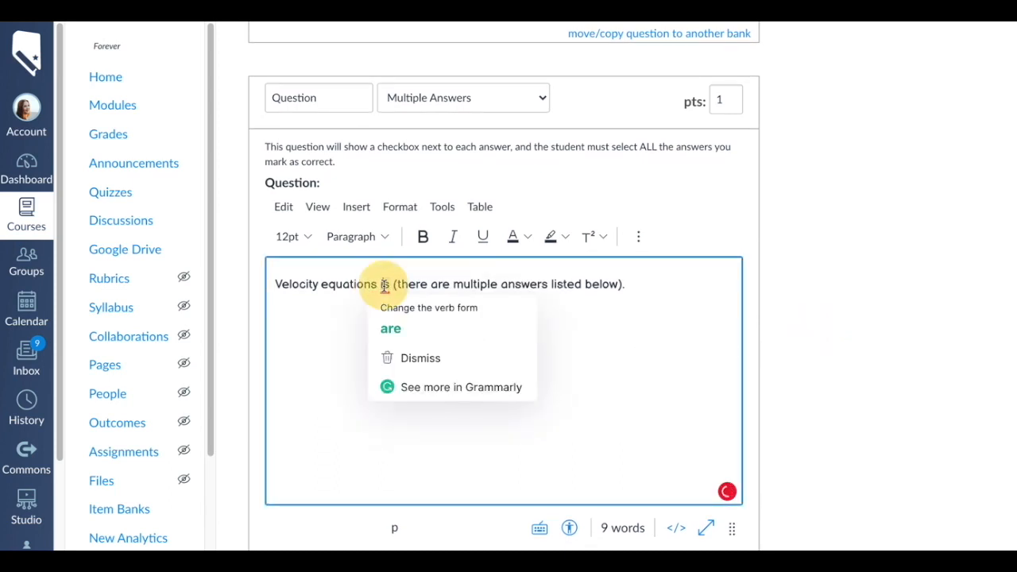
{"action": "left_click", "coordinate": [401, 329]}
{"action": "left_click", "coordinate": [818, 330]}
Add a possible answer to the velocity question and set its text to "equation1"
{"action": "scroll", "coordinate": [818, 330], "scroll_direction": "down", "scroll_amount": 2}
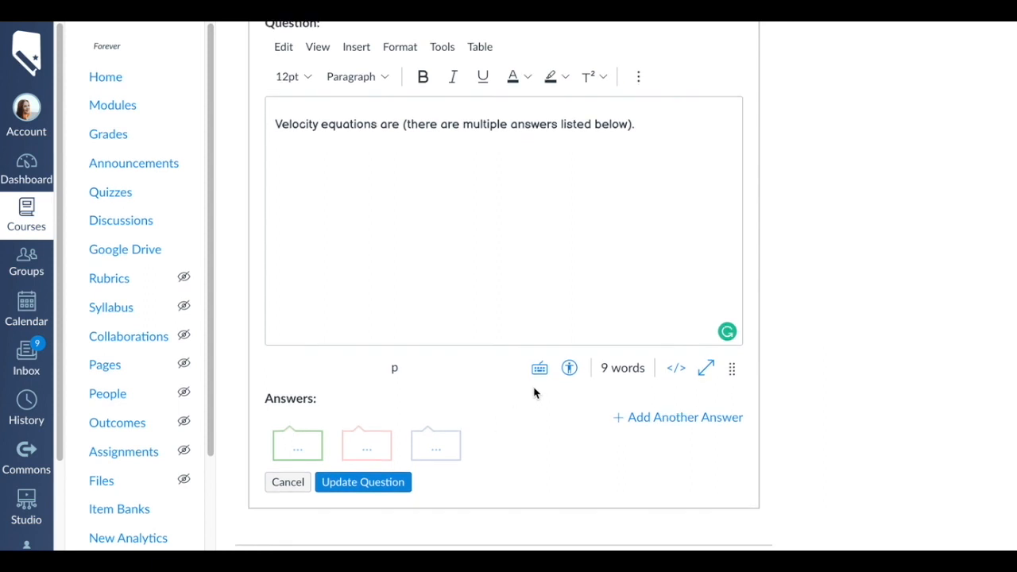
{"action": "left_click", "coordinate": [655, 421]}
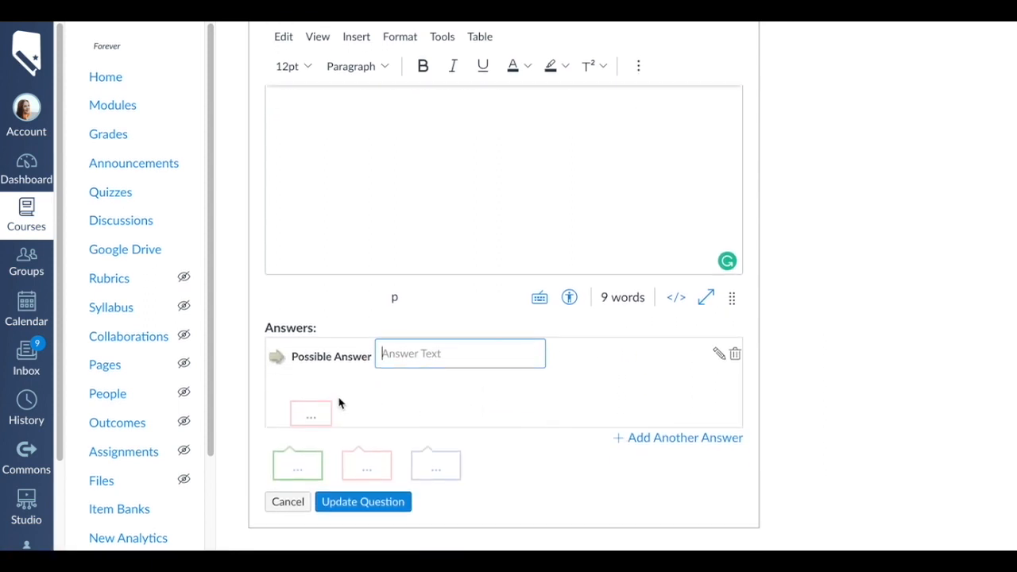
{"action": "left_click", "coordinate": [433, 360]}
{"action": "scroll", "coordinate": [433, 362], "scroll_direction": "up", "scroll_amount": 1}
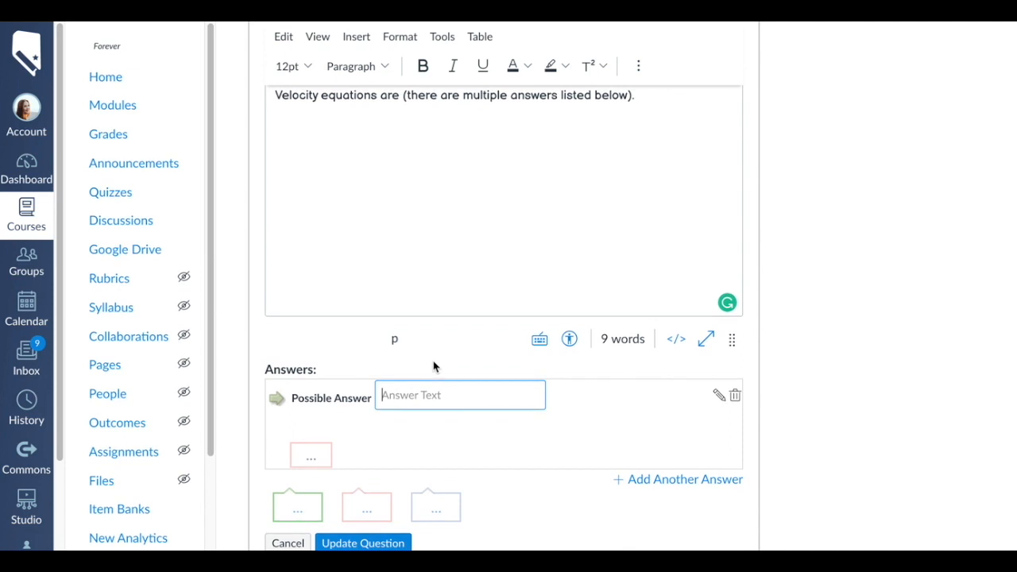
{"action": "scroll", "coordinate": [435, 366], "scroll_direction": "down", "scroll_amount": 1}
{"action": "scroll", "coordinate": [433, 367], "scroll_direction": "down", "scroll_amount": 1}
{"action": "type", "text": "equation1"}
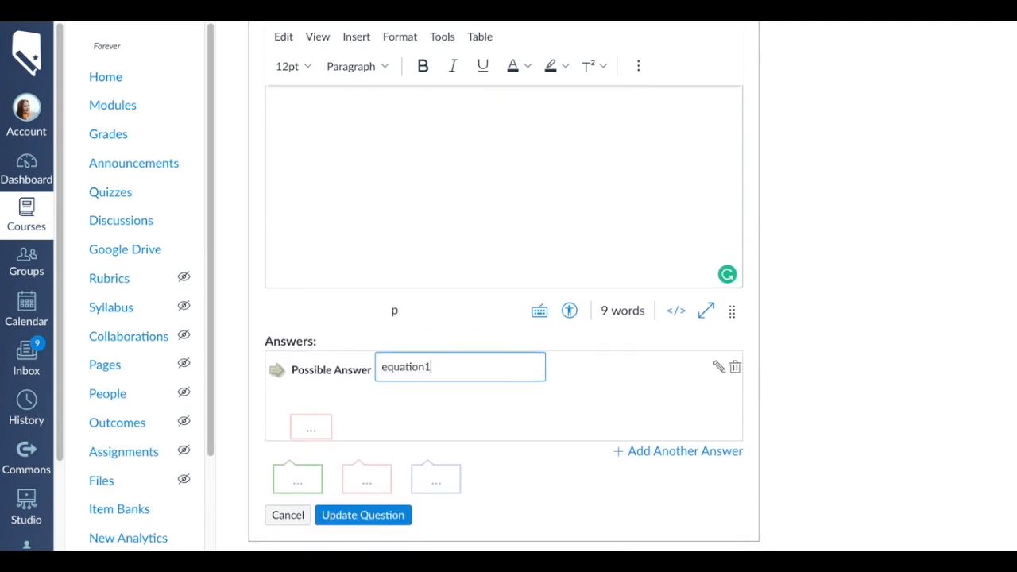
Add two more possible answers with the texts "equation2" and "equation3"
{"action": "left_click", "coordinate": [664, 451]}
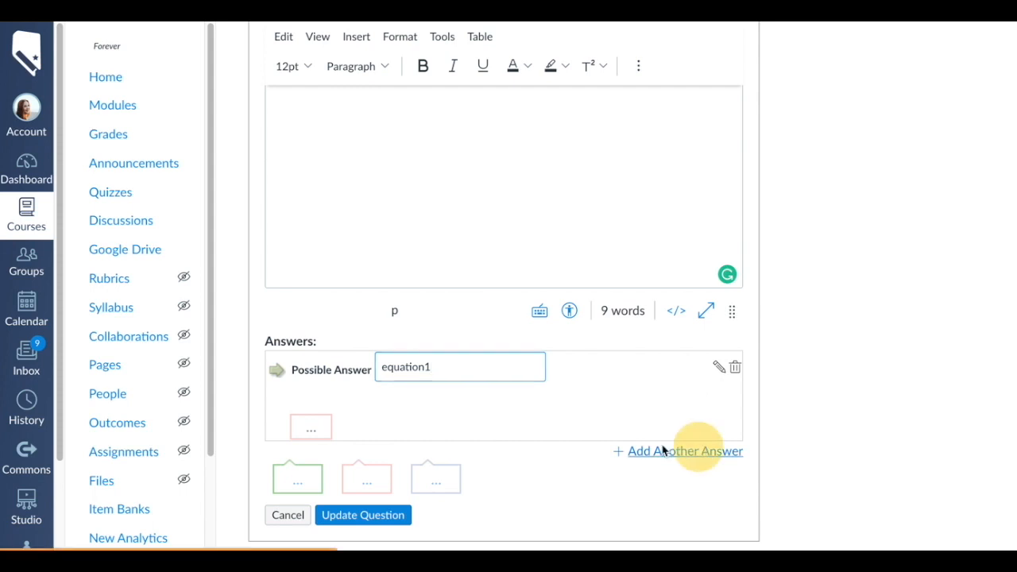
{"action": "type", "text": "equation2"}
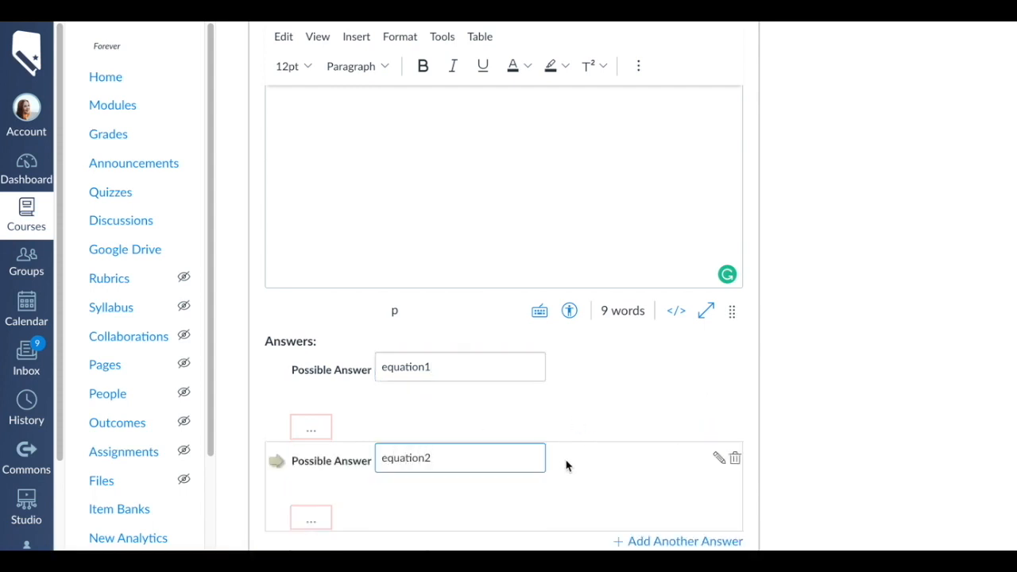
{"action": "scroll", "coordinate": [688, 447], "scroll_direction": "down", "scroll_amount": 2}
{"action": "left_click", "coordinate": [676, 436]}
{"action": "type", "text": "equation"}
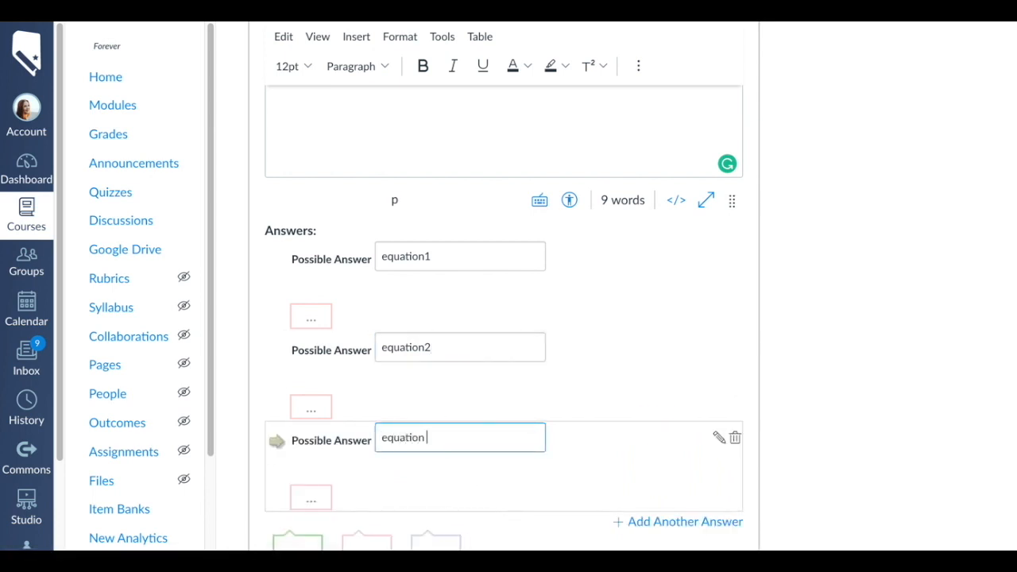
{"action": "key", "text": "BackSpace"}
{"action": "key", "text": "BackSpace"}
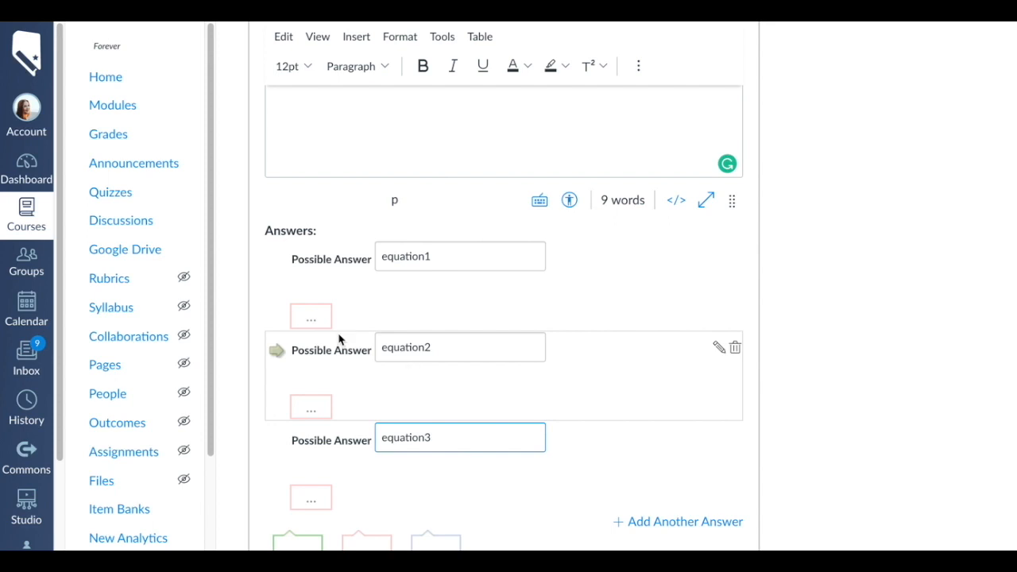
Mark the answers equation1 and equation2 as correct
{"action": "left_click", "coordinate": [277, 261]}
{"action": "left_click", "coordinate": [278, 351]}
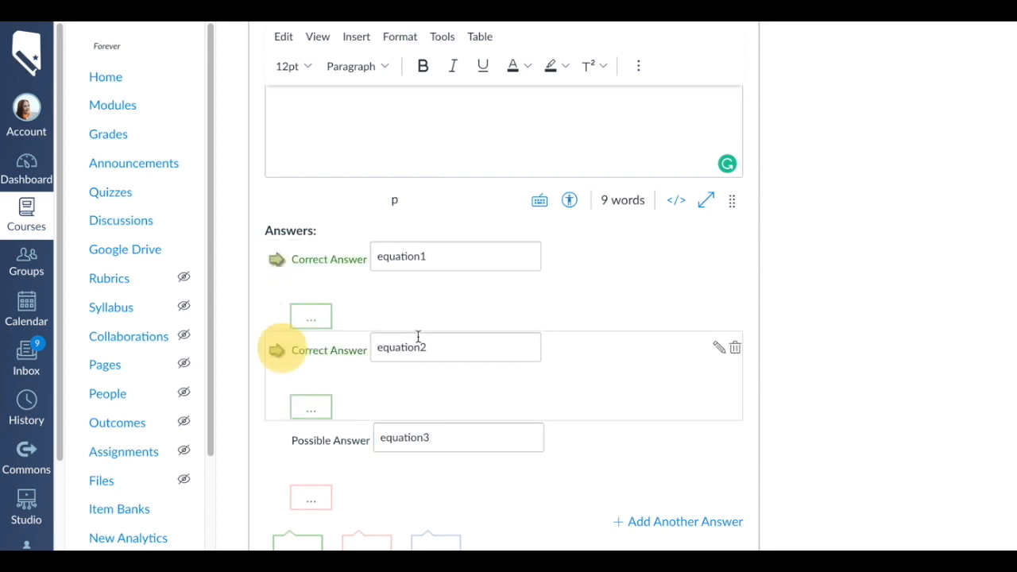
{"action": "scroll", "coordinate": [418, 424], "scroll_direction": "down", "scroll_amount": 1}
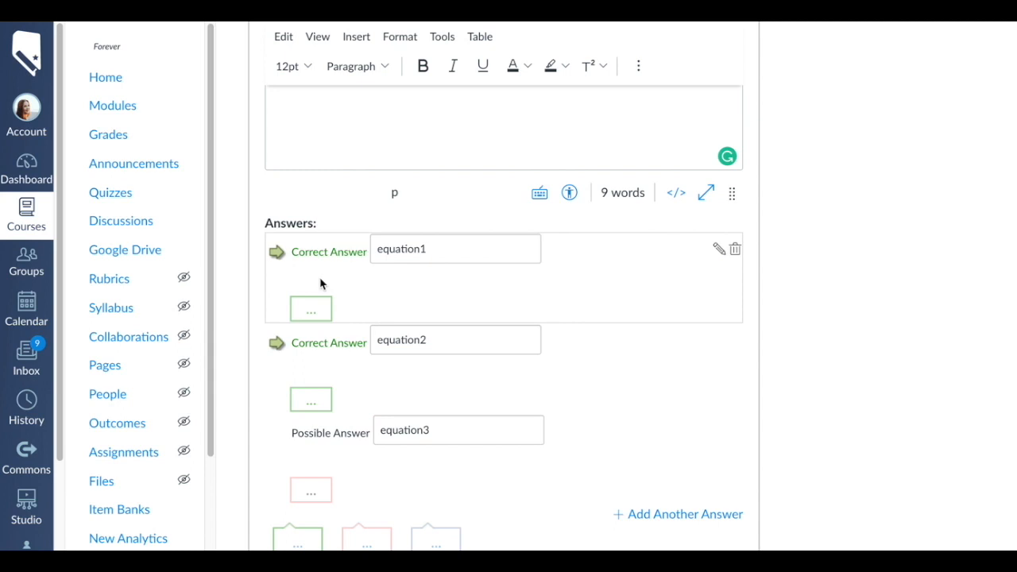
{"action": "scroll", "coordinate": [516, 419], "scroll_direction": "down", "scroll_amount": 1}
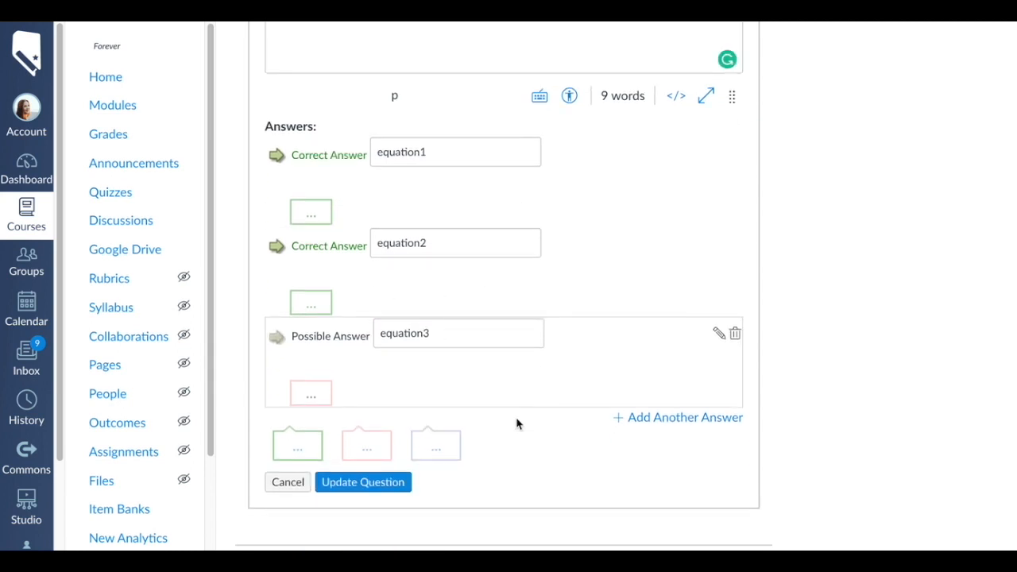
Try a value of 2 points for the velocity question
{"action": "scroll", "coordinate": [531, 379], "scroll_direction": "up", "scroll_amount": 5}
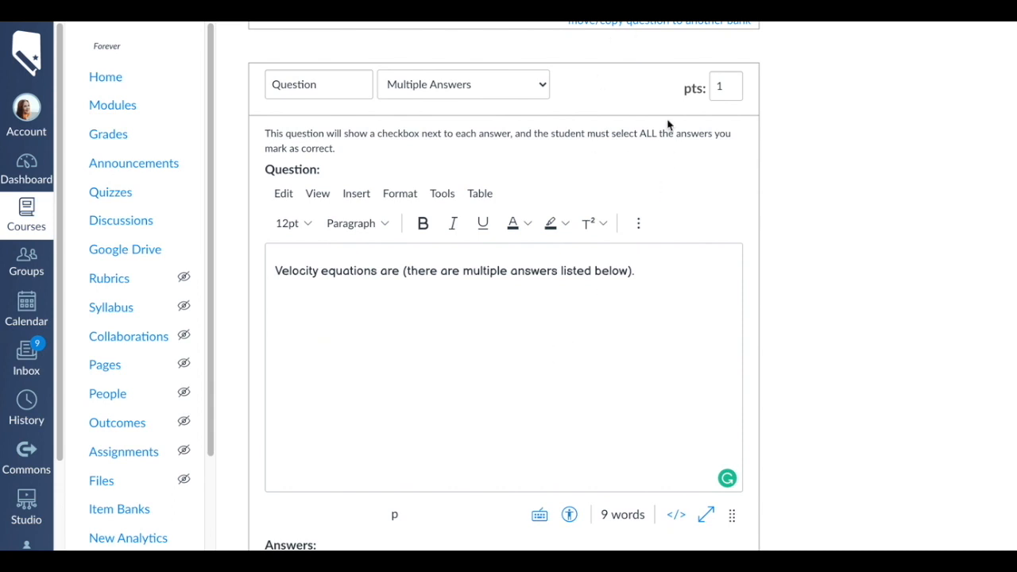
{"action": "scroll", "coordinate": [668, 125], "scroll_direction": "up", "scroll_amount": 1}
{"action": "left_click", "coordinate": [728, 109]}
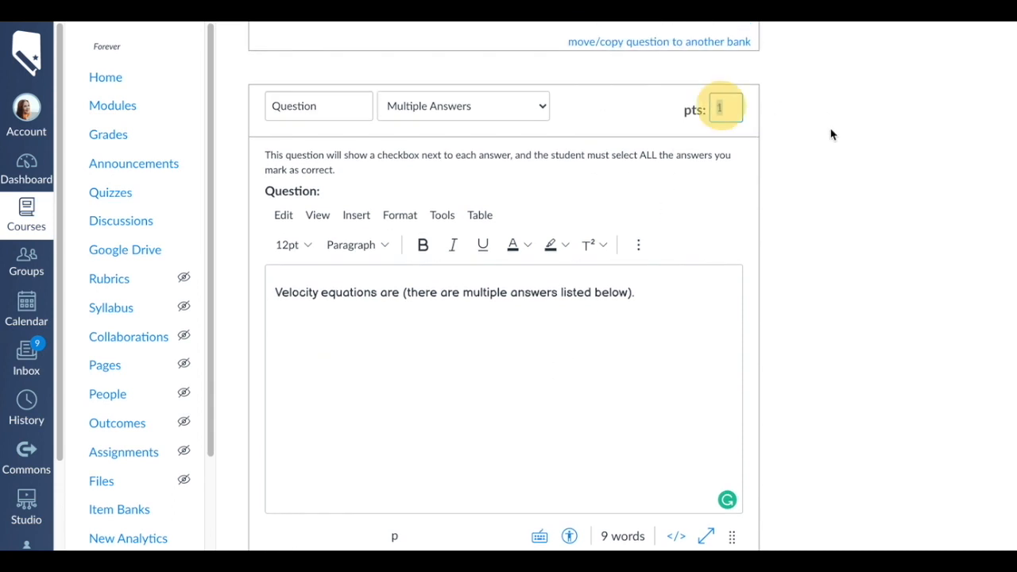
{"action": "key", "text": "BackSpace"}
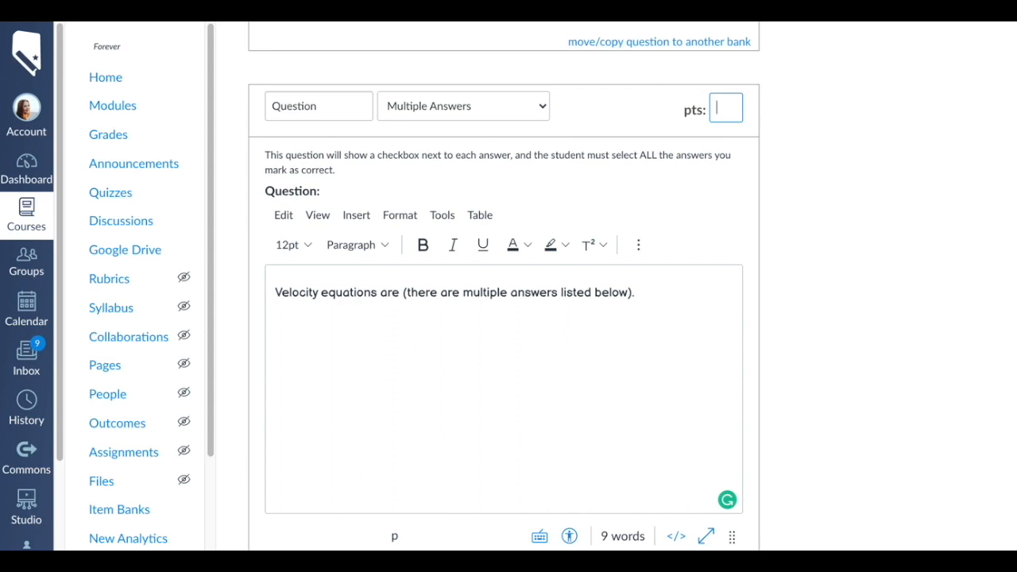
{"action": "scroll", "coordinate": [808, 145], "scroll_direction": "up", "scroll_amount": 1}
{"action": "type", "text": "13"}
{"action": "key", "text": "BackSpace"}
{"action": "type", "text": "2"}
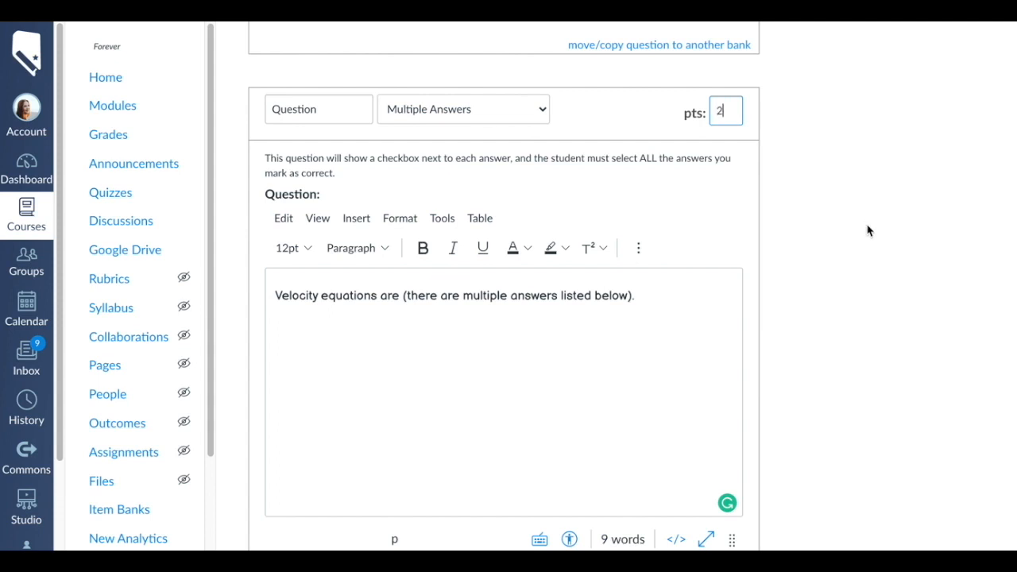
{"action": "scroll", "coordinate": [867, 230], "scroll_direction": "down", "scroll_amount": 4}
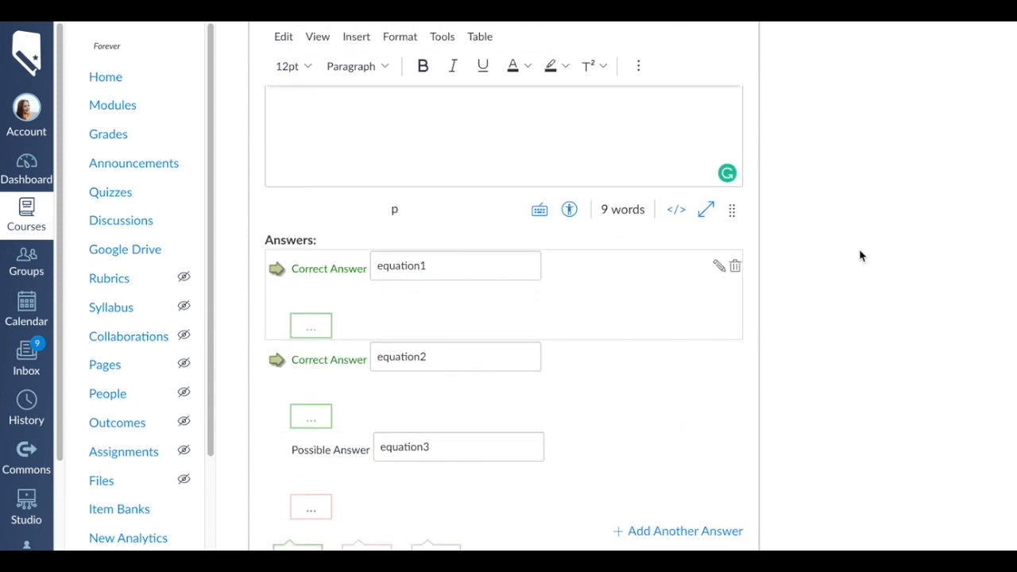
{"action": "scroll", "coordinate": [867, 253], "scroll_direction": "up", "scroll_amount": 3}
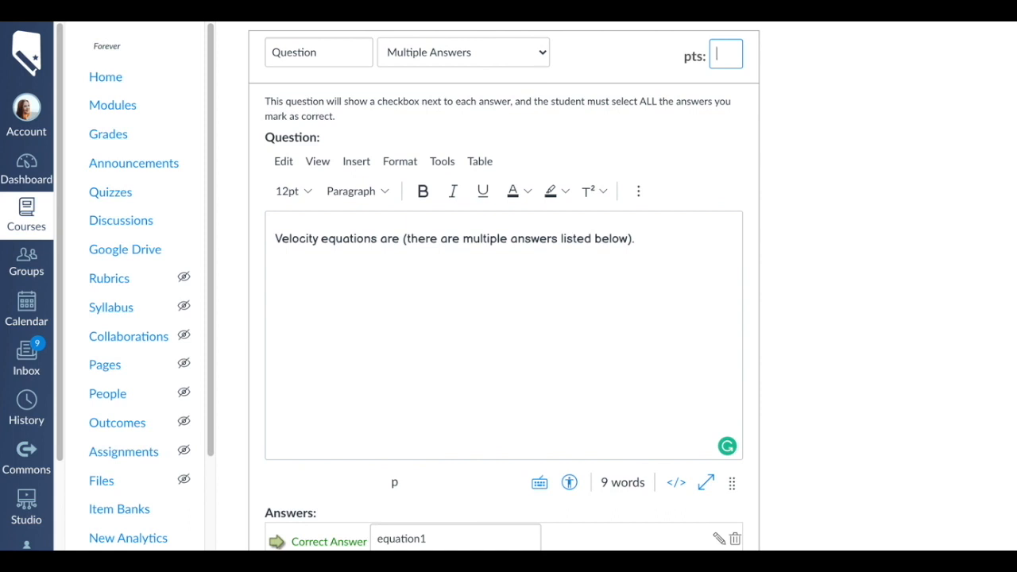
{"action": "scroll", "coordinate": [819, 252], "scroll_direction": "down", "scroll_amount": 1}
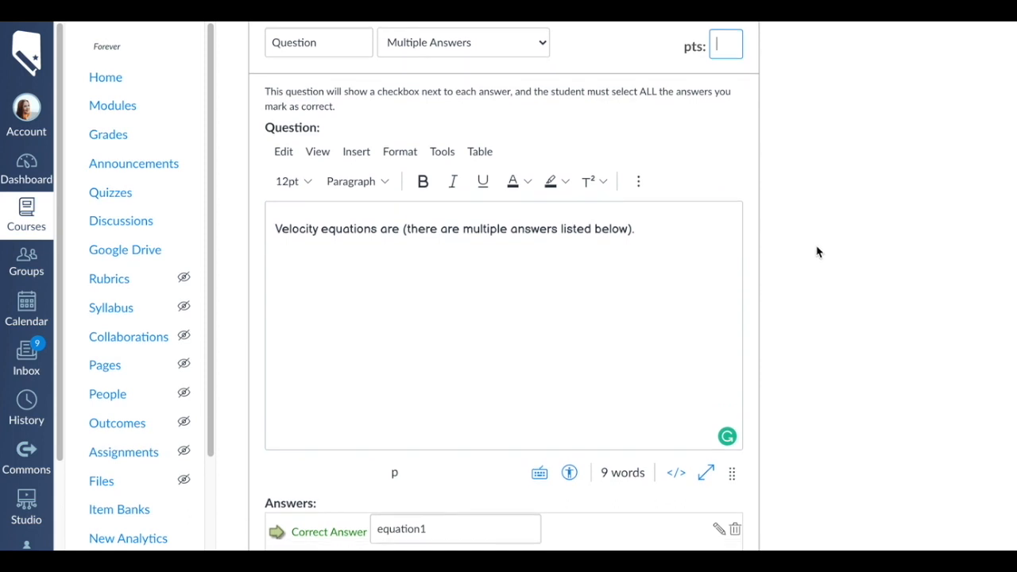
{"action": "scroll", "coordinate": [818, 252], "scroll_direction": "down", "scroll_amount": 1}
{"action": "scroll", "coordinate": [810, 246], "scroll_direction": "up", "scroll_amount": 2}
Open the first correct answer in the rich content editor and delete its text "equation1"
{"action": "scroll", "coordinate": [807, 246], "scroll_direction": "down", "scroll_amount": 5}
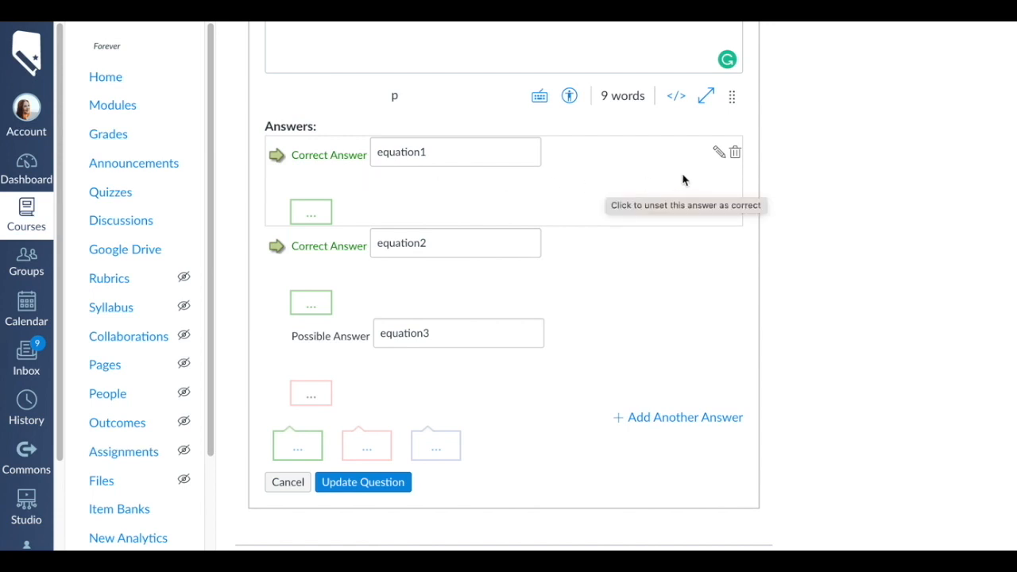
{"action": "left_click", "coordinate": [720, 153]}
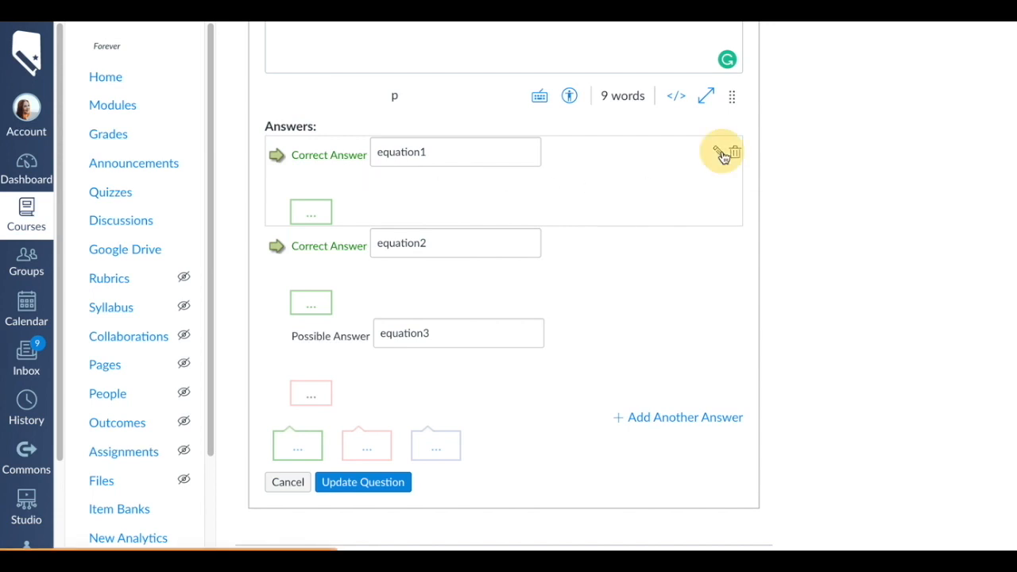
{"action": "left_click", "coordinate": [524, 263]}
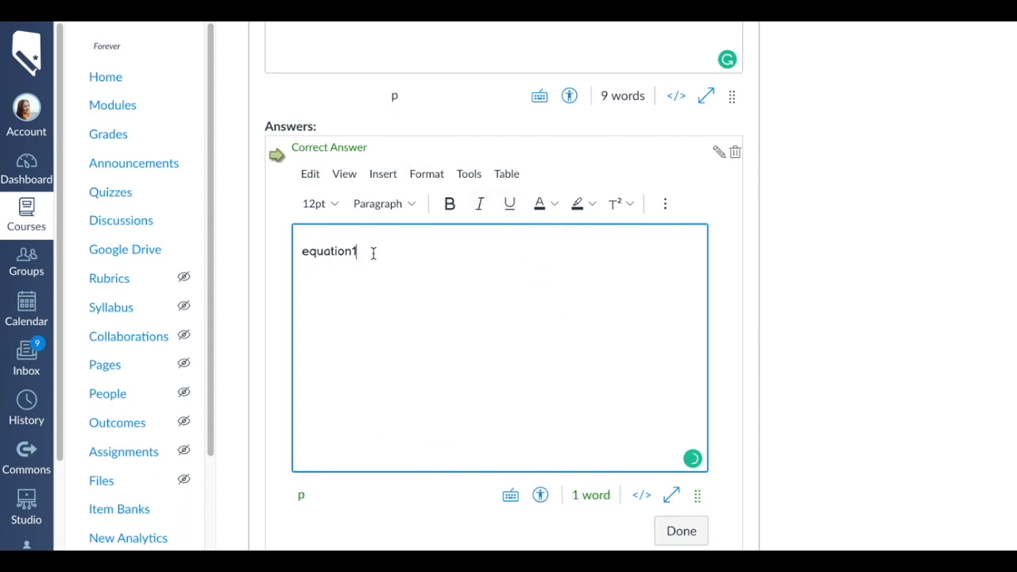
{"action": "key", "text": "BackSpace"}
{"action": "key", "text": "BackSpace"}
{"action": "key", "text": "BackSpace"}
{"action": "key", "text": "BackSpace"}
Open the equation editor for the first correct answer
{"action": "left_click", "coordinate": [668, 205]}
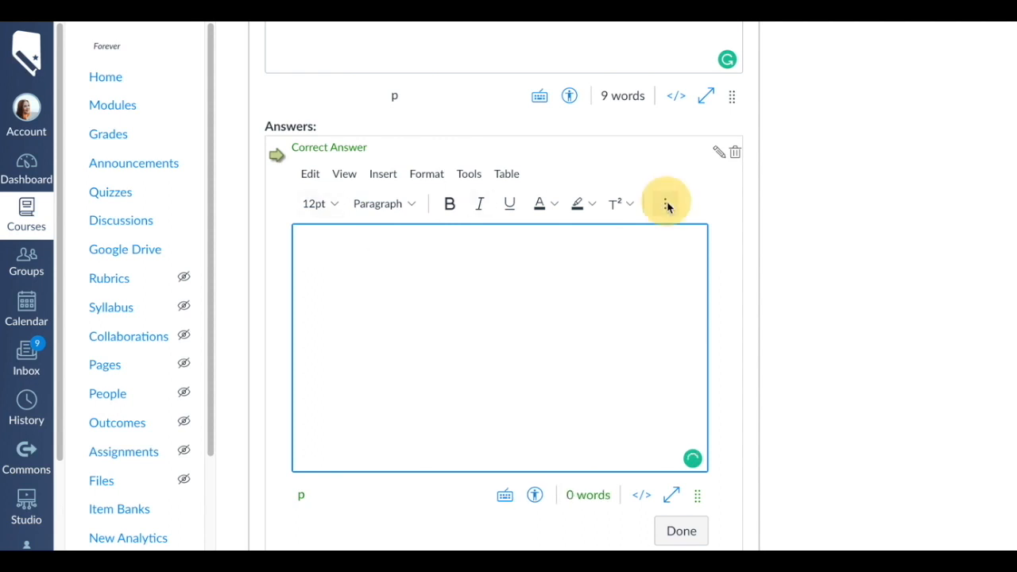
{"action": "left_click", "coordinate": [672, 213]}
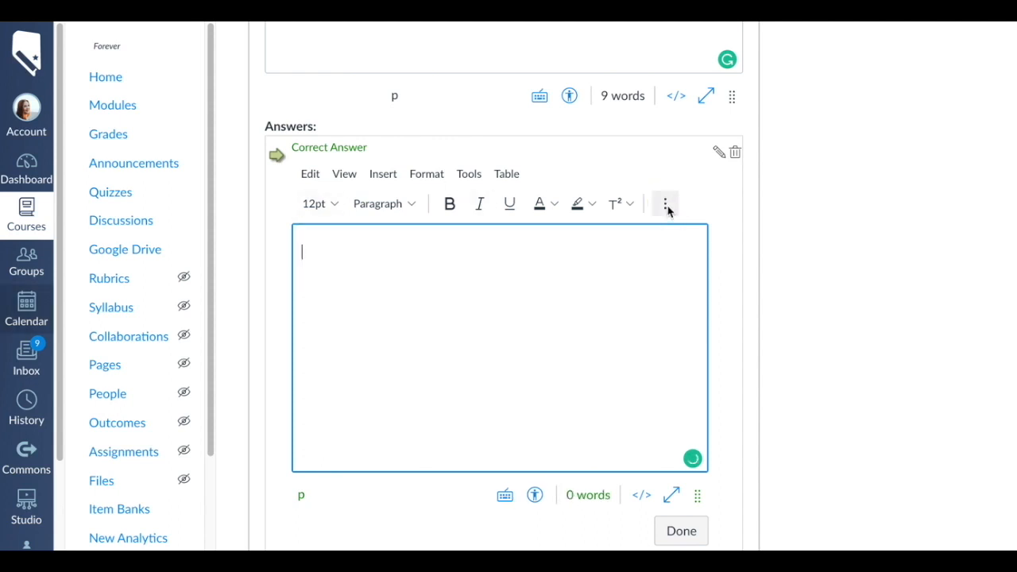
{"action": "left_click", "coordinate": [666, 205]}
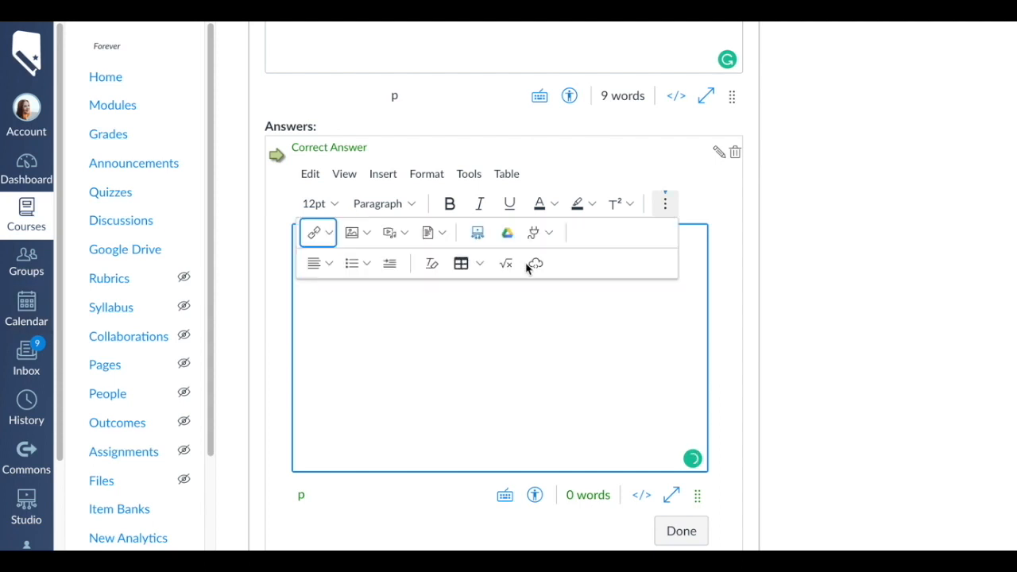
{"action": "left_click", "coordinate": [509, 265]}
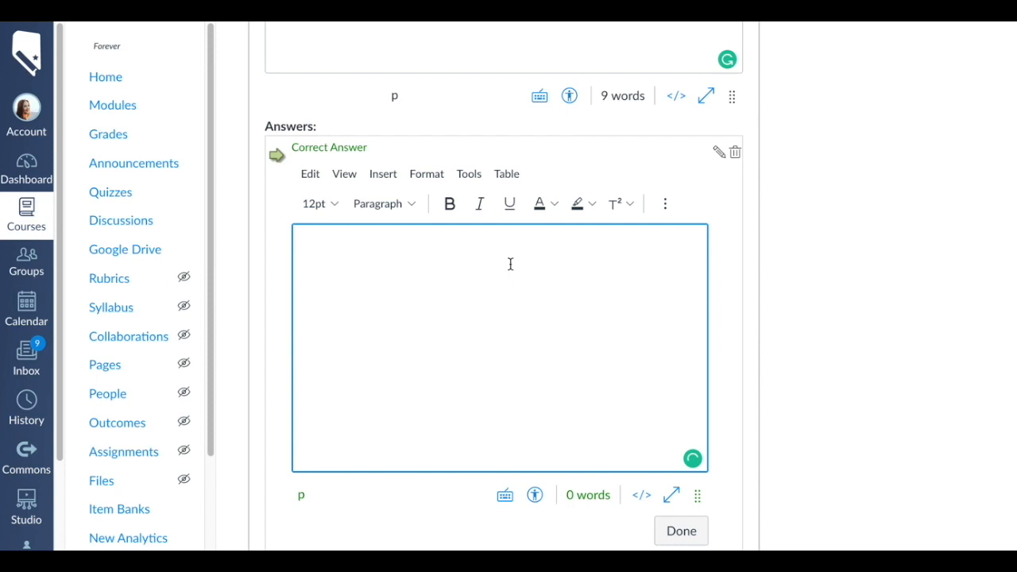
{"action": "scroll", "coordinate": [381, 214], "scroll_direction": "down", "scroll_amount": 4}
{"action": "scroll", "coordinate": [380, 214], "scroll_direction": "up", "scroll_amount": 3}
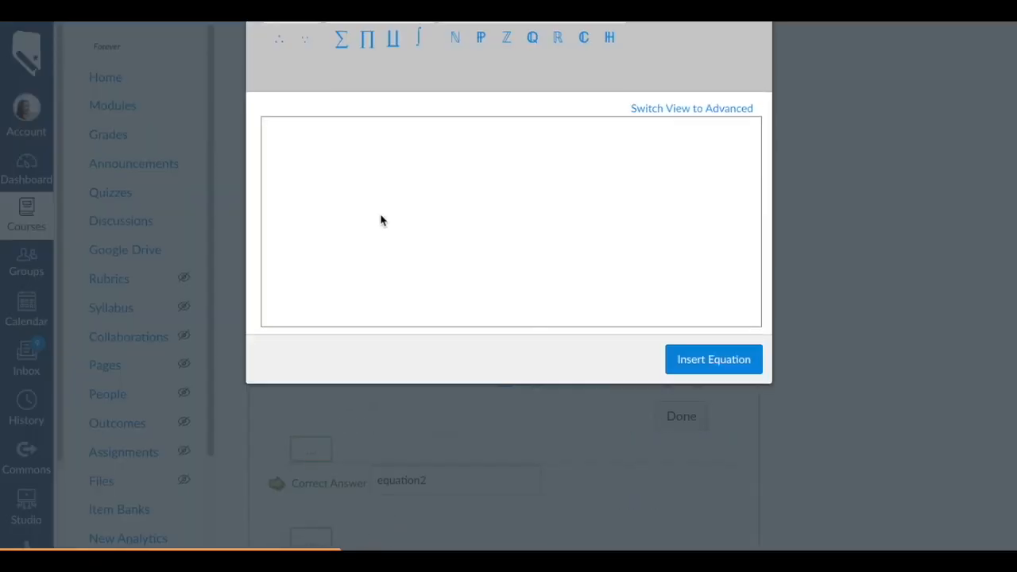
{"action": "scroll", "coordinate": [381, 220], "scroll_direction": "up", "scroll_amount": 4}
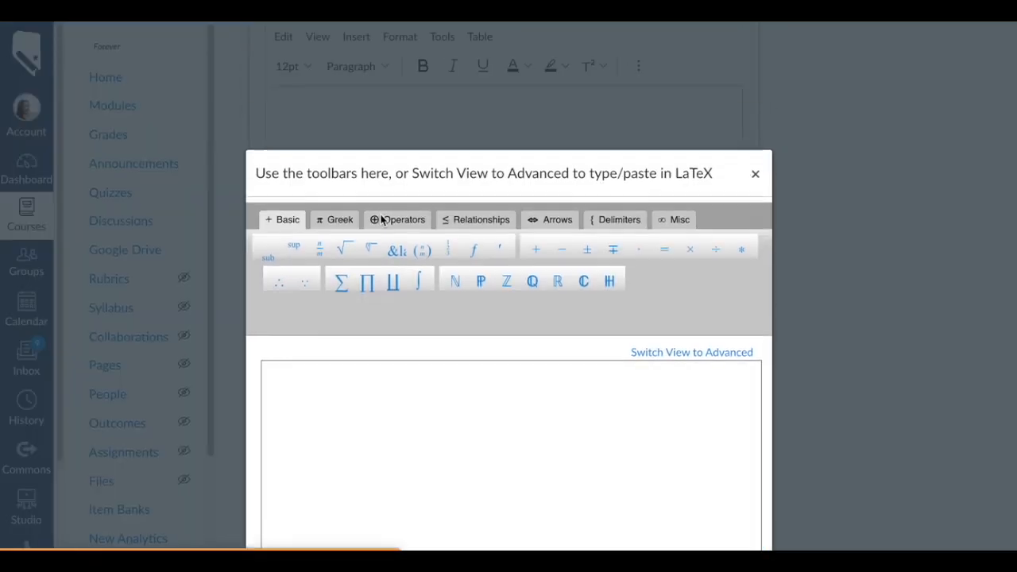
{"action": "scroll", "coordinate": [380, 220], "scroll_direction": "down", "scroll_amount": 2}
Compose the equation velocity = distance/time, using a fraction with "distance" over "time"
{"action": "left_click", "coordinate": [394, 341]}
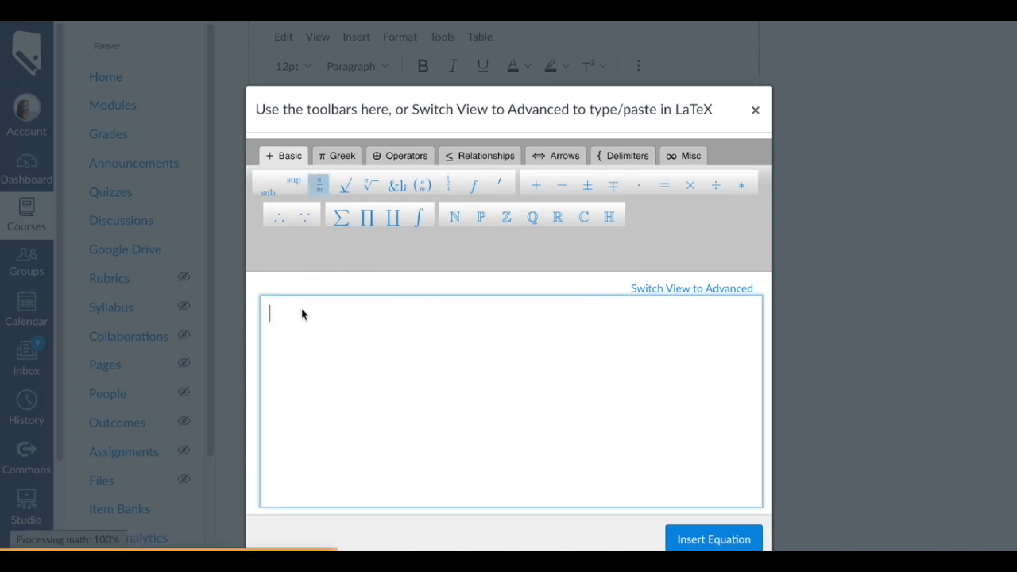
{"action": "type", "text": "ve"}
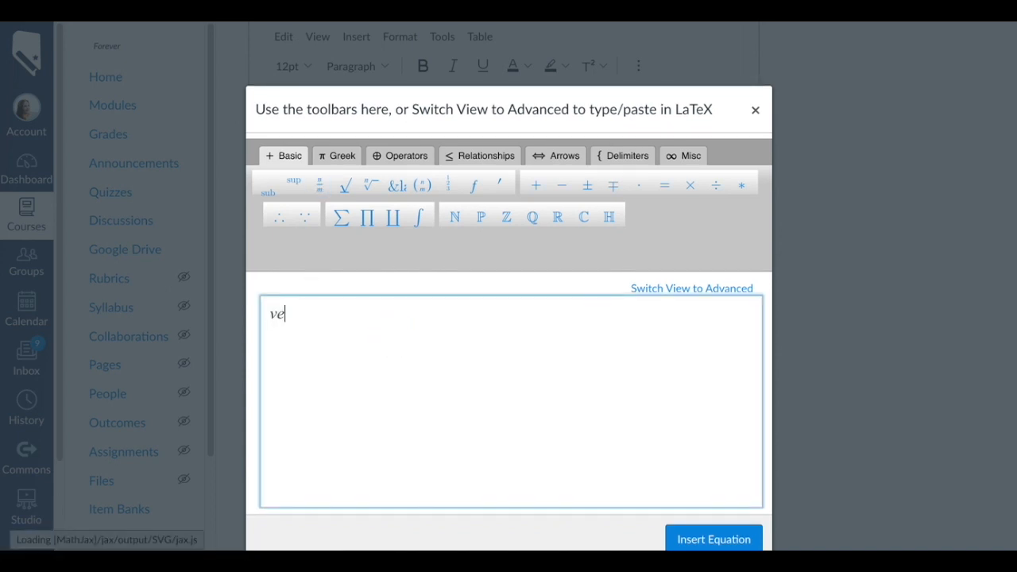
{"action": "type", "text": "locity ="}
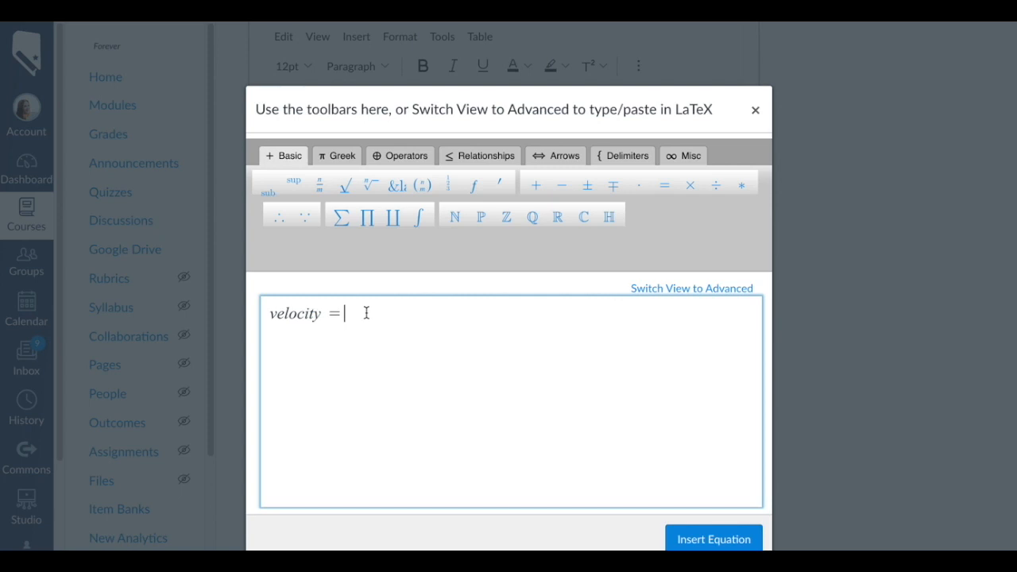
{"action": "left_click", "coordinate": [319, 185]}
{"action": "type", "text": "distance"}
{"action": "left_click", "coordinate": [388, 329]}
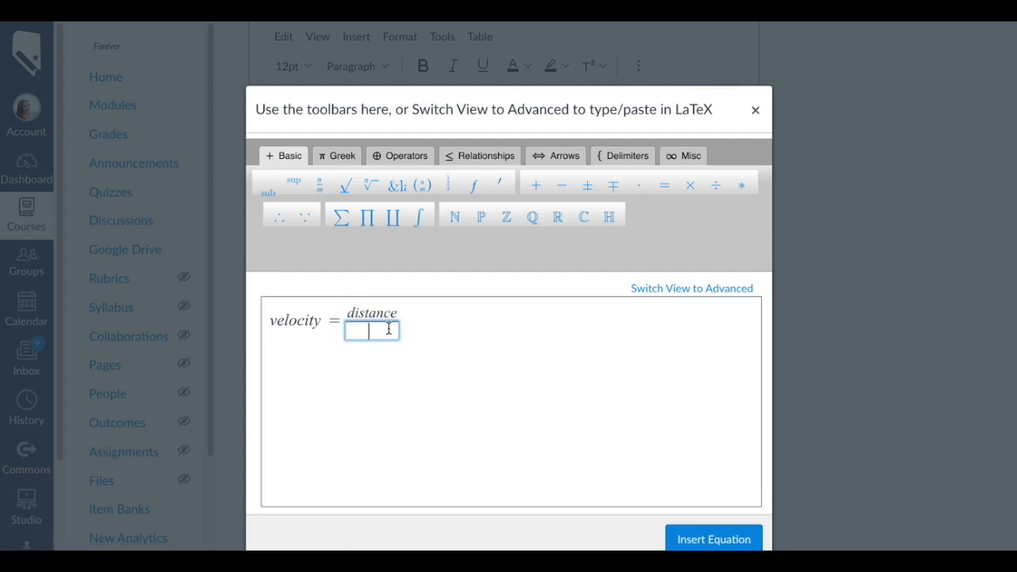
{"action": "type", "text": "time"}
{"action": "key", "text": "Right"}
Insert the composed equation as the first correct answer and save the velocity question
{"action": "scroll", "coordinate": [696, 427], "scroll_direction": "down", "scroll_amount": 2}
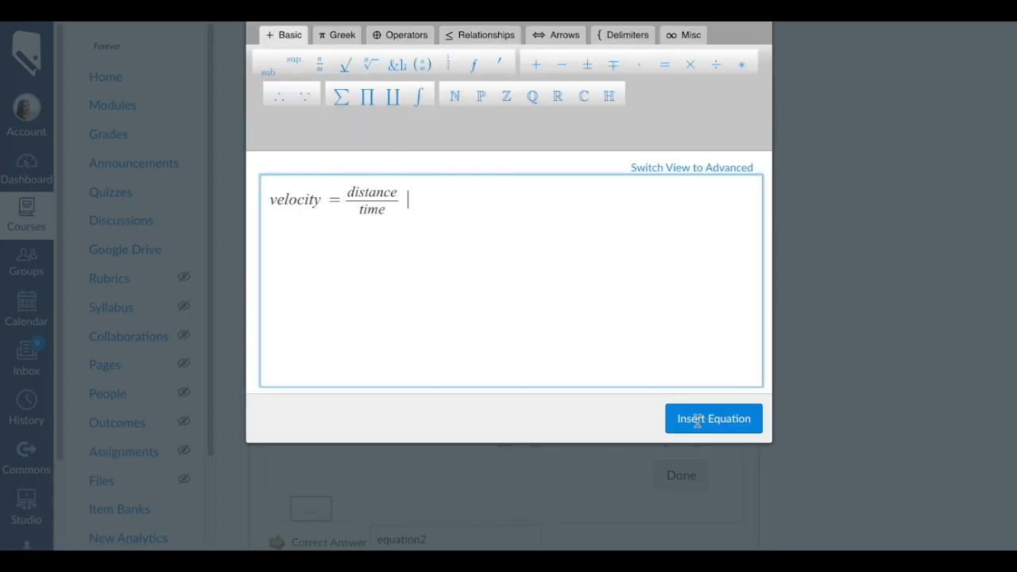
{"action": "left_click", "coordinate": [722, 427]}
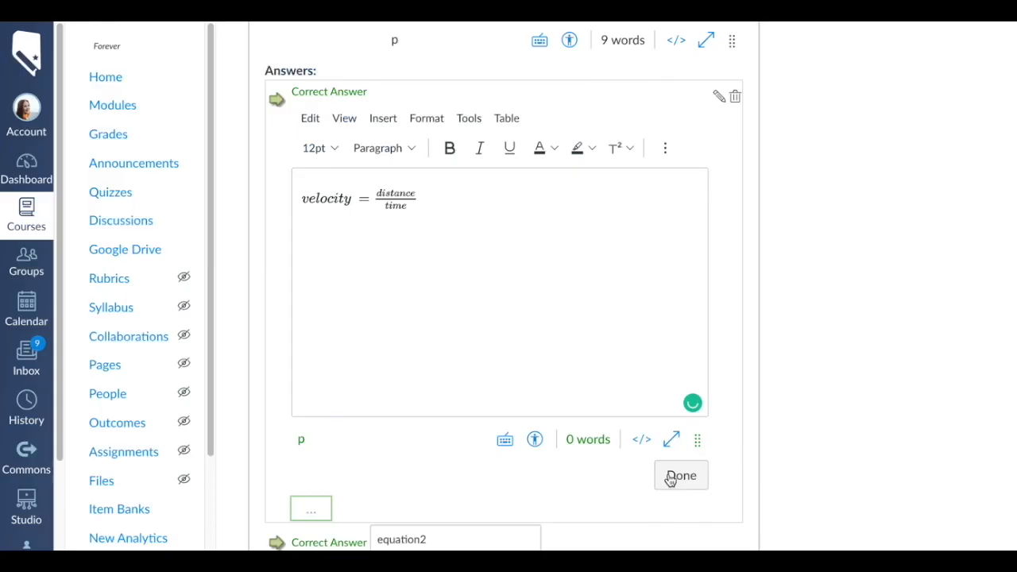
{"action": "left_click", "coordinate": [674, 477]}
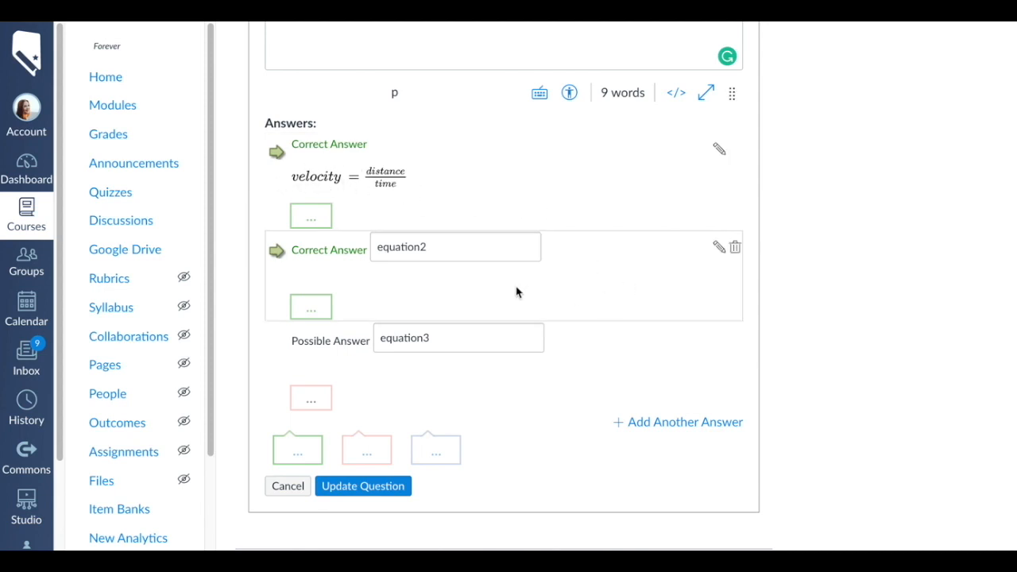
{"action": "left_click", "coordinate": [386, 492]}
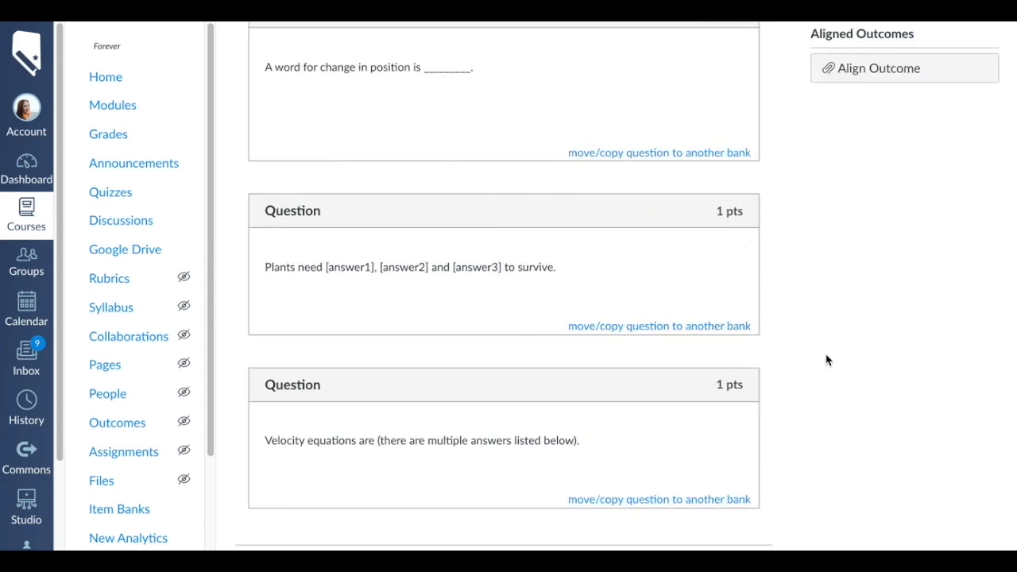
Add a new question to the Magnetism bank and set its type to Multiple Dropdowns
{"action": "scroll", "coordinate": [826, 361], "scroll_direction": "up", "scroll_amount": 4}
{"action": "left_click", "coordinate": [870, 115]}
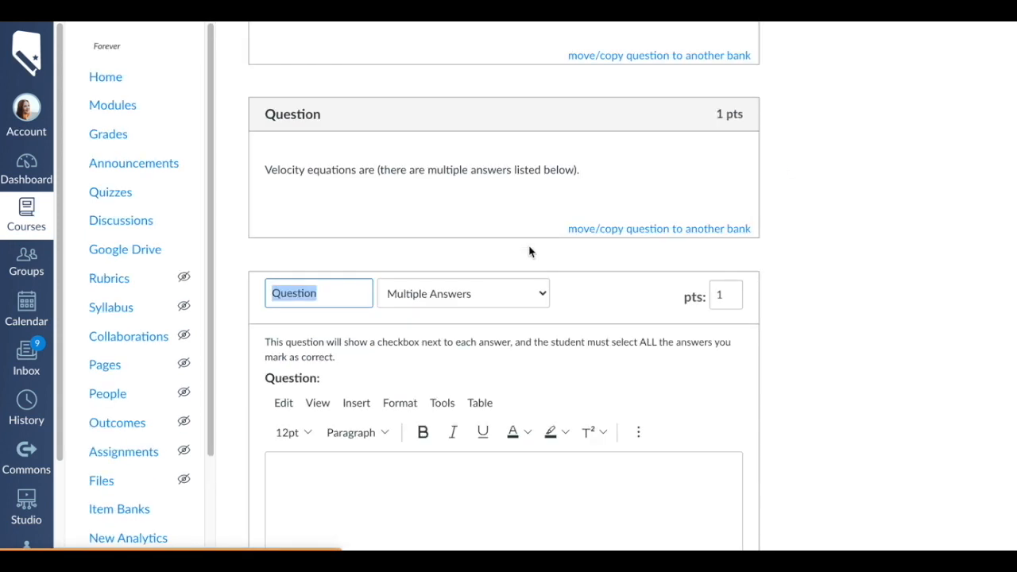
{"action": "left_click", "coordinate": [471, 163]}
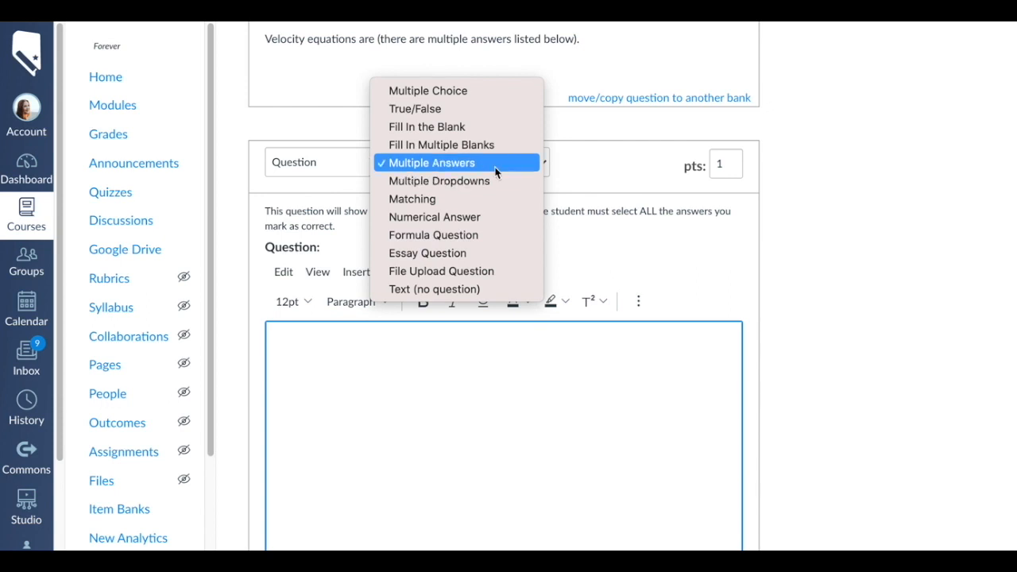
{"action": "left_click", "coordinate": [497, 182]}
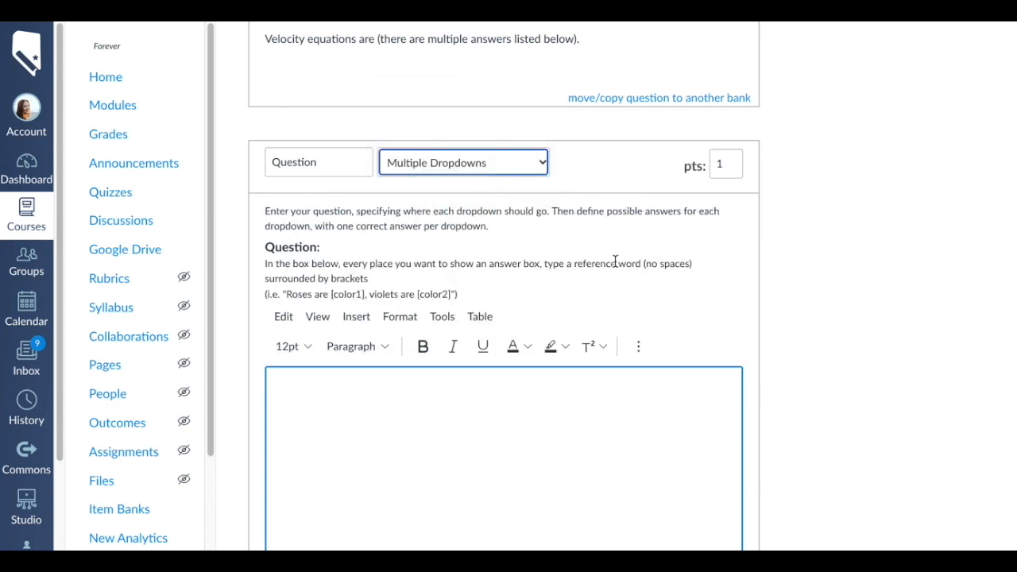
Examine the Multiple Dropdowns instructions, the bracketed [color1] example and the answer fields below the question text
{"action": "scroll", "coordinate": [615, 263], "scroll_direction": "down", "scroll_amount": 3}
{"action": "scroll", "coordinate": [615, 261], "scroll_direction": "up", "scroll_amount": 7}
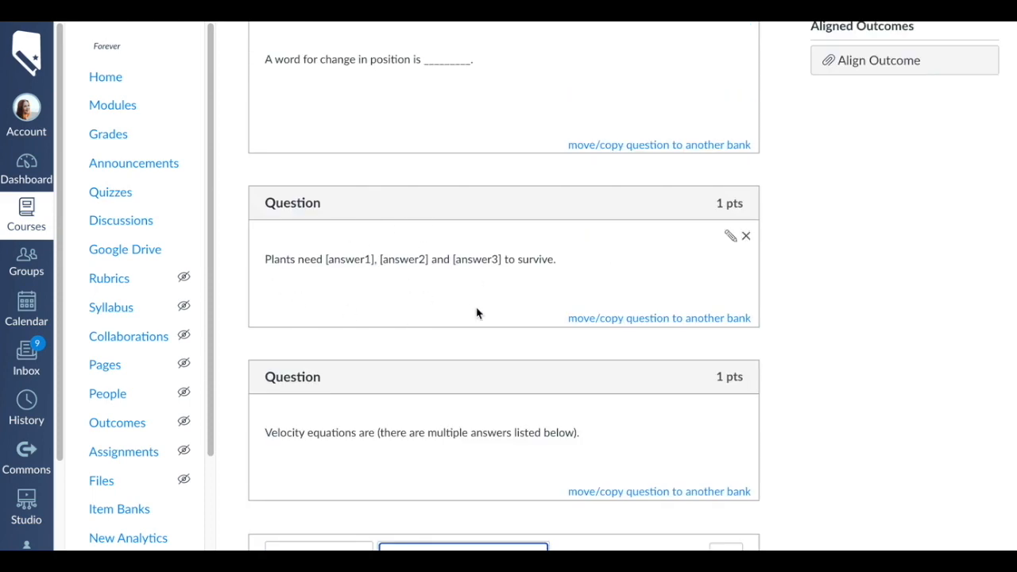
{"action": "scroll", "coordinate": [429, 287], "scroll_direction": "down", "scroll_amount": 5}
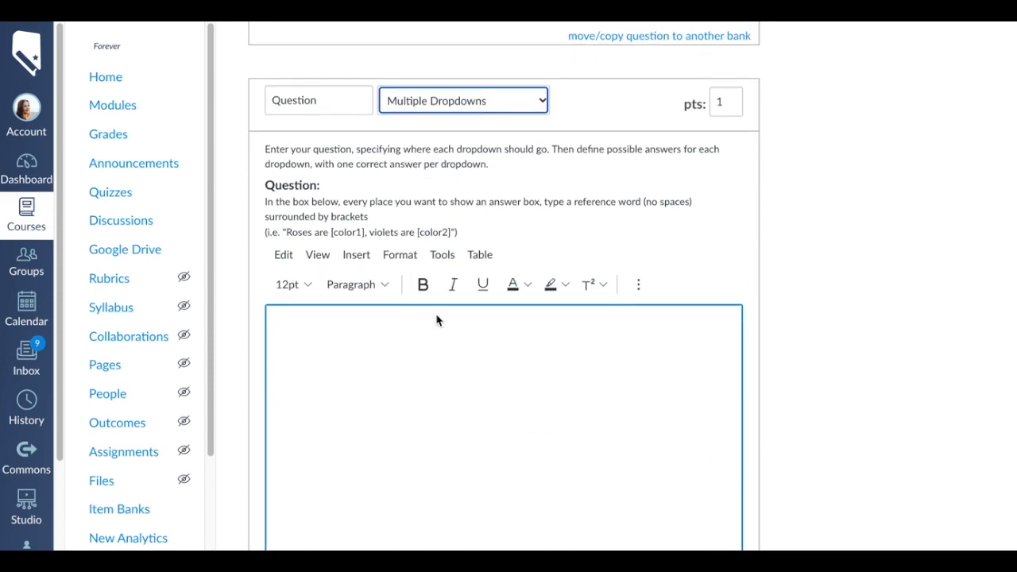
{"action": "left_click", "coordinate": [350, 227]}
{"action": "left_click_drag", "start_coordinate": [331, 227], "coordinate": [367, 227]}
{"action": "left_click", "coordinate": [478, 332]}
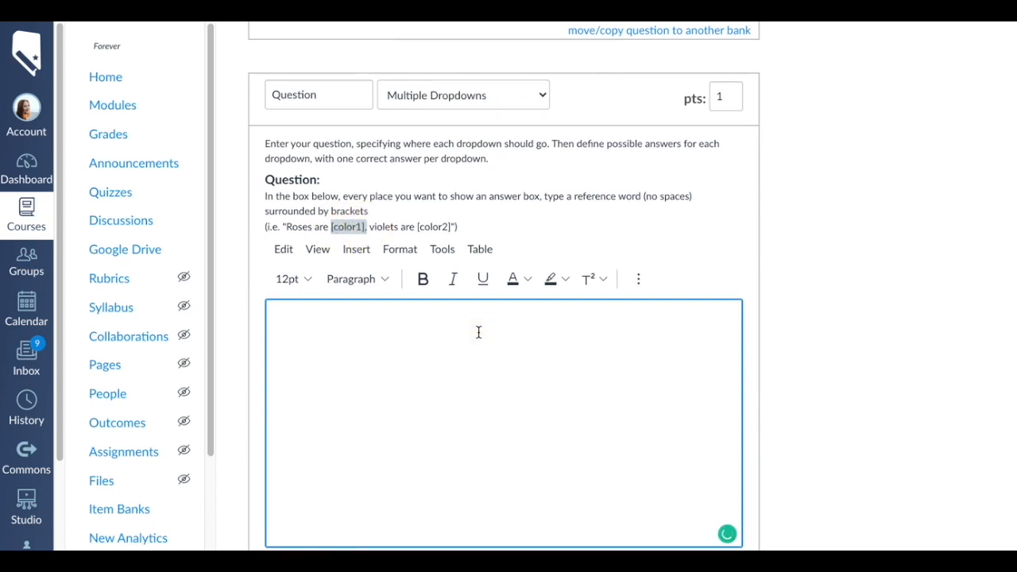
{"action": "scroll", "coordinate": [479, 333], "scroll_direction": "down", "scroll_amount": 3}
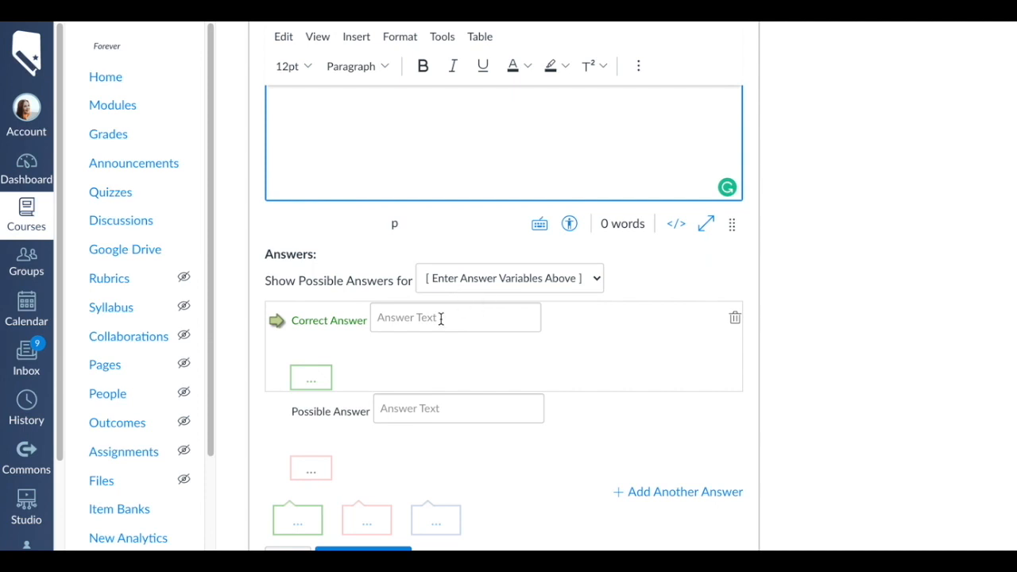
{"action": "left_click", "coordinate": [331, 131]}
Copy the sentence "Plants need [answer1], [answer2] and [answer3] to survive." from the existing question into the new question's text
{"action": "scroll", "coordinate": [358, 166], "scroll_direction": "up", "scroll_amount": 5}
{"action": "scroll", "coordinate": [359, 166], "scroll_direction": "up", "scroll_amount": 5}
{"action": "left_click", "coordinate": [375, 318]}
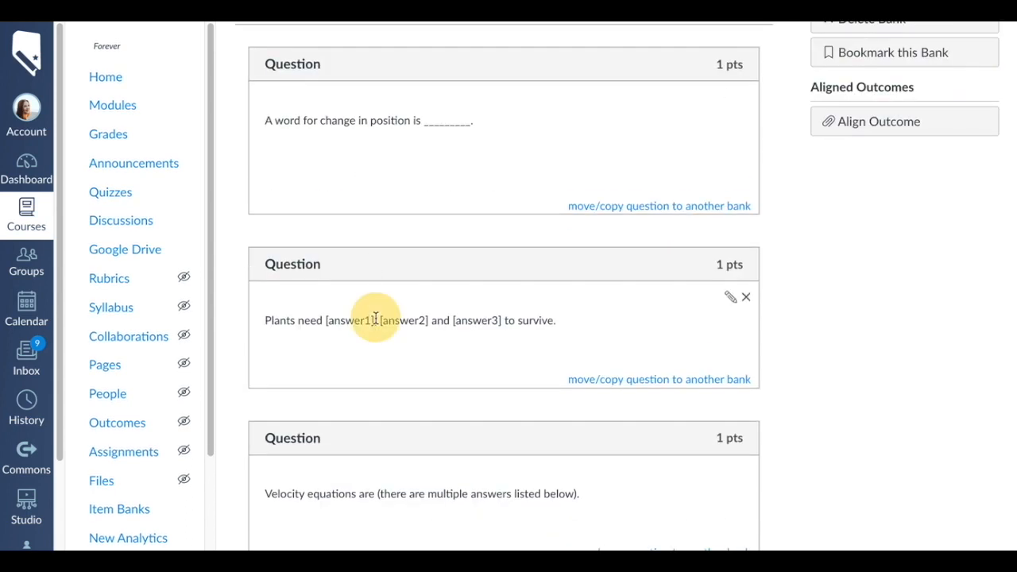
{"action": "triple_click", "coordinate": [375, 319]}
{"action": "key", "text": "ctrl+c"}
{"action": "scroll", "coordinate": [375, 319], "scroll_direction": "down", "scroll_amount": 10}
{"action": "left_click", "coordinate": [382, 206]}
{"action": "key", "text": "ctrl+v"}
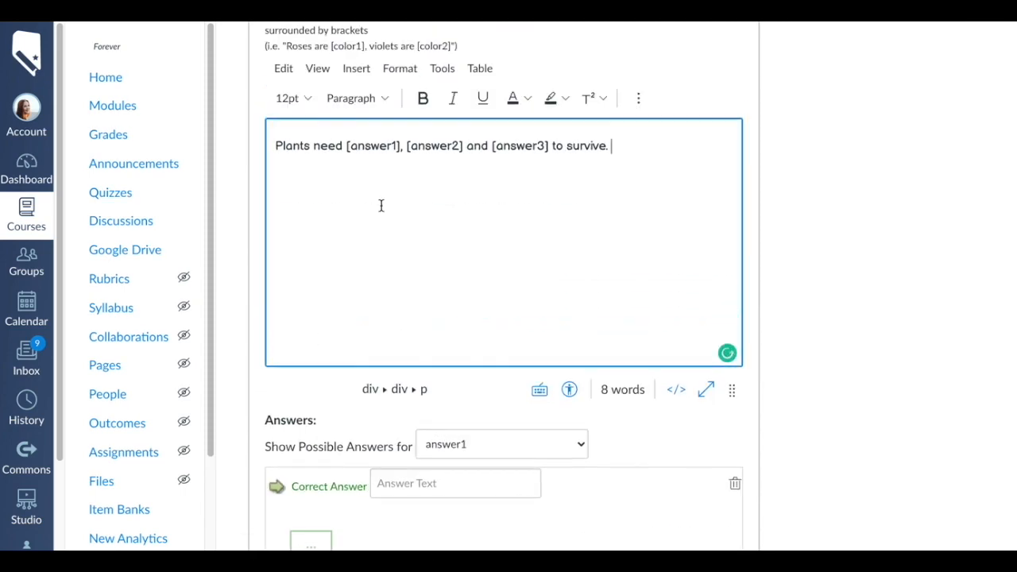
{"action": "scroll", "coordinate": [381, 206], "scroll_direction": "up", "scroll_amount": 1}
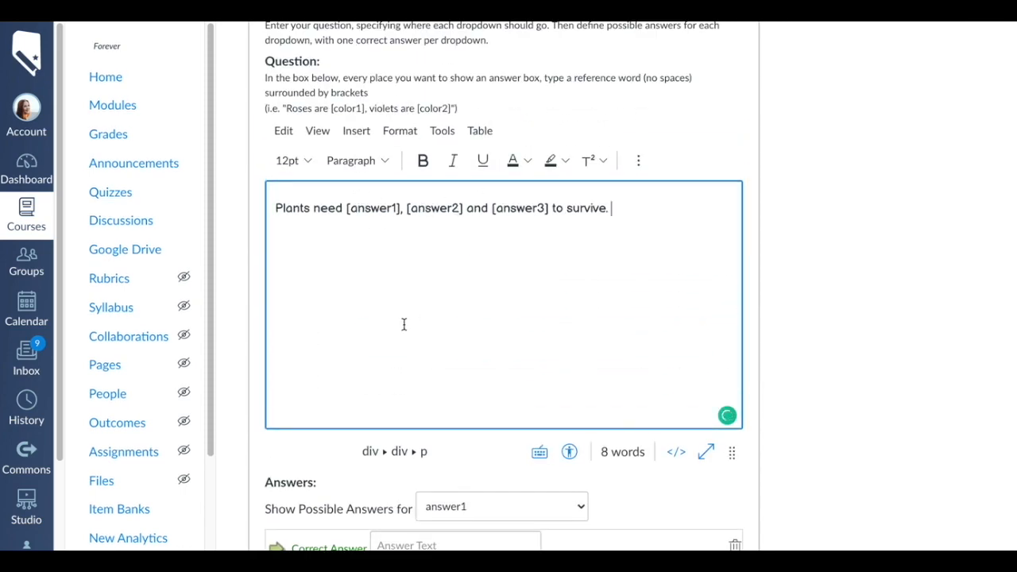
Enter the correct answers "water" for answer1 and "carbon dioxide" for answer2
{"action": "scroll", "coordinate": [404, 325], "scroll_direction": "down", "scroll_amount": 2}
{"action": "left_click", "coordinate": [453, 429]}
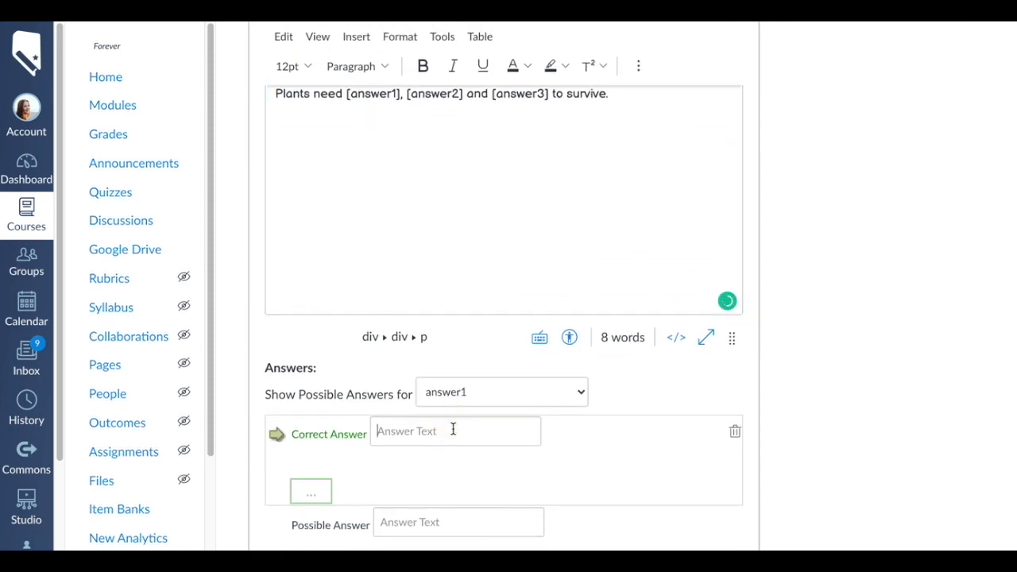
{"action": "type", "text": "water"}
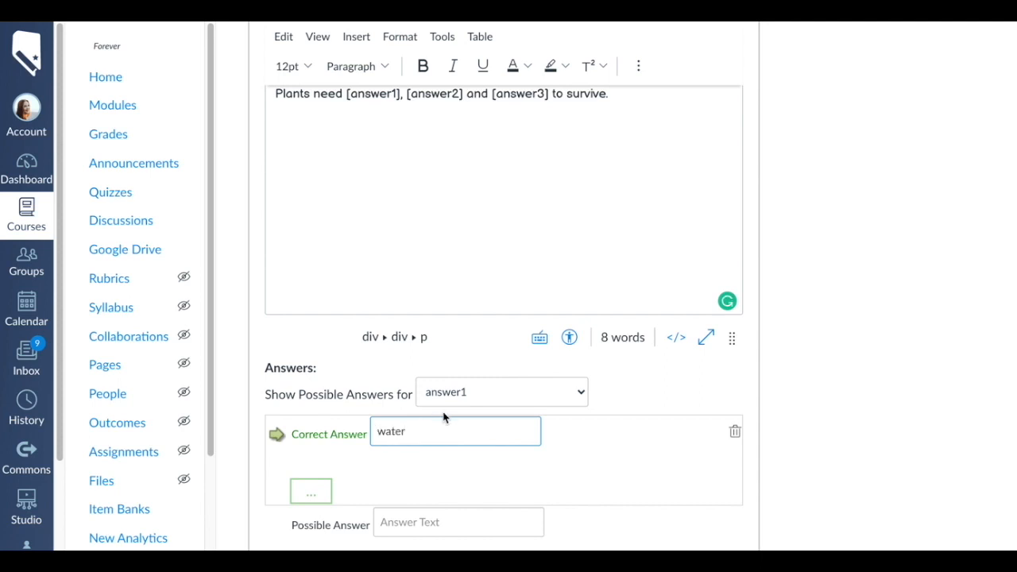
{"action": "left_click", "coordinate": [450, 400]}
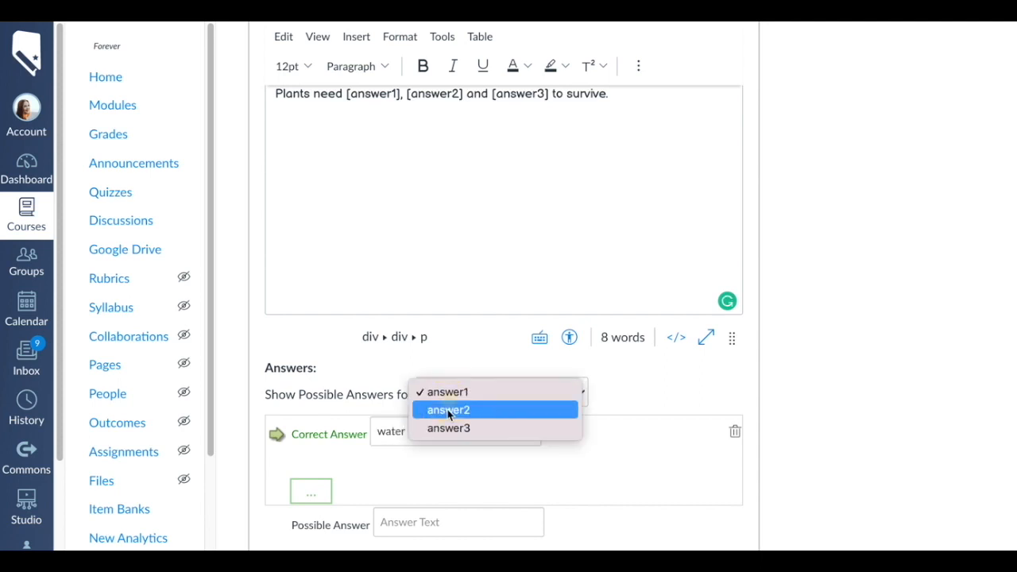
{"action": "left_click", "coordinate": [447, 408]}
{"action": "left_click", "coordinate": [438, 429]}
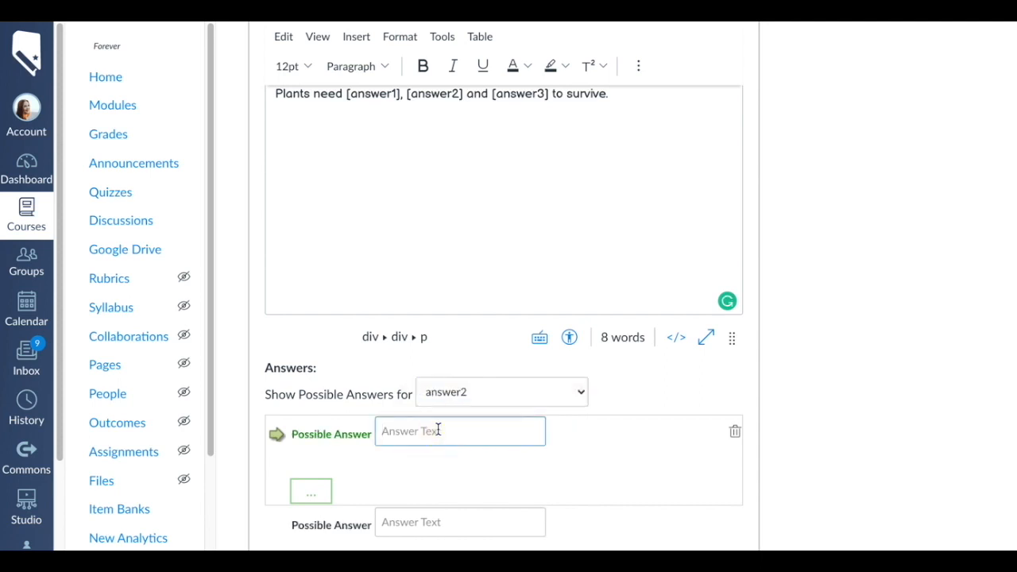
{"action": "type", "text": "carbon dioxide"}
Enter "sunlight" as the correct answer for answer3
{"action": "left_click", "coordinate": [482, 399]}
{"action": "left_click", "coordinate": [479, 409]}
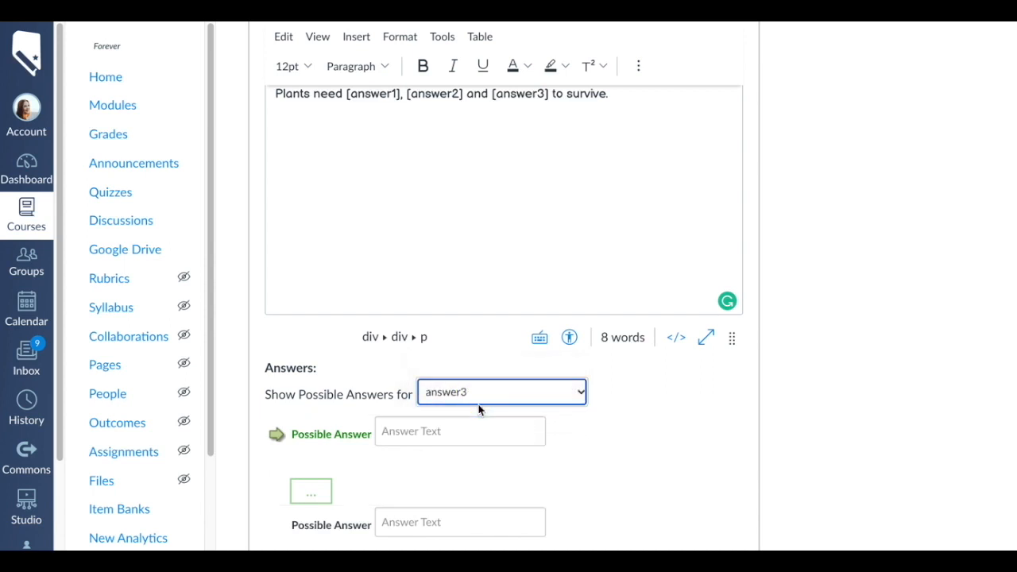
{"action": "left_click", "coordinate": [472, 426]}
{"action": "type", "text": "sunlight"}
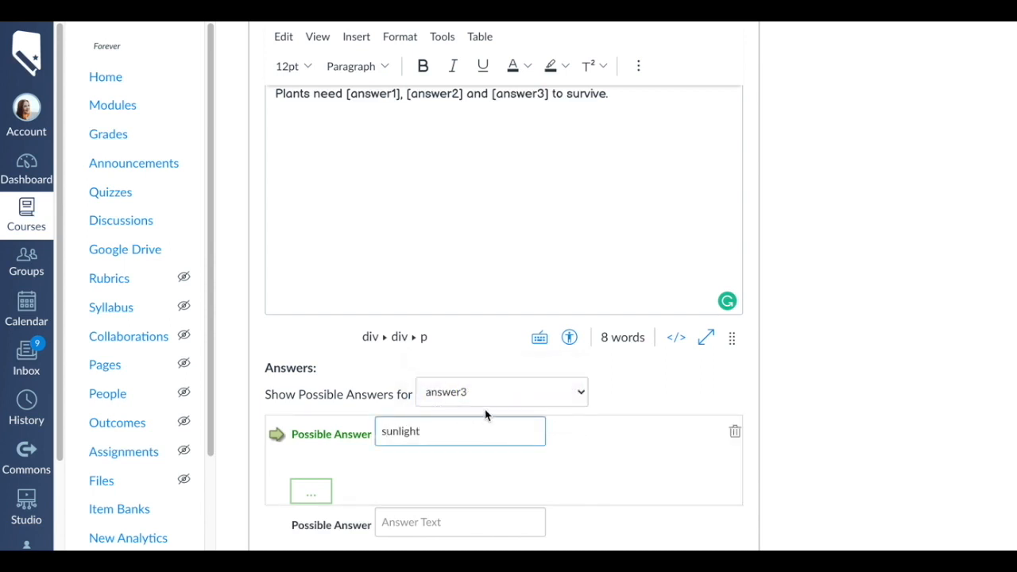
Give answer1 two incorrect options, "coffee" and "milk", adding an extra answer for the second
{"action": "left_click", "coordinate": [482, 400]}
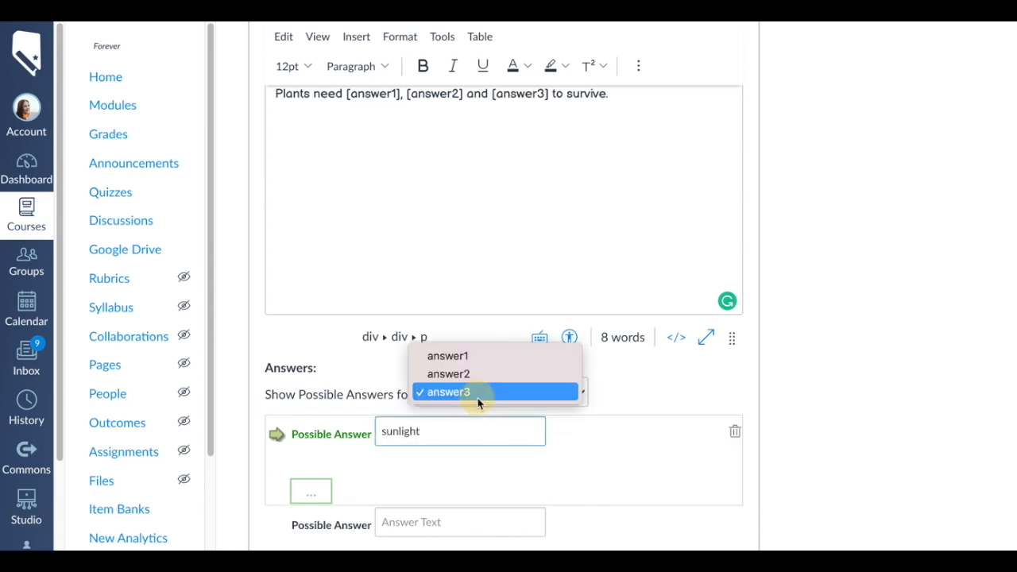
{"action": "left_click", "coordinate": [470, 356]}
{"action": "left_click", "coordinate": [459, 522]}
{"action": "scroll", "coordinate": [459, 500], "scroll_direction": "down", "scroll_amount": 1}
{"action": "type", "text": "coffee"}
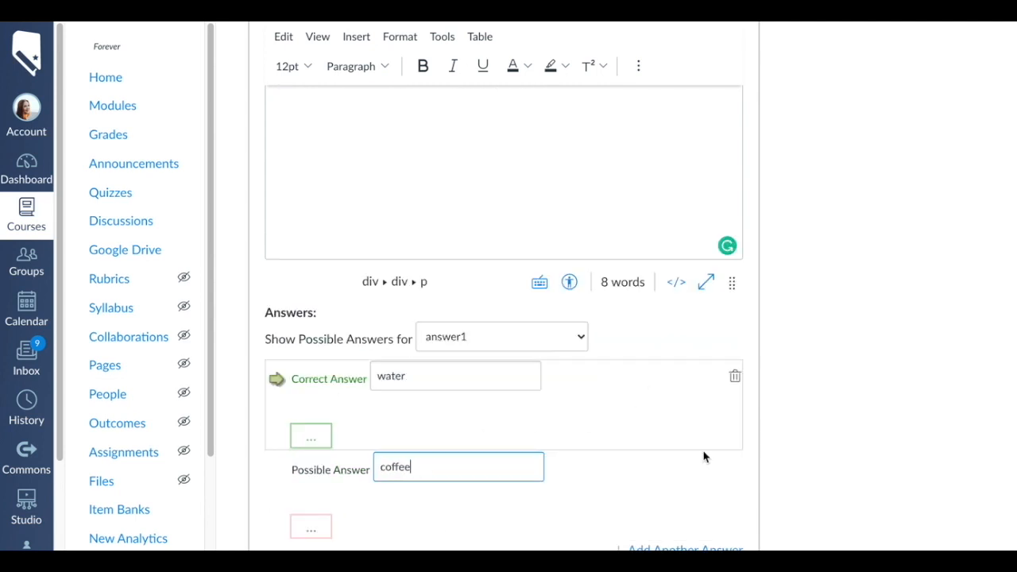
{"action": "scroll", "coordinate": [704, 454], "scroll_direction": "down", "scroll_amount": 2}
{"action": "left_click", "coordinate": [551, 230]}
{"action": "left_click", "coordinate": [551, 223]}
{"action": "left_click", "coordinate": [643, 448]}
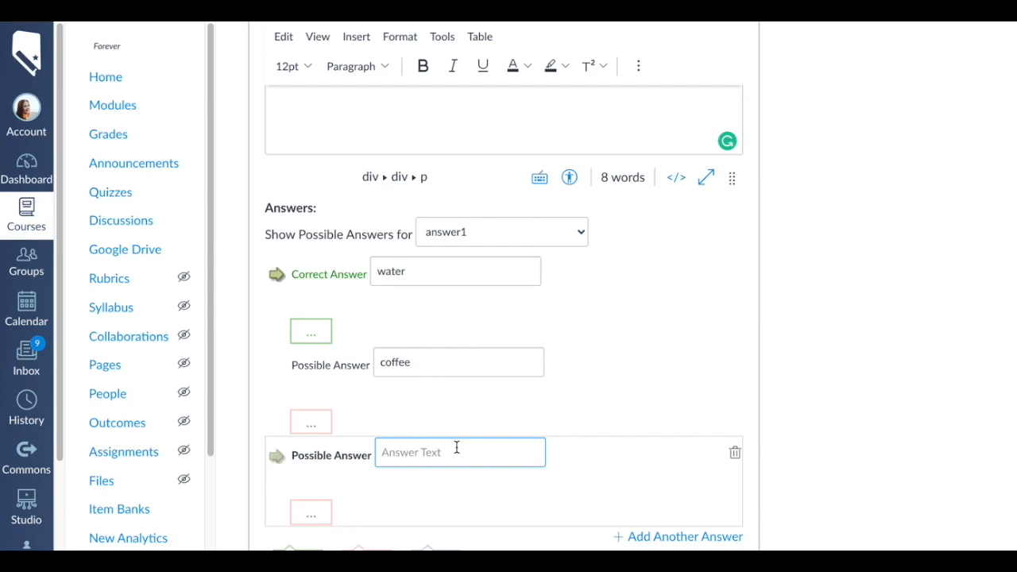
{"action": "type", "text": "milk"}
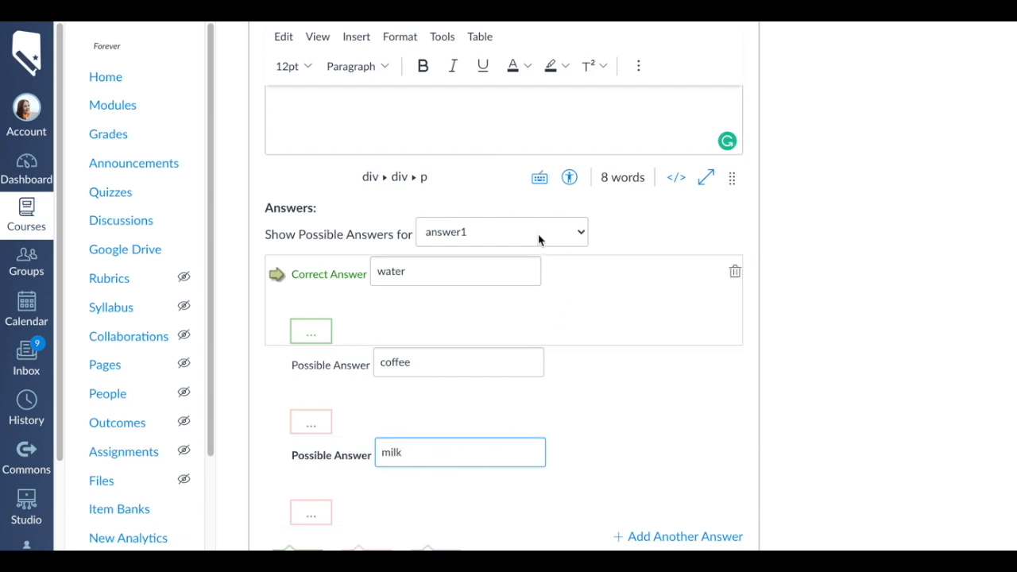
Give answer2 two incorrect options, "oxygen" and "helium", adding an extra answer for the second
{"action": "left_click", "coordinate": [537, 238]}
{"action": "left_click", "coordinate": [531, 248]}
{"action": "left_click", "coordinate": [472, 362]}
{"action": "type", "text": "o"}
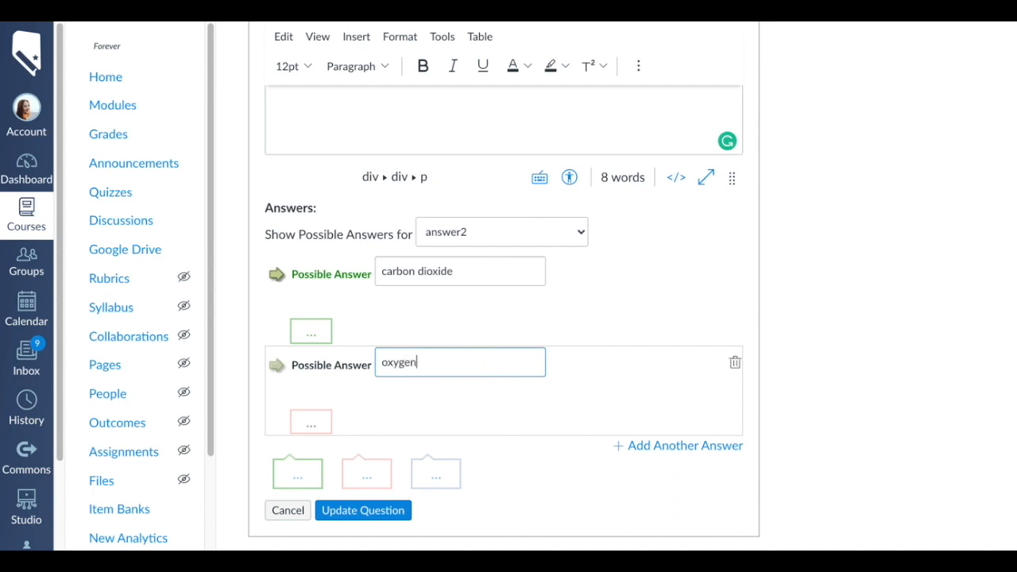
{"action": "type", "text": "xygen"}
{"action": "left_click", "coordinate": [666, 447]}
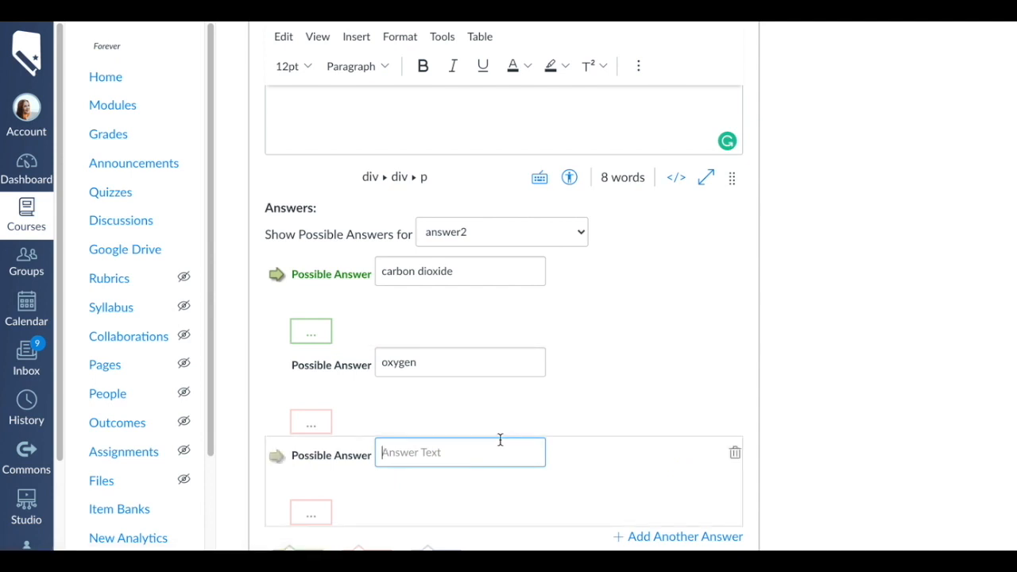
{"action": "type", "text": "helium"}
Give answer3 the incorrect options "glucose" and "sugar", and save the Multiple Dropdowns question
{"action": "left_click", "coordinate": [492, 240]}
{"action": "left_click", "coordinate": [487, 250]}
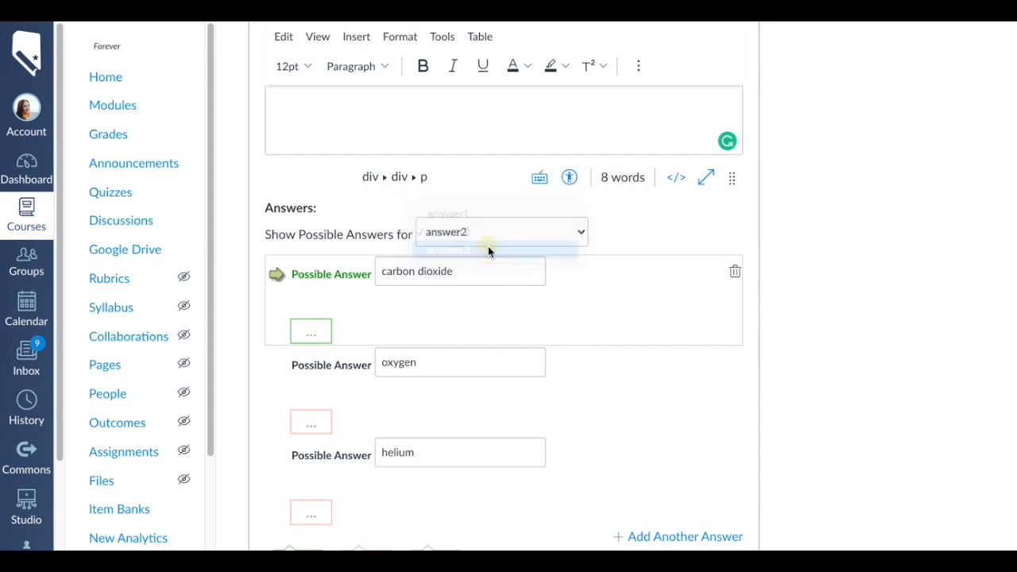
{"action": "left_click", "coordinate": [473, 362]}
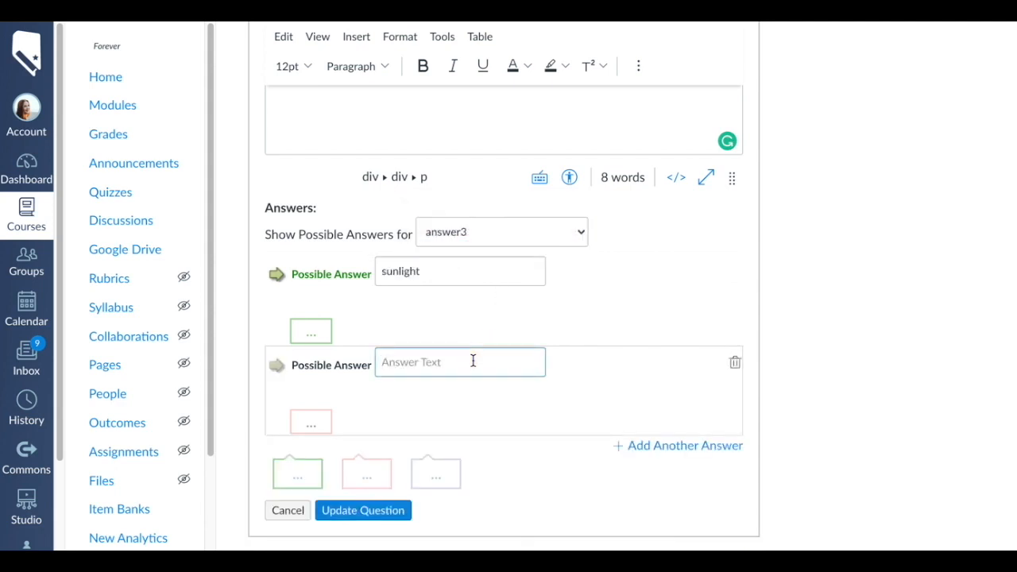
{"action": "type", "text": "glucose"}
{"action": "left_click", "coordinate": [640, 450]}
{"action": "type", "text": "sugar"}
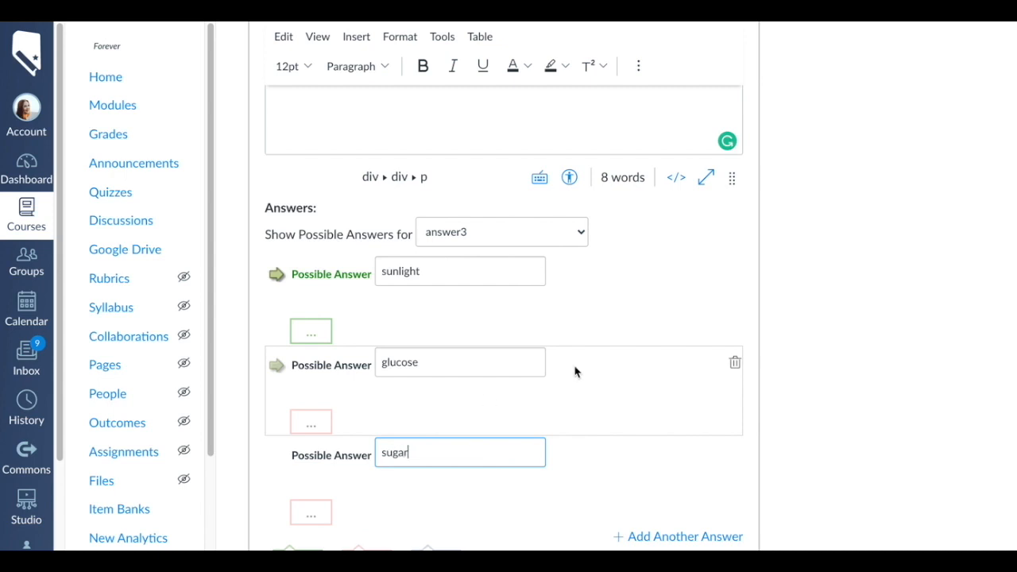
{"action": "left_click", "coordinate": [806, 381]}
{"action": "scroll", "coordinate": [806, 382], "scroll_direction": "down", "scroll_amount": 1}
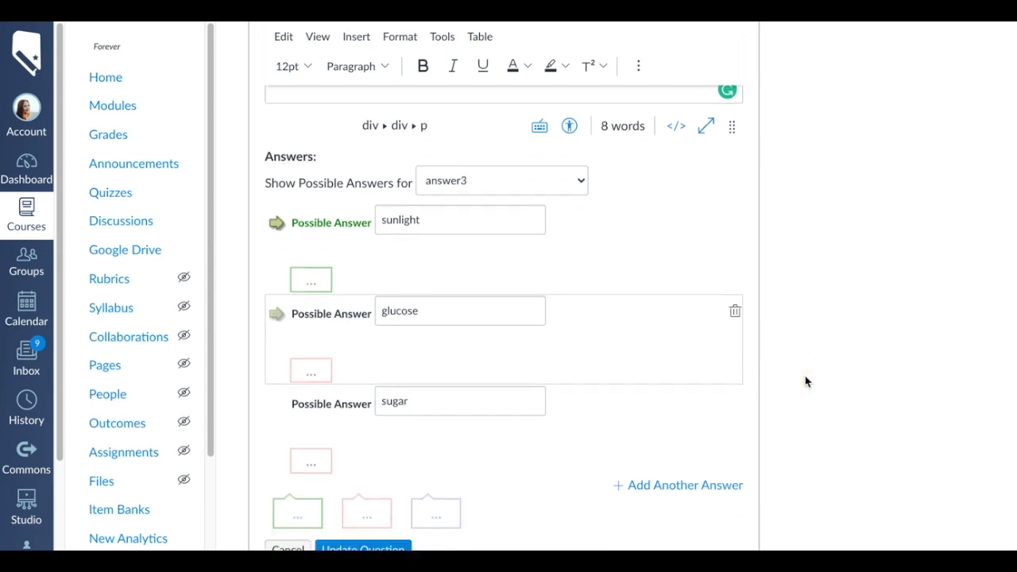
{"action": "left_click", "coordinate": [351, 522]}
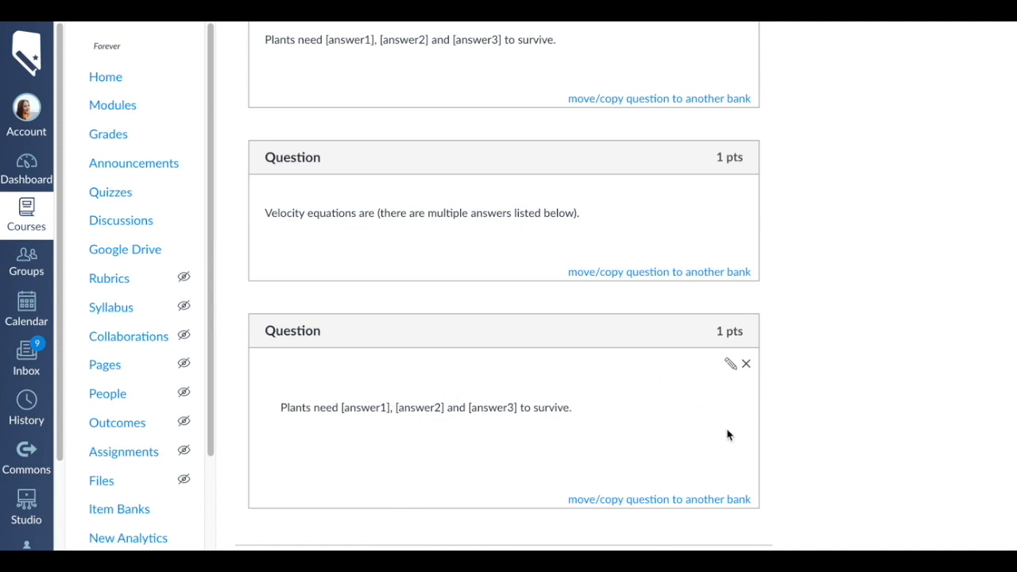
Add another new question to the bank and set its type to Matching
{"action": "scroll", "coordinate": [863, 293], "scroll_direction": "up", "scroll_amount": 6}
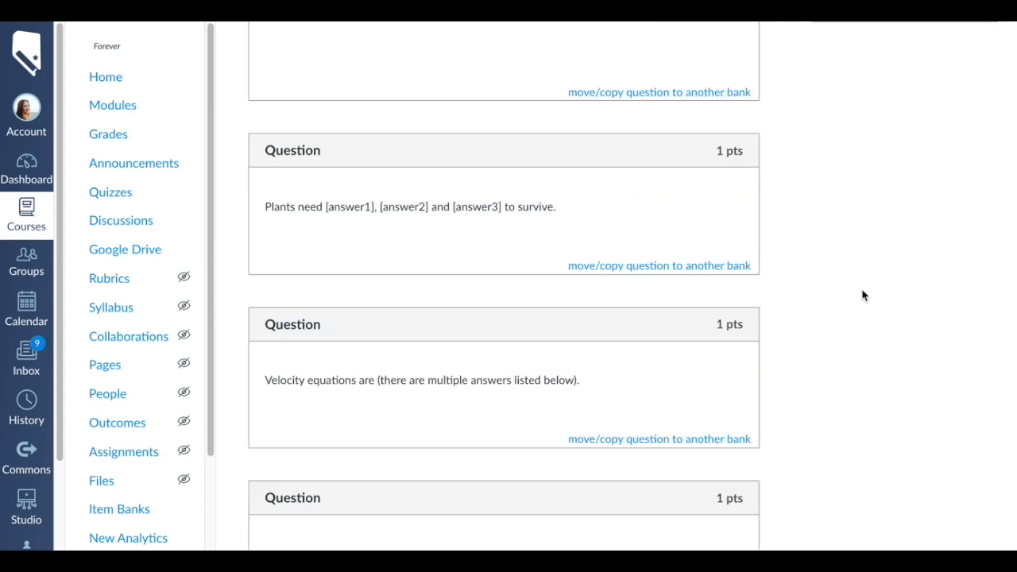
{"action": "left_click", "coordinate": [863, 115]}
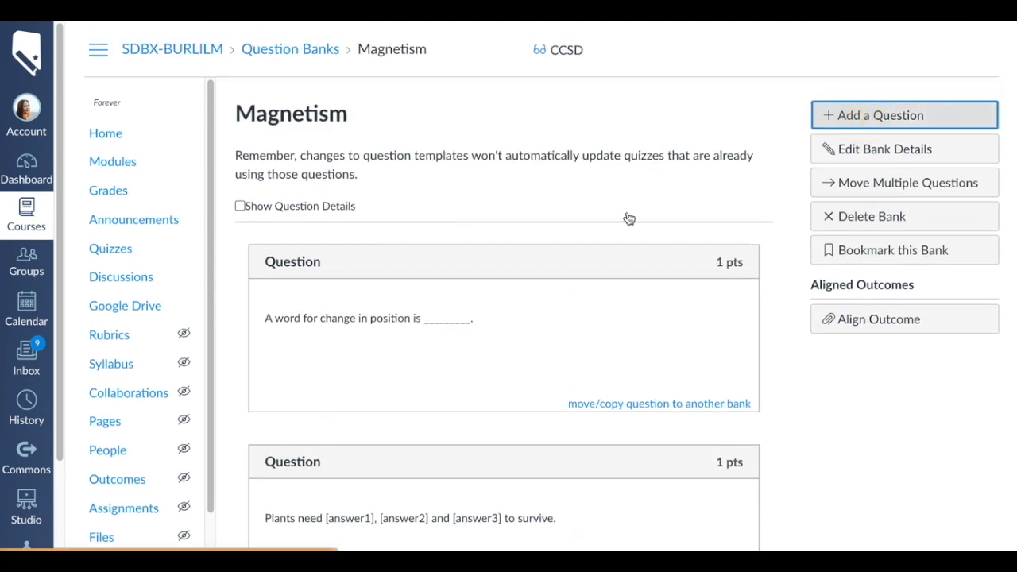
{"action": "left_click", "coordinate": [474, 298]}
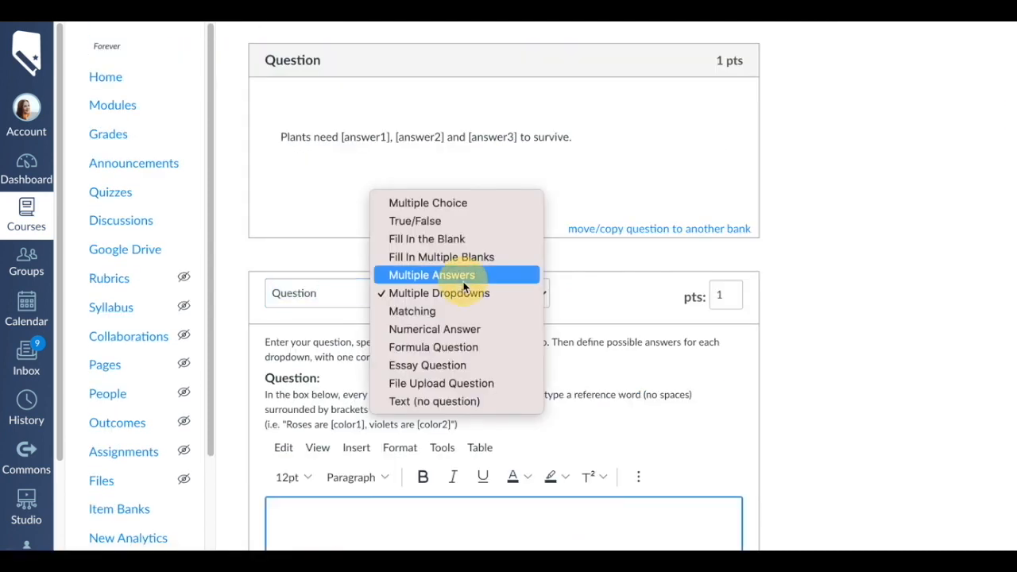
{"action": "left_click", "coordinate": [466, 312]}
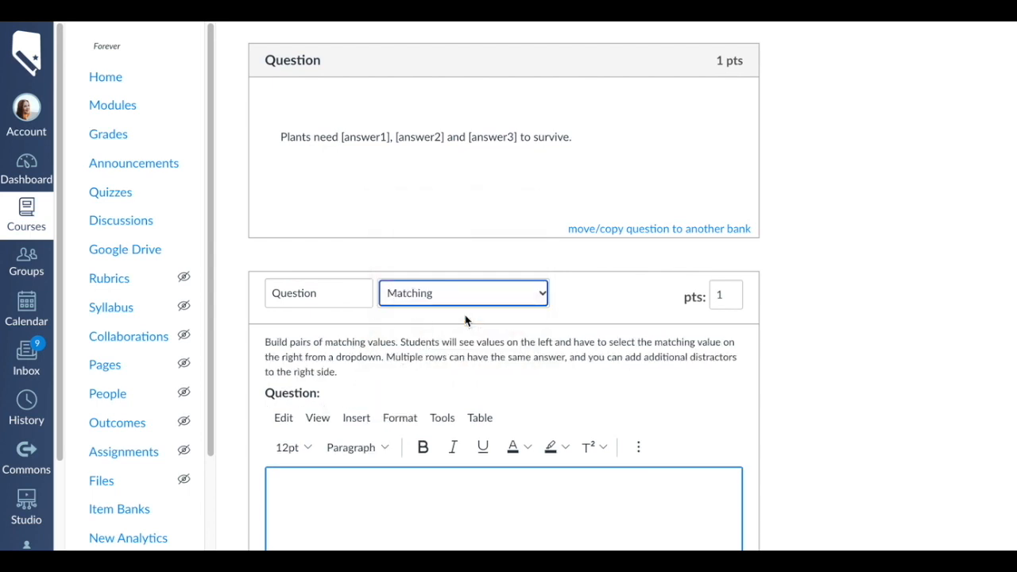
Enter "Match the definition with the correct term" as the matching question's text
{"action": "scroll", "coordinate": [465, 320], "scroll_direction": "down", "scroll_amount": 4}
{"action": "left_click", "coordinate": [421, 231]}
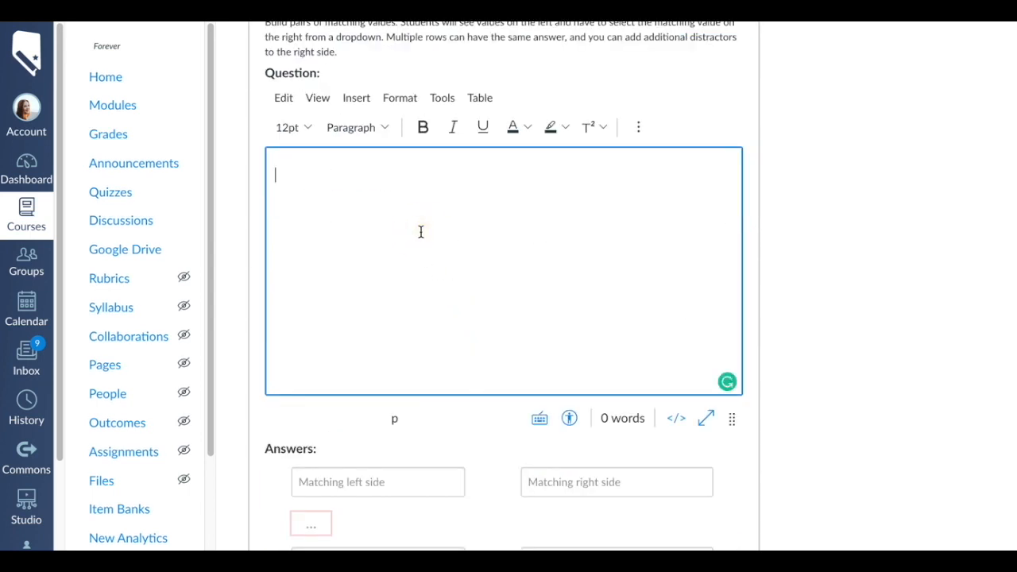
{"action": "type", "text": "Match e"}
{"action": "type", "text": "h"}
{"action": "key", "text": "BackSpace"}
{"action": "key", "text": "BackSpace"}
{"action": "type", "text": "the definition with e"}
{"action": "key", "text": "BackSpace"}
{"action": "type", "text": "the corre"}
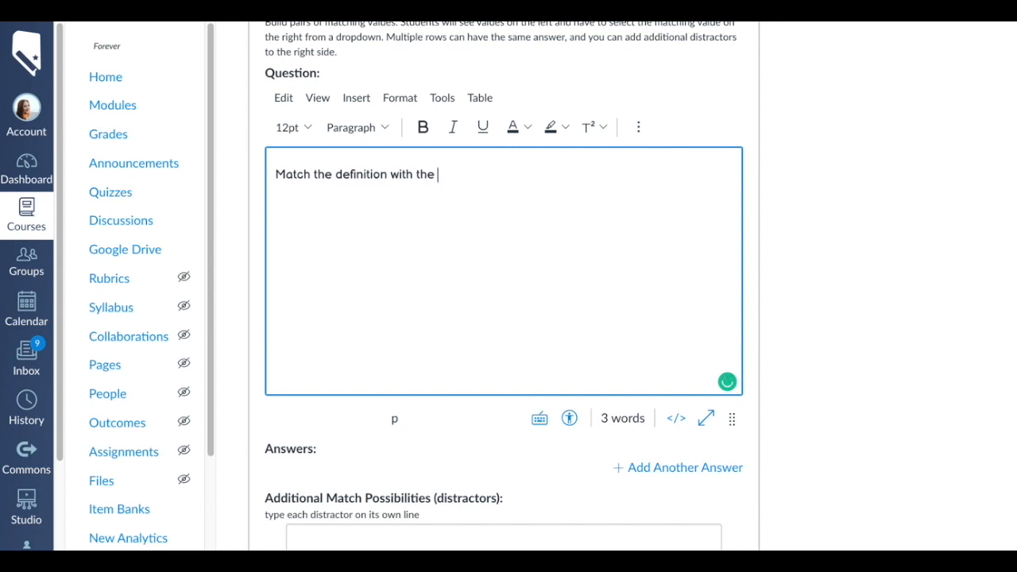
{"action": "type", "text": "ct term"}
Add two answer pairs to the matching question and enter "Definition" as the first pair's left value
{"action": "left_click", "coordinate": [674, 329]}
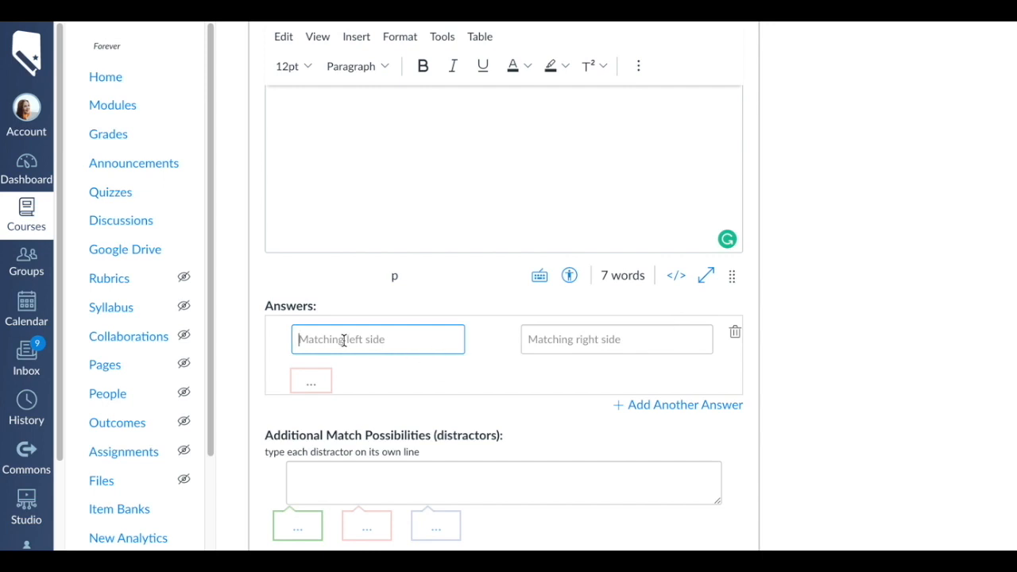
{"action": "left_click", "coordinate": [640, 404]}
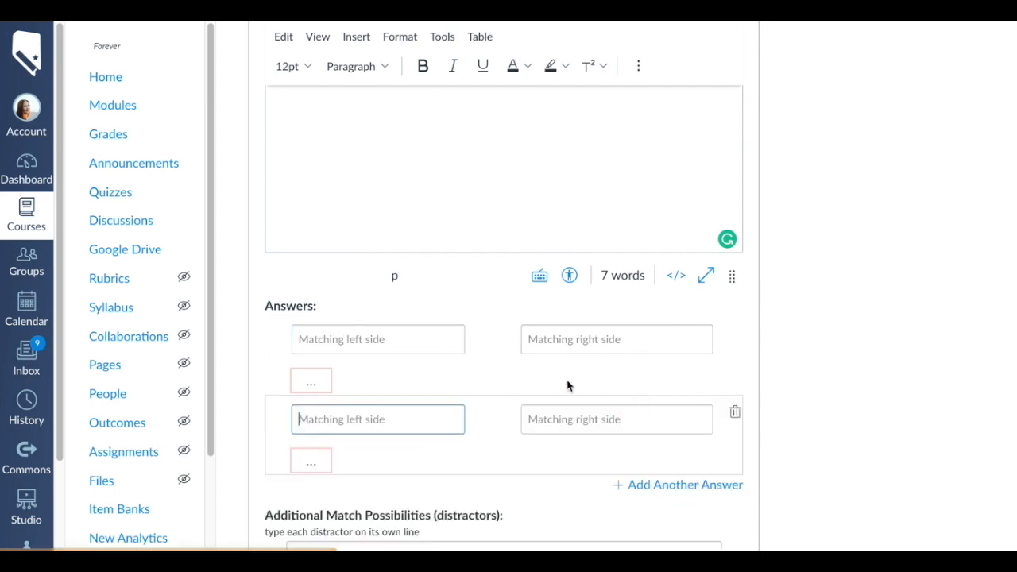
{"action": "left_click", "coordinate": [346, 344]}
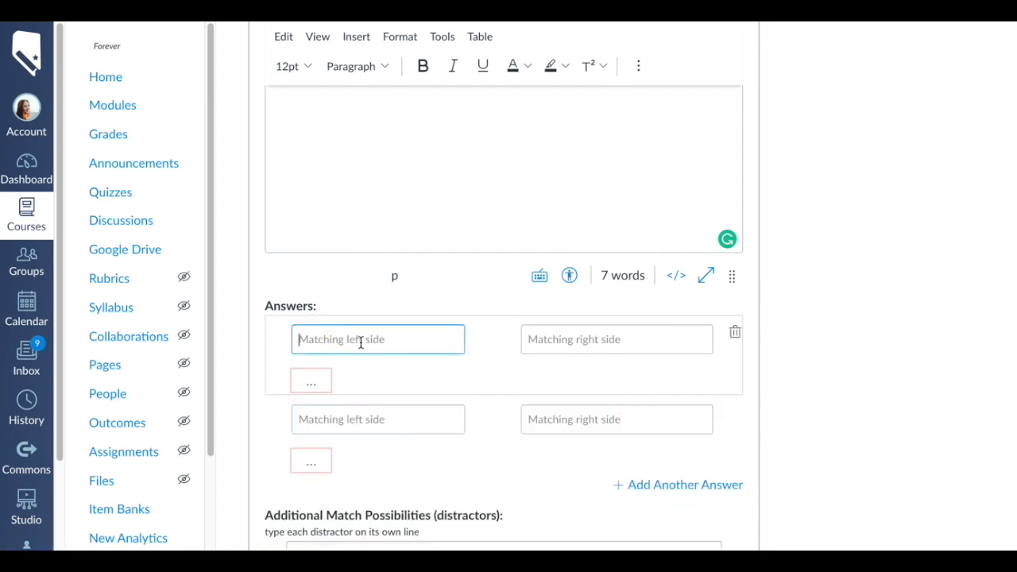
{"action": "scroll", "coordinate": [357, 346], "scroll_direction": "down", "scroll_amount": 1}
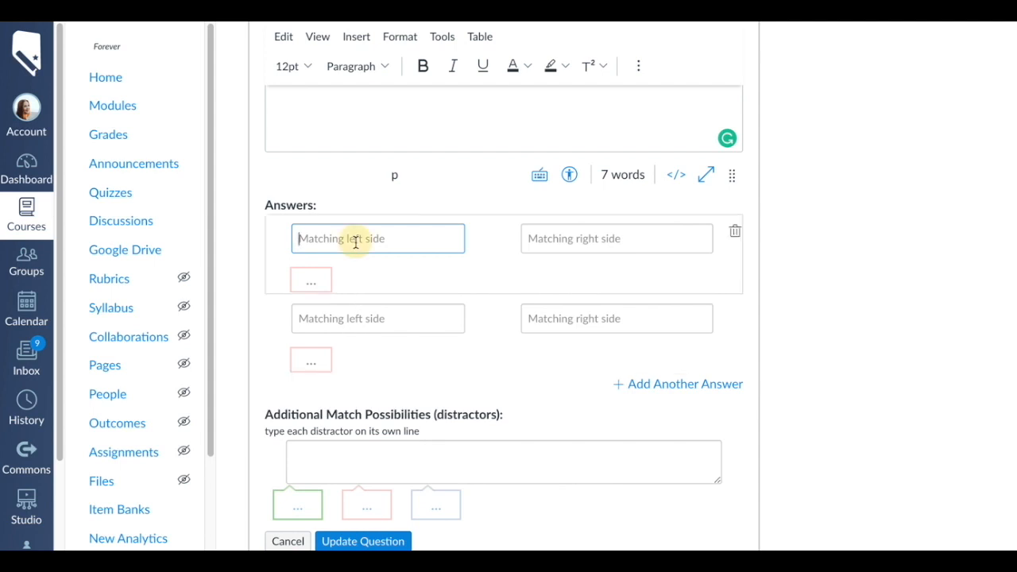
{"action": "type", "text": "Definition"}
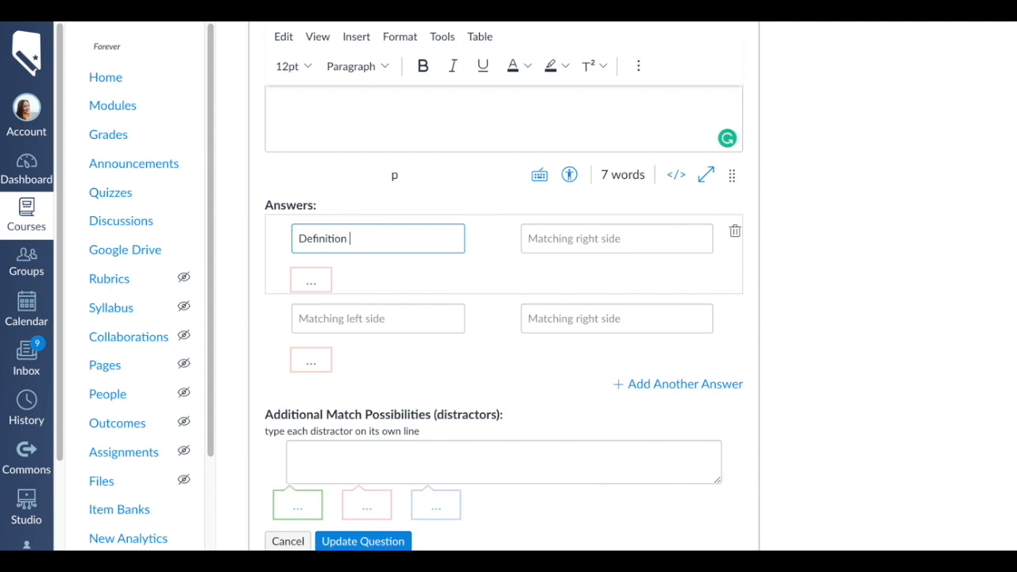
Enter "A" as the left value of the second answer pair
{"action": "scroll", "coordinate": [454, 279], "scroll_direction": "up", "scroll_amount": 5}
{"action": "scroll", "coordinate": [402, 442], "scroll_direction": "down", "scroll_amount": 3}
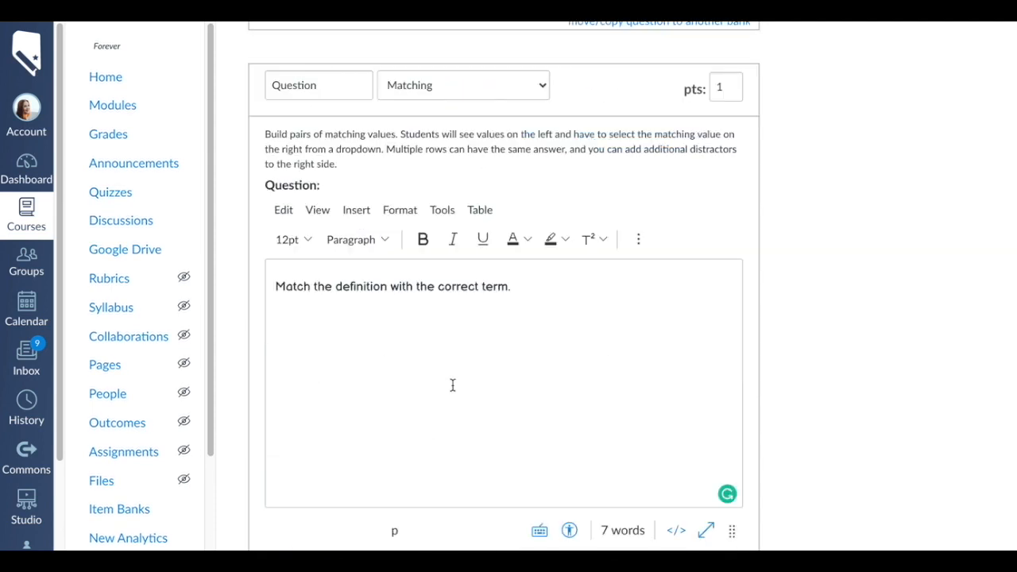
{"action": "scroll", "coordinate": [421, 309], "scroll_direction": "down", "scroll_amount": 1}
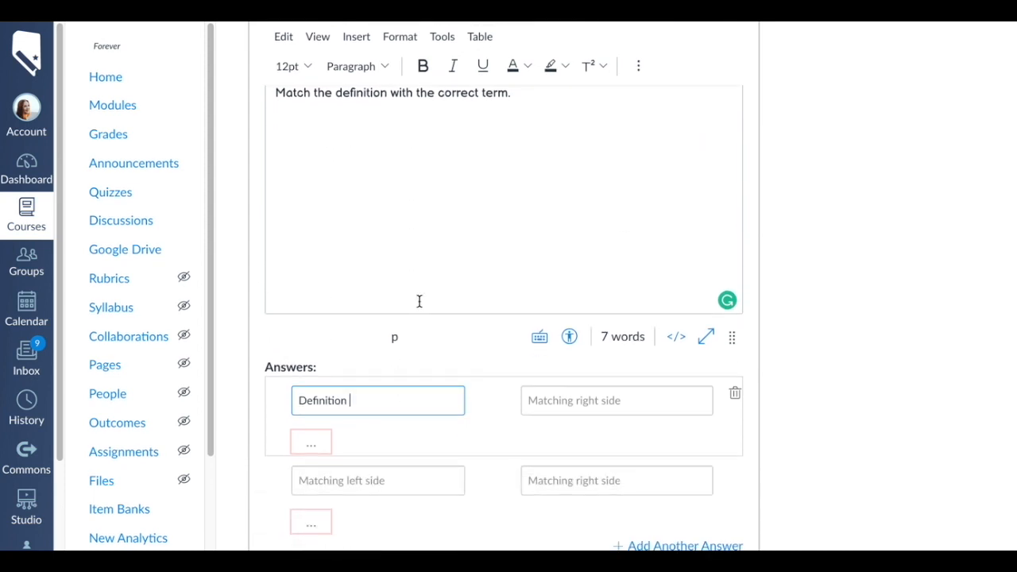
{"action": "scroll", "coordinate": [402, 445], "scroll_direction": "down", "scroll_amount": 1}
{"action": "left_click", "coordinate": [393, 461]}
{"action": "type", "text": "A"}
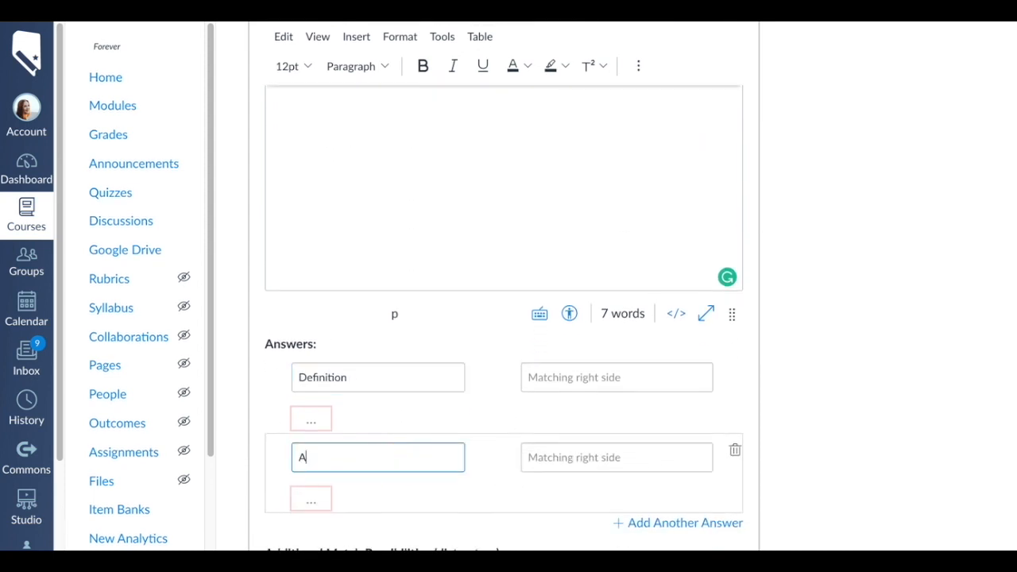
Enter "Possible Answers" as the right value matching "Definition" in the first answer pair
{"action": "left_click", "coordinate": [559, 460]}
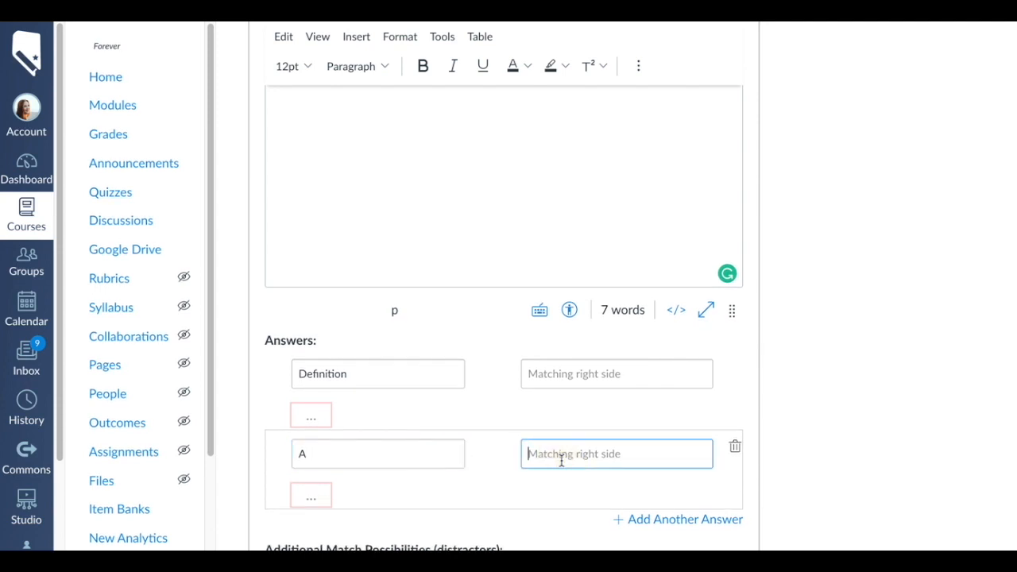
{"action": "left_click", "coordinate": [596, 381]}
{"action": "type", "text": "Possible A"}
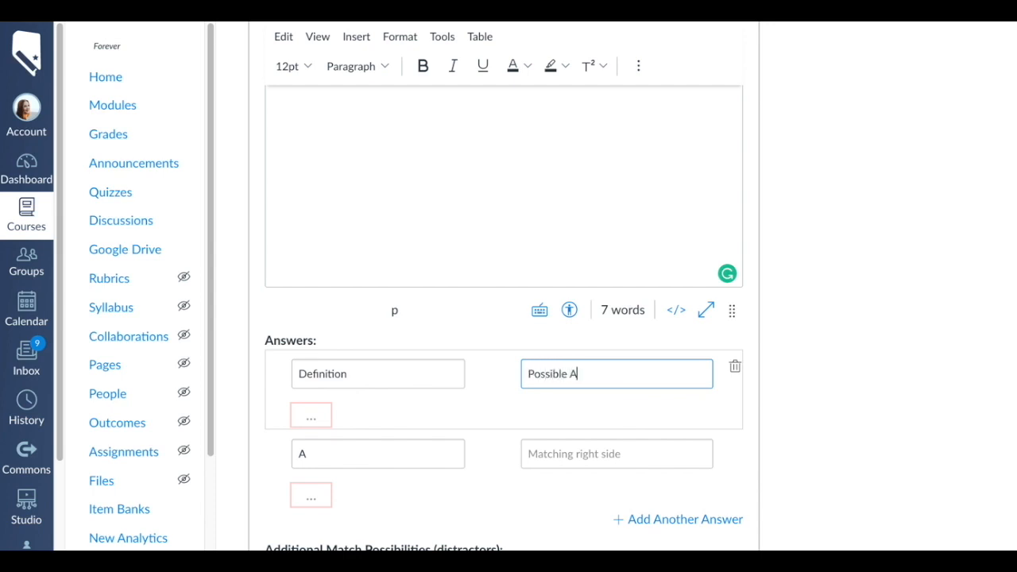
{"action": "type", "text": "nswers"}
{"action": "left_click", "coordinate": [778, 340]}
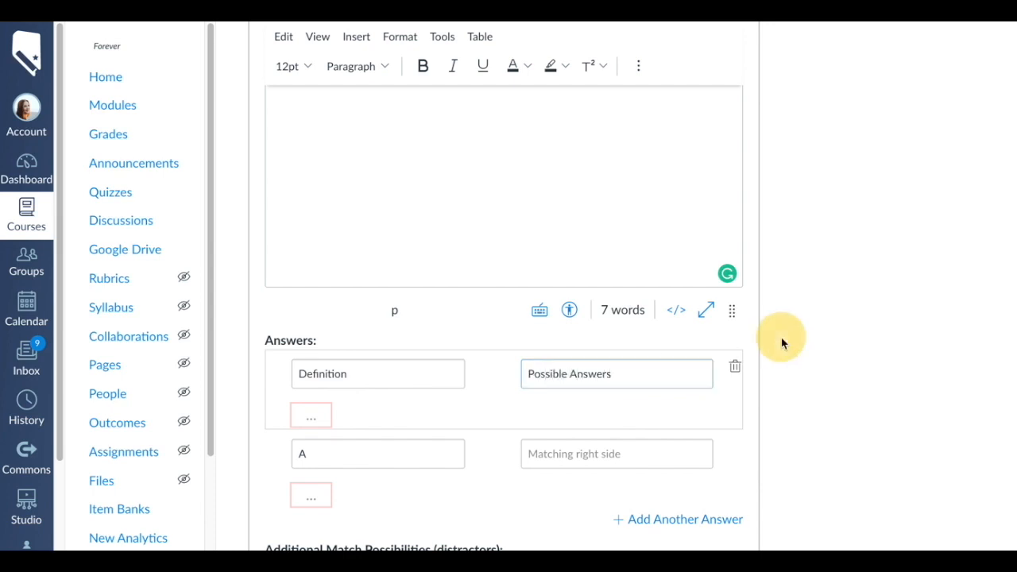
{"action": "scroll", "coordinate": [775, 344], "scroll_direction": "down", "scroll_amount": 1}
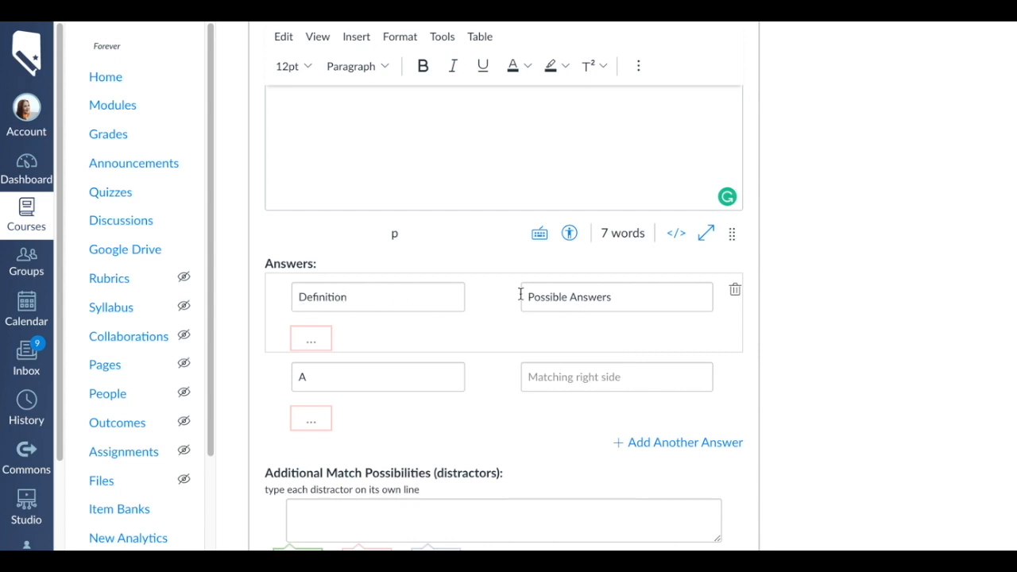
{"action": "double_click", "coordinate": [323, 296]}
{"action": "triple_click", "coordinate": [585, 296]}
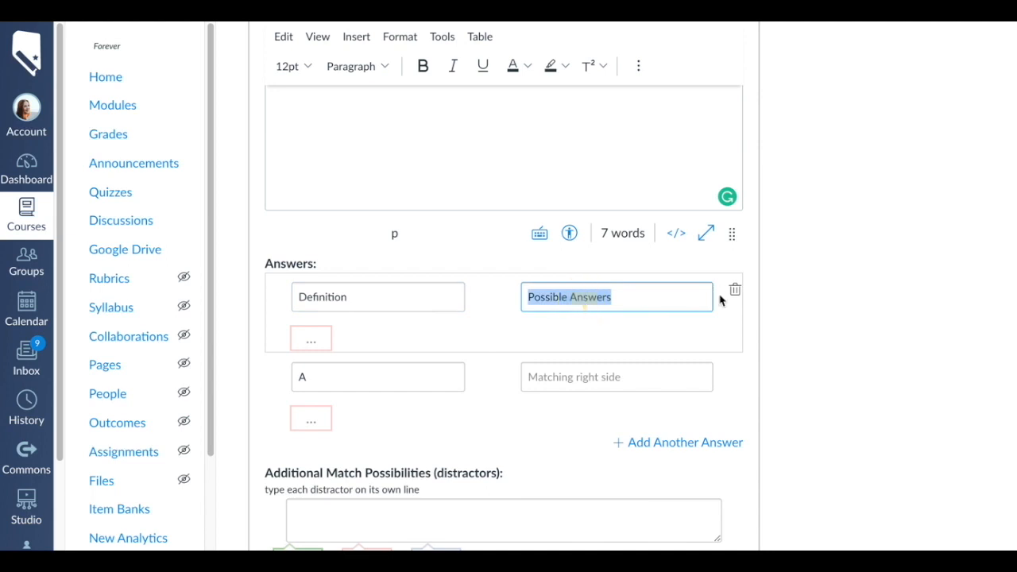
{"action": "left_click", "coordinate": [626, 338]}
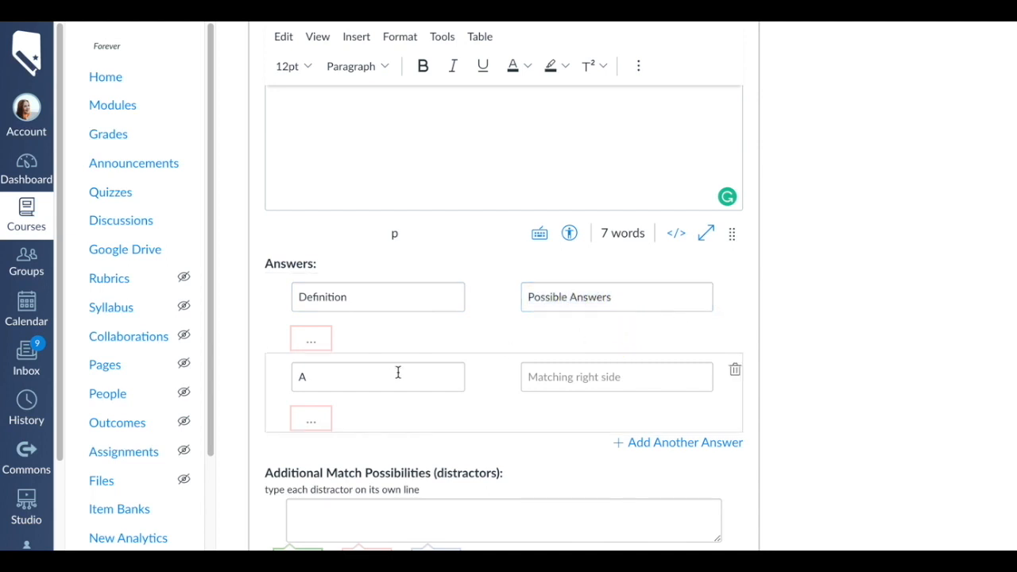
Add two more answer pairs with "B" and "C" as their left values
{"action": "scroll", "coordinate": [390, 376], "scroll_direction": "down", "scroll_amount": 2}
{"action": "left_click", "coordinate": [324, 272]}
{"action": "left_click", "coordinate": [667, 342]}
{"action": "type", "text": "B"}
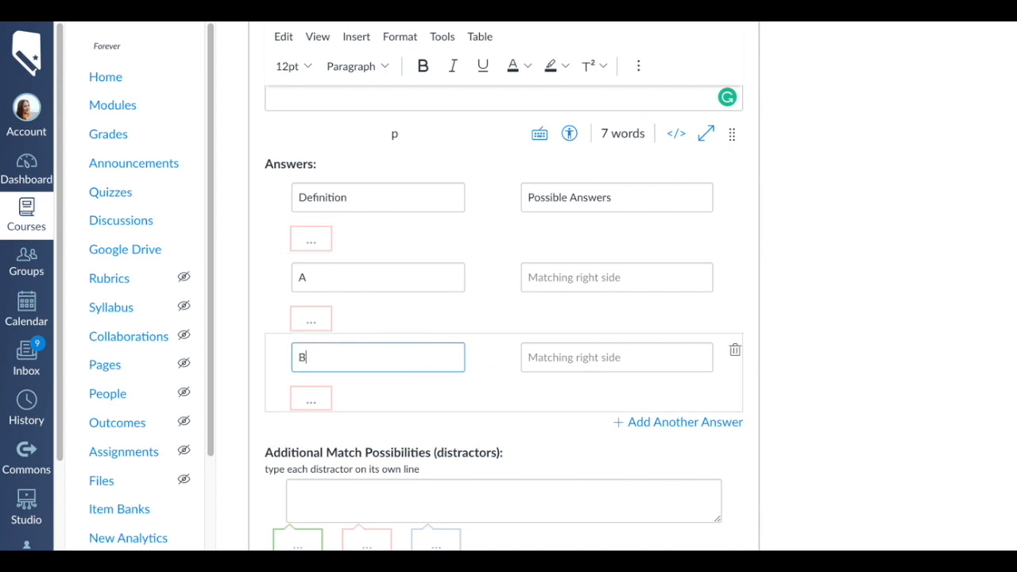
{"action": "left_click", "coordinate": [666, 421]}
{"action": "left_click", "coordinate": [360, 442]}
{"action": "type", "text": "C"}
Enter the right-side matches: "Sunlight" for A, "carbon dioxide" for B and "water" for C
{"action": "left_click", "coordinate": [566, 280]}
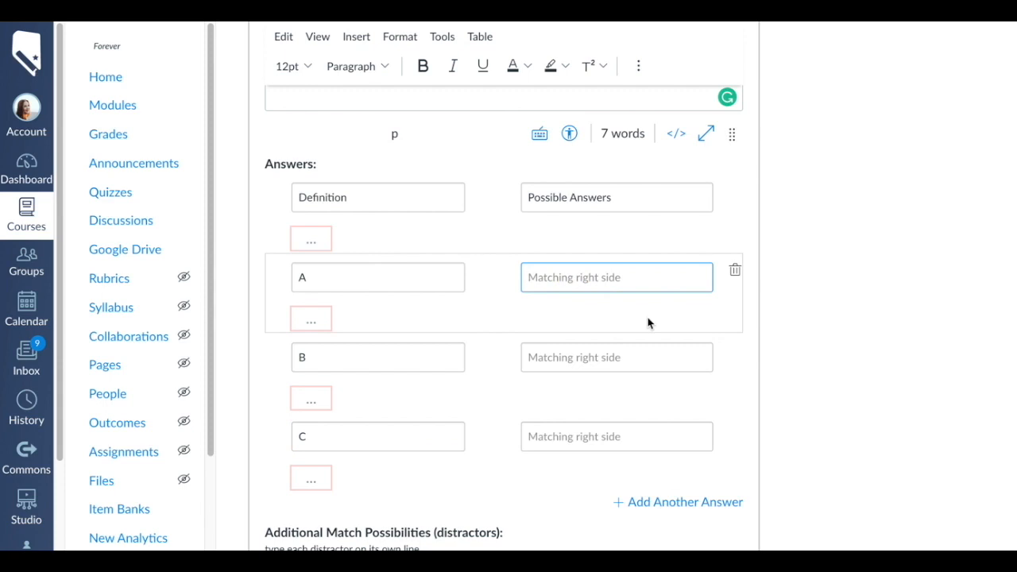
{"action": "type", "text": "Su"}
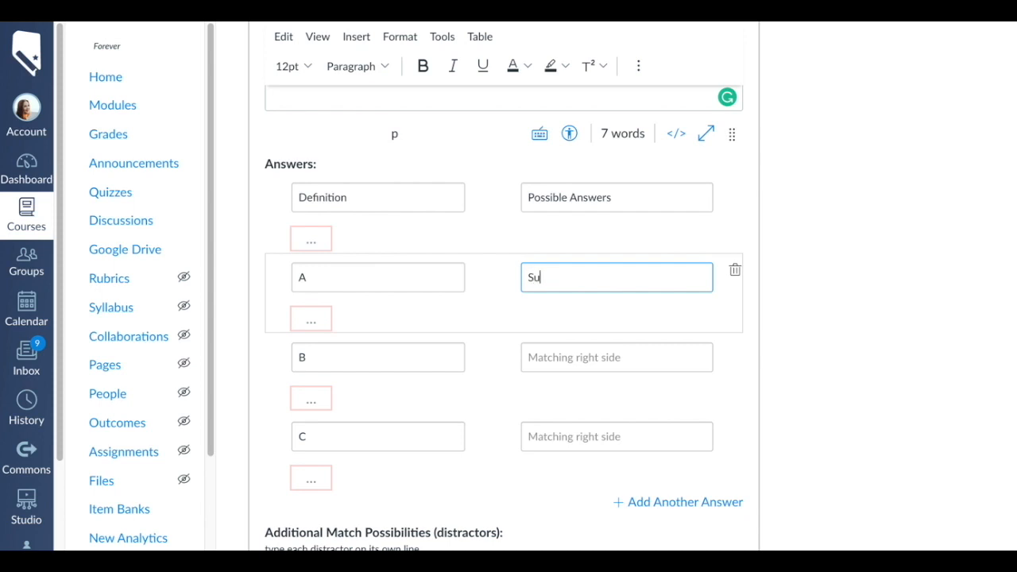
{"action": "type", "text": "nlight"}
{"action": "left_click", "coordinate": [604, 359]}
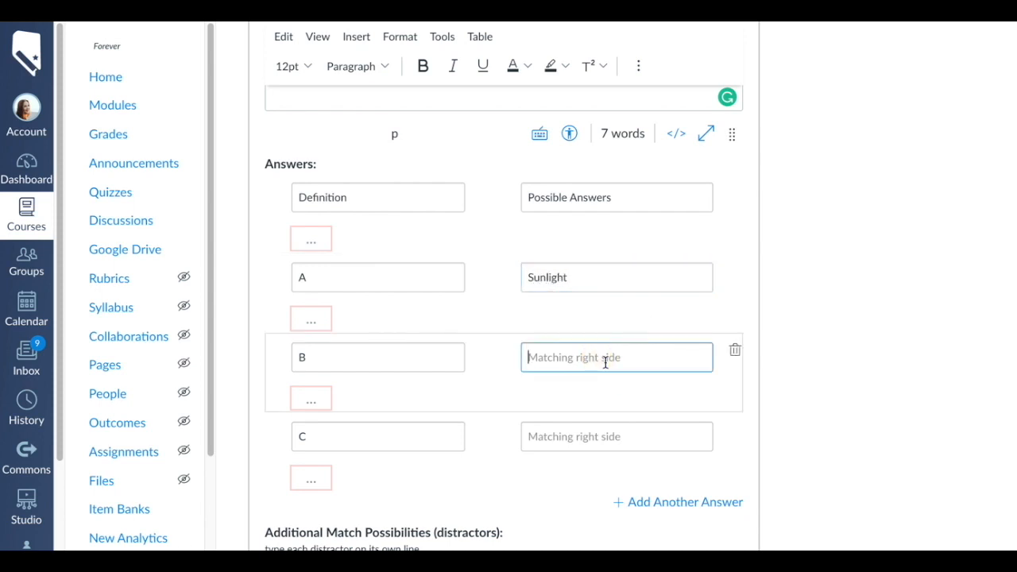
{"action": "type", "text": "carbon d"}
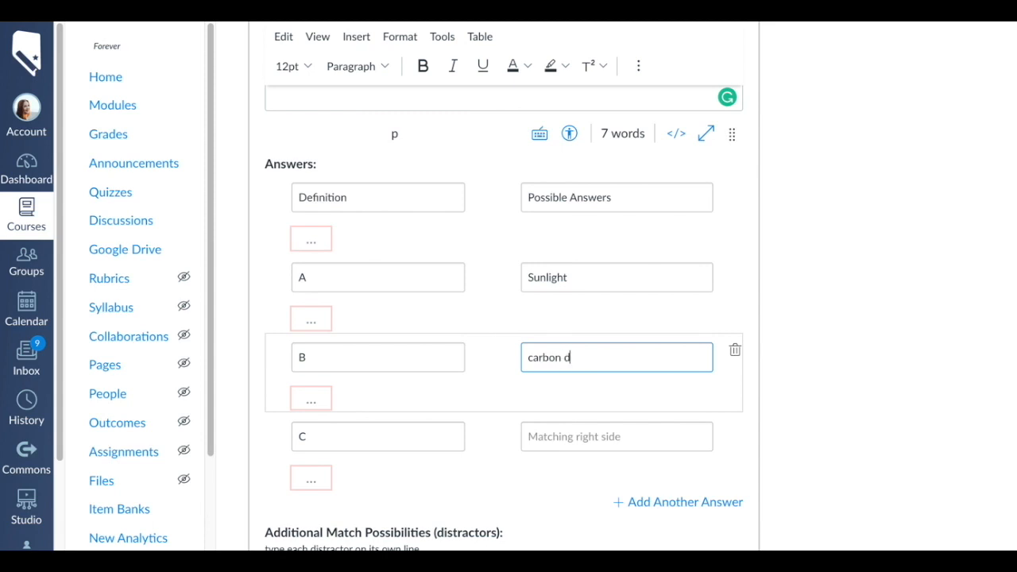
{"action": "type", "text": "ioxide"}
{"action": "left_click", "coordinate": [573, 435]}
{"action": "scroll", "coordinate": [575, 439], "scroll_direction": "down", "scroll_amount": 1}
{"action": "type", "text": "water"}
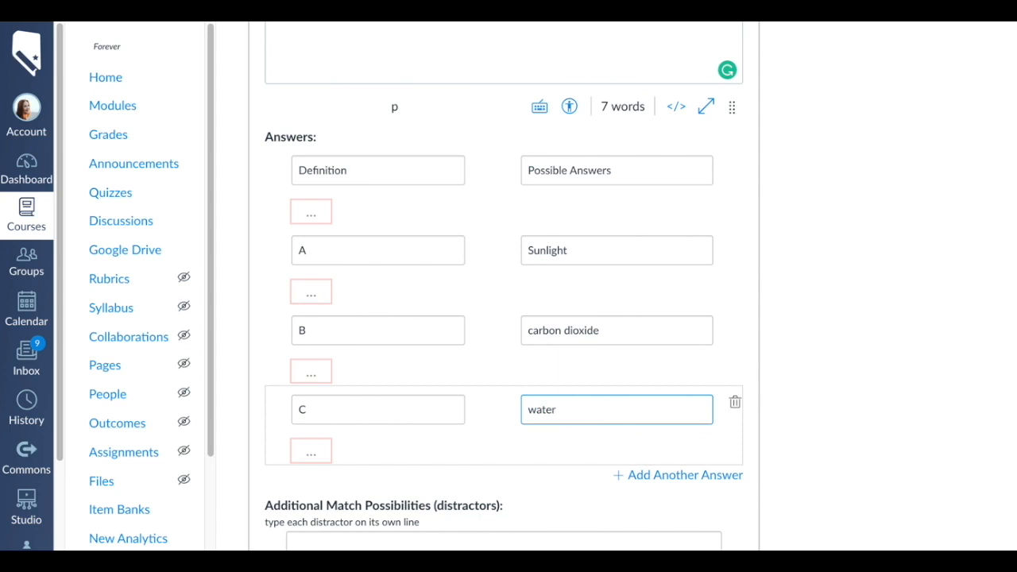
Enter "oxygen" as the first distractor in the additional match possibilities
{"action": "scroll", "coordinate": [535, 347], "scroll_direction": "up", "scroll_amount": 3}
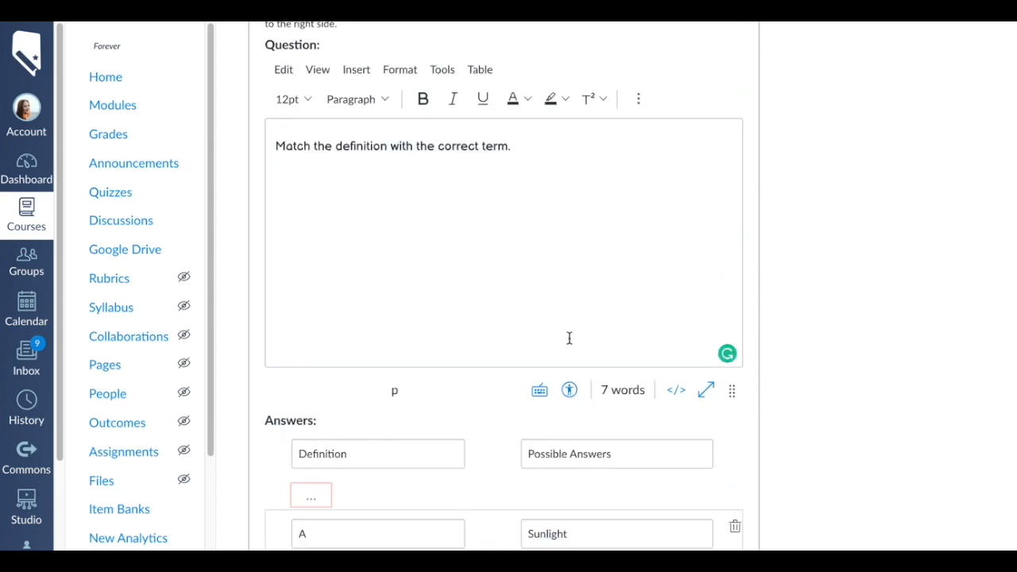
{"action": "scroll", "coordinate": [764, 381], "scroll_direction": "down", "scroll_amount": 1}
{"action": "scroll", "coordinate": [763, 381], "scroll_direction": "down", "scroll_amount": 5}
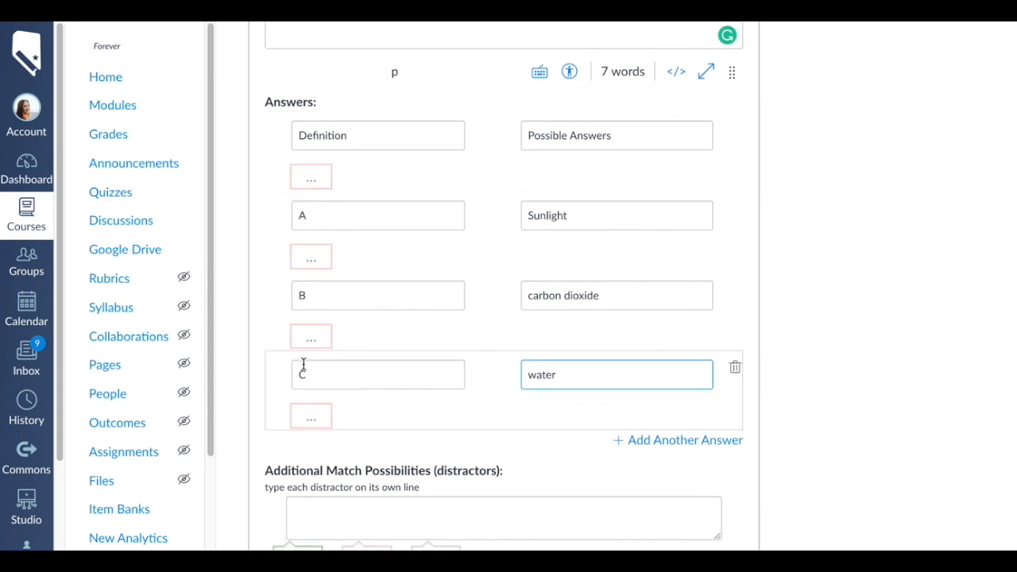
{"action": "scroll", "coordinate": [477, 437], "scroll_direction": "down", "scroll_amount": 1}
{"action": "left_click", "coordinate": [320, 493]}
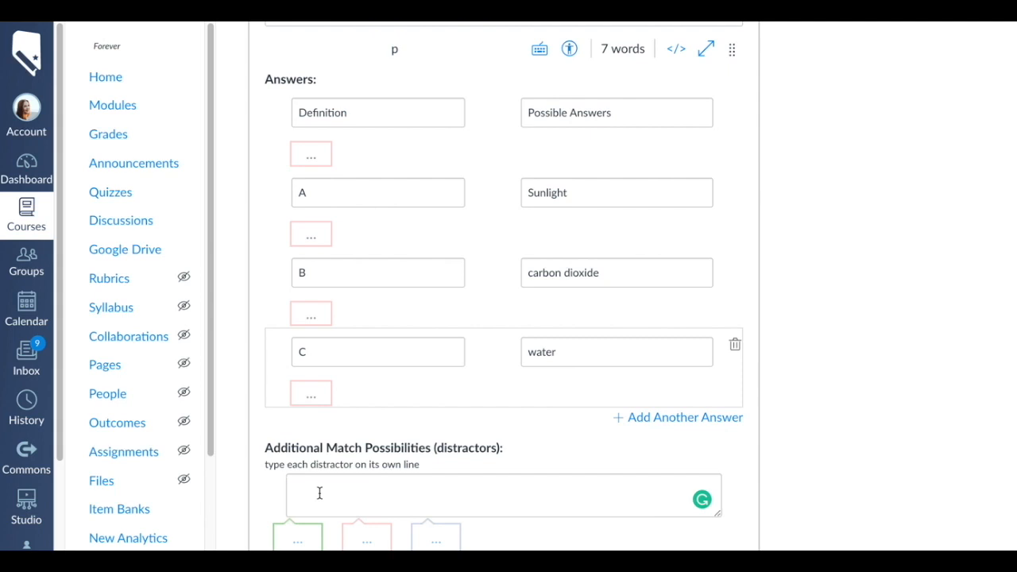
{"action": "scroll", "coordinate": [545, 270], "scroll_direction": "down", "scroll_amount": 1}
{"action": "left_click", "coordinate": [485, 392]}
{"action": "type", "text": "ox"}
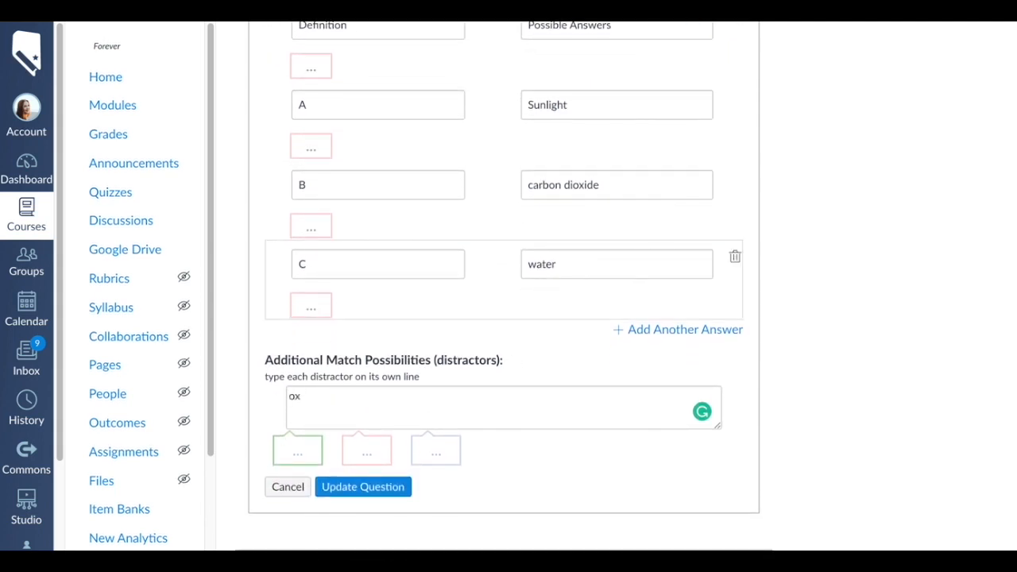
{"action": "type", "text": "ygen"}
Add the distractors "glucose", "sugar" and "coffee" on separate lines, and save the Matching question
{"action": "type", "text": "lucose"}
{"action": "key", "text": "Return"}
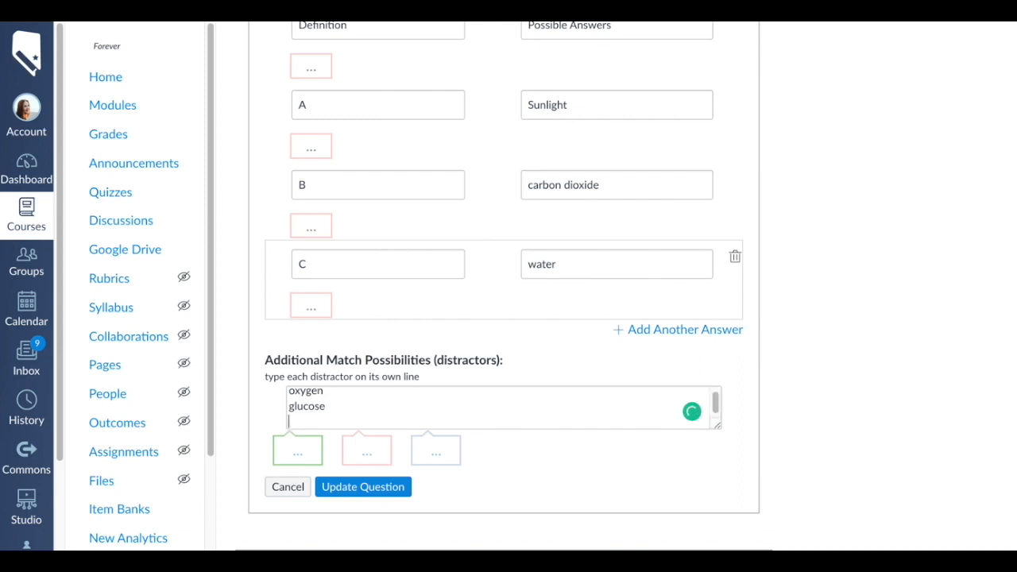
{"action": "type", "text": "sugar"}
{"action": "key", "text": "Return"}
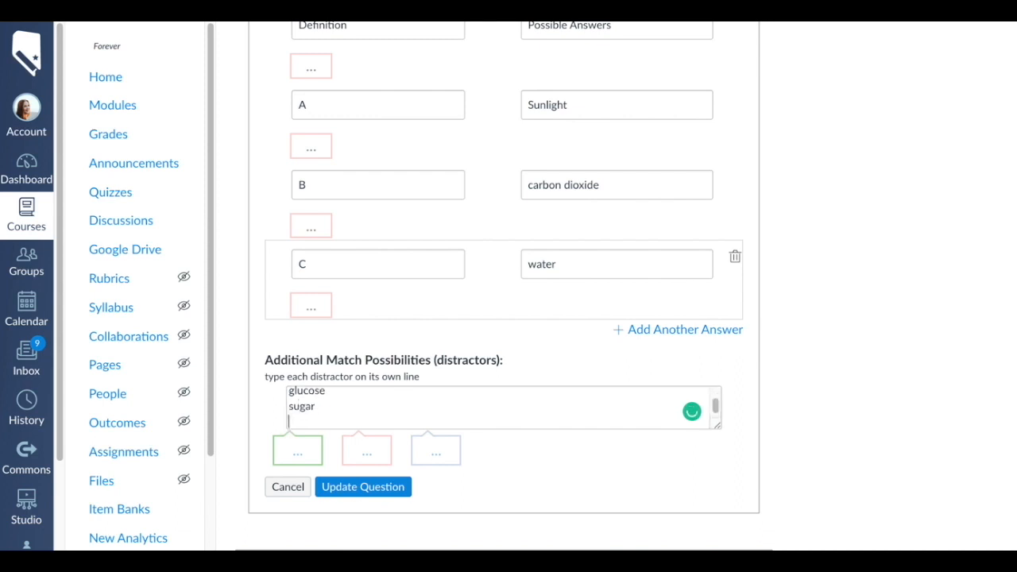
{"action": "type", "text": "coffee"}
{"action": "left_click", "coordinate": [364, 488]}
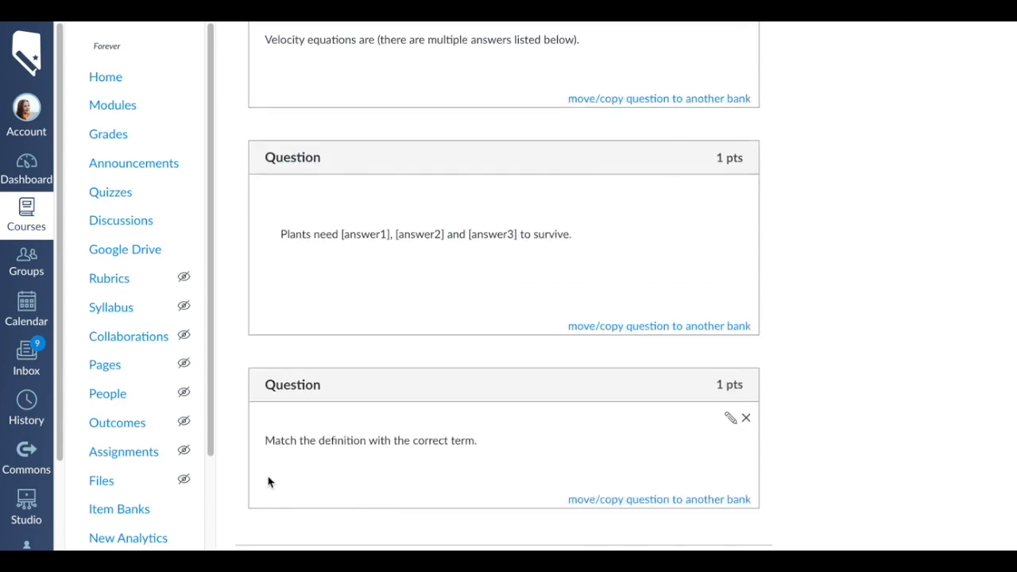
Reopen the saved Matching question for editing and delete the two empty answer pairs above "Definition"
{"action": "left_click", "coordinate": [731, 421]}
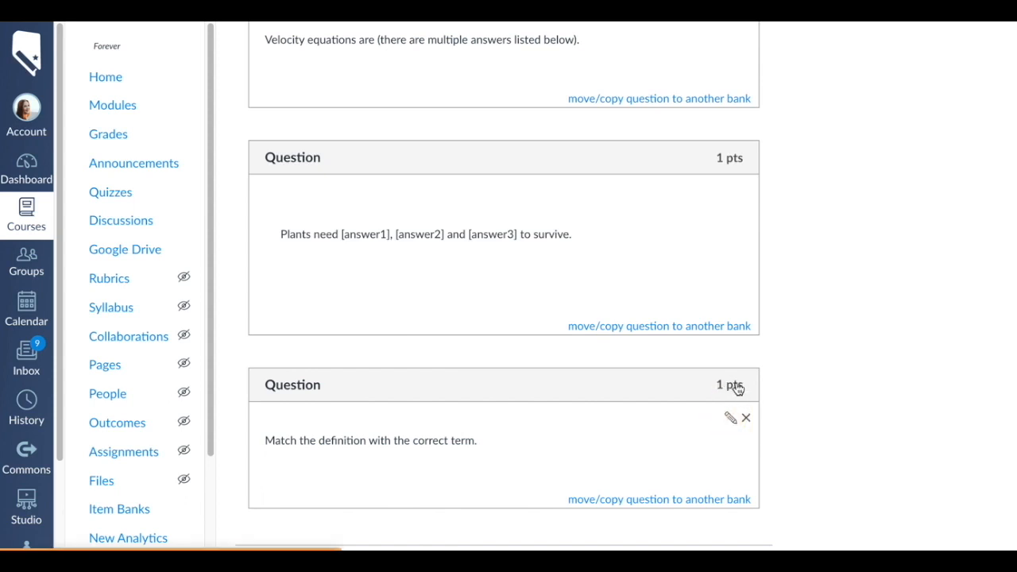
{"action": "scroll", "coordinate": [726, 390], "scroll_direction": "down", "scroll_amount": 6}
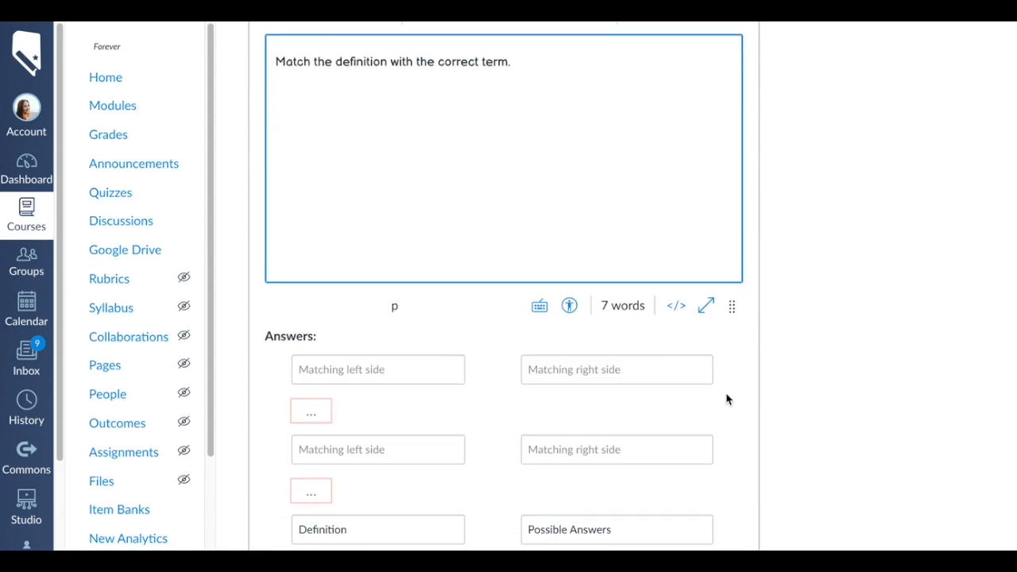
{"action": "left_click", "coordinate": [736, 228]}
{"action": "left_click", "coordinate": [735, 229]}
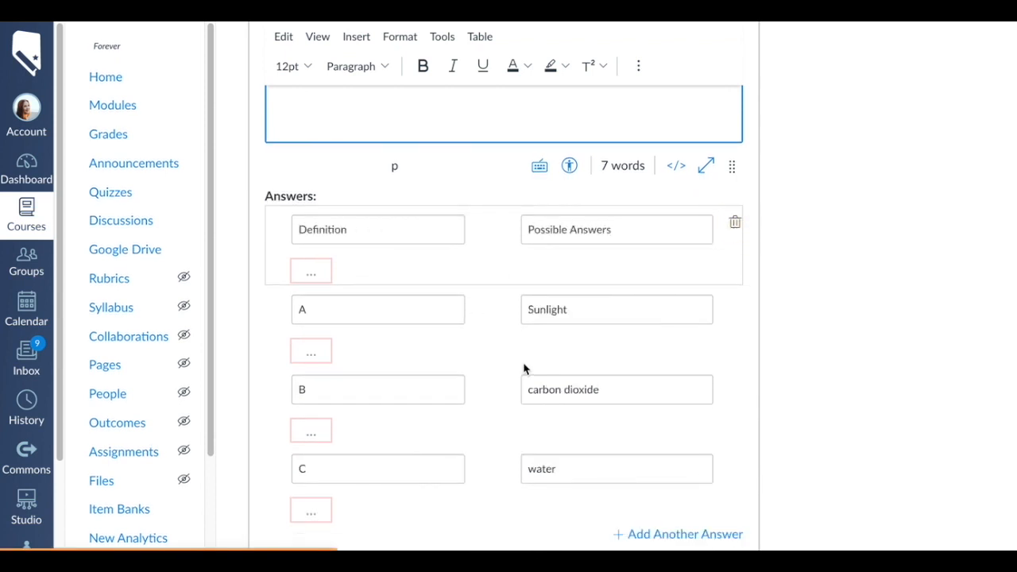
Set the Matching question's point value to 4
{"action": "scroll", "coordinate": [474, 283], "scroll_direction": "down", "scroll_amount": 1}
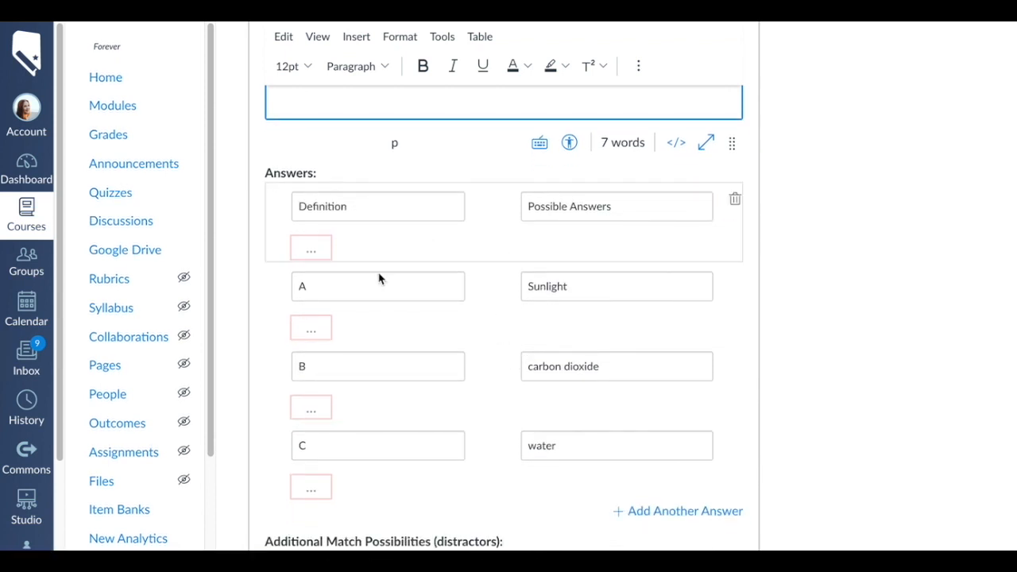
{"action": "scroll", "coordinate": [663, 358], "scroll_direction": "up", "scroll_amount": 8}
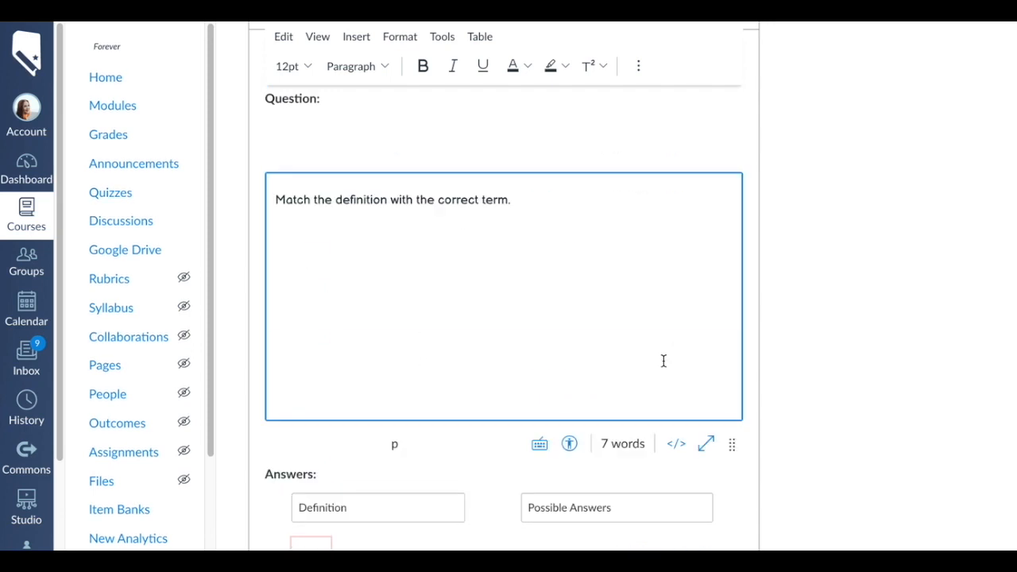
{"action": "double_click", "coordinate": [722, 326]}
{"action": "key", "text": "BackSpace"}
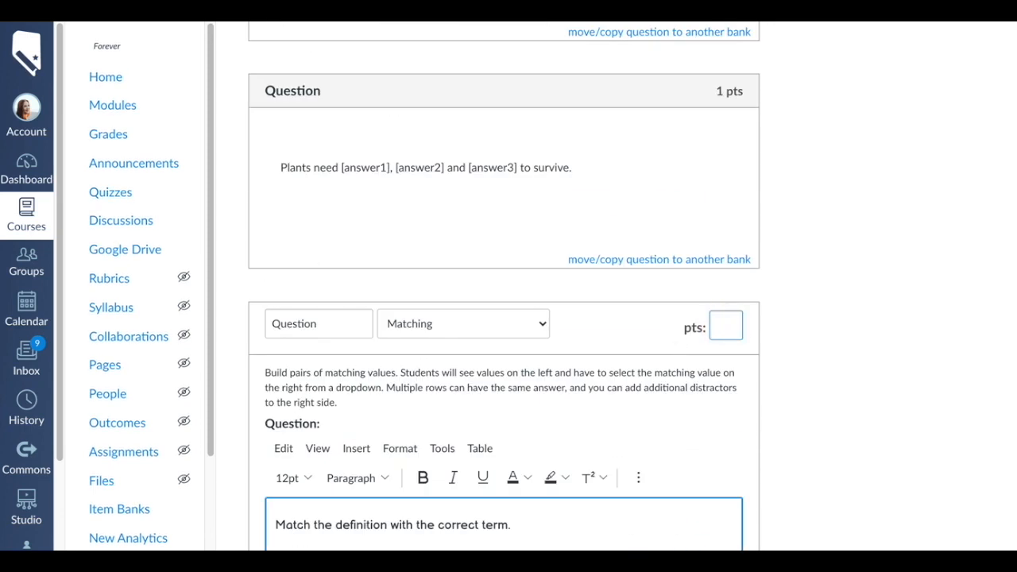
{"action": "type", "text": "4"}
{"action": "left_click", "coordinate": [853, 310]}
{"action": "scroll", "coordinate": [855, 324], "scroll_direction": "down", "scroll_amount": 5}
{"action": "scroll", "coordinate": [855, 323], "scroll_direction": "up", "scroll_amount": 3}
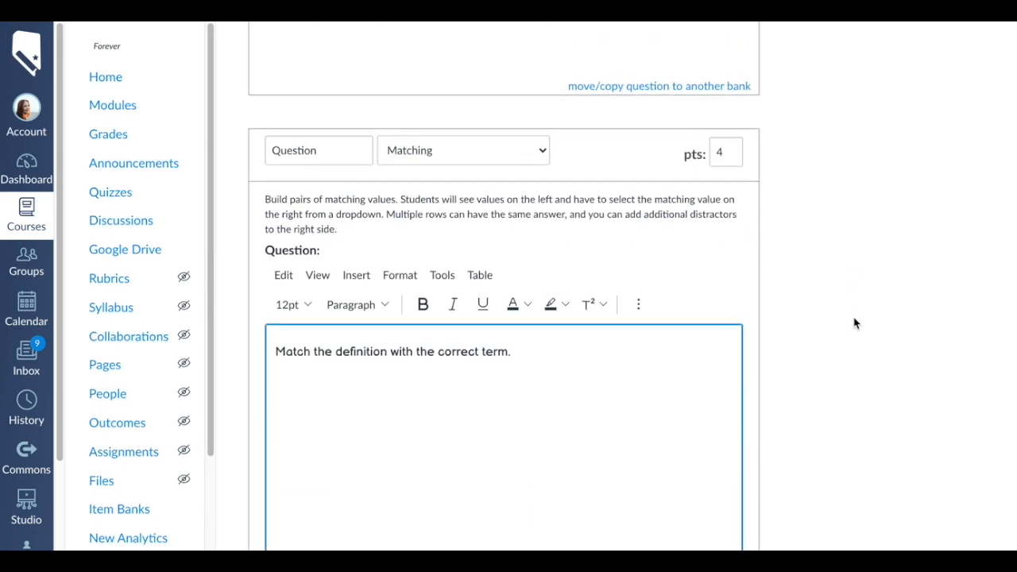
{"action": "scroll", "coordinate": [855, 325], "scroll_direction": "down", "scroll_amount": 10}
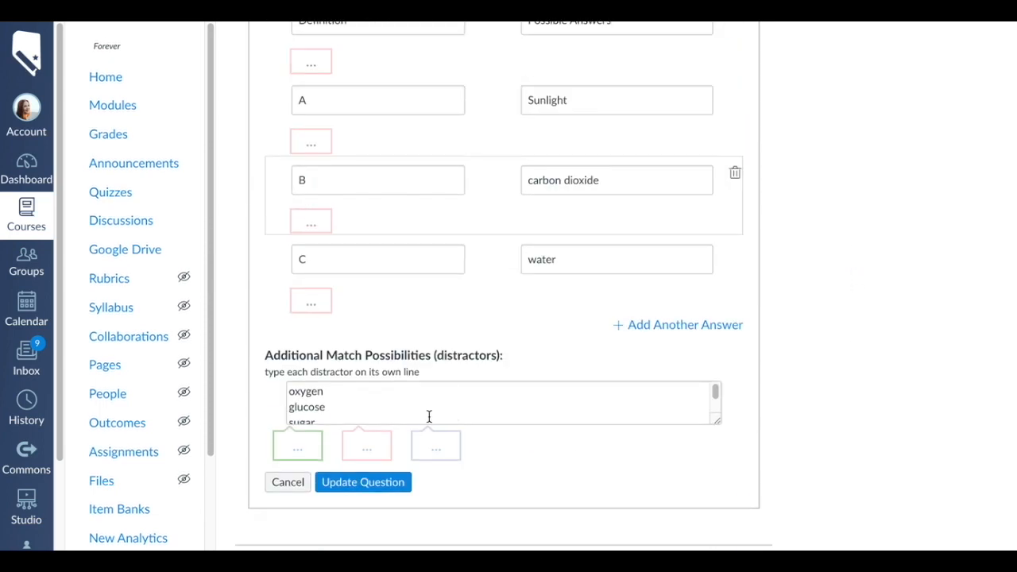
Save the Matching question, and add a new question with the type Numerical Answer
{"action": "left_click", "coordinate": [363, 482]}
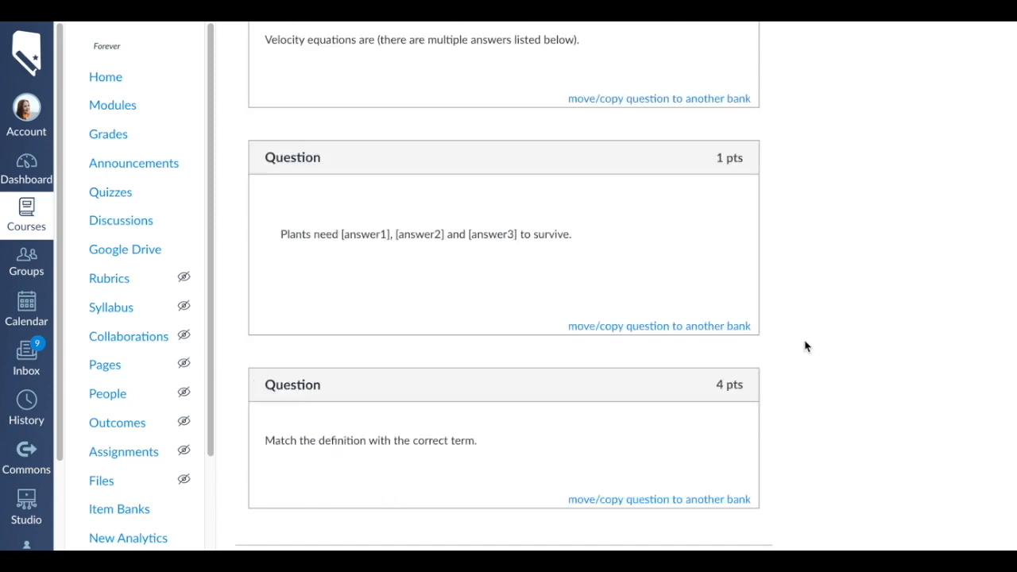
{"action": "scroll", "coordinate": [805, 346], "scroll_direction": "up", "scroll_amount": 10}
{"action": "left_click", "coordinate": [874, 117]}
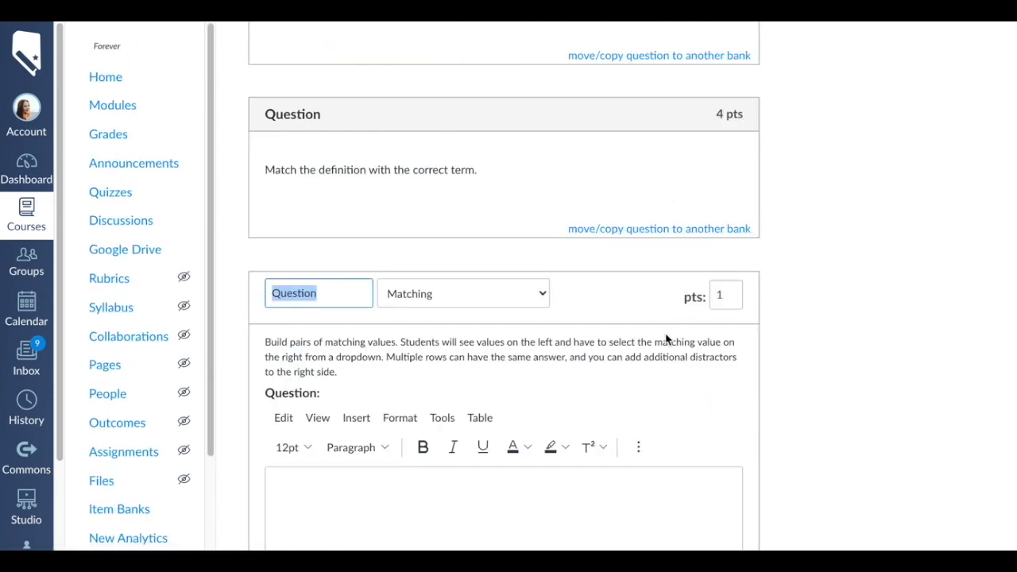
{"action": "scroll", "coordinate": [676, 332], "scroll_direction": "down", "scroll_amount": 2}
{"action": "left_click", "coordinate": [488, 120]}
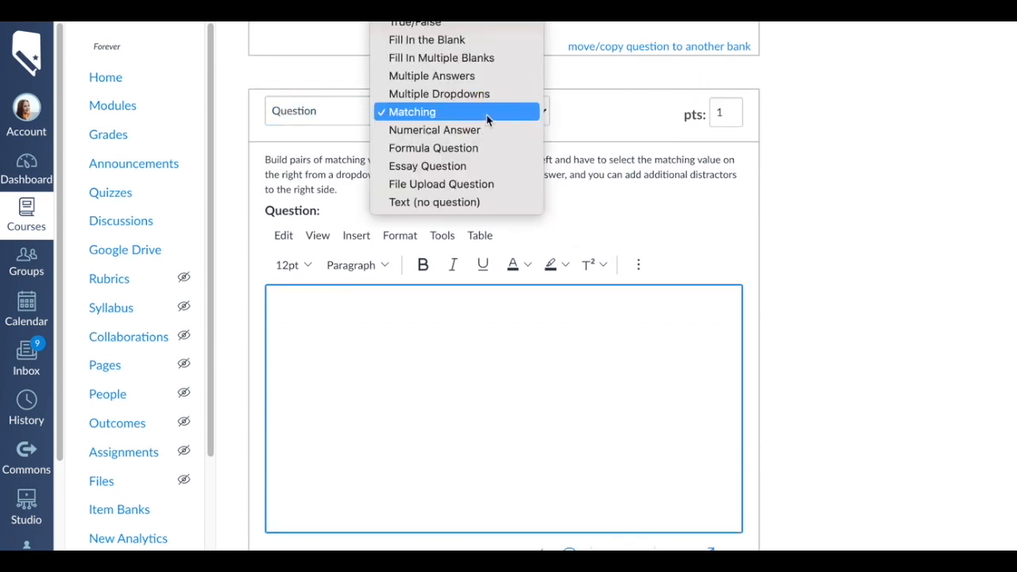
{"action": "left_click", "coordinate": [477, 130]}
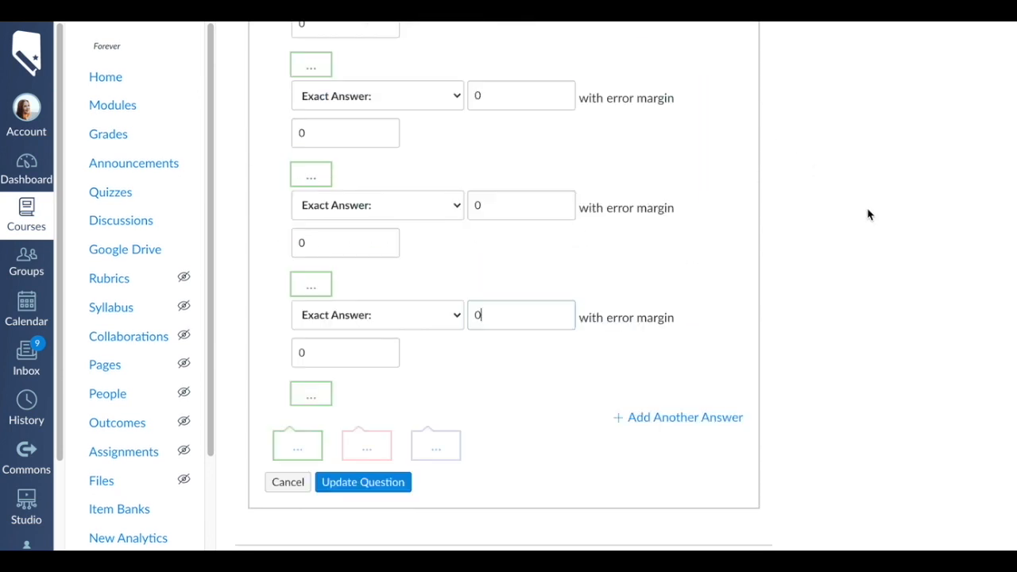
Enter the numerical question's text "What is 4²?", applying superscript formatting after the 4
{"action": "scroll", "coordinate": [823, 241], "scroll_direction": "up", "scroll_amount": 5}
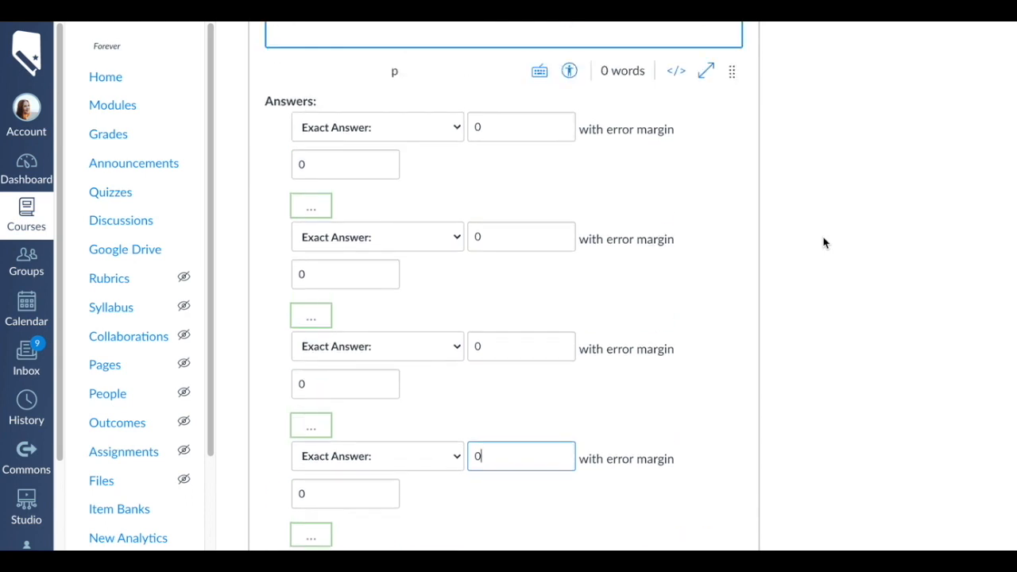
{"action": "left_click", "coordinate": [340, 285]}
{"action": "scroll", "coordinate": [339, 284], "scroll_direction": "down", "scroll_amount": 3}
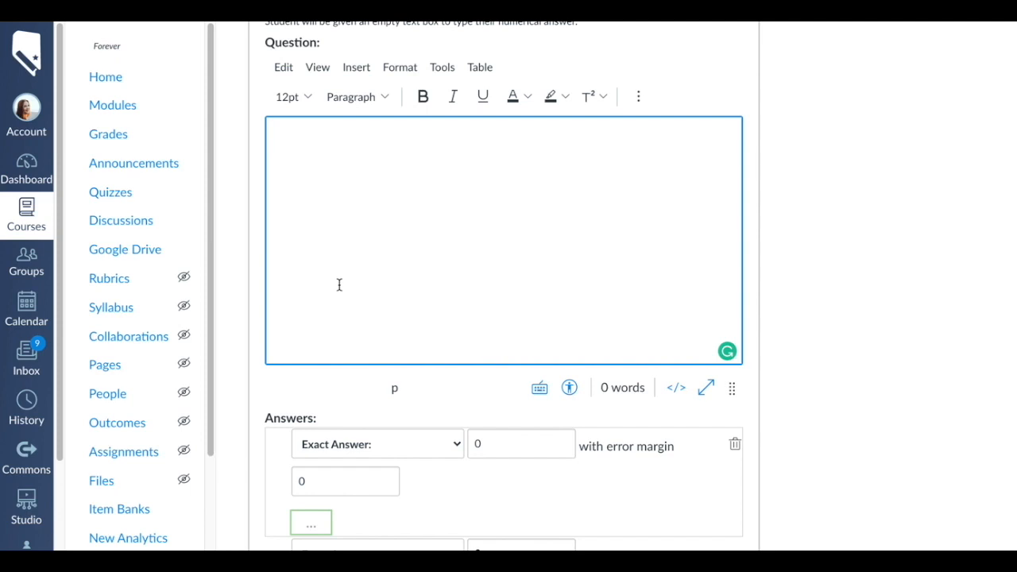
{"action": "type", "text": "What is 4"}
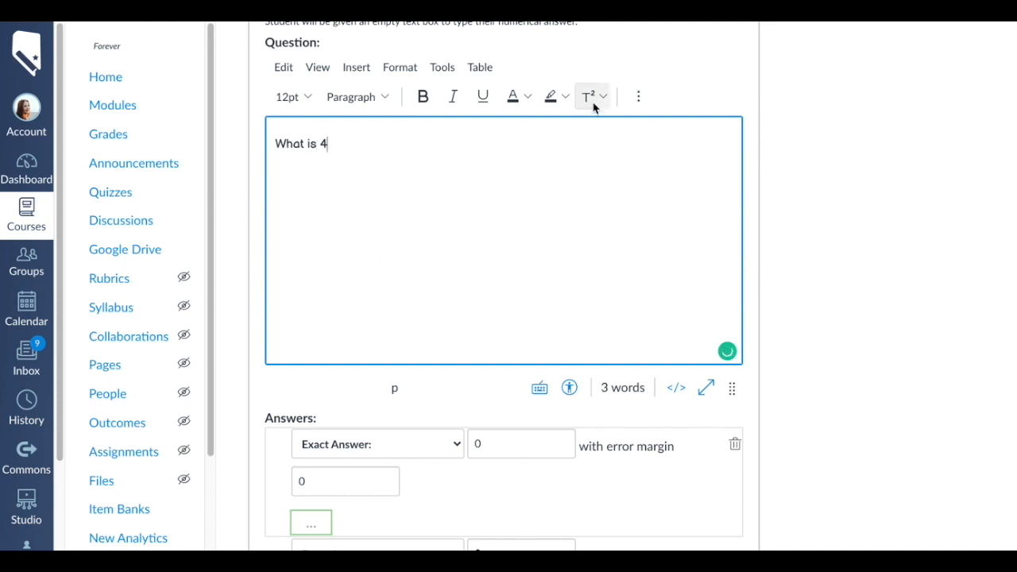
{"action": "left_click", "coordinate": [592, 99]}
{"action": "type", "text": "2?"}
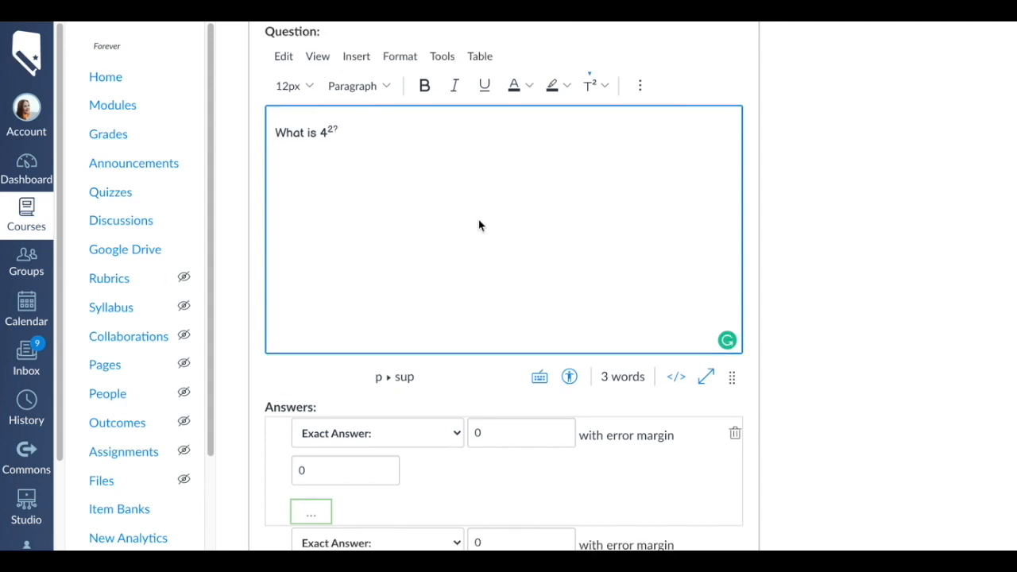
Set the first exact answer to 16 and delete the unused answer rows below it
{"action": "scroll", "coordinate": [479, 223], "scroll_direction": "down", "scroll_amount": 3}
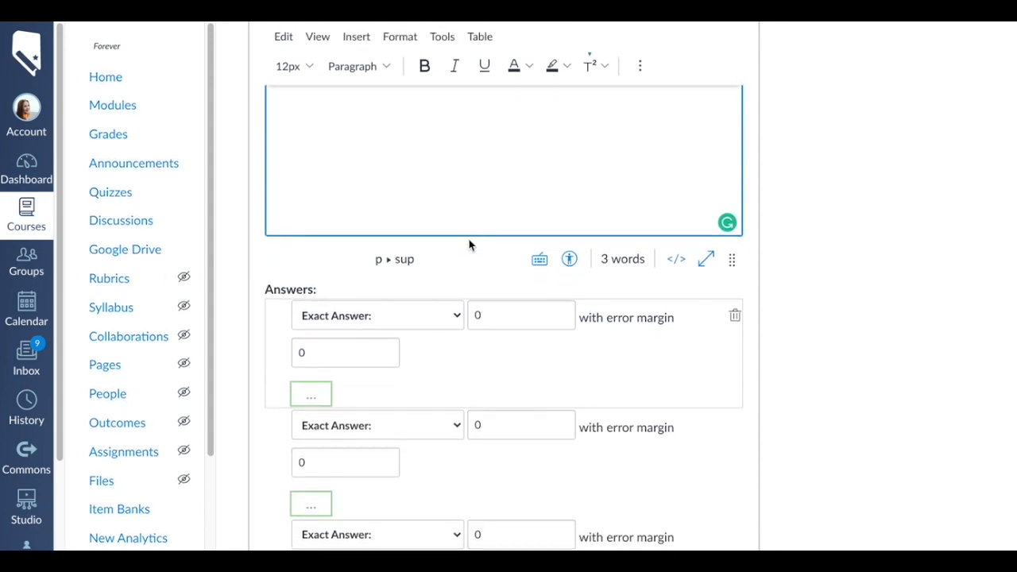
{"action": "left_click", "coordinate": [508, 316]}
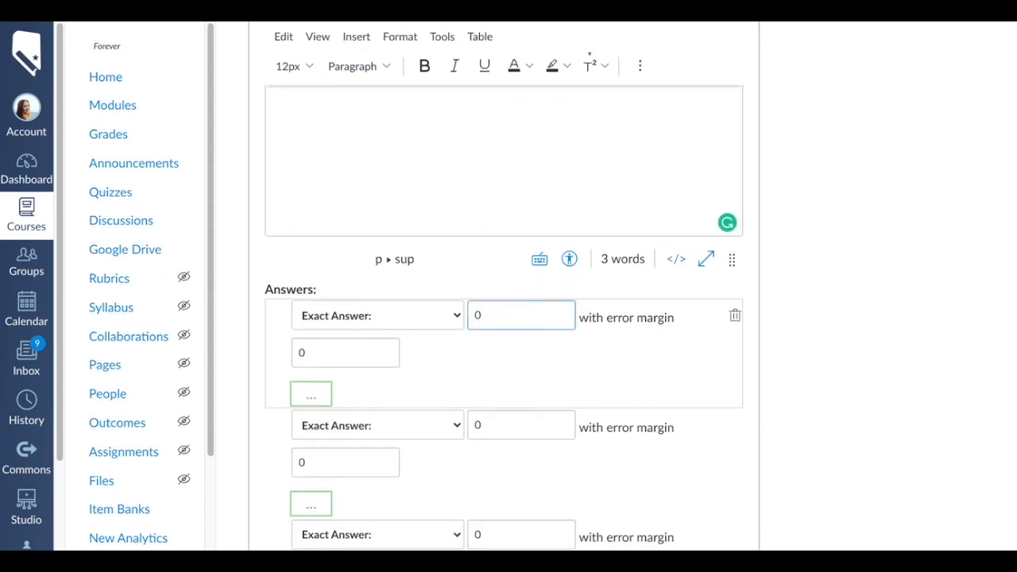
{"action": "type", "text": "16"}
{"action": "left_click", "coordinate": [338, 351]}
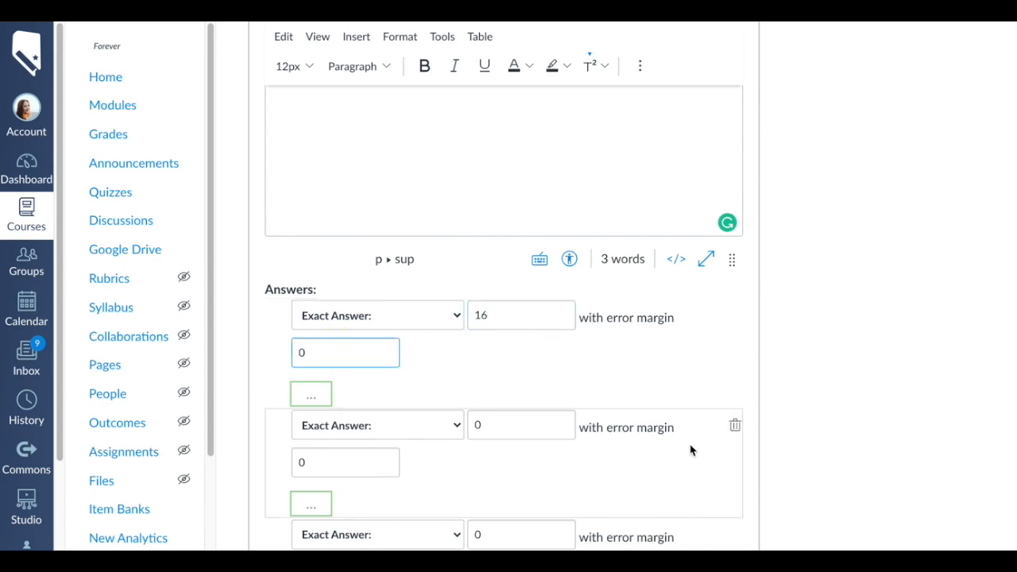
{"action": "left_click", "coordinate": [736, 429]}
{"action": "left_click", "coordinate": [738, 431]}
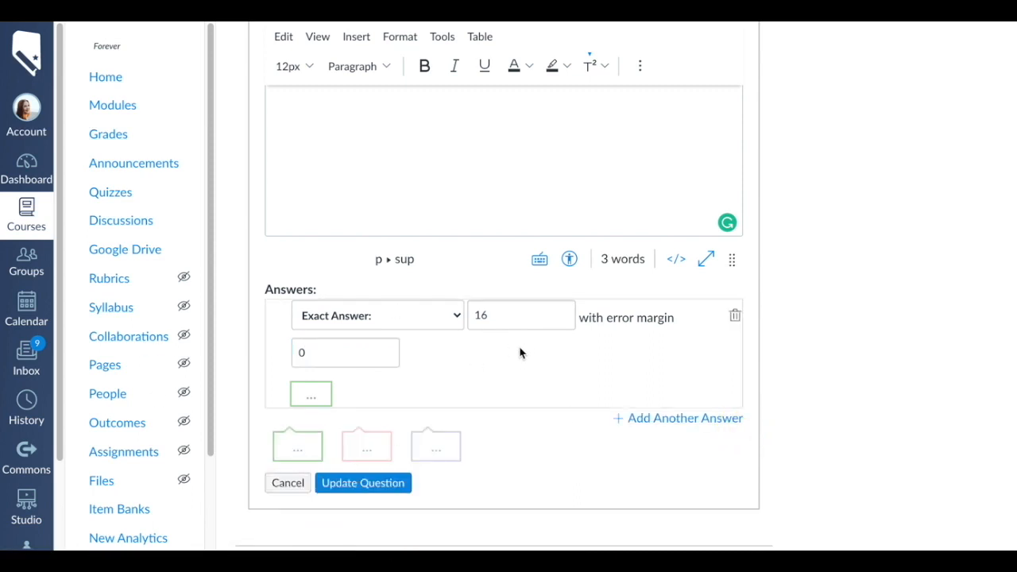
{"action": "left_click", "coordinate": [329, 356]}
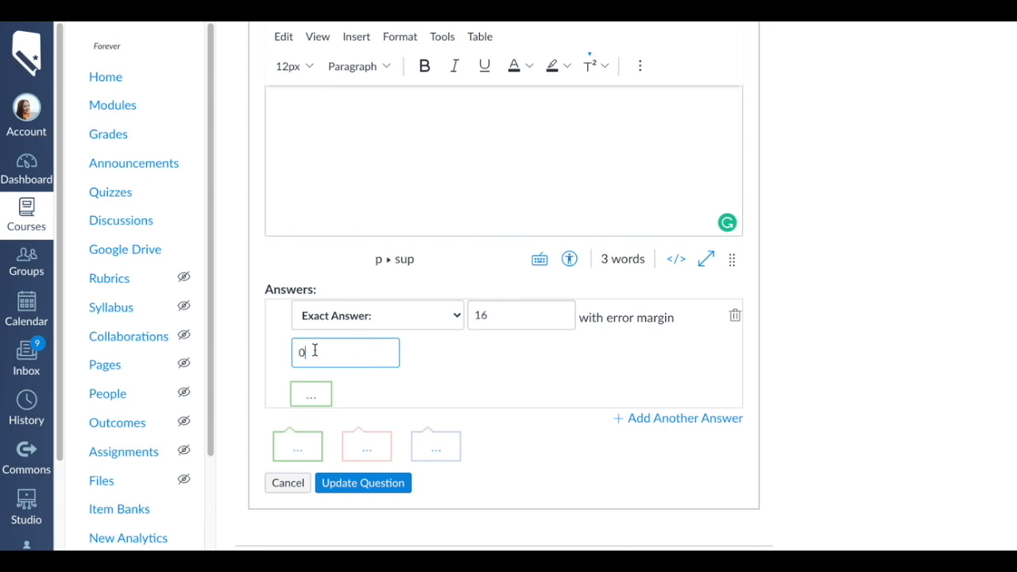
{"action": "scroll", "coordinate": [500, 262], "scroll_direction": "up", "scroll_amount": 3}
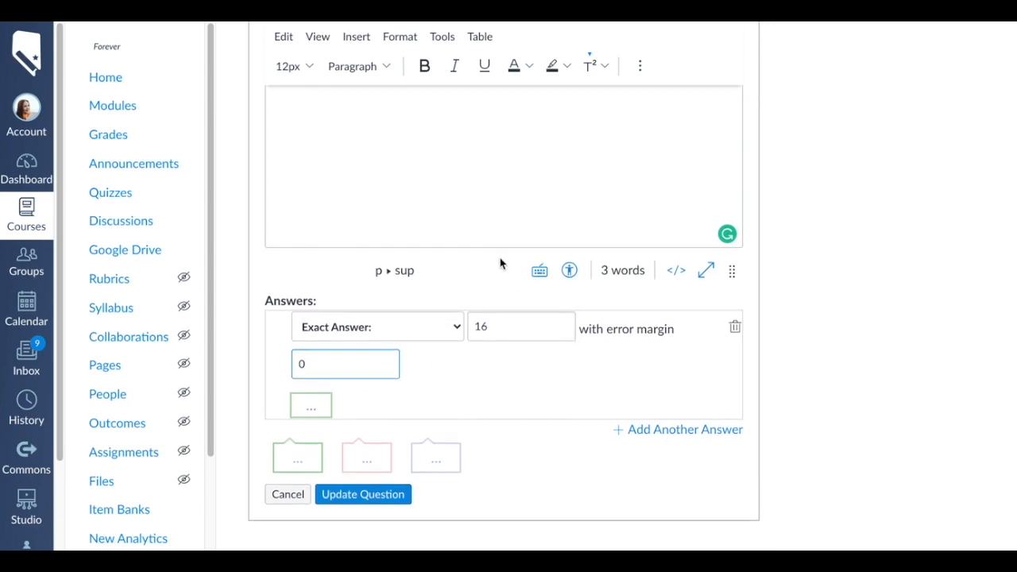
{"action": "scroll", "coordinate": [500, 259], "scroll_direction": "down", "scroll_amount": 2}
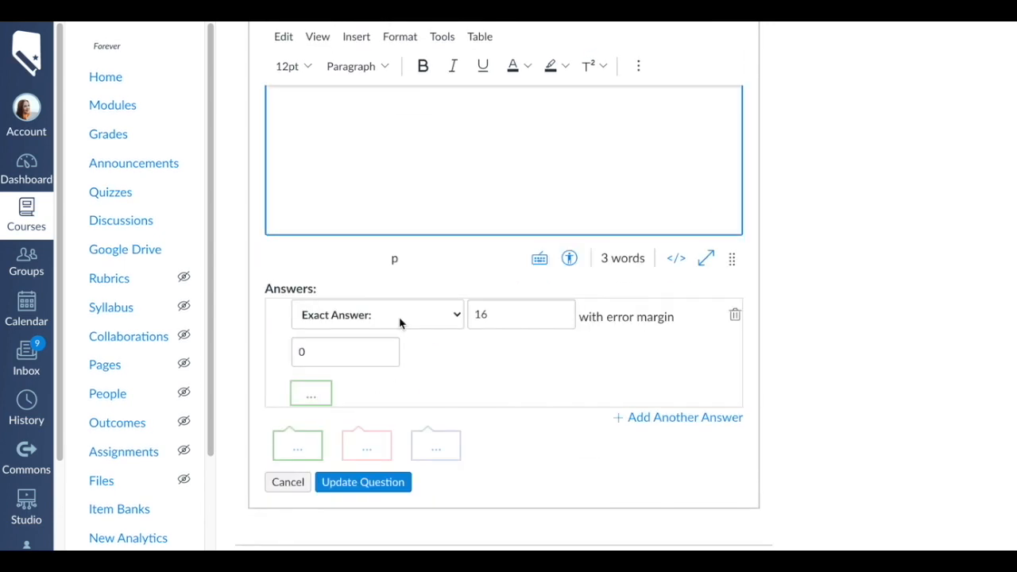
Try the Answer in the Range option for the numerical answer, with a range between 6 and 10
{"action": "left_click", "coordinate": [399, 318]}
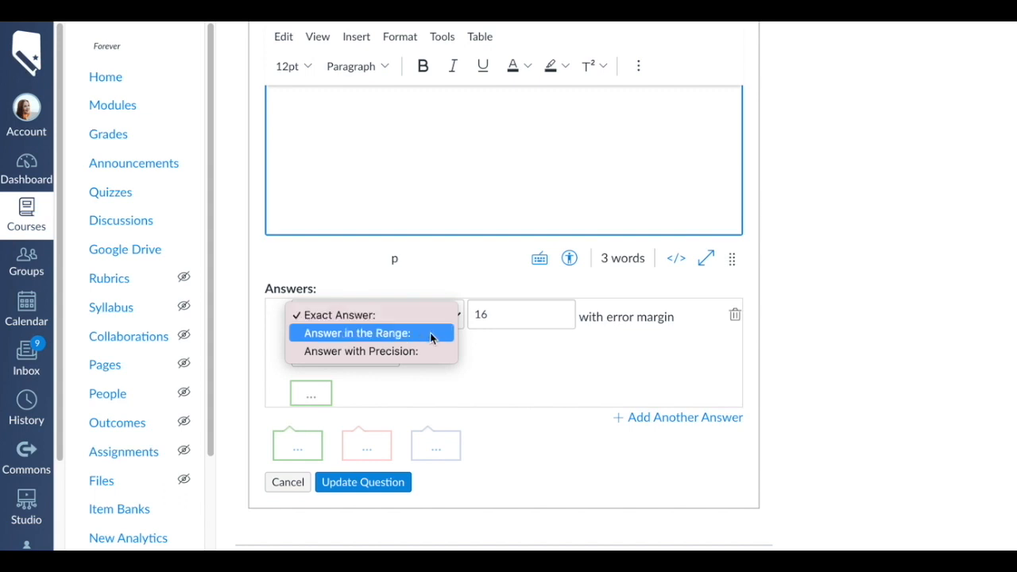
{"action": "left_click", "coordinate": [430, 333]}
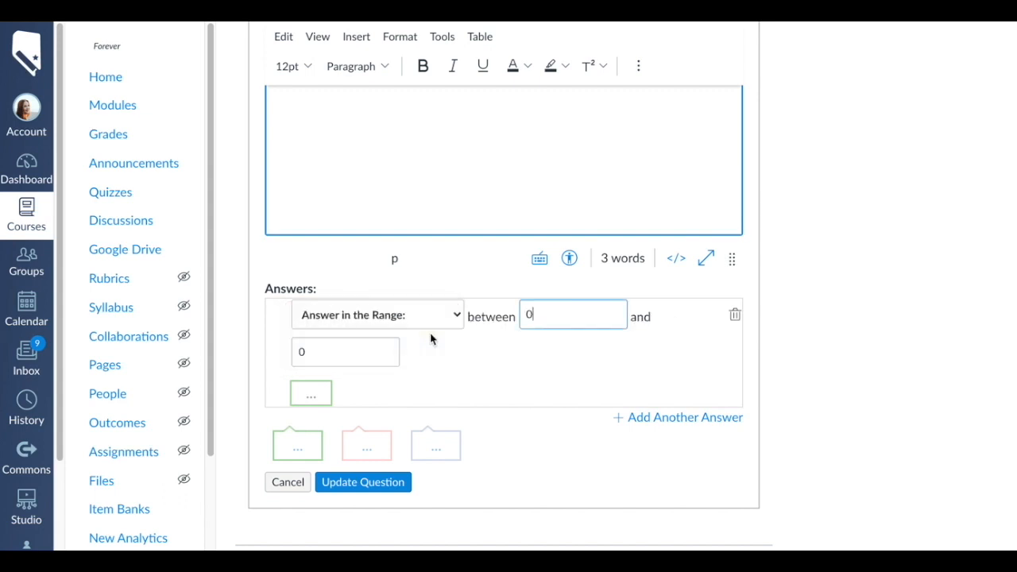
{"action": "key", "text": "BackSpace"}
{"action": "type", "text": "6"}
{"action": "left_click", "coordinate": [352, 359]}
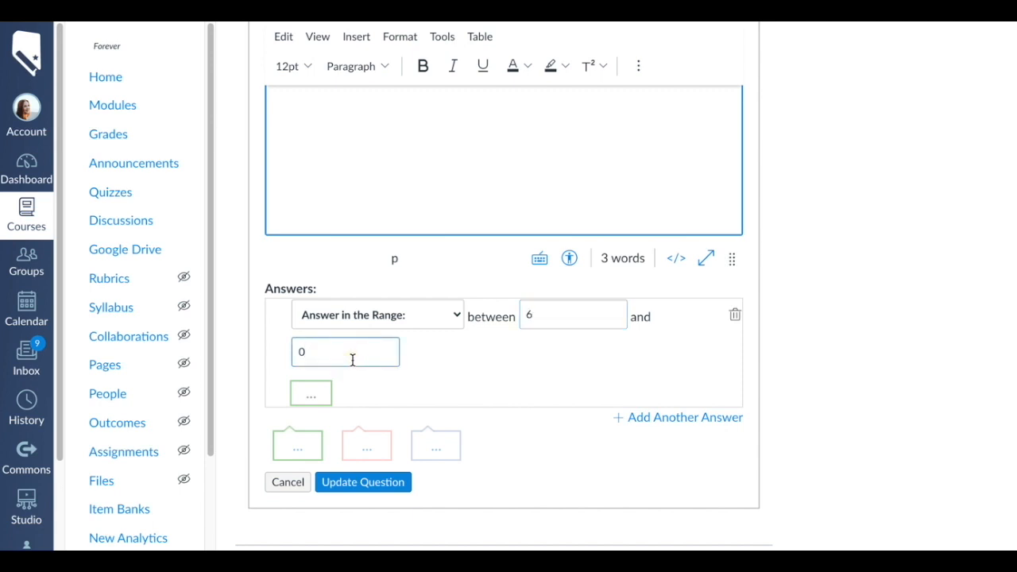
{"action": "key", "text": "BackSpace"}
{"action": "type", "text": "10"}
{"action": "left_click", "coordinate": [493, 362]}
Try the Answer with Precision option for the numerical answer and examine its value and precision fields
{"action": "left_click", "coordinate": [377, 314]}
{"action": "left_click", "coordinate": [379, 340]}
{"action": "left_click", "coordinate": [376, 333]}
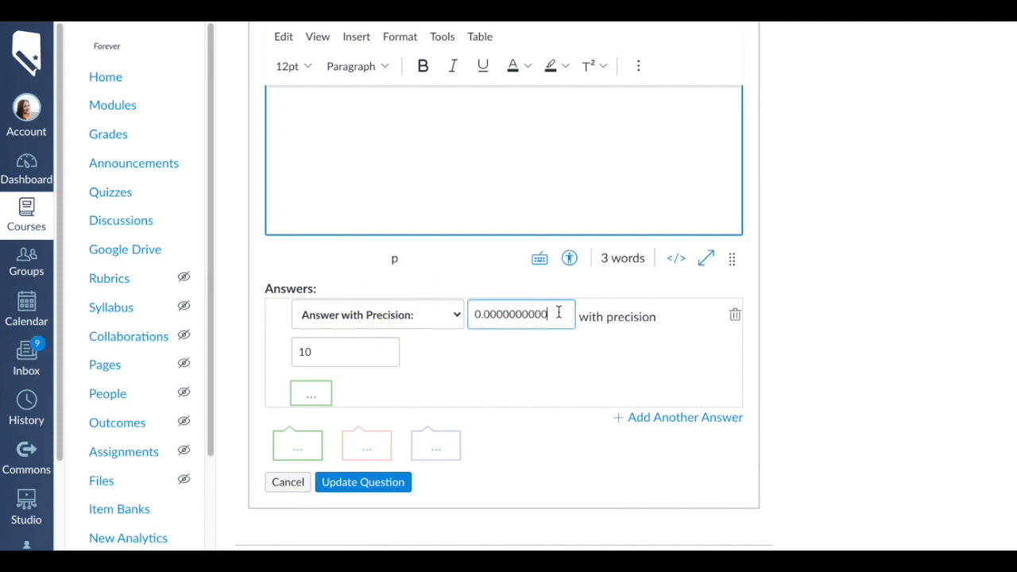
{"action": "left_click", "coordinate": [494, 329]}
{"action": "left_click_drag", "start_coordinate": [494, 329], "coordinate": [482, 309]}
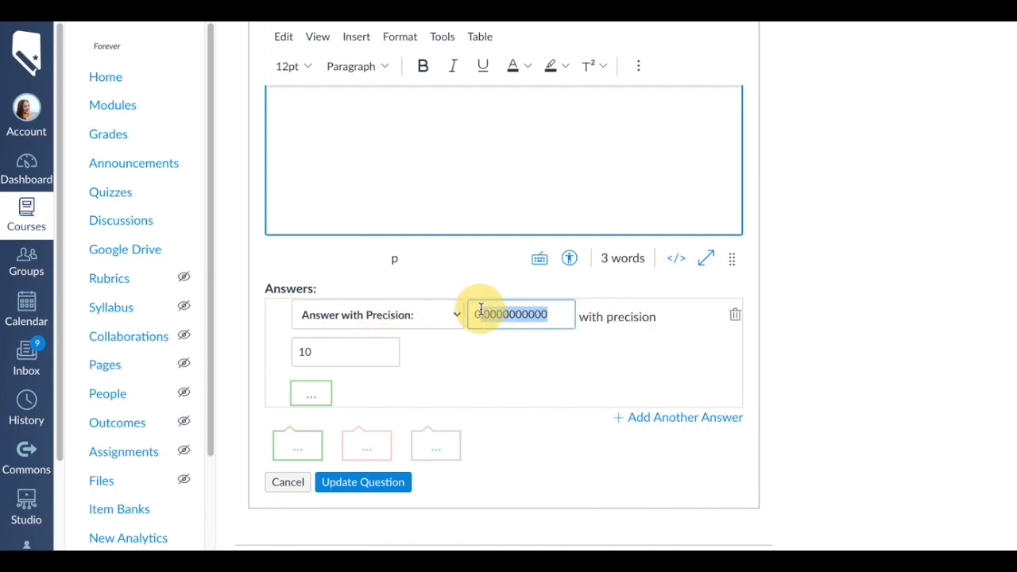
{"action": "left_click", "coordinate": [546, 374]}
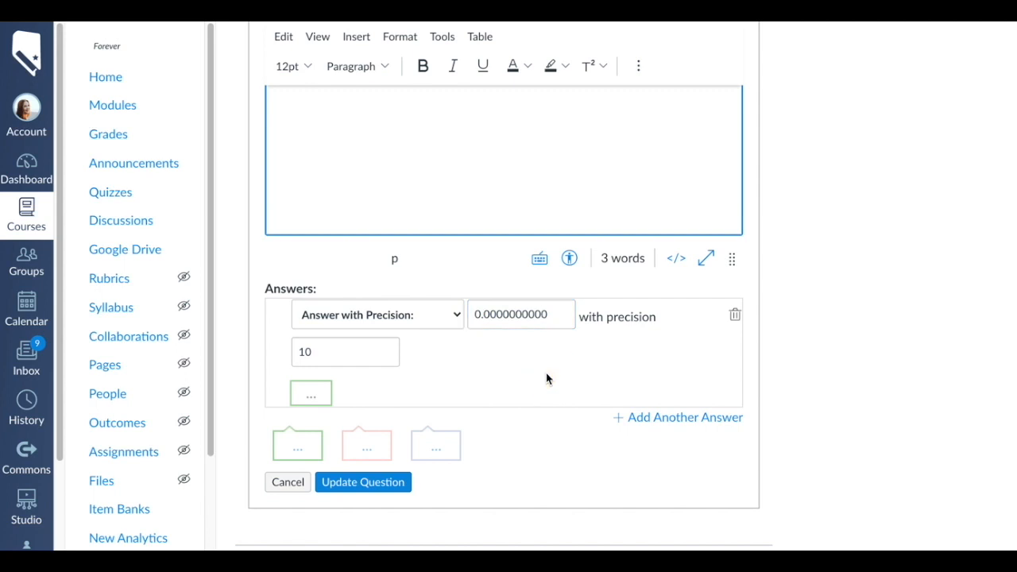
Set the numerical answer back to Exact Answer with the value 16, and save the question
{"action": "left_click", "coordinate": [416, 315]}
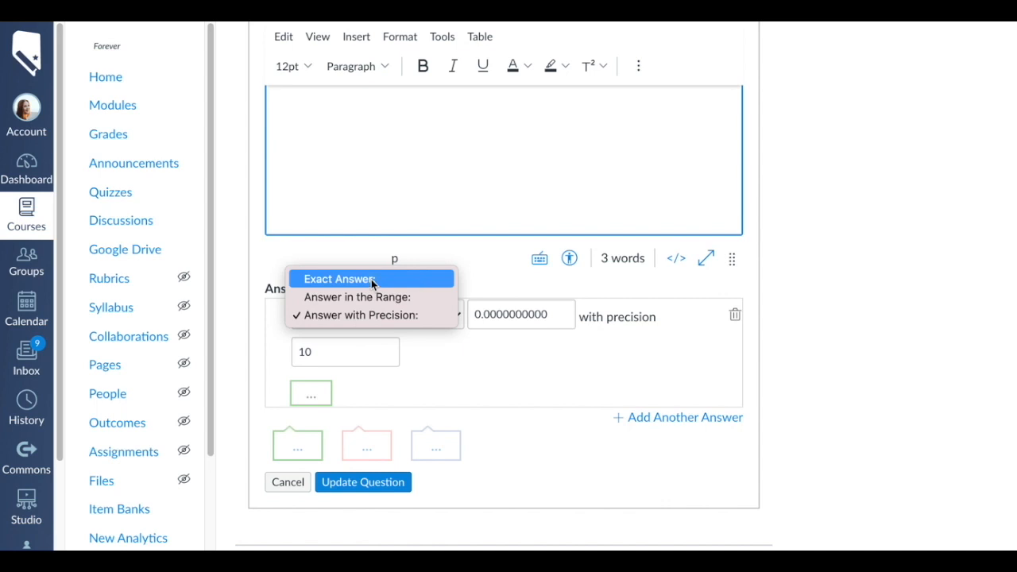
{"action": "left_click", "coordinate": [371, 280]}
{"action": "left_click", "coordinate": [518, 316]}
{"action": "type", "text": "16"}
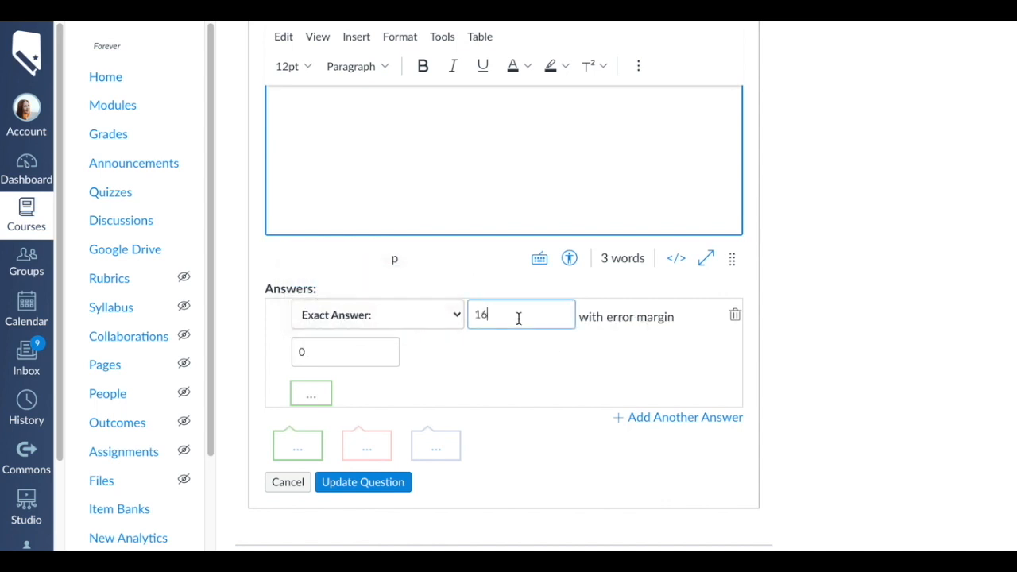
{"action": "left_click", "coordinate": [365, 482]}
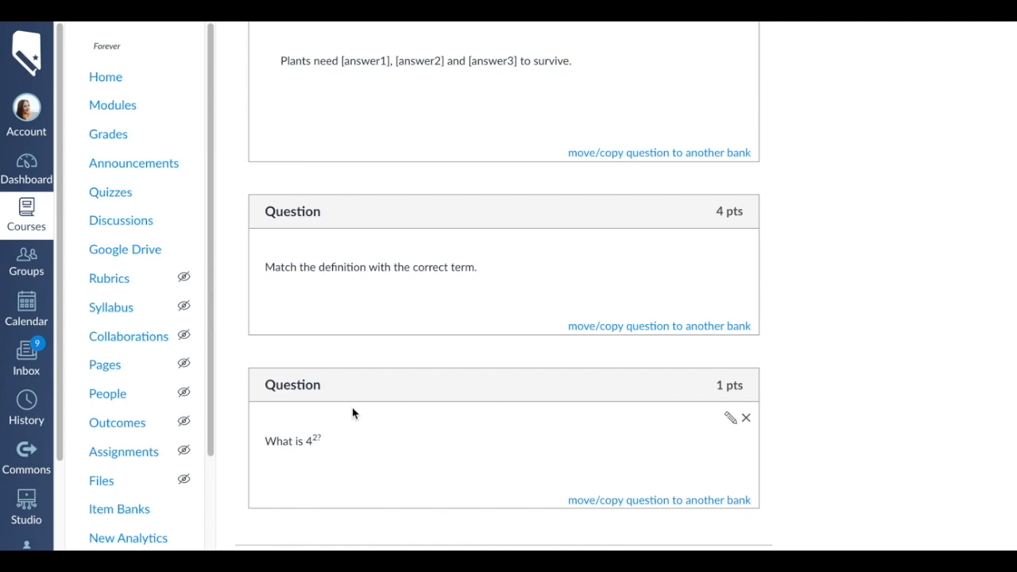
Add another question to the bank and set its type to Formula Question
{"action": "scroll", "coordinate": [819, 345], "scroll_direction": "up", "scroll_amount": 6}
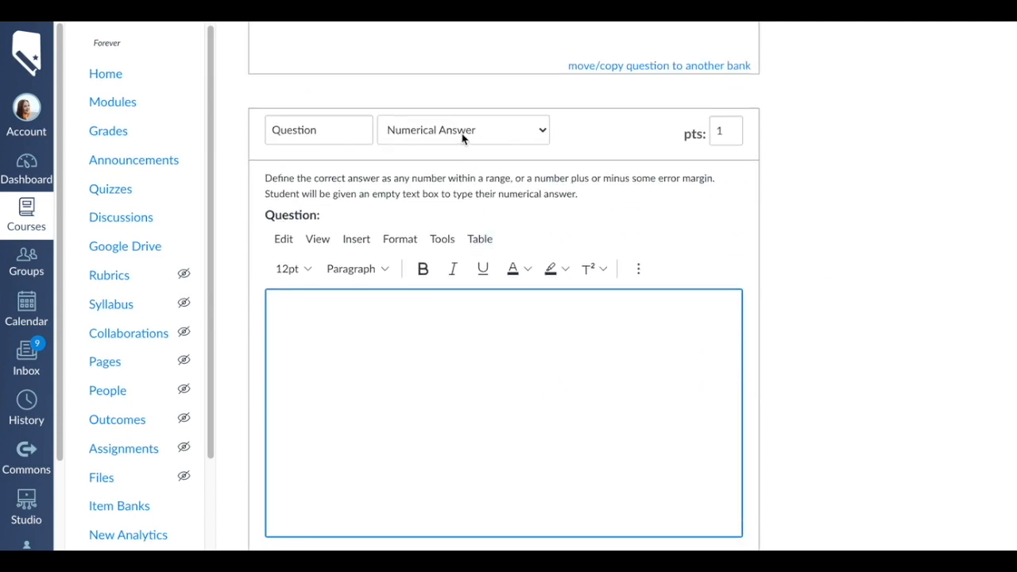
{"action": "left_click", "coordinate": [463, 133]}
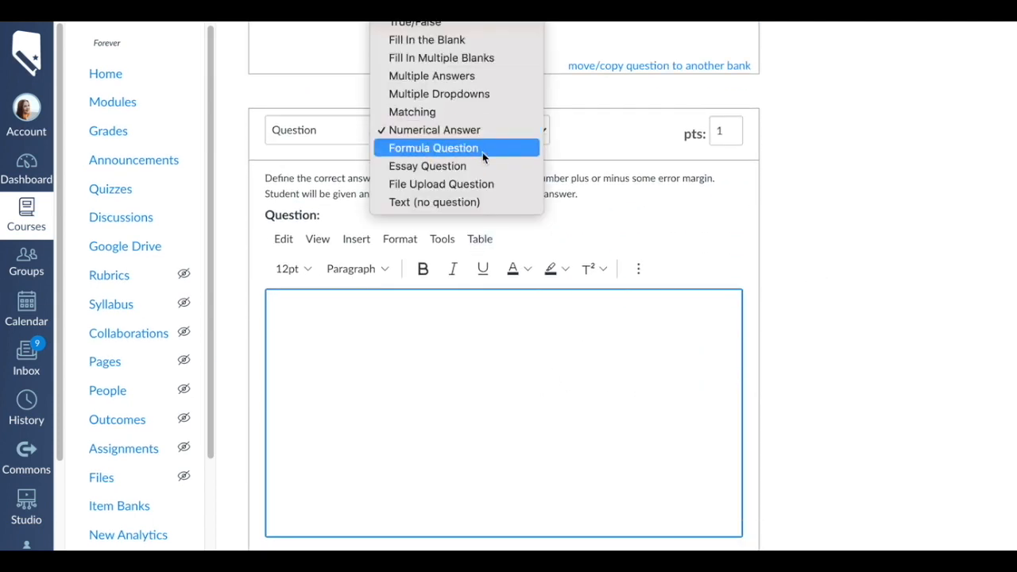
{"action": "left_click", "coordinate": [481, 150]}
{"action": "scroll", "coordinate": [445, 239], "scroll_direction": "down", "scroll_amount": 1}
Enter the formula question's text "What is 5 plus [x]?" with x as a bracketed variable
{"action": "left_click", "coordinate": [411, 321]}
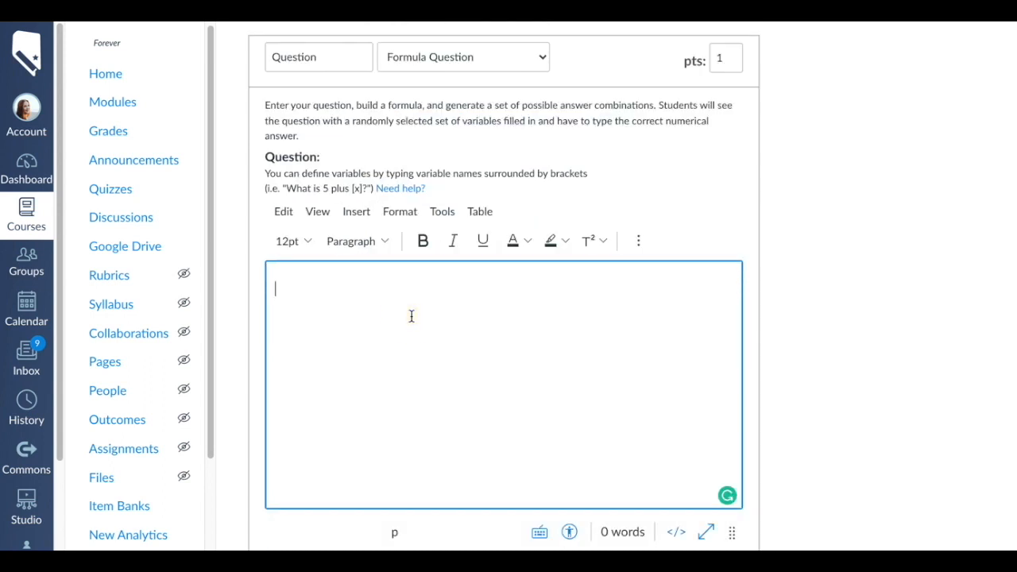
{"action": "left_click_drag", "start_coordinate": [352, 189], "coordinate": [363, 189]}
{"action": "left_click", "coordinate": [432, 316]}
{"action": "type", "text": "What is 5 "}
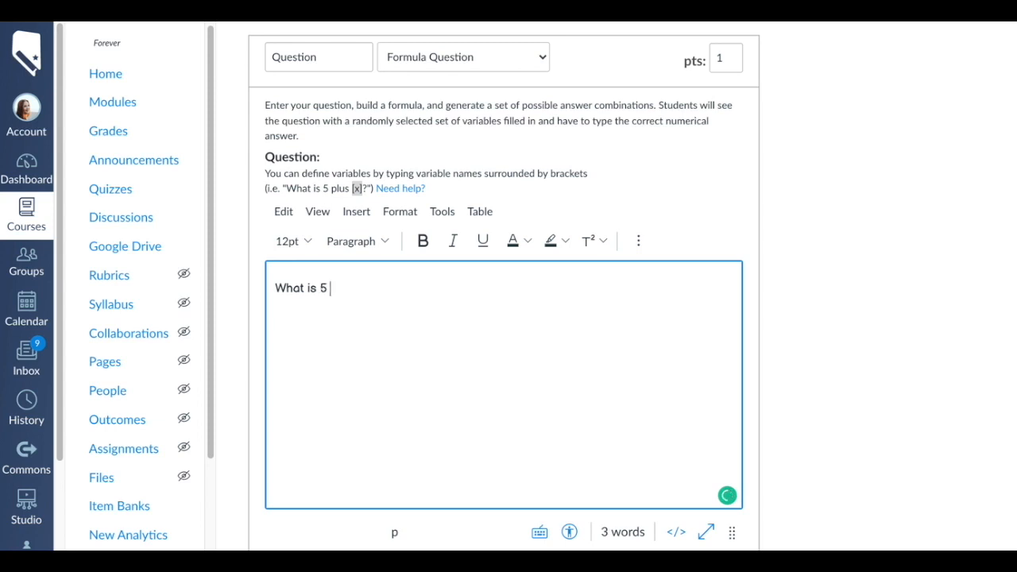
{"action": "type", "text": "plus [x]?"}
Set the maximum of variable x to 20 and recompute its example value
{"action": "scroll", "coordinate": [374, 321], "scroll_direction": "down", "scroll_amount": 3}
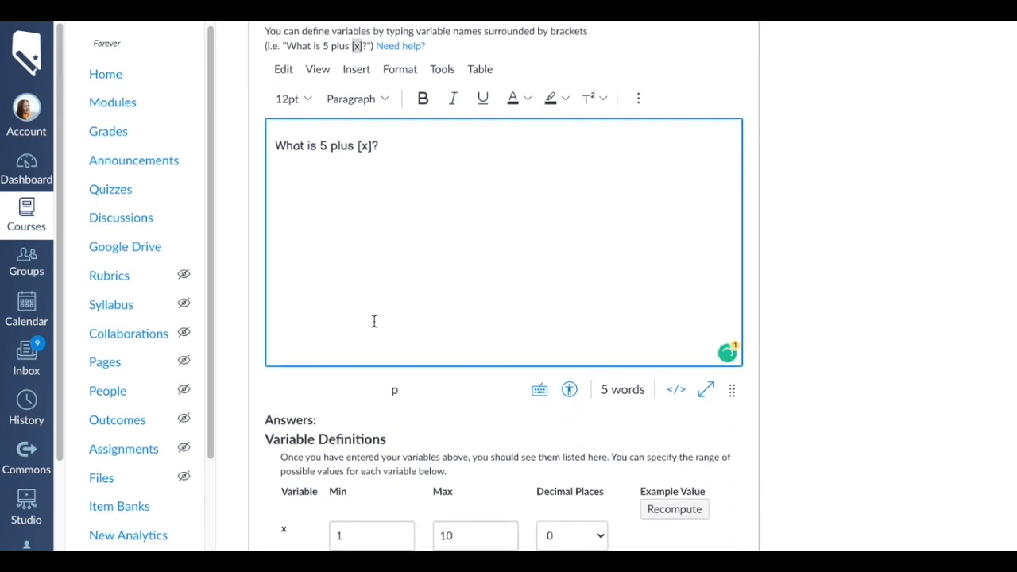
{"action": "scroll", "coordinate": [375, 321], "scroll_direction": "down", "scroll_amount": 1}
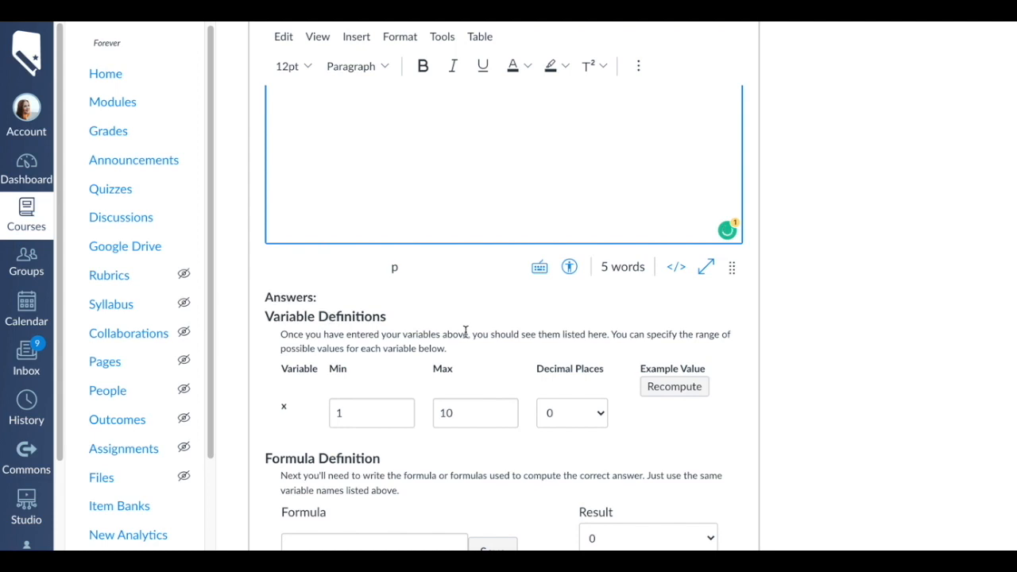
{"action": "scroll", "coordinate": [465, 332], "scroll_direction": "down", "scroll_amount": 1}
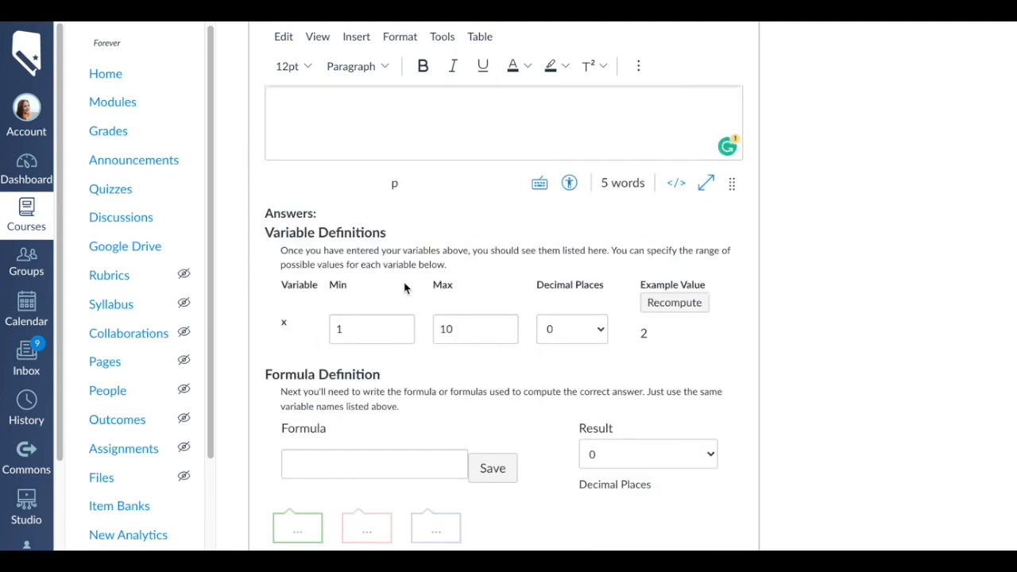
{"action": "left_click", "coordinate": [456, 333]}
{"action": "key", "text": "BackSpace"}
{"action": "key", "text": "BackSpace"}
{"action": "type", "text": "20"}
{"action": "left_click", "coordinate": [688, 303]}
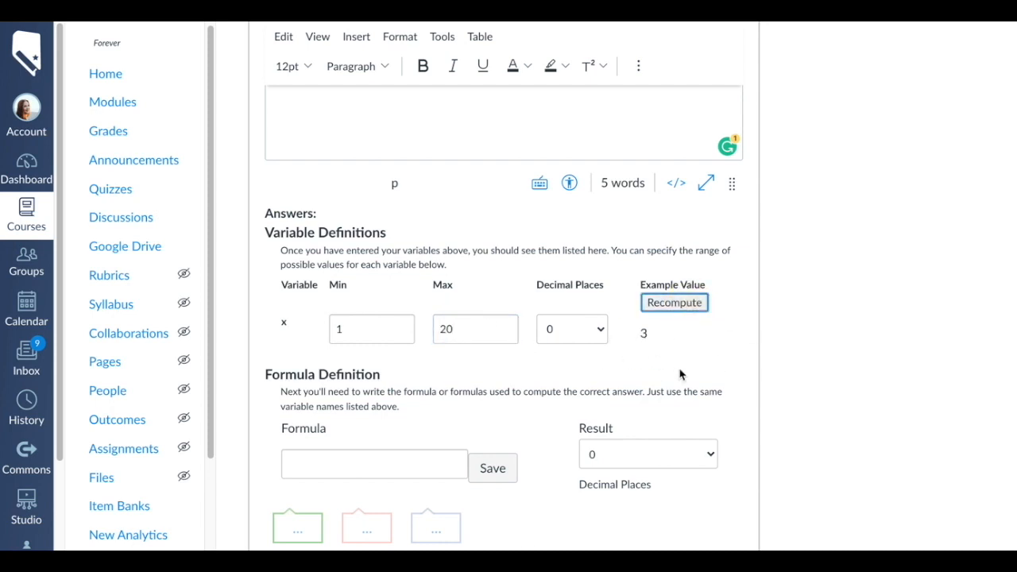
Define the formula 5+x as the computed answer of the formula question
{"action": "left_click", "coordinate": [401, 468]}
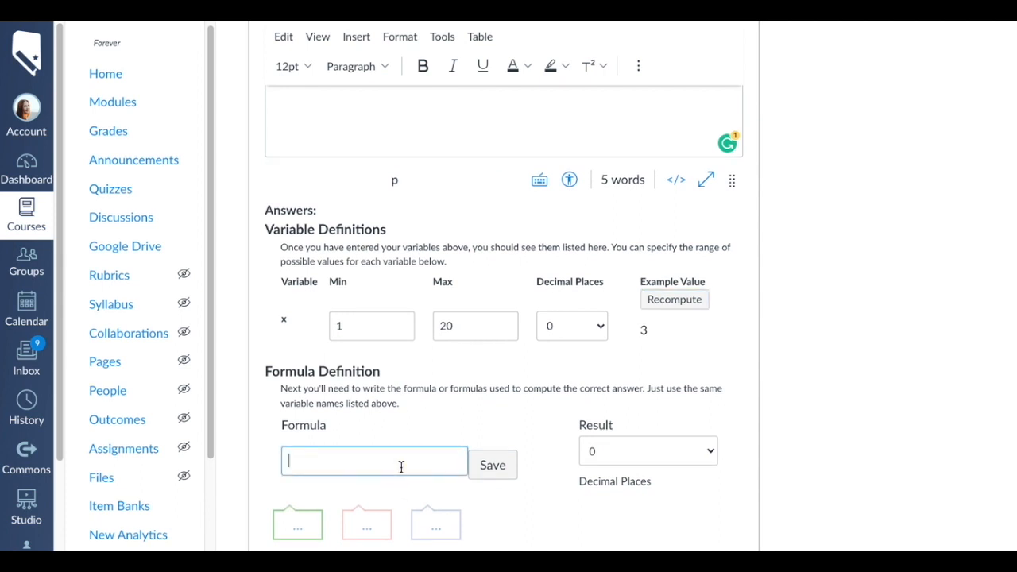
{"action": "scroll", "coordinate": [401, 467], "scroll_direction": "up", "scroll_amount": 4}
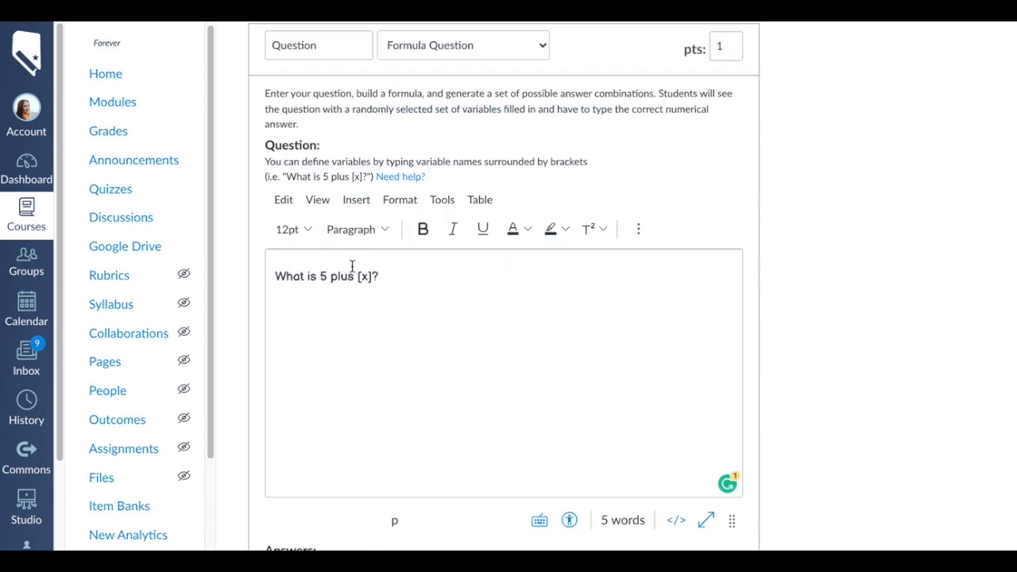
{"action": "scroll", "coordinate": [453, 363], "scroll_direction": "down", "scroll_amount": 4}
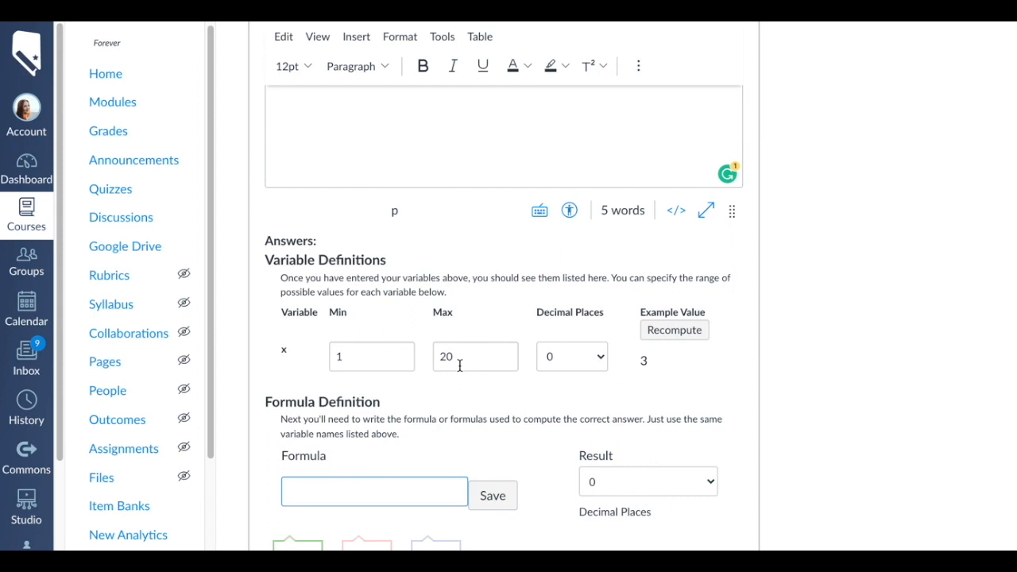
{"action": "type", "text": "5+x"}
{"action": "key", "text": "Return"}
Generate 4 possible value combinations for the formula question and save the question
{"action": "scroll", "coordinate": [581, 251], "scroll_direction": "down", "scroll_amount": 3}
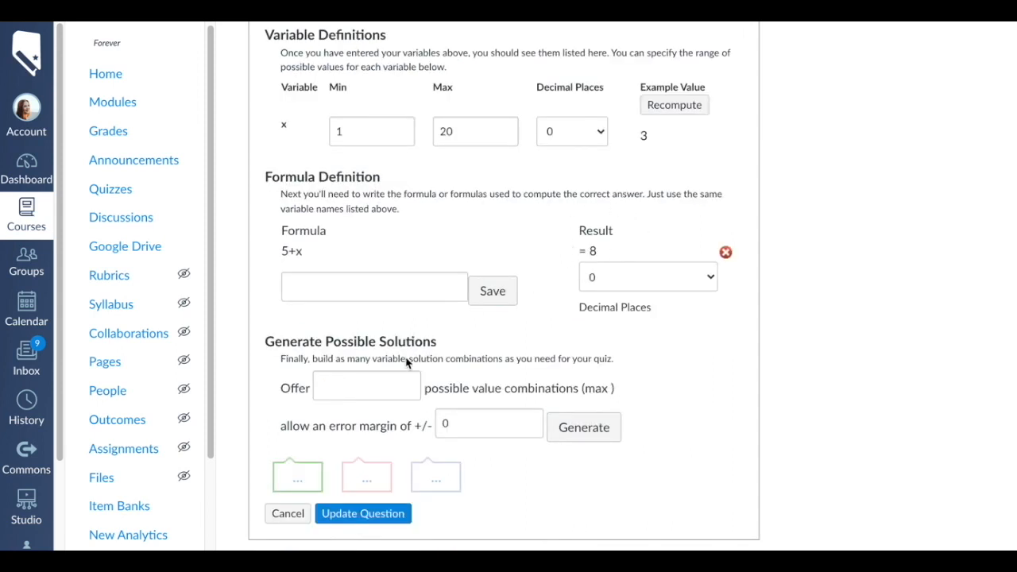
{"action": "left_click", "coordinate": [359, 378]}
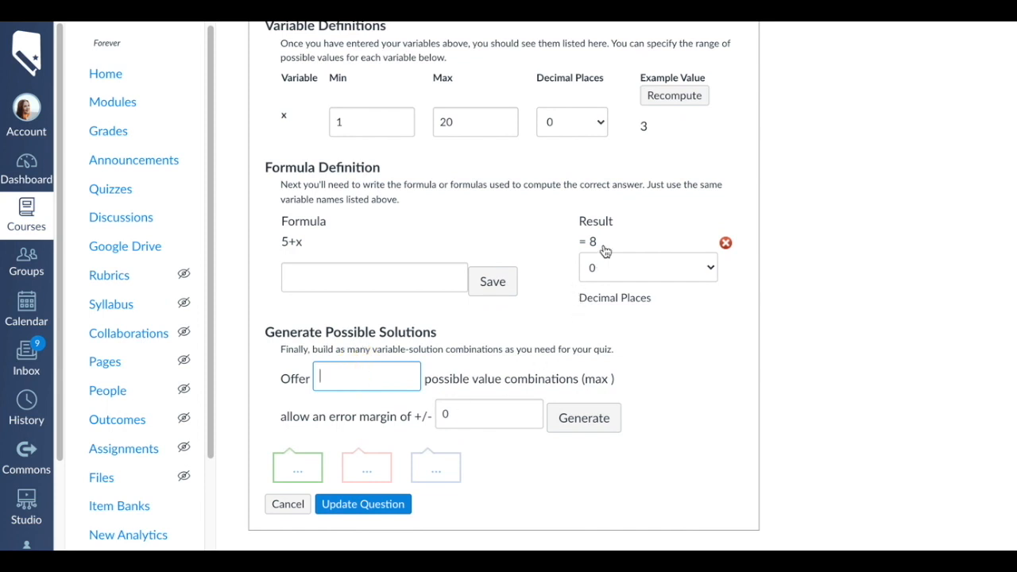
{"action": "type", "text": "4"}
{"action": "scroll", "coordinate": [694, 422], "scroll_direction": "down", "scroll_amount": 2}
{"action": "left_click", "coordinate": [577, 257]}
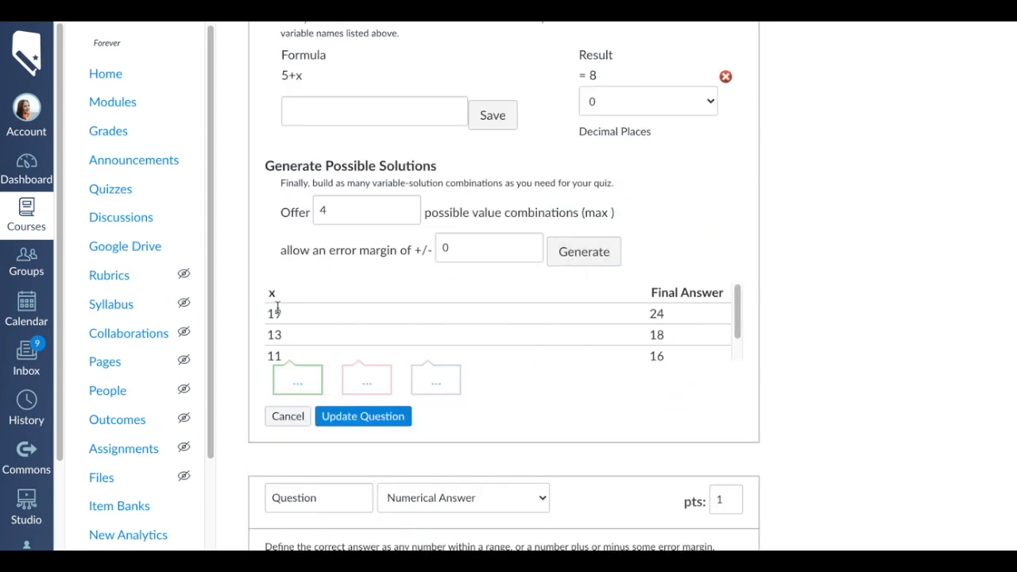
{"action": "left_click", "coordinate": [380, 417]}
Enter "Type a prompt." as the essay question's text and save the question
{"action": "scroll", "coordinate": [319, 190], "scroll_direction": "down", "scroll_amount": 5}
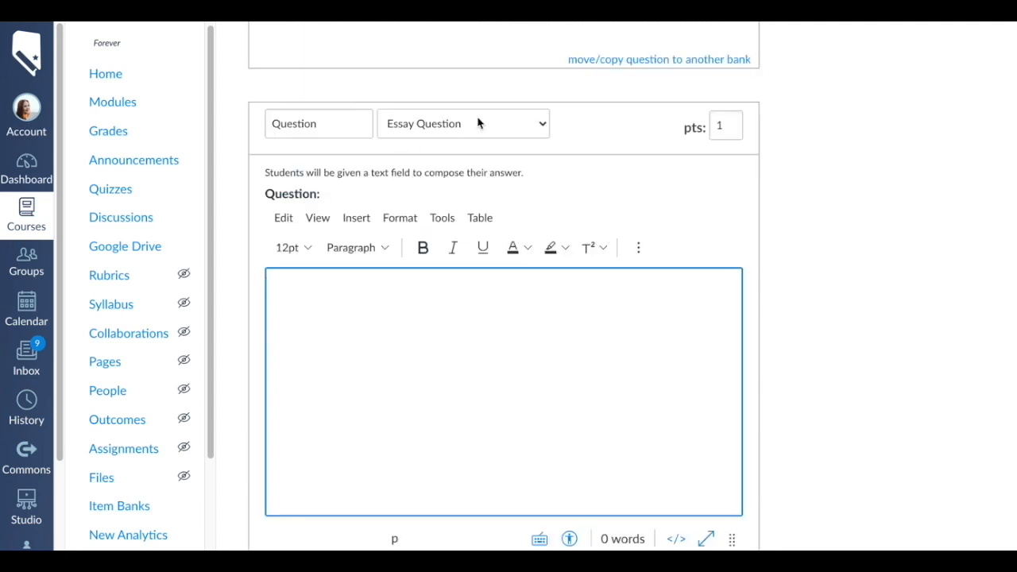
{"action": "left_click", "coordinate": [433, 314]}
{"action": "left_click", "coordinate": [433, 314]}
{"action": "scroll", "coordinate": [433, 314], "scroll_direction": "down", "scroll_amount": 1}
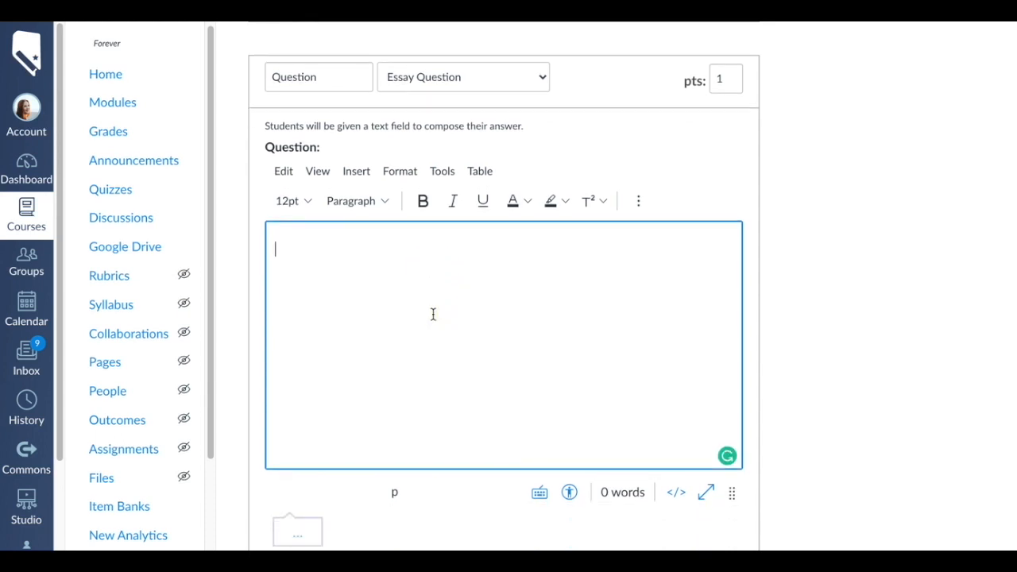
{"action": "scroll", "coordinate": [431, 313], "scroll_direction": "down", "scroll_amount": 1}
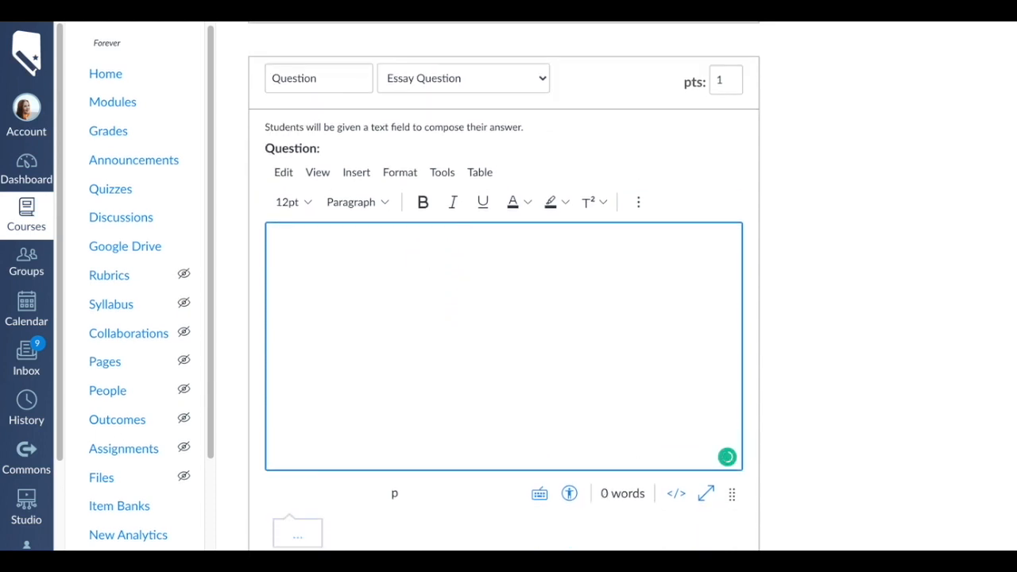
{"action": "type", "text": "Type a prompt"}
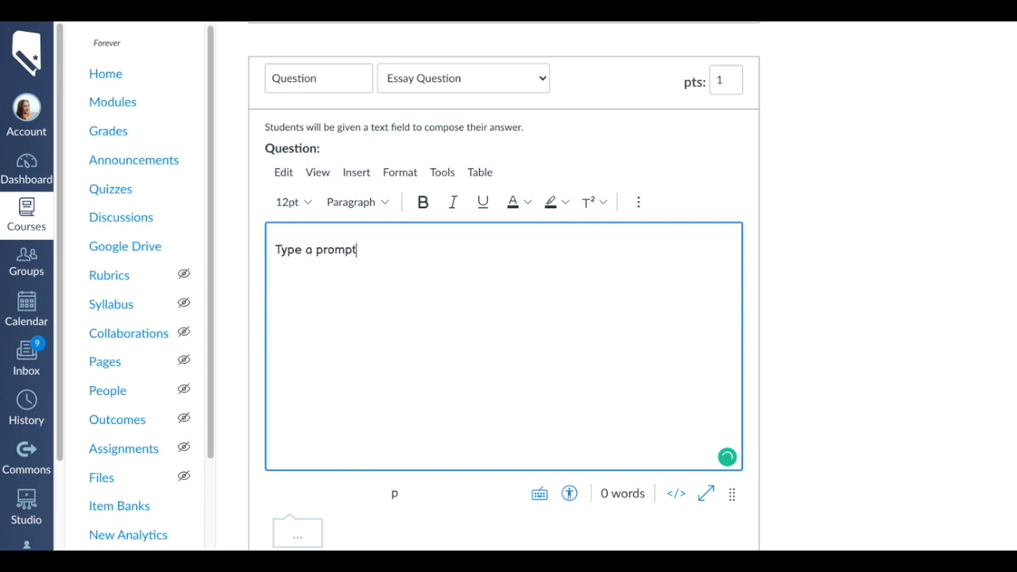
{"action": "scroll", "coordinate": [440, 298], "scroll_direction": "down", "scroll_amount": 2}
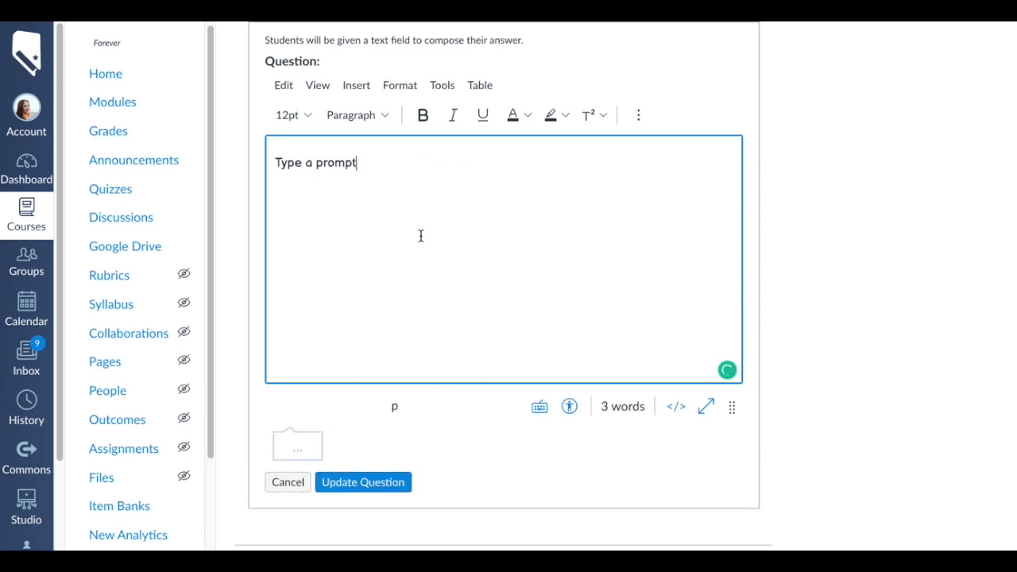
{"action": "type", "text": "."}
{"action": "left_click", "coordinate": [348, 487]}
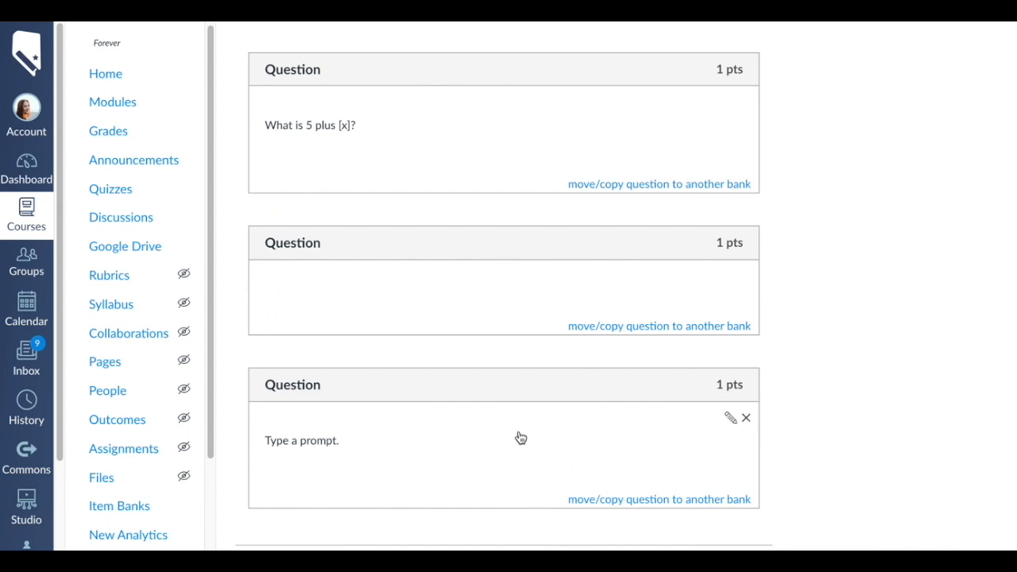
Add another question to the bank and set its type to File Upload Question
{"action": "scroll", "coordinate": [622, 429], "scroll_direction": "up", "scroll_amount": 10}
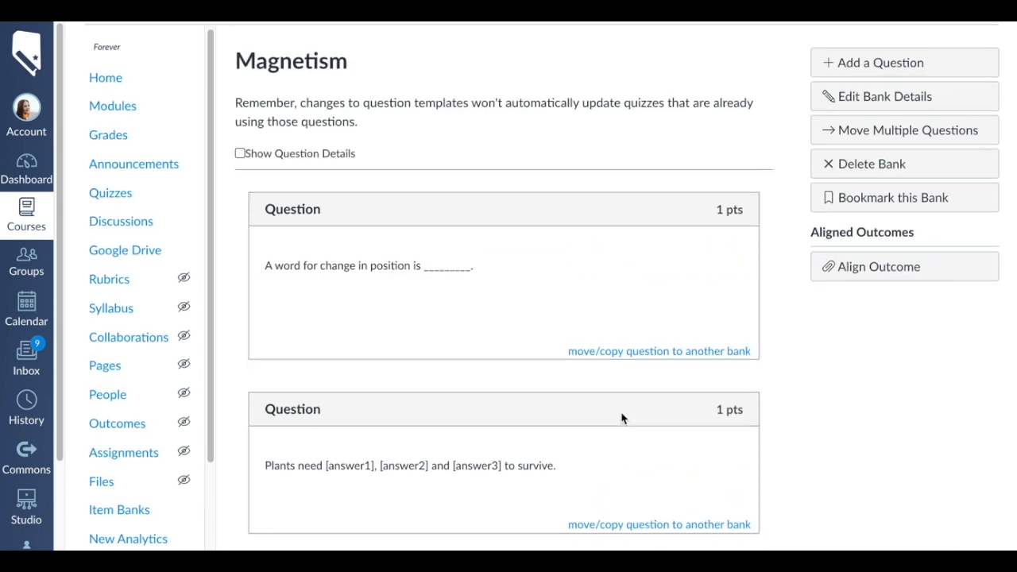
{"action": "left_click", "coordinate": [831, 115]}
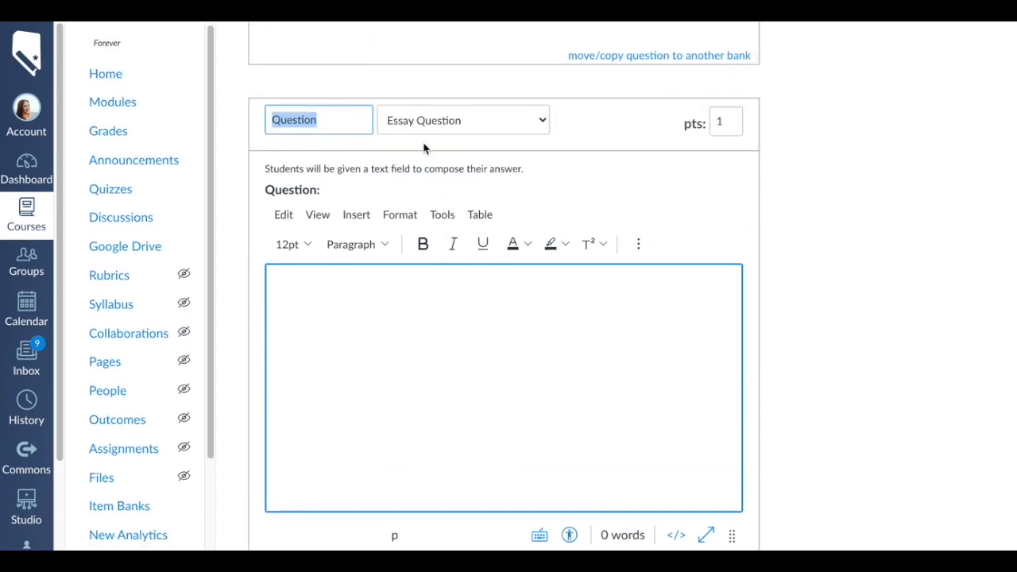
{"action": "left_click", "coordinate": [423, 123]}
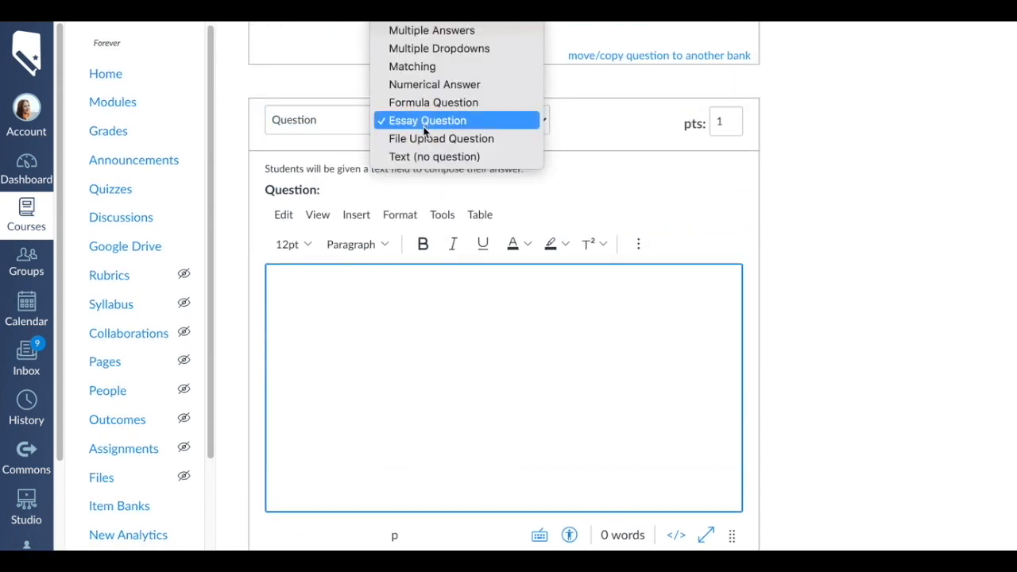
{"action": "left_click", "coordinate": [460, 140]}
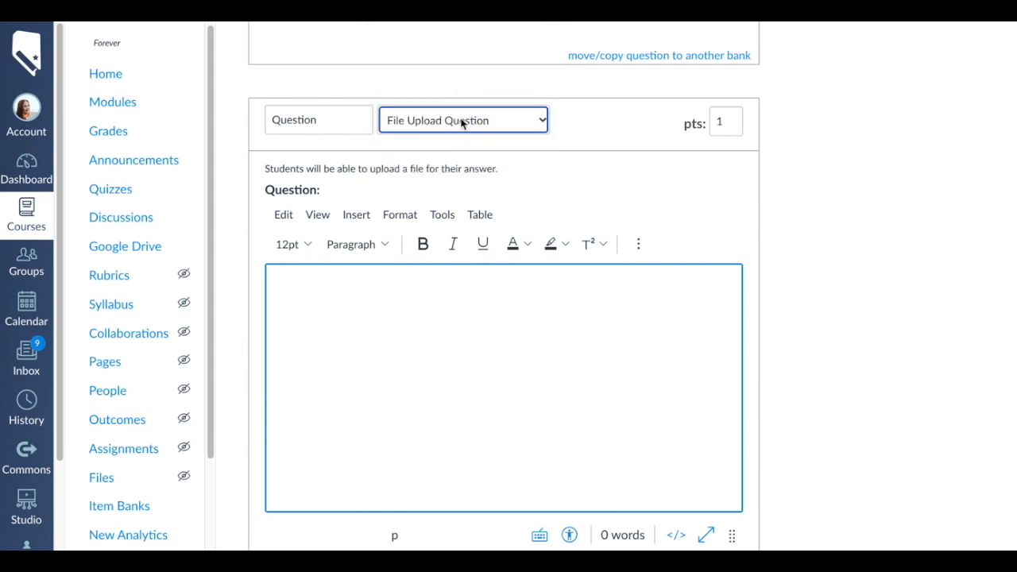
{"action": "left_click", "coordinate": [461, 123]}
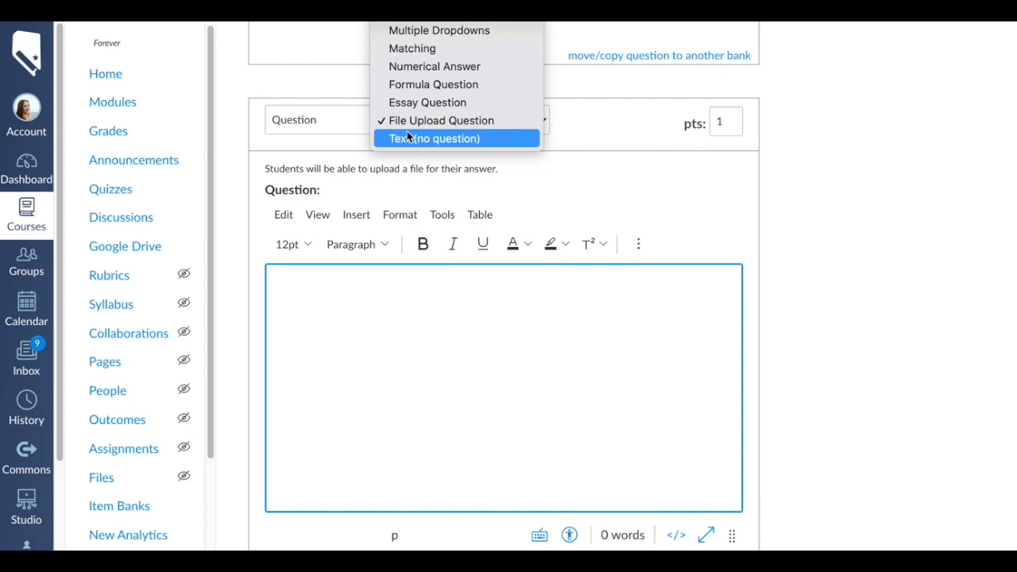
{"action": "left_click", "coordinate": [439, 119]}
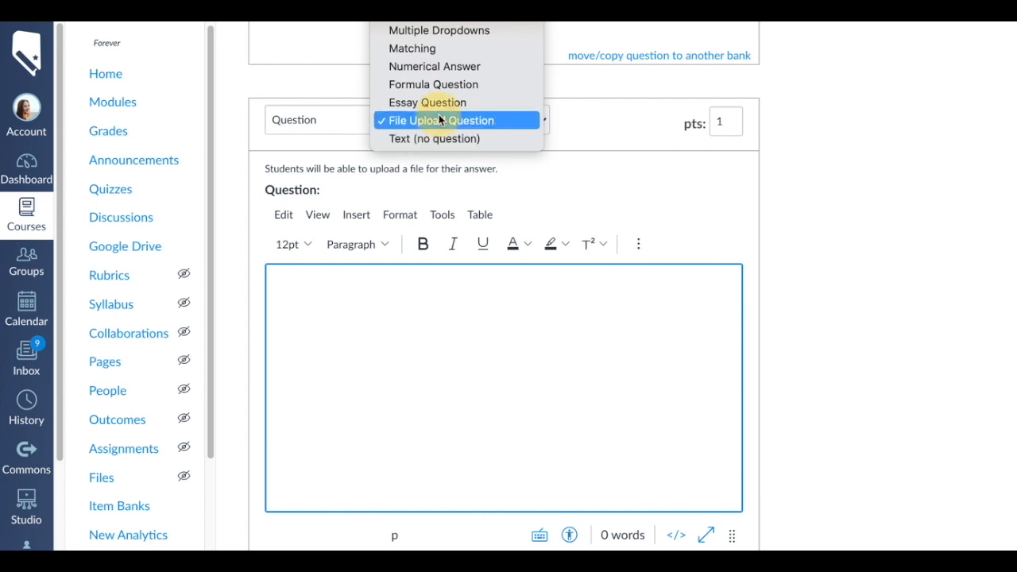
Enter "Upload a picture of their written work." as the file upload question's text and save the question
{"action": "left_click", "coordinate": [453, 350]}
{"action": "scroll", "coordinate": [453, 350], "scroll_direction": "down", "scroll_amount": 2}
{"action": "scroll", "coordinate": [452, 349], "scroll_direction": "up", "scroll_amount": 2}
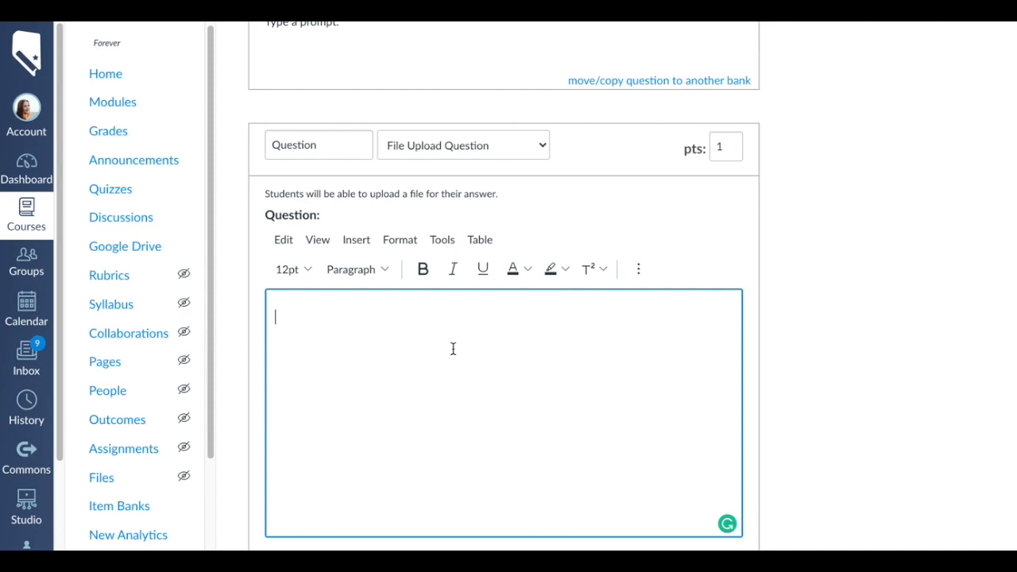
{"action": "scroll", "coordinate": [449, 353], "scroll_direction": "up", "scroll_amount": 2}
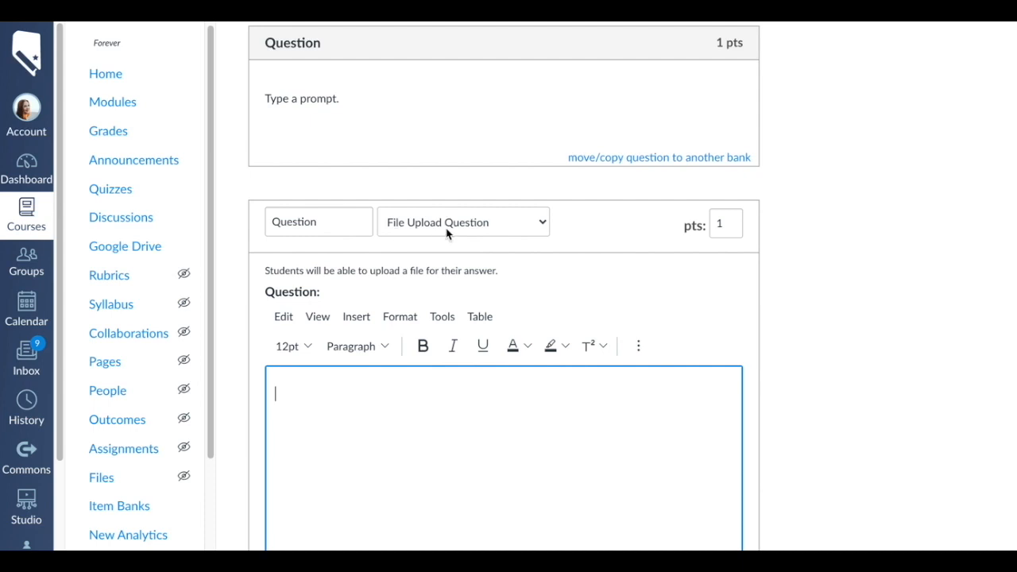
{"action": "scroll", "coordinate": [419, 449], "scroll_direction": "down", "scroll_amount": 2}
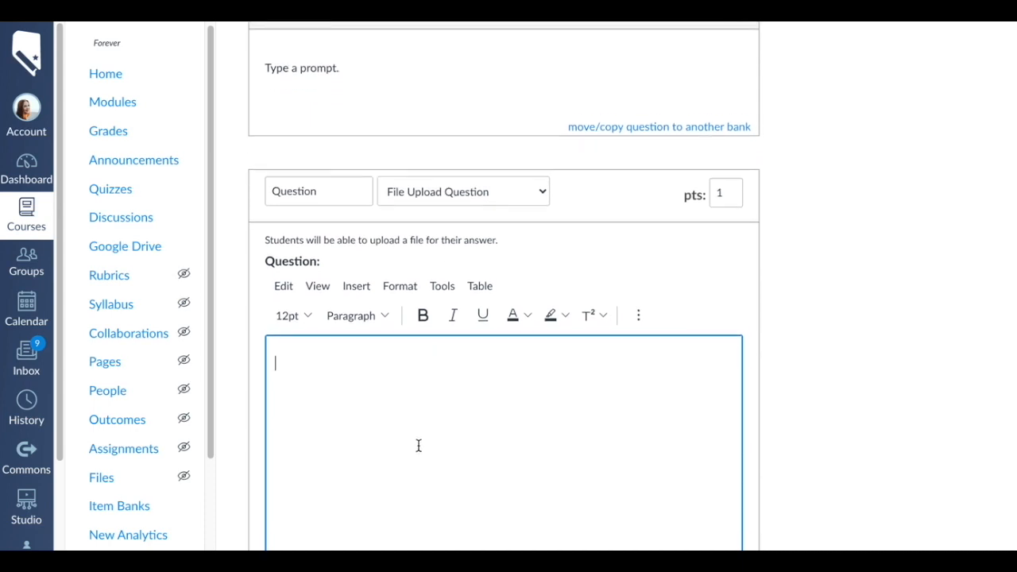
{"action": "type", "text": "Upload"}
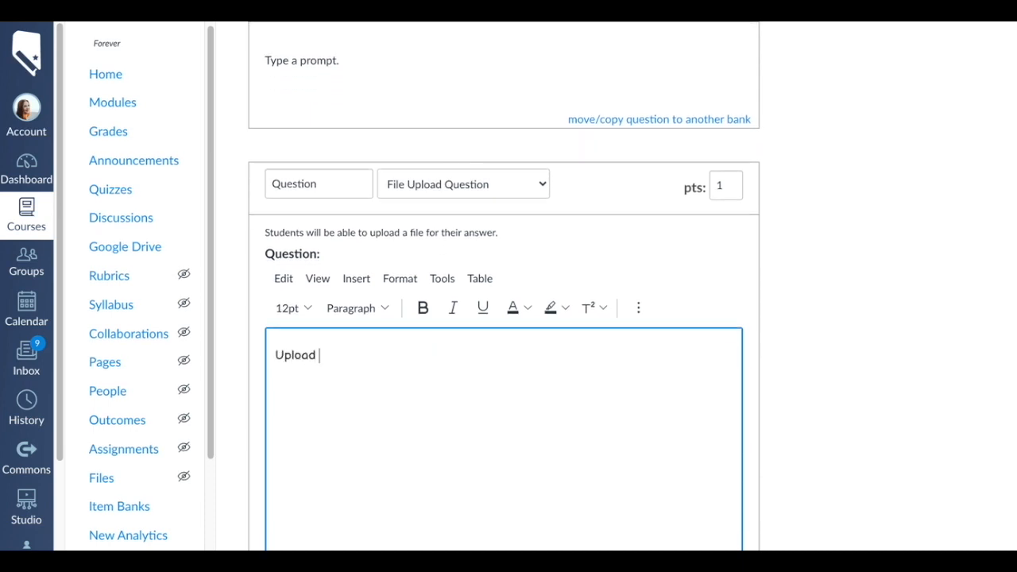
{"action": "type", "text": " a picture of their"}
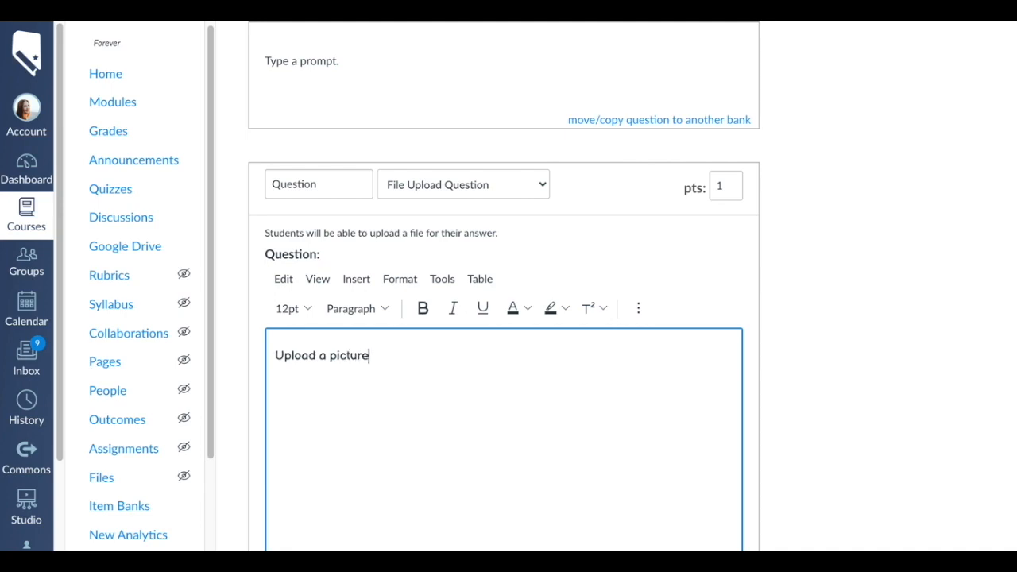
{"action": "type", "text": " wi"}
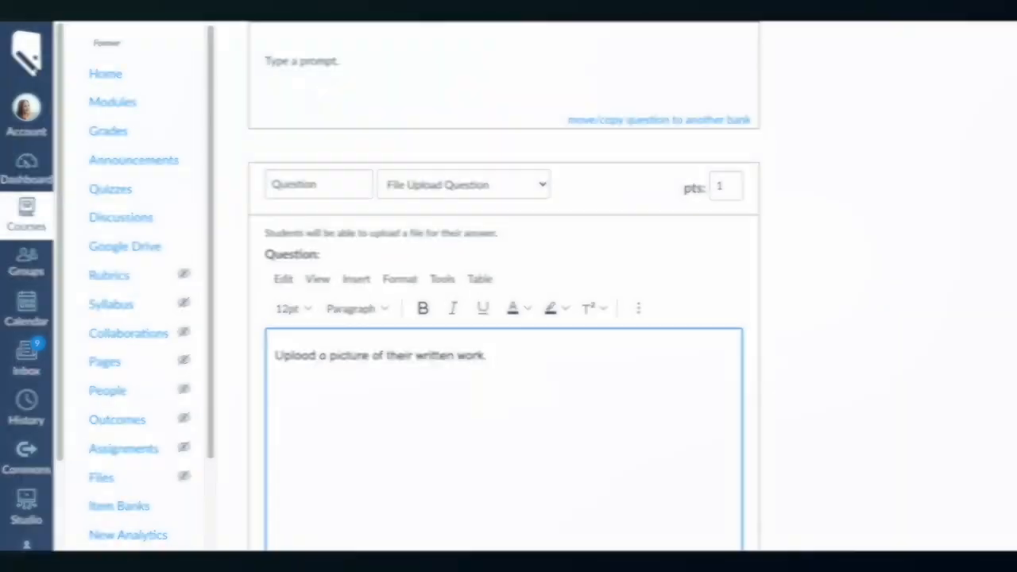
{"action": "scroll", "coordinate": [449, 444], "scroll_direction": "down", "scroll_amount": 1}
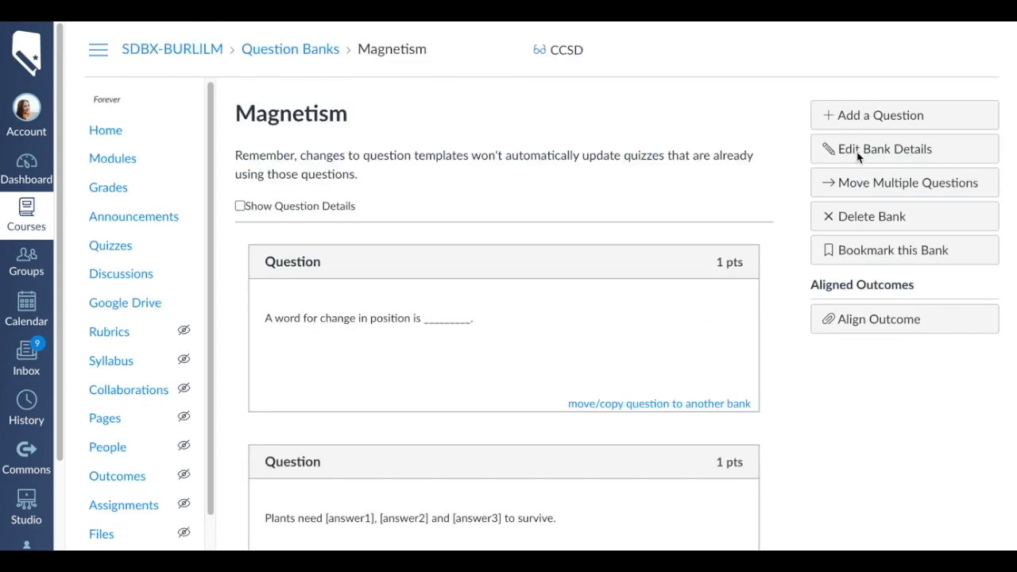
Try to rename the Magnetism question bank to "Demo Questions"
{"action": "left_click", "coordinate": [854, 151]}
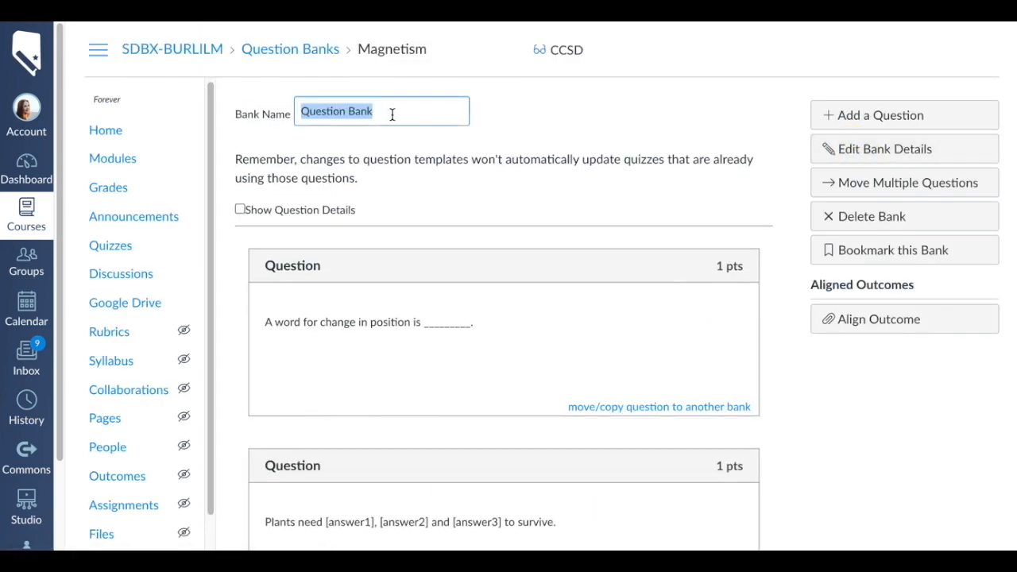
{"action": "key", "text": "BackSpace"}
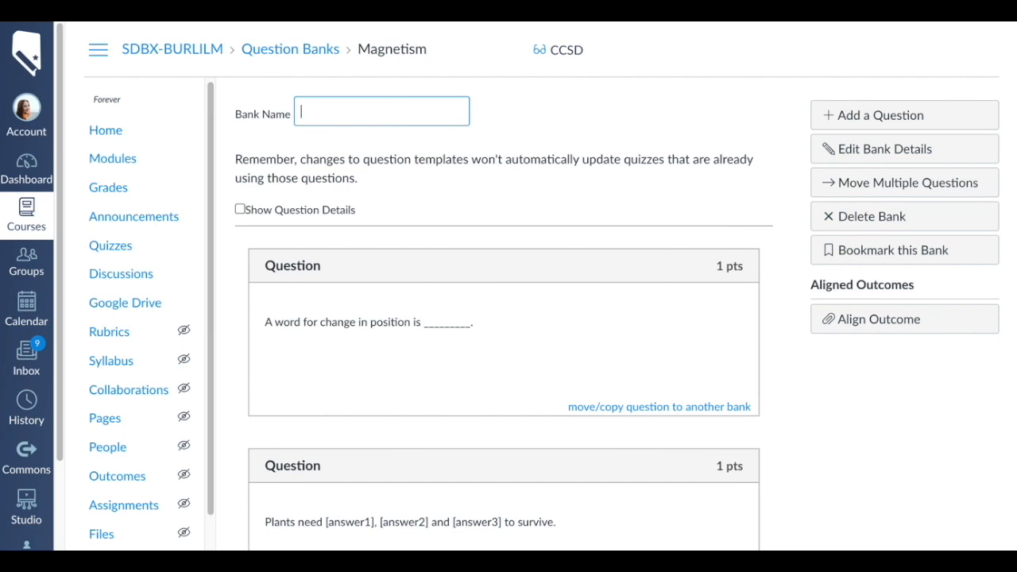
{"action": "type", "text": "Demo Questions"}
{"action": "left_click", "coordinate": [403, 189]}
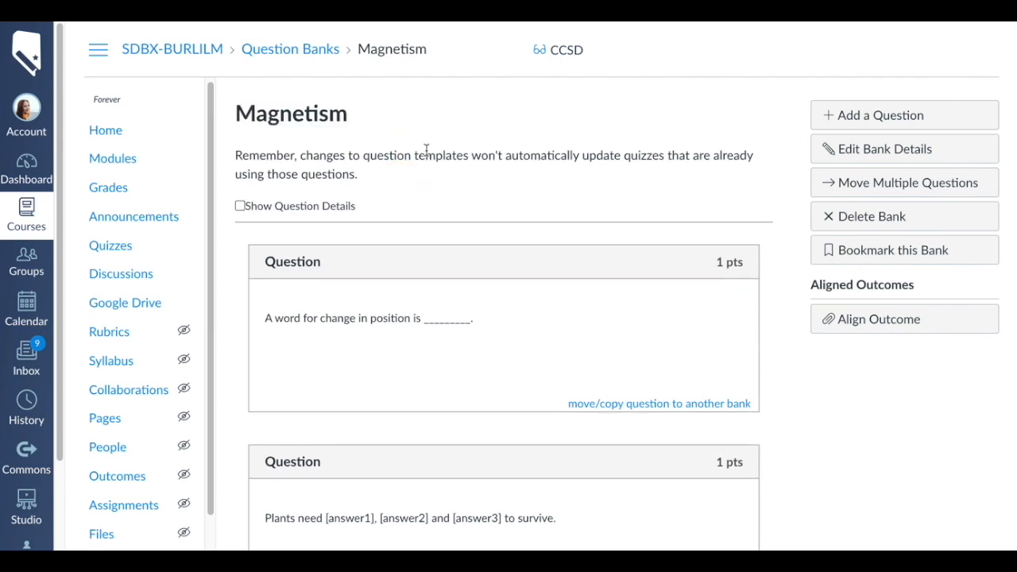
{"action": "left_click", "coordinate": [909, 151]}
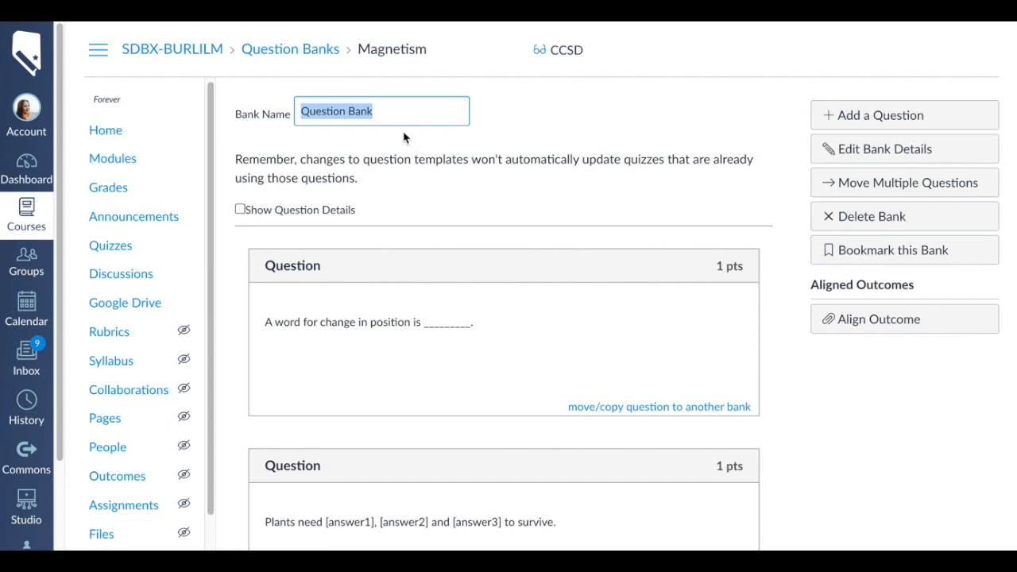
{"action": "type", "text": "Demo "}
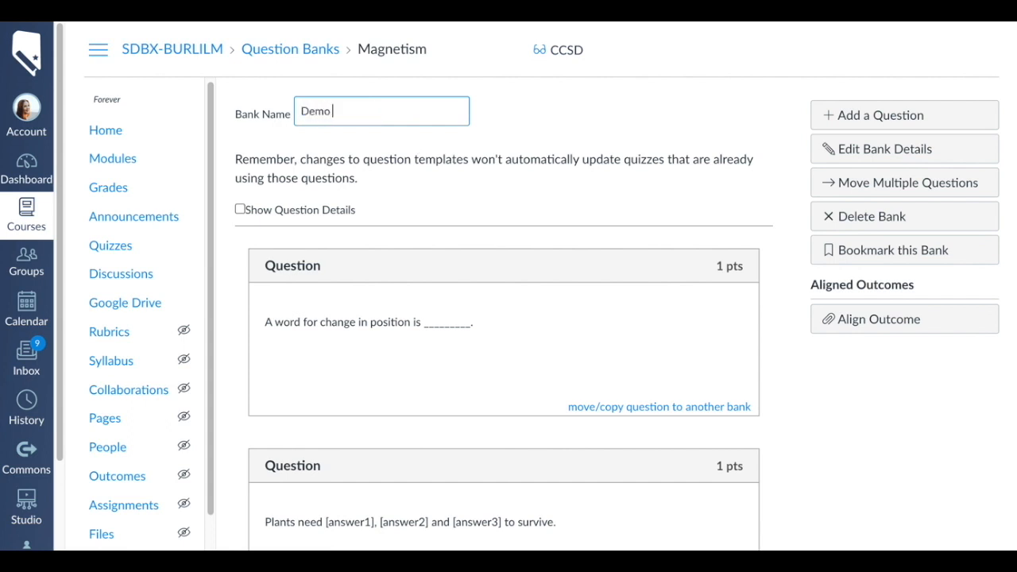
{"action": "type", "text": "Questions"}
{"action": "left_click", "coordinate": [244, 105]}
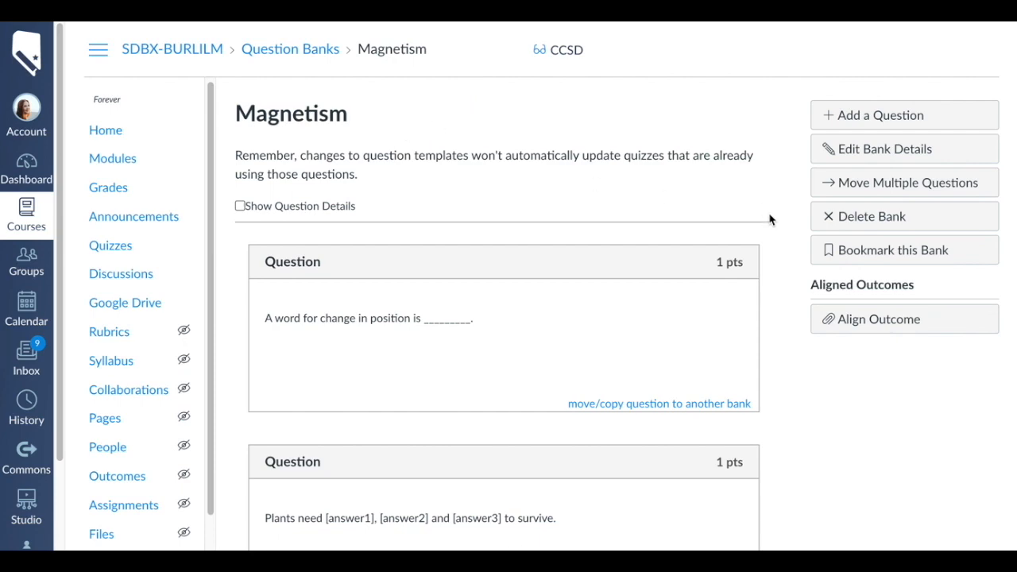
Bookmark the Magnetism question bank and go to the course's Quizzes page
{"action": "scroll", "coordinate": [770, 283], "scroll_direction": "down", "scroll_amount": 15}
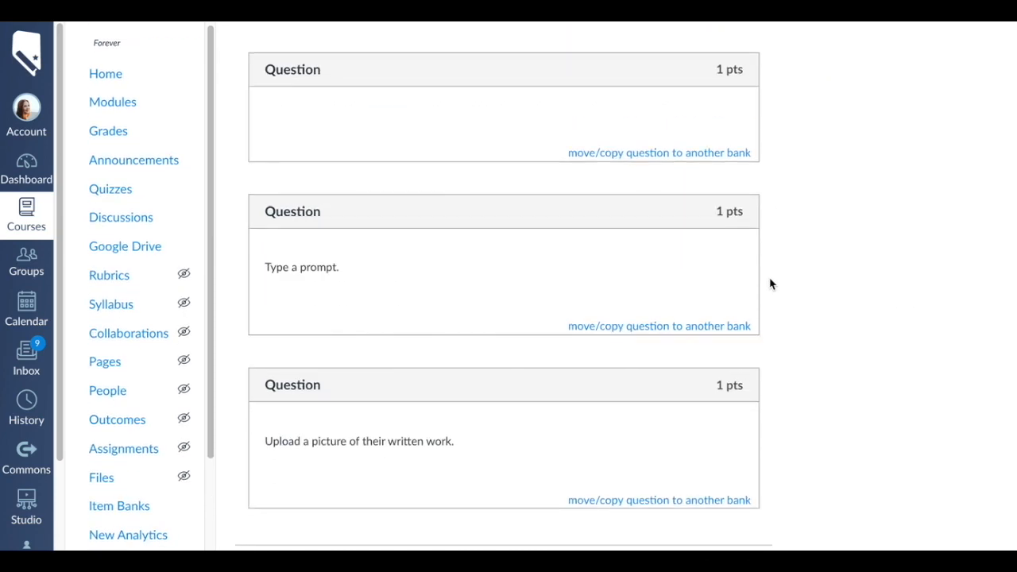
{"action": "scroll", "coordinate": [771, 283], "scroll_direction": "up", "scroll_amount": 15}
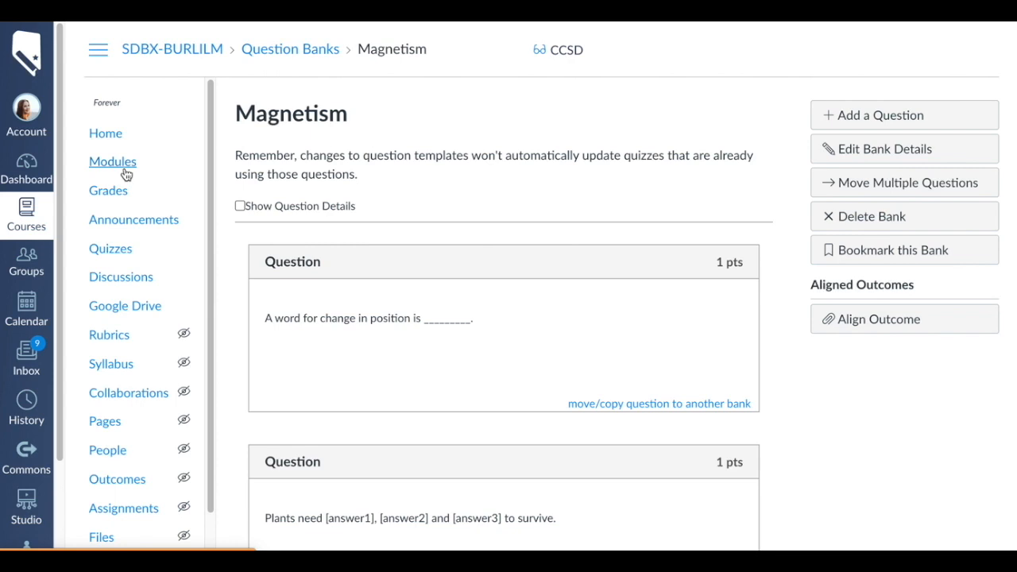
{"action": "left_click", "coordinate": [836, 256]}
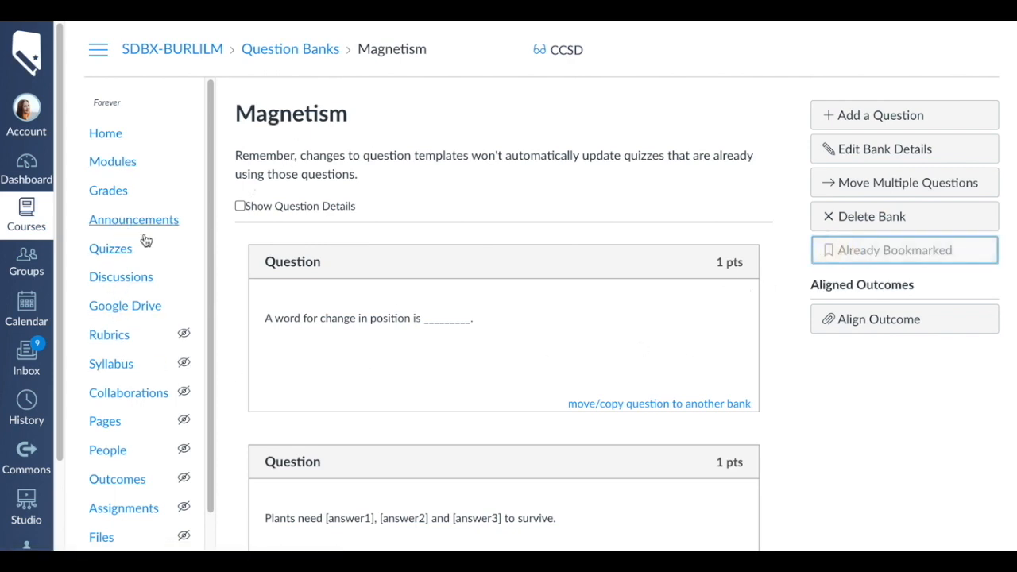
{"action": "left_click", "coordinate": [113, 254]}
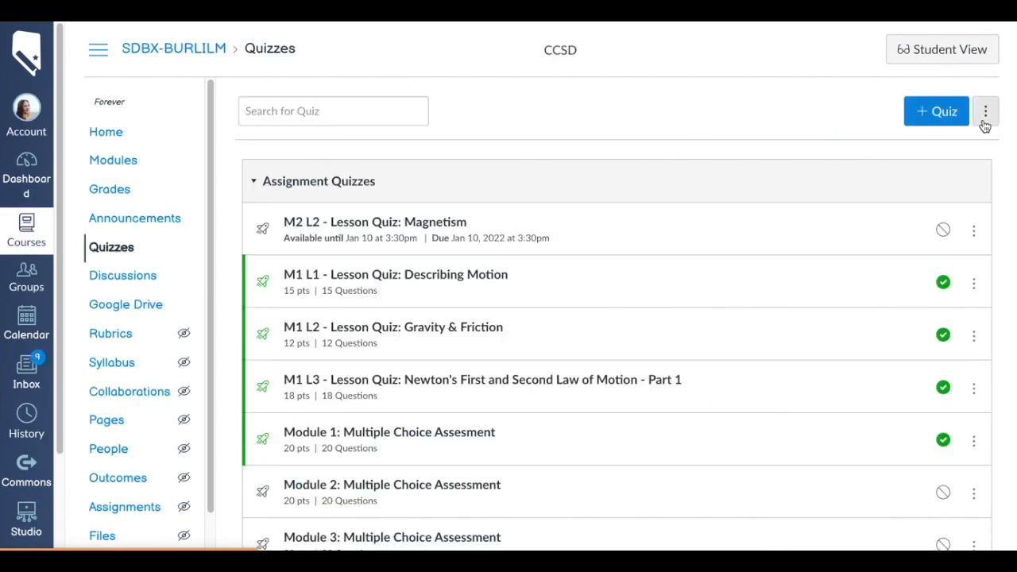
Look over the course's question banks and return to the Quizzes page
{"action": "left_click", "coordinate": [985, 112]}
{"action": "left_click", "coordinate": [949, 160]}
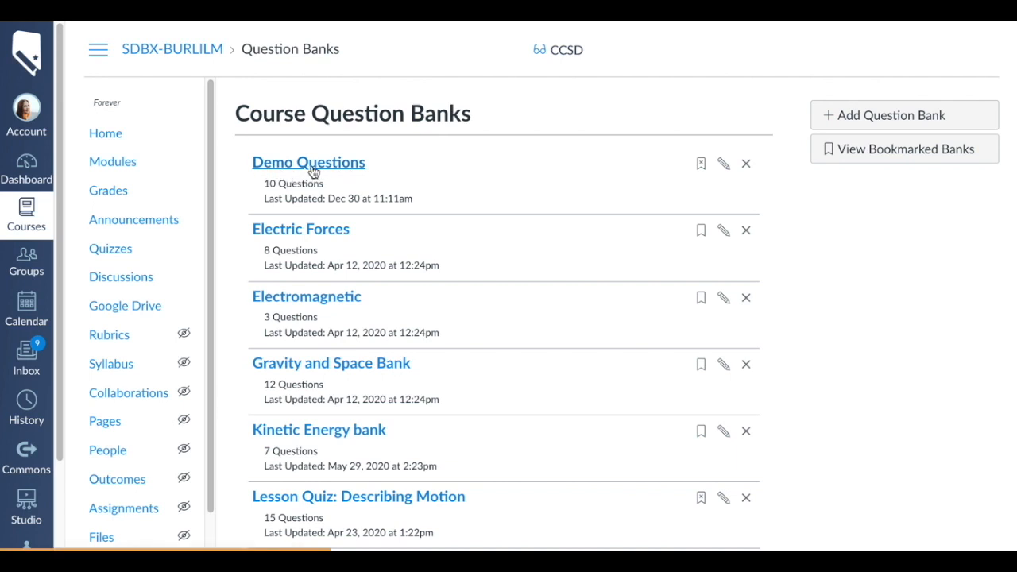
{"action": "left_click", "coordinate": [105, 249]}
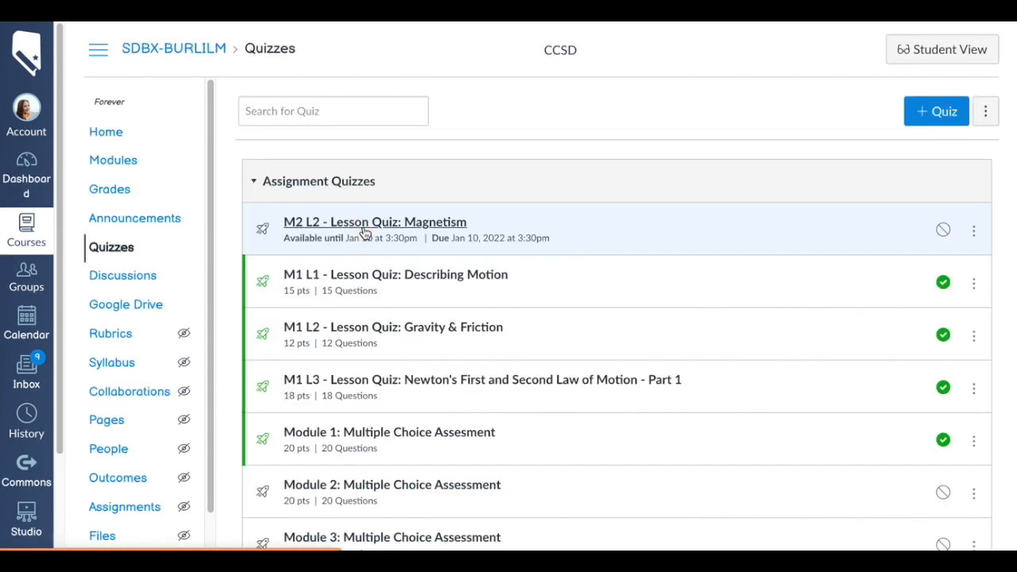
Edit the M2 L2 Magnetism lesson quiz, retitling it "M2 L2 - Lesson Quiz: Demo Question", and go to its questions
{"action": "left_click", "coordinate": [364, 229]}
{"action": "left_click", "coordinate": [709, 112]}
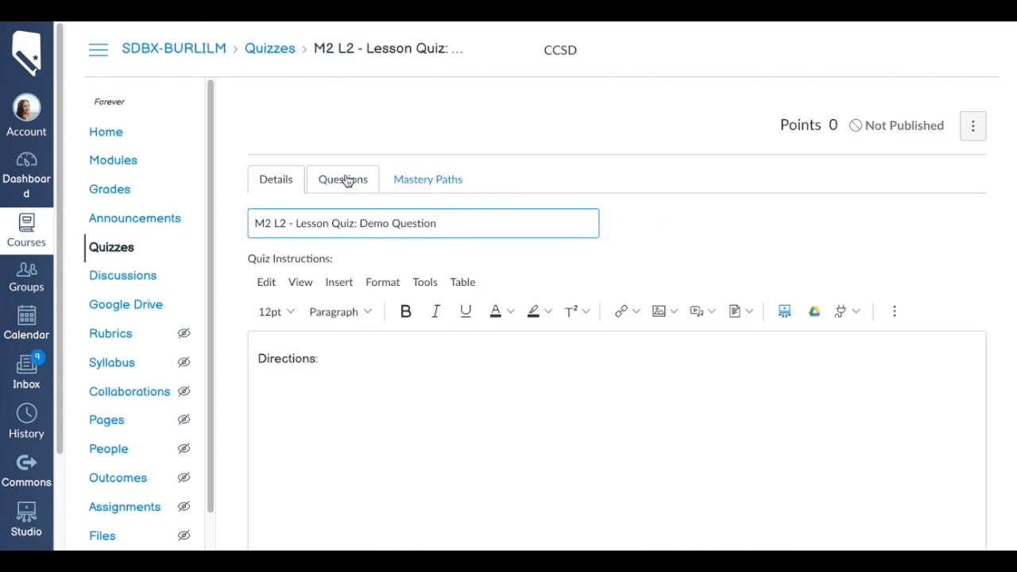
{"action": "left_click", "coordinate": [344, 178]}
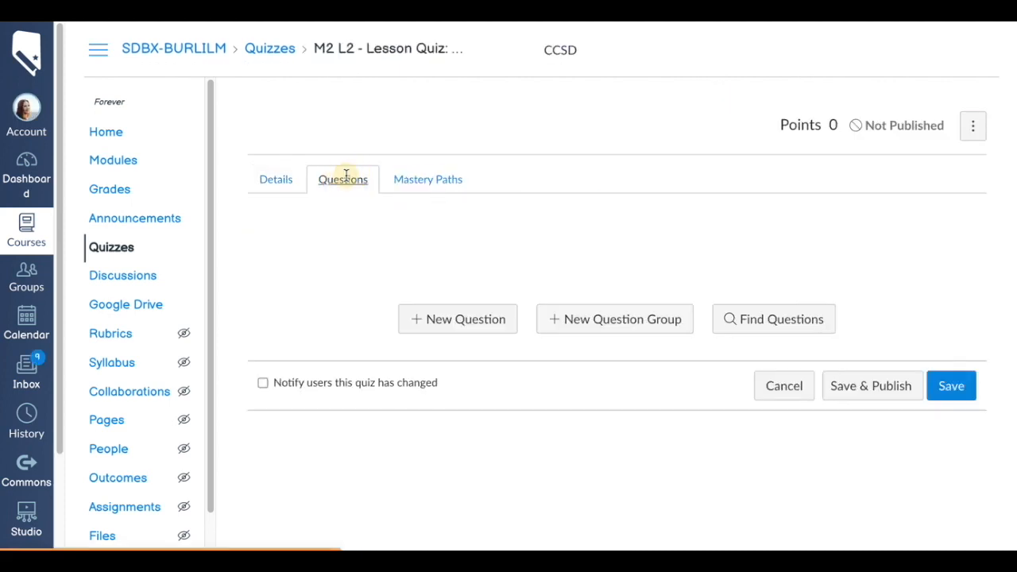
Add a question group to the quiz and link it to the Demo Questions bank
{"action": "left_click", "coordinate": [577, 318]}
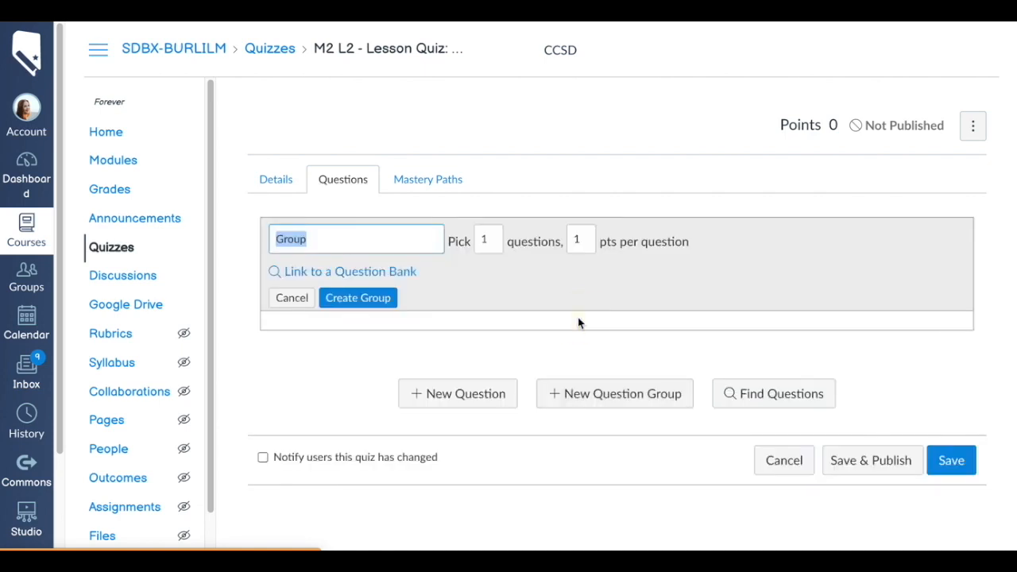
{"action": "left_click", "coordinate": [297, 273]}
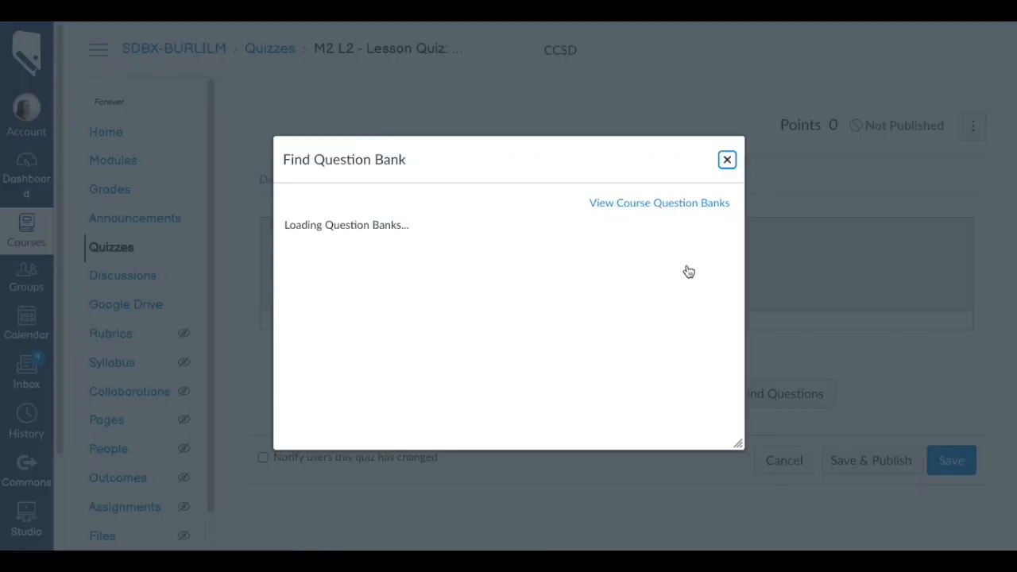
{"action": "left_click", "coordinate": [364, 255]}
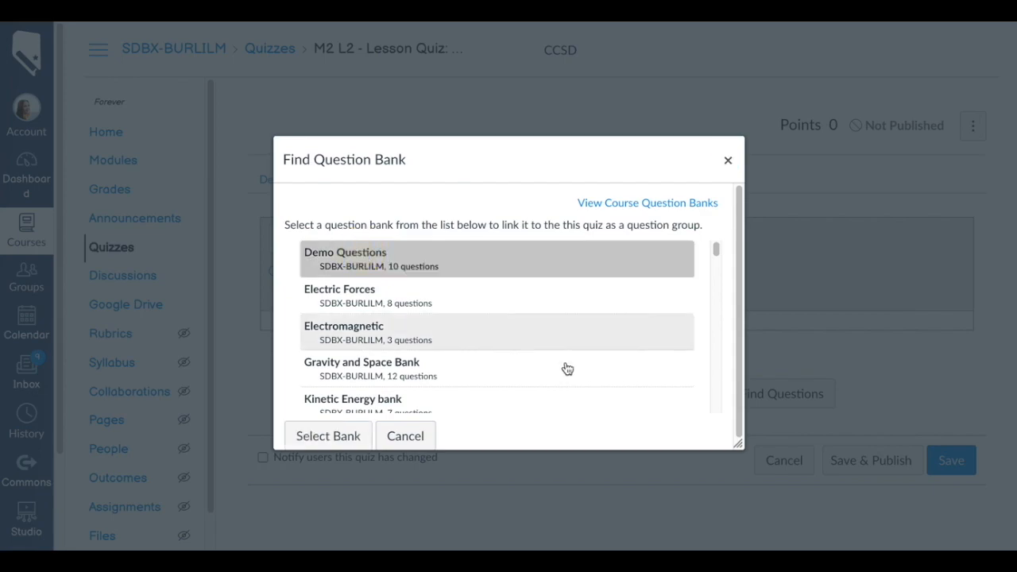
{"action": "left_click", "coordinate": [326, 429]}
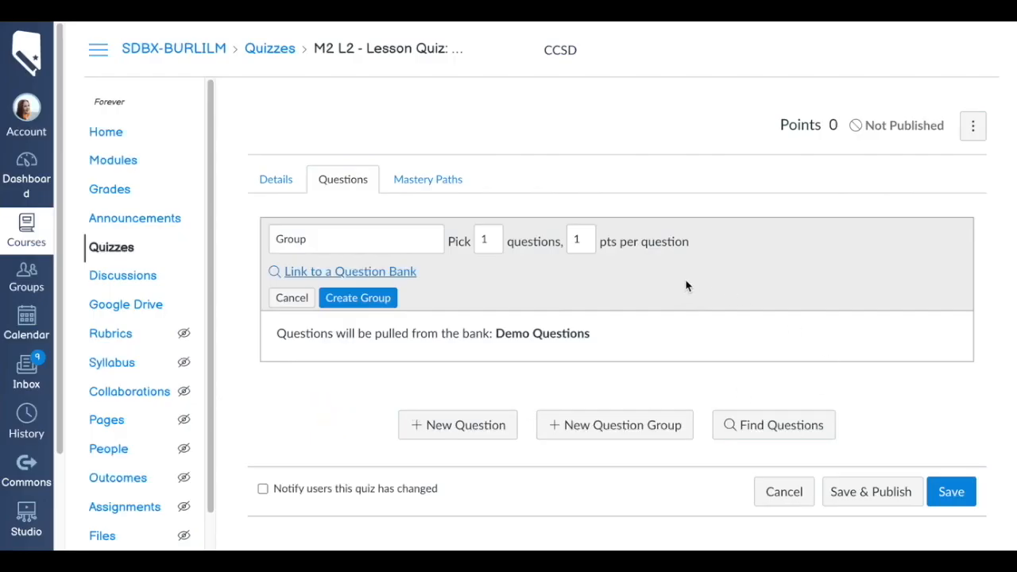
Set the Demo Questions group to pick 10 questions
{"action": "left_click", "coordinate": [486, 238]}
{"action": "type", "text": "0"}
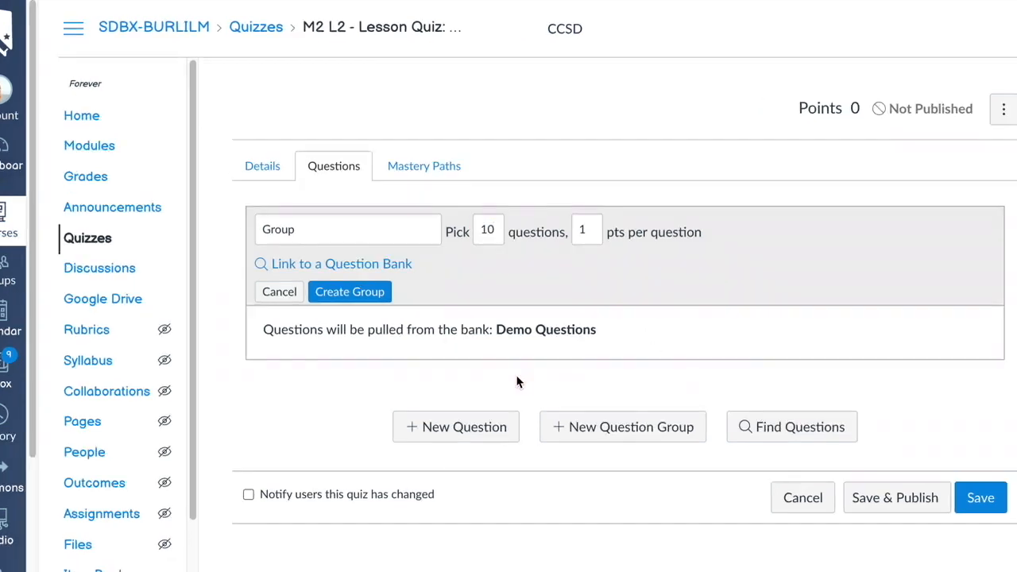
{"action": "left_click", "coordinate": [515, 383]}
{"action": "left_click_drag", "start_coordinate": [493, 329], "coordinate": [608, 328]}
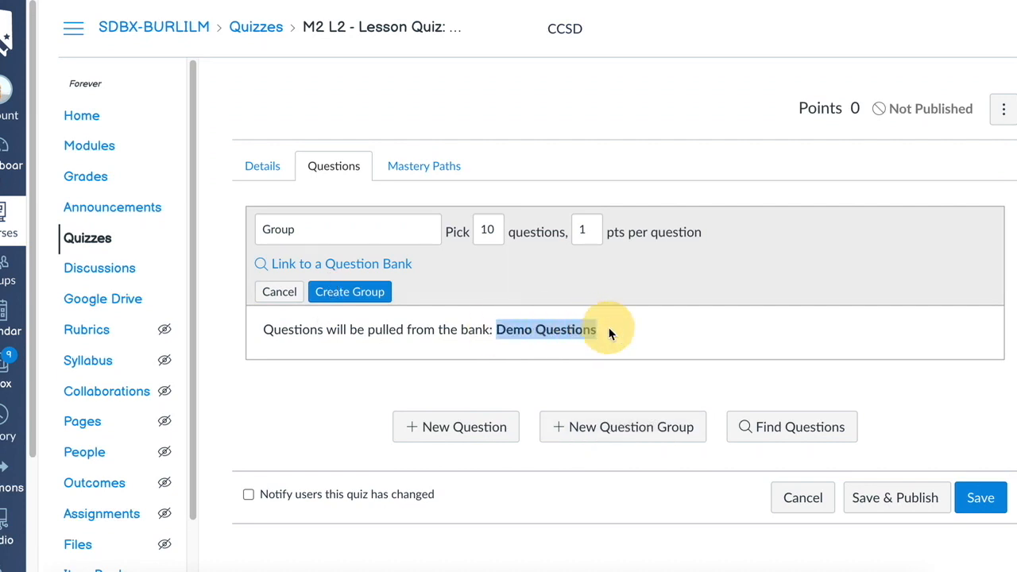
{"action": "left_click", "coordinate": [675, 345]}
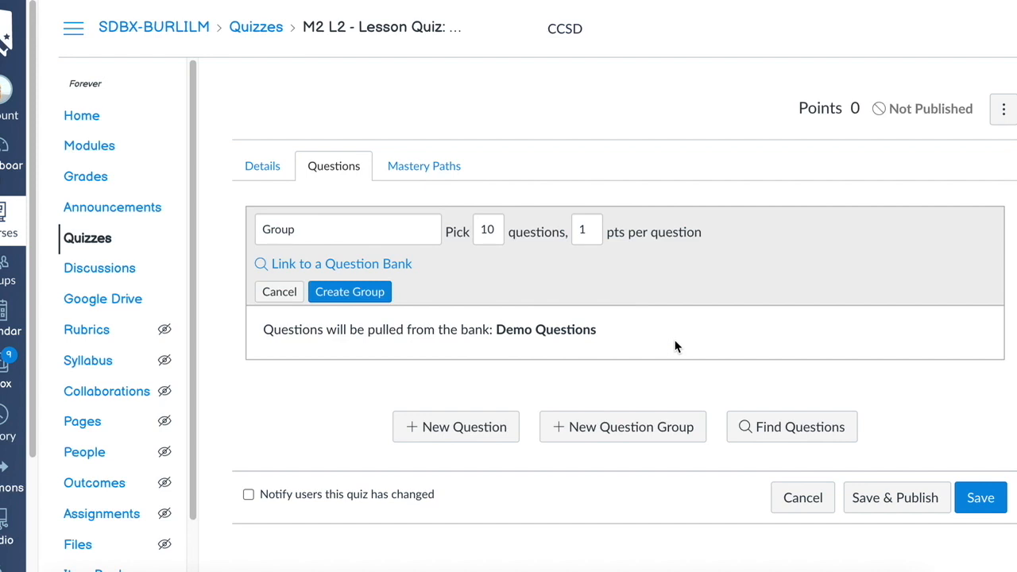
Set the Demo Questions group to pick 3 questions and create the group
{"action": "double_click", "coordinate": [488, 230]}
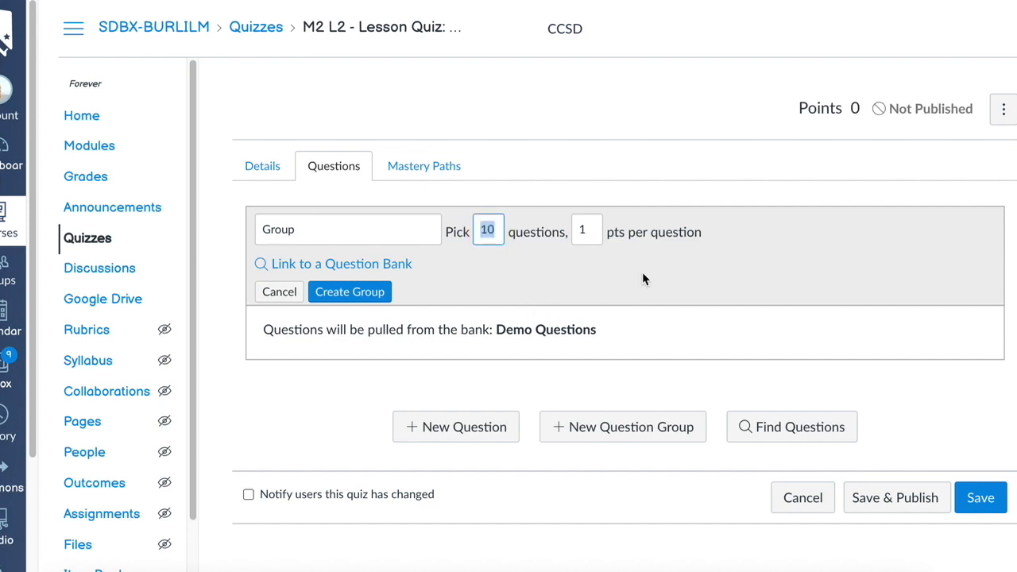
{"action": "key", "text": "BackSpace"}
{"action": "type", "text": "3"}
{"action": "left_click", "coordinate": [558, 376]}
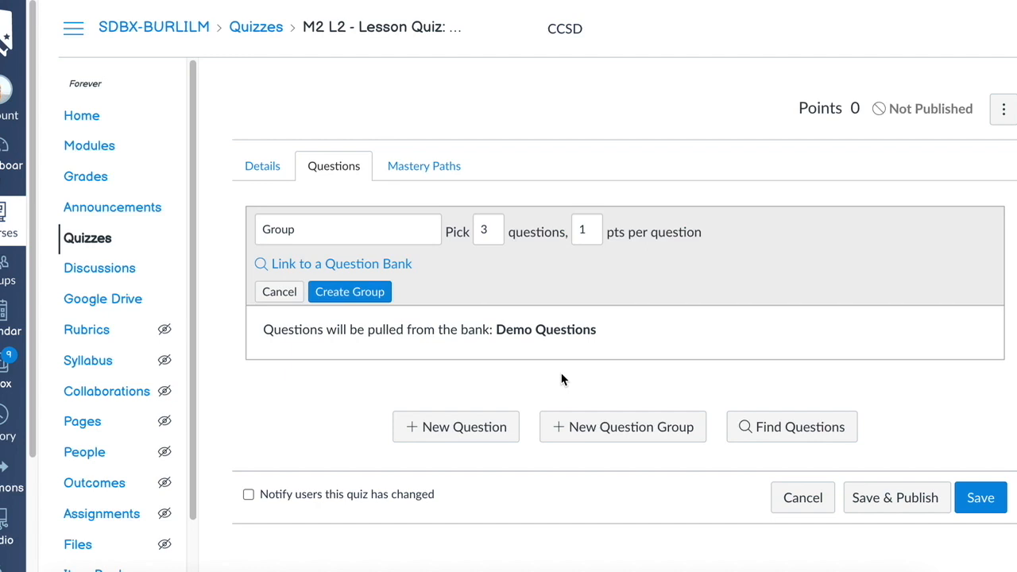
Add a second question group that picks 2 questions and link it to the Electric Forces bank
{"action": "left_click", "coordinate": [611, 437]}
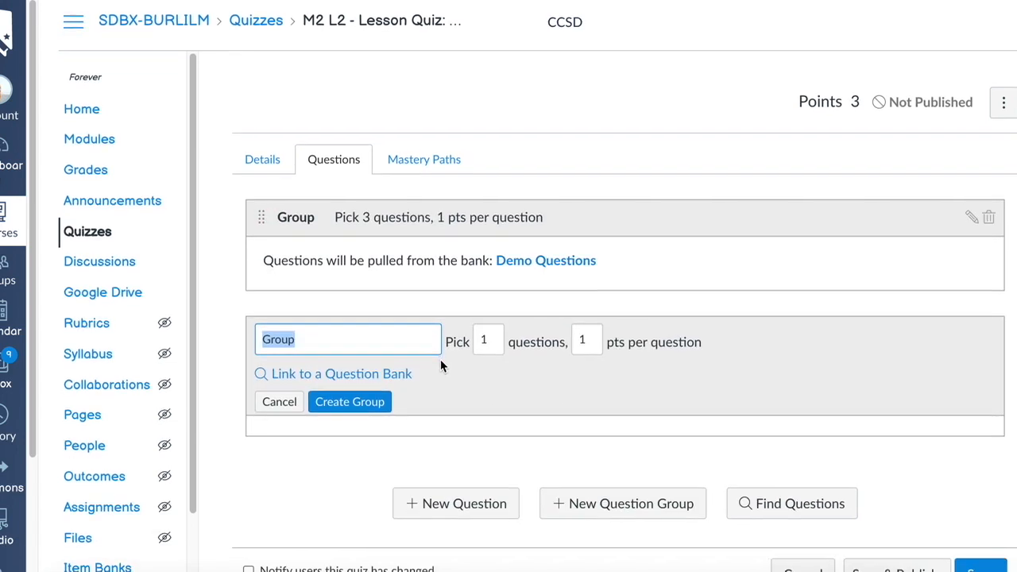
{"action": "key", "text": "Tab"}
{"action": "key", "text": "BackSpace"}
{"action": "type", "text": "2"}
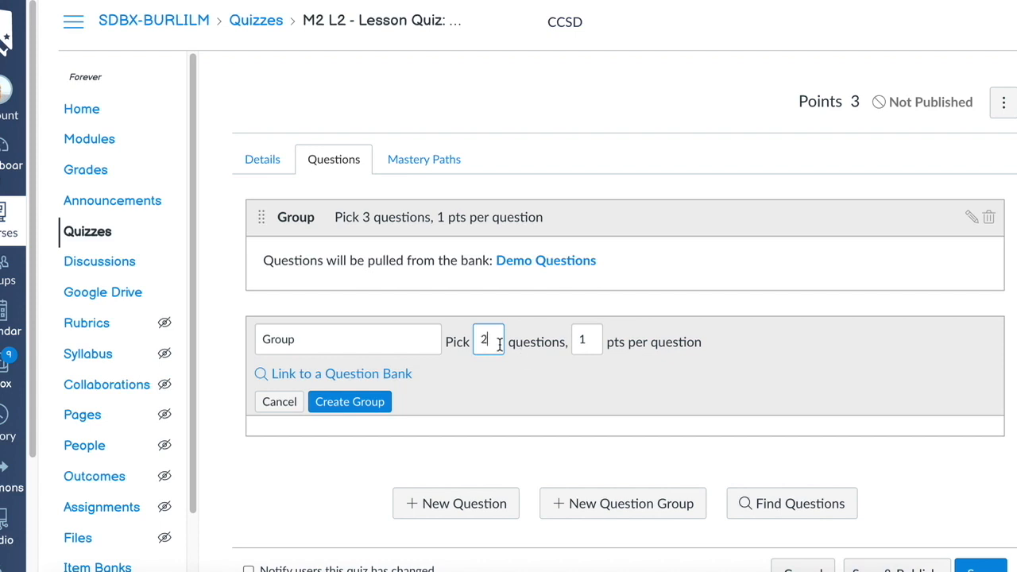
{"action": "left_click", "coordinate": [349, 378]}
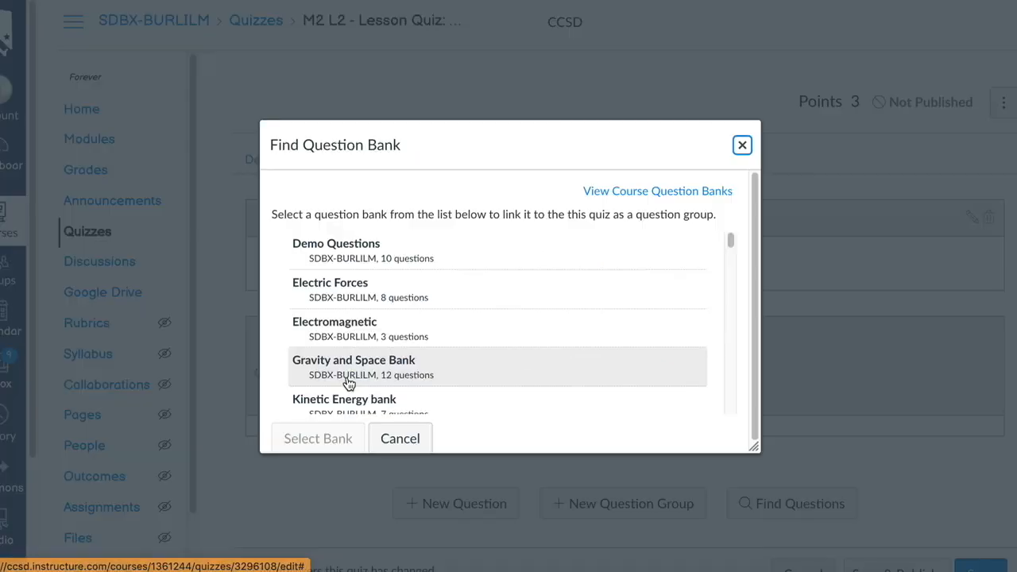
{"action": "left_click", "coordinate": [352, 291]}
{"action": "left_click", "coordinate": [325, 437]}
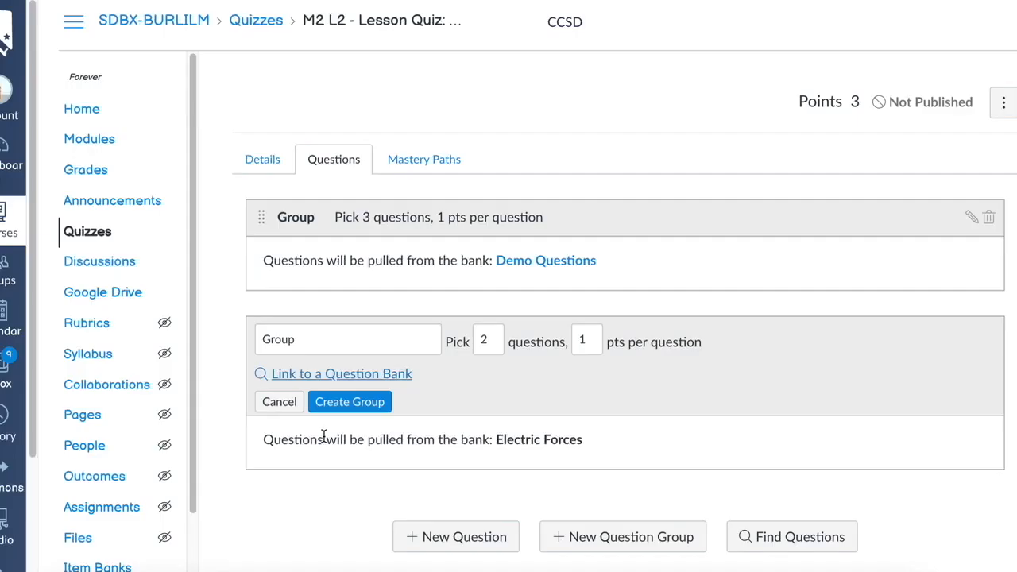
{"action": "scroll", "coordinate": [507, 487], "scroll_direction": "down", "scroll_amount": 1}
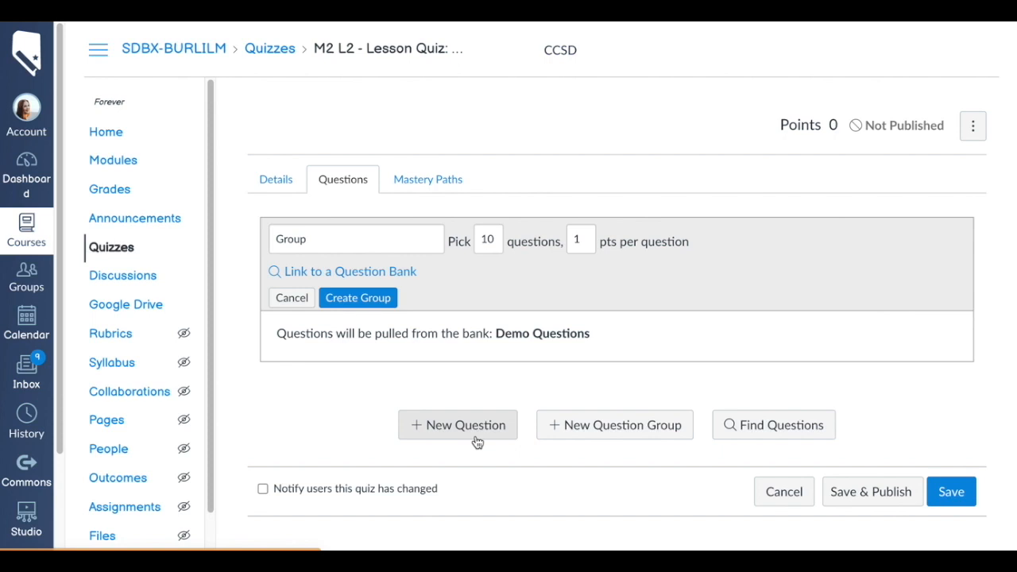
Discard the unsaved Demo Questions group, and open and cancel a blank new question
{"action": "left_click", "coordinate": [292, 299]}
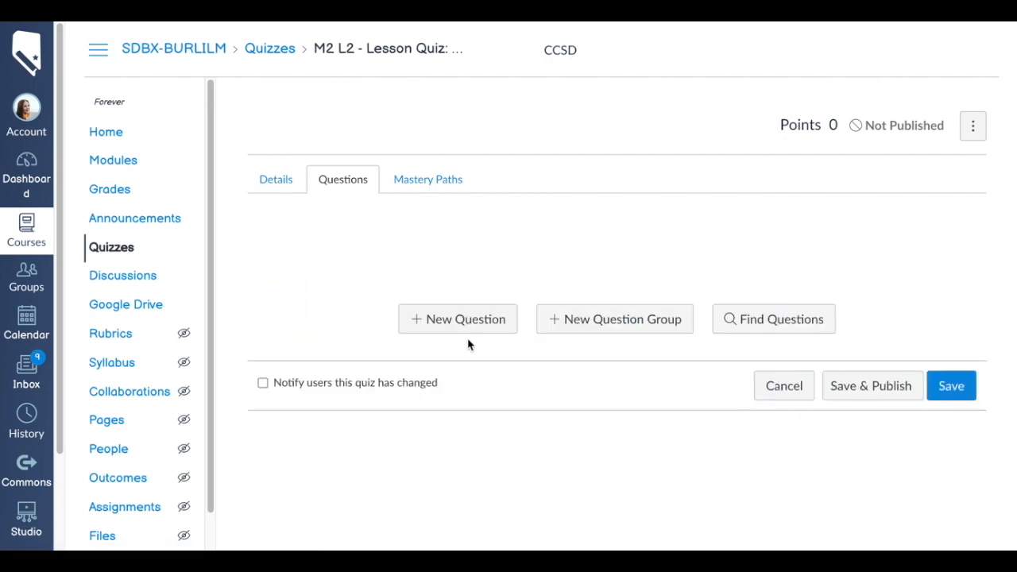
{"action": "left_click", "coordinate": [457, 318]}
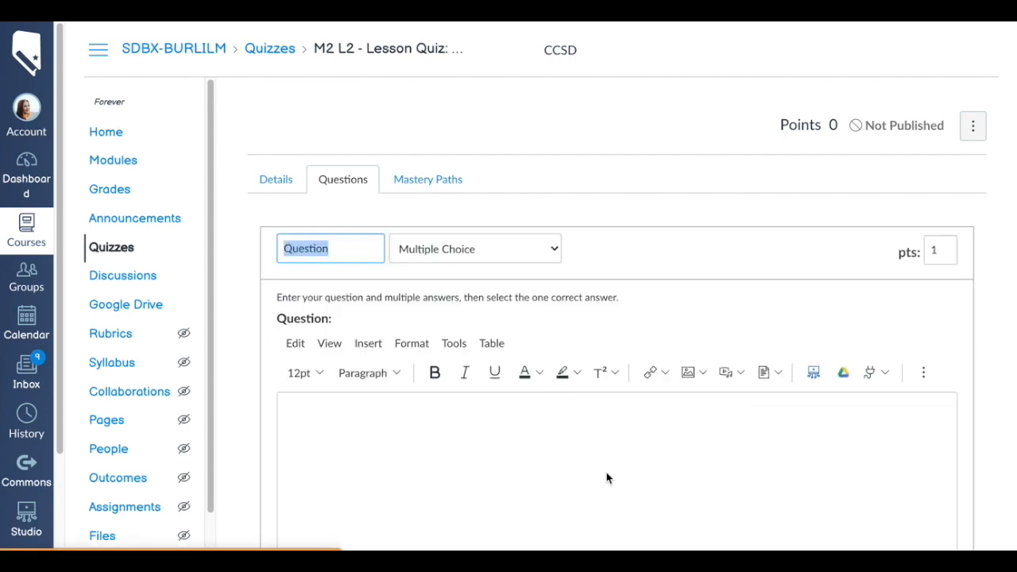
{"action": "scroll", "coordinate": [822, 408], "scroll_direction": "down", "scroll_amount": 10}
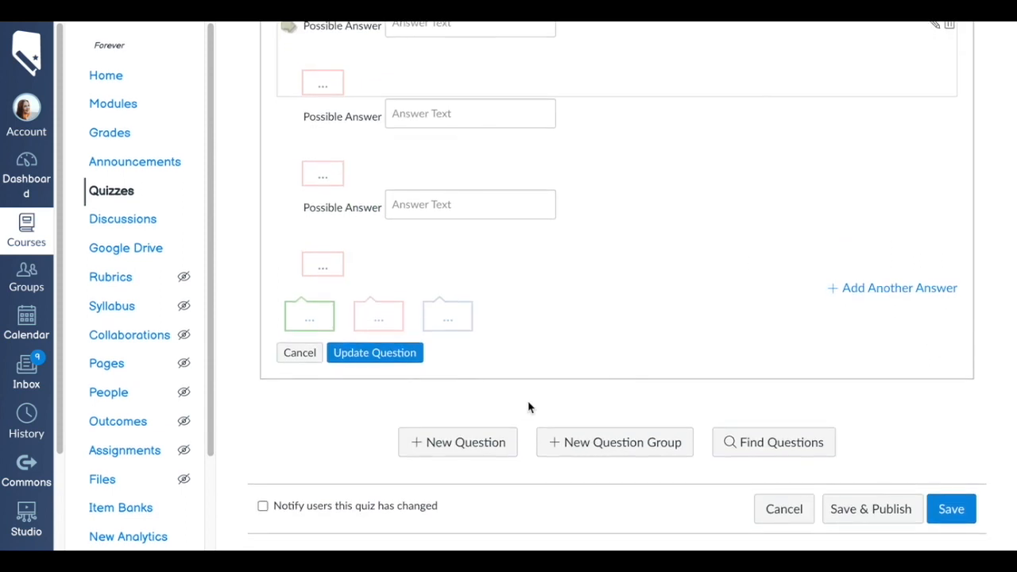
{"action": "left_click", "coordinate": [299, 352]}
Find quiz questions in the Demo Questions bank, select all of them and add them to the quiz without a group
{"action": "scroll", "coordinate": [693, 373], "scroll_direction": "up", "scroll_amount": 1}
{"action": "left_click", "coordinate": [731, 319]}
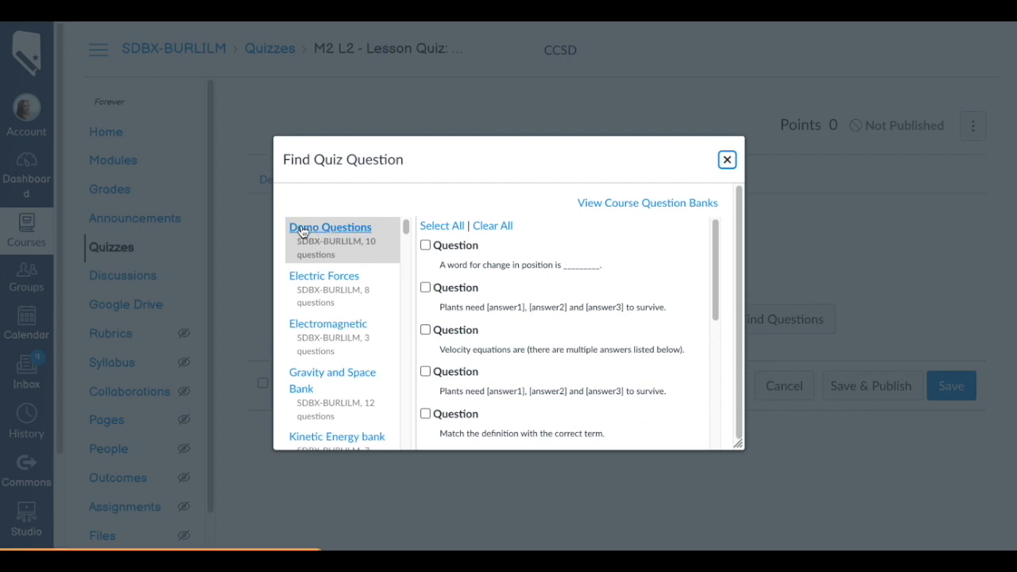
{"action": "left_click", "coordinate": [442, 225]}
{"action": "scroll", "coordinate": [550, 306], "scroll_direction": "down", "scroll_amount": 5}
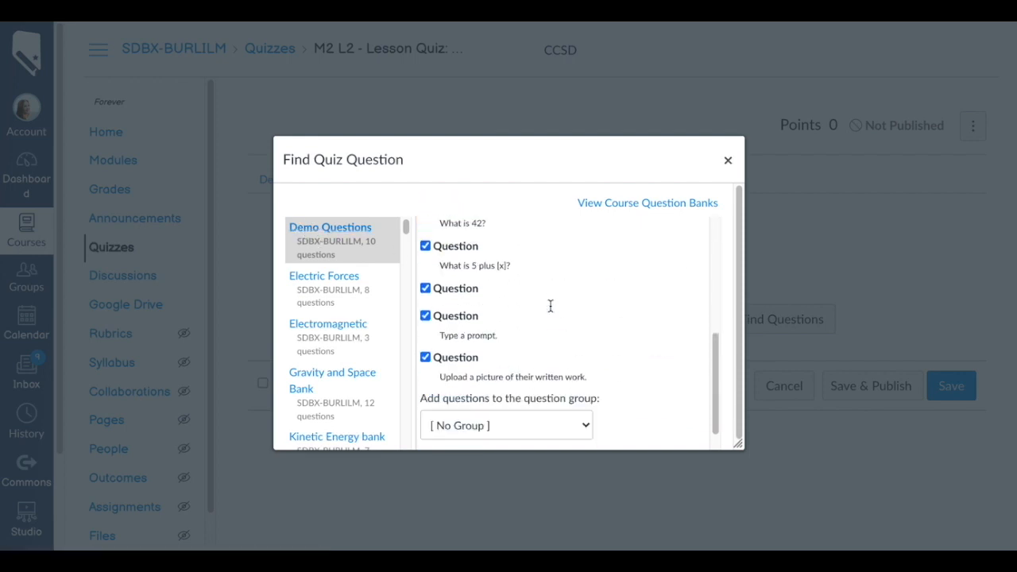
{"action": "left_click", "coordinate": [490, 435]}
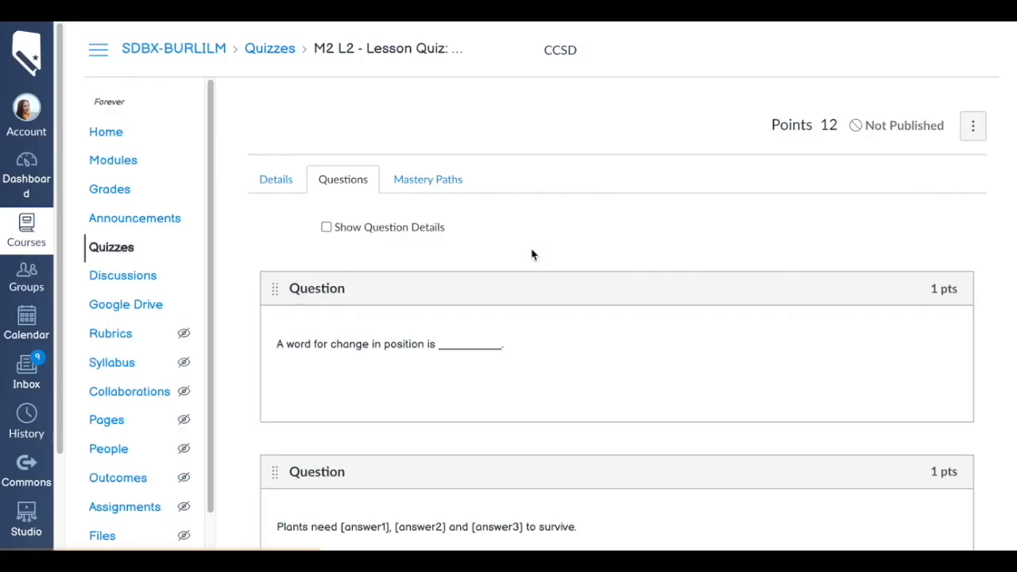
Delete the "Type a prompt." question and the blank question above it from the quiz
{"action": "scroll", "coordinate": [563, 356], "scroll_direction": "down", "scroll_amount": 15}
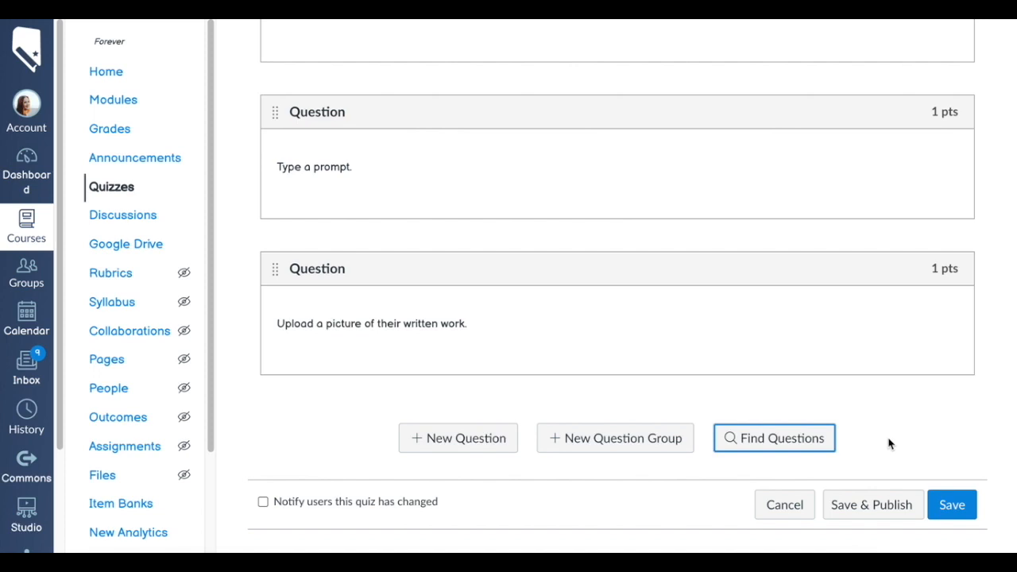
{"action": "scroll", "coordinate": [713, 326], "scroll_direction": "up", "scroll_amount": 1}
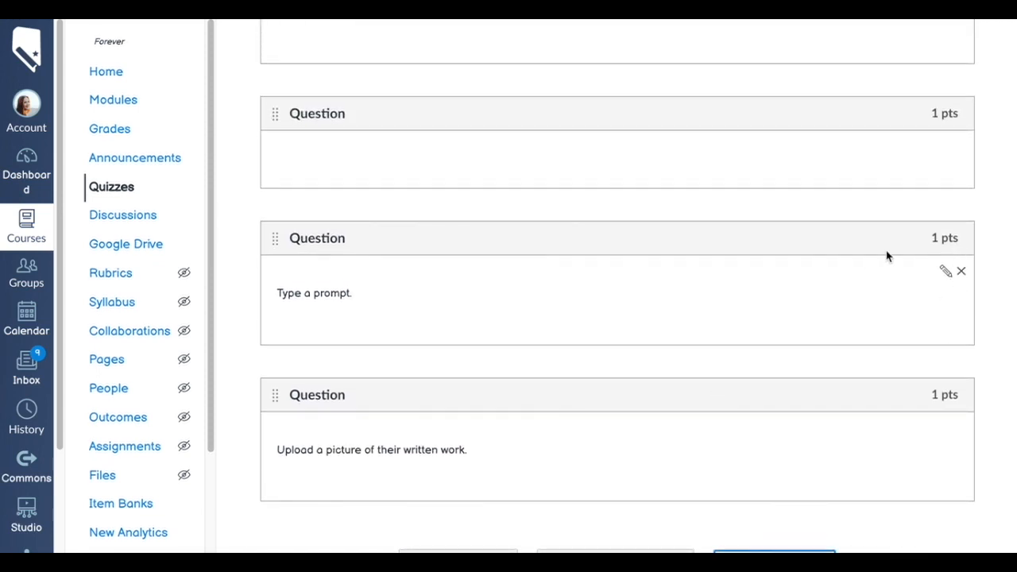
{"action": "scroll", "coordinate": [953, 285], "scroll_direction": "down", "scroll_amount": 2}
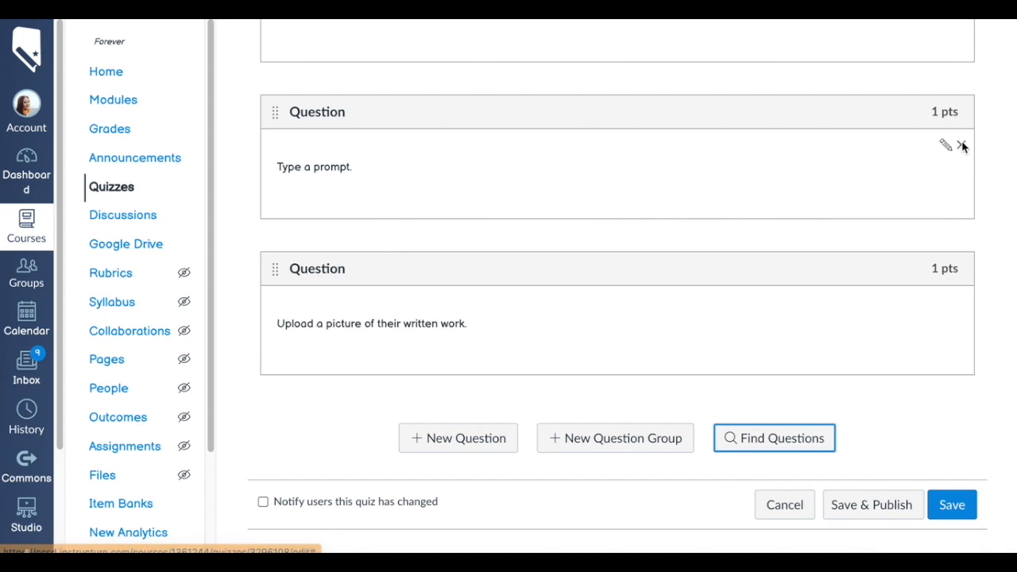
{"action": "left_click", "coordinate": [963, 146]}
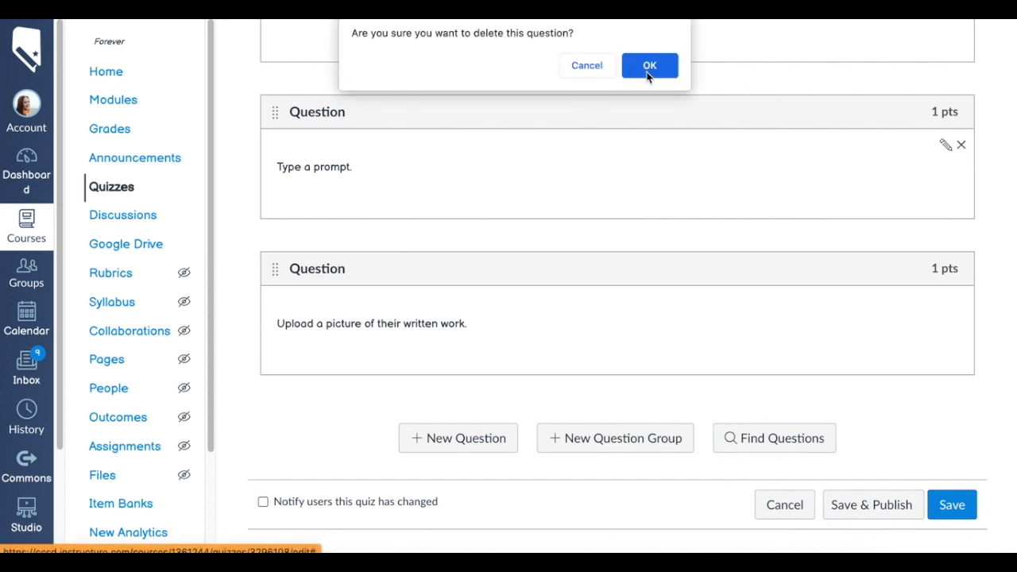
{"action": "left_click", "coordinate": [647, 75]}
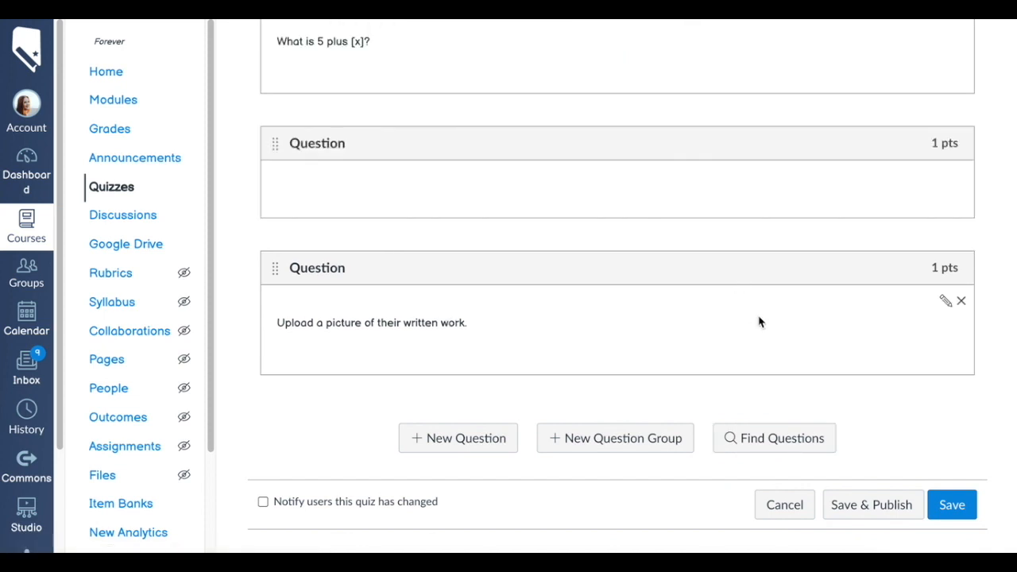
{"action": "mouse_move", "coordinate": [959, 182]}
{"action": "left_click", "coordinate": [961, 177]}
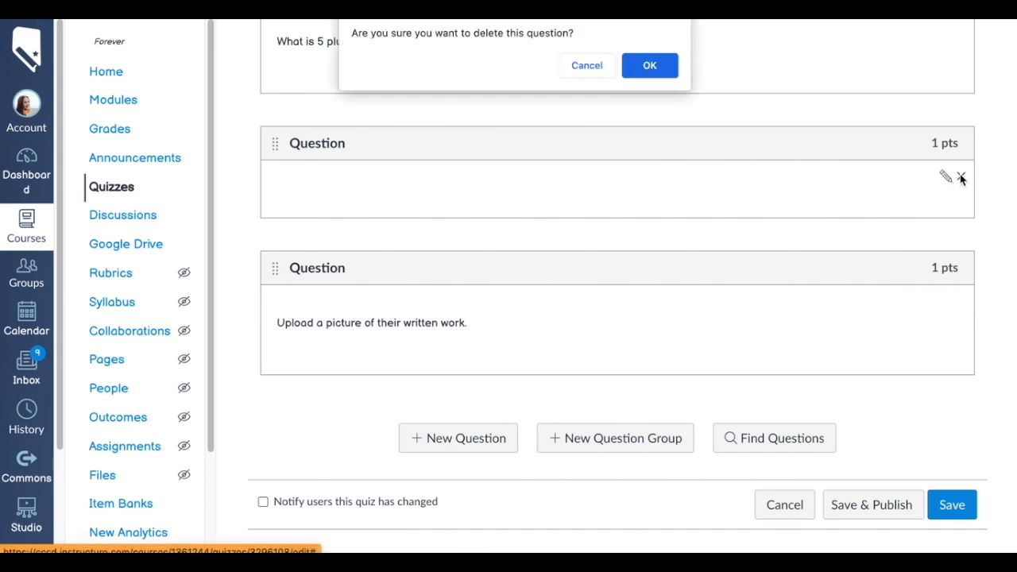
{"action": "left_click", "coordinate": [648, 70]}
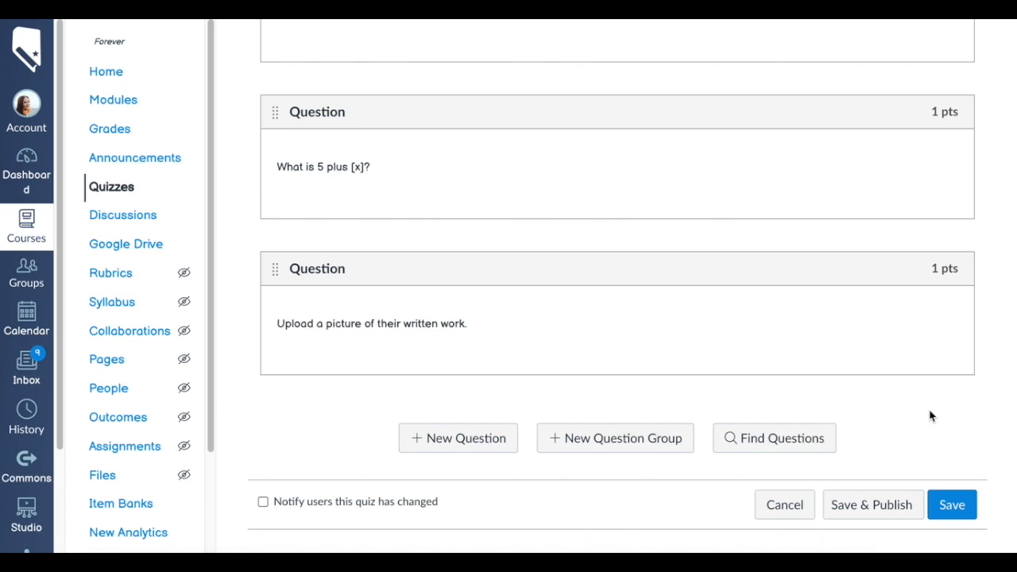
Browse the Demo Questions and Electric Forces banks for quiz questions, close the finder and return to the start of the question list
{"action": "left_click", "coordinate": [767, 449]}
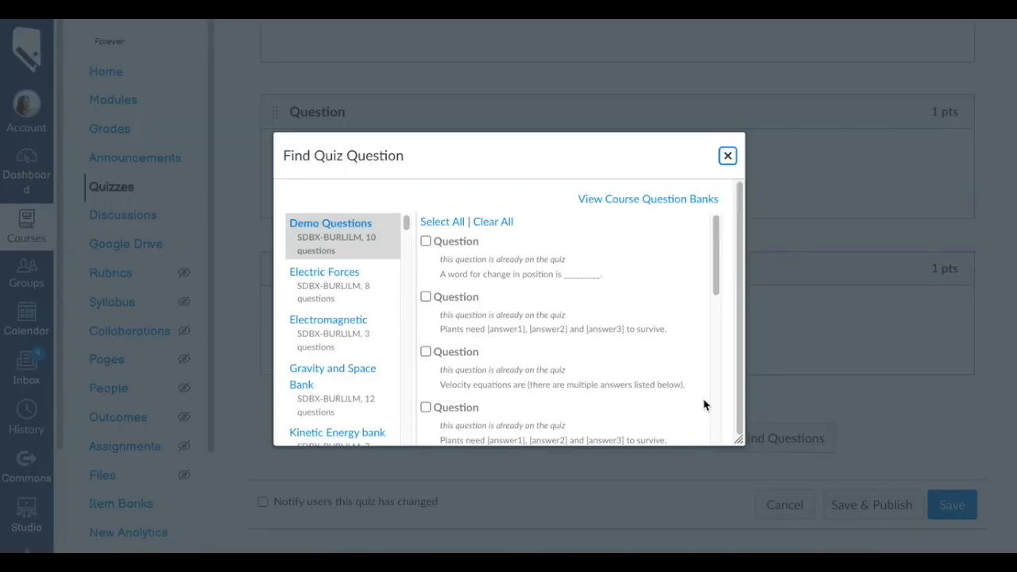
{"action": "left_click", "coordinate": [310, 288]}
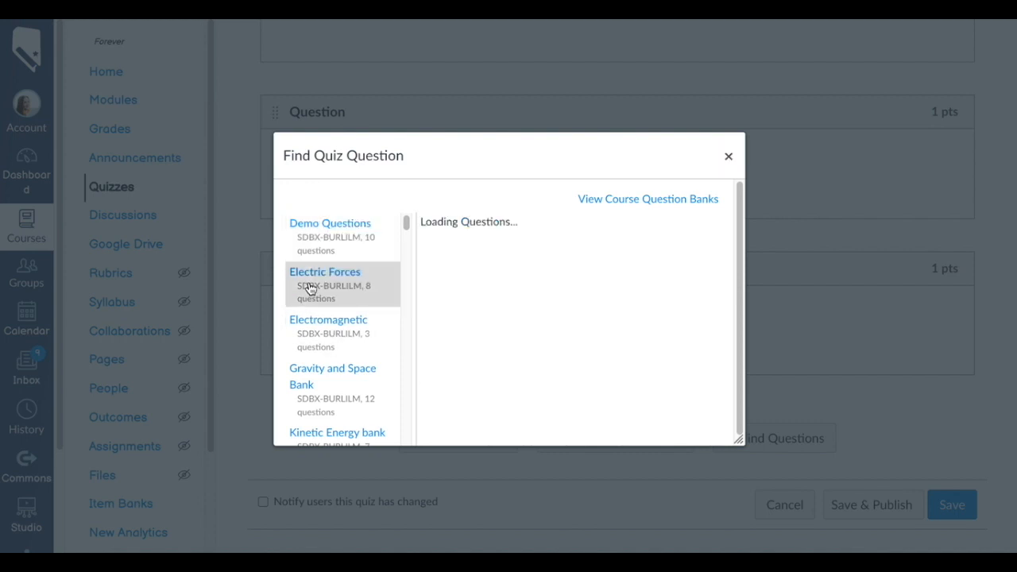
{"action": "left_click", "coordinate": [727, 157]}
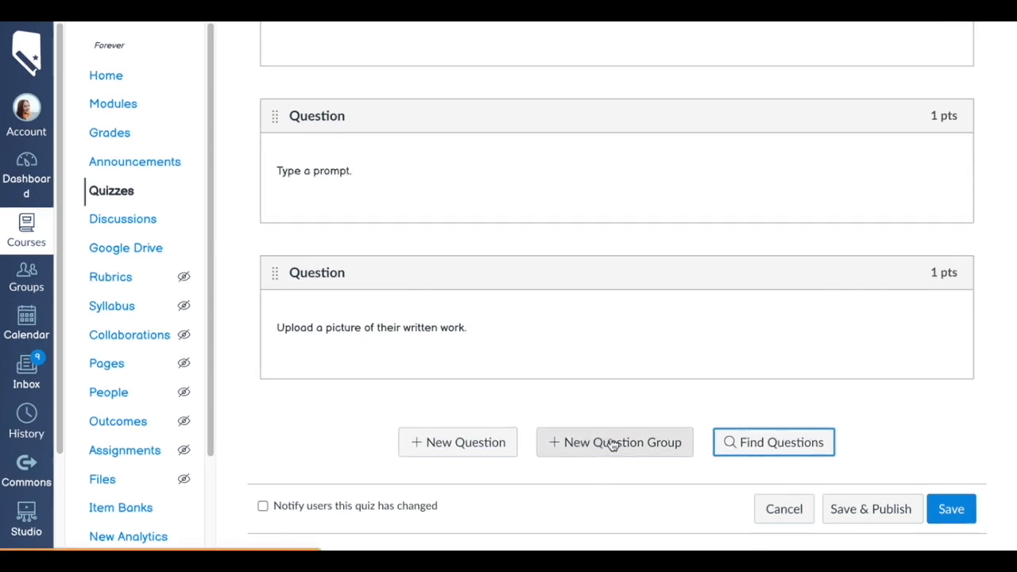
{"action": "scroll", "coordinate": [521, 372], "scroll_direction": "up", "scroll_amount": 1}
{"action": "scroll", "coordinate": [518, 369], "scroll_direction": "up", "scroll_amount": 15}
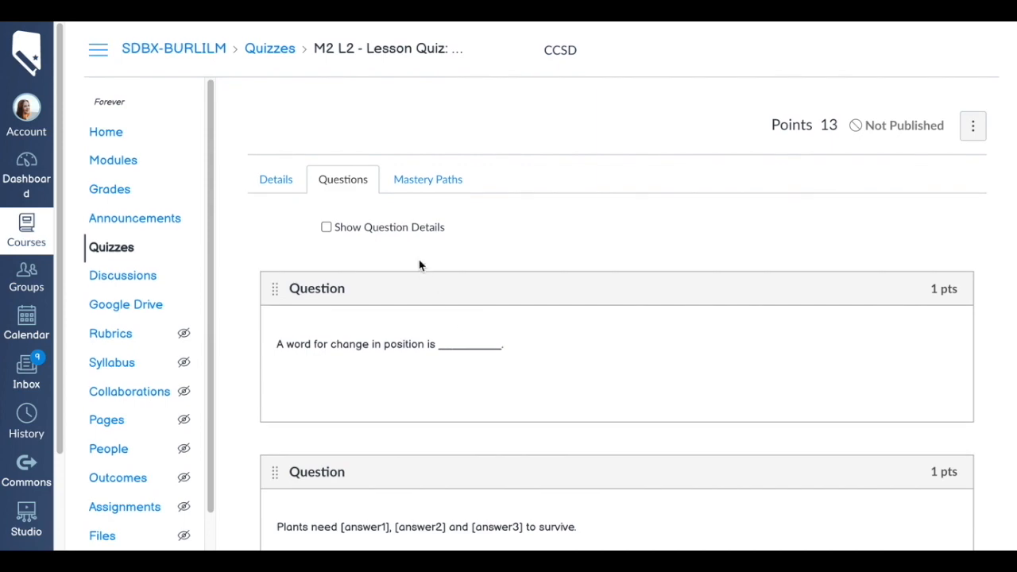
Show the question details, review the quiz questions through to the end and save the quiz without publishing it
{"action": "left_click", "coordinate": [362, 227]}
{"action": "scroll", "coordinate": [518, 321], "scroll_direction": "down", "scroll_amount": 15}
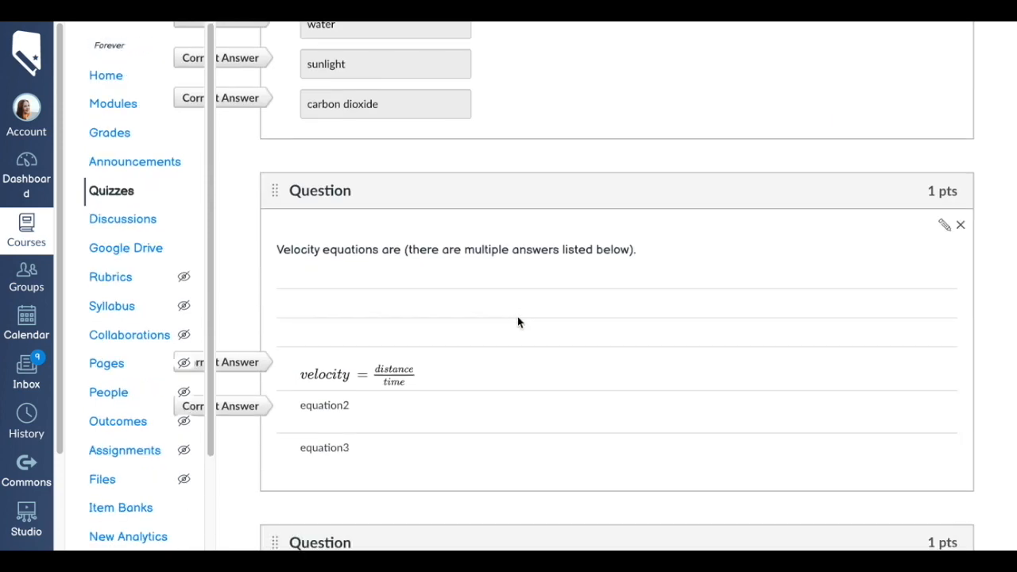
{"action": "scroll", "coordinate": [518, 322], "scroll_direction": "down", "scroll_amount": 10}
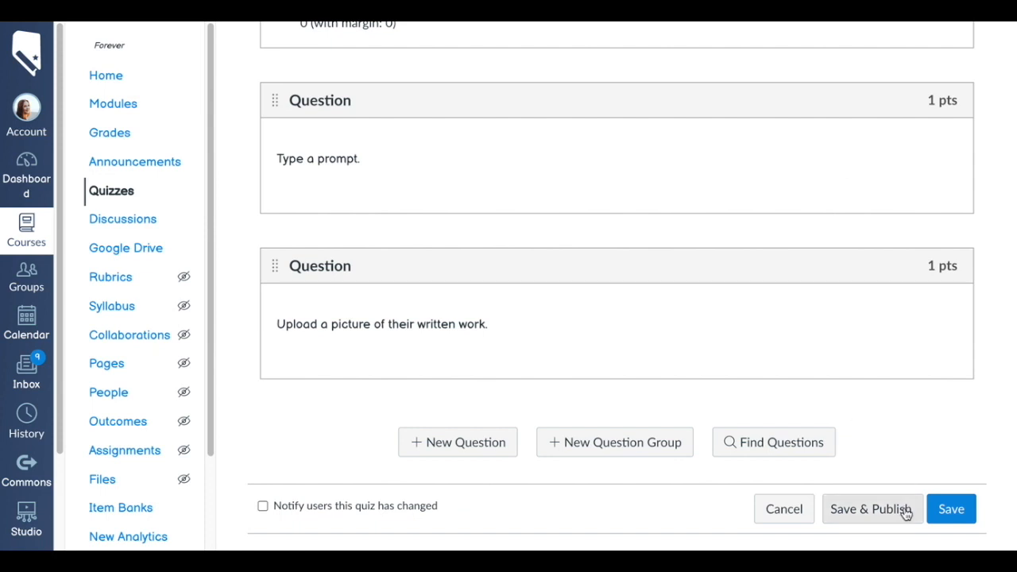
{"action": "left_click", "coordinate": [953, 509]}
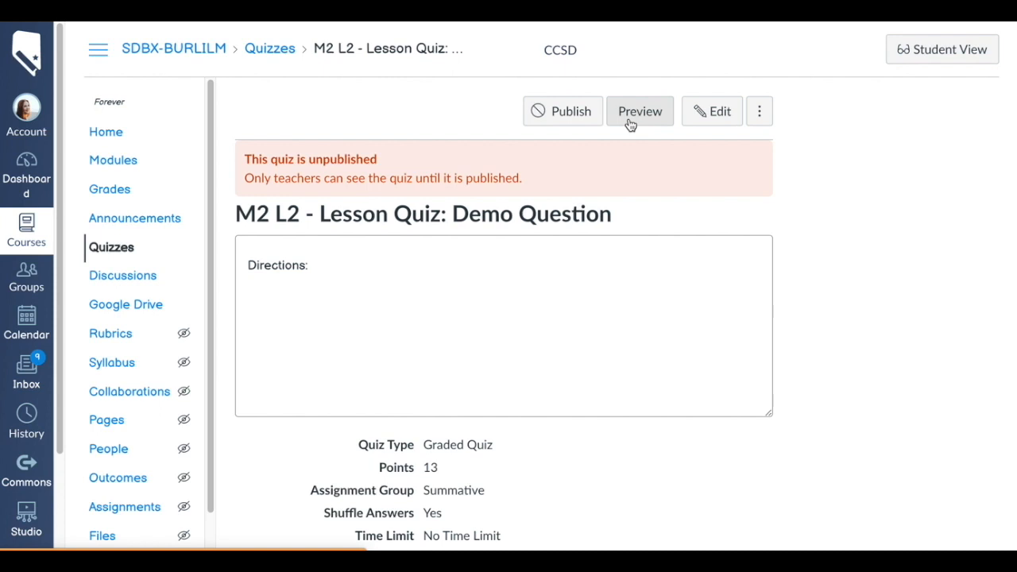
Open the preview of the saved quiz and look over its instructions, question list and elapsed time
{"action": "left_click", "coordinate": [630, 125]}
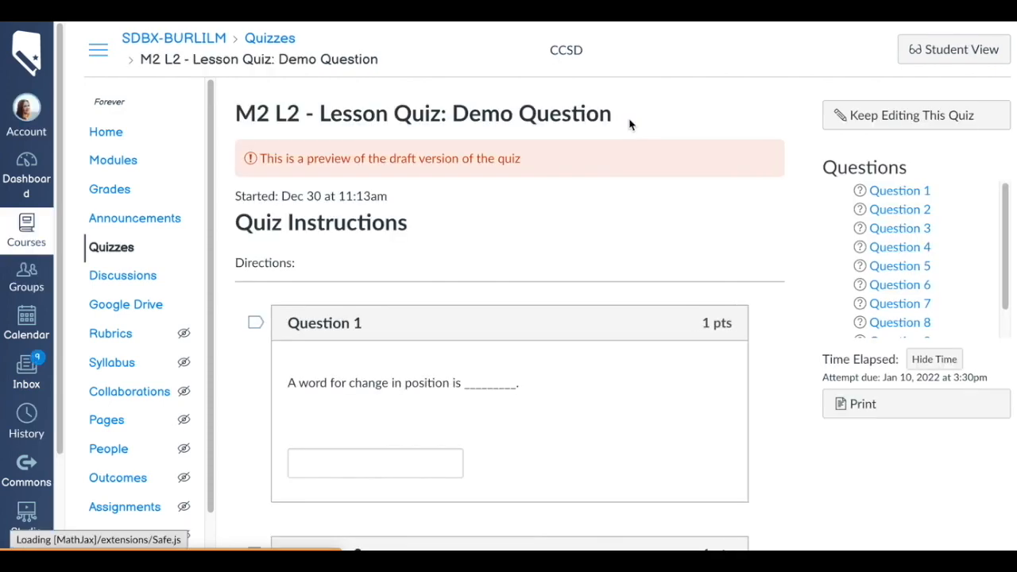
{"action": "scroll", "coordinate": [767, 230], "scroll_direction": "down", "scroll_amount": 3}
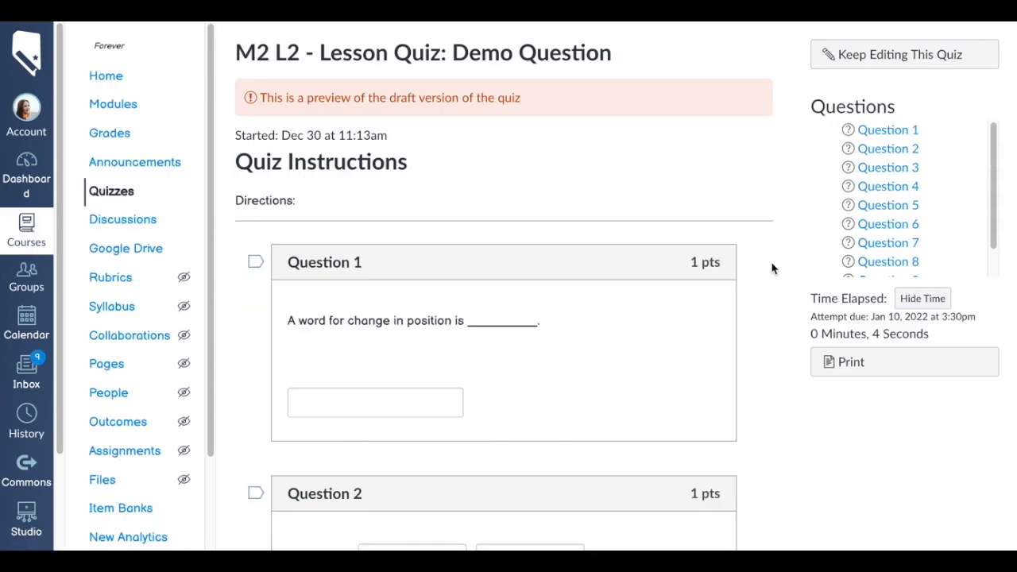
{"action": "scroll", "coordinate": [772, 269], "scroll_direction": "up", "scroll_amount": 2}
{"action": "scroll", "coordinate": [772, 269], "scroll_direction": "up", "scroll_amount": 2}
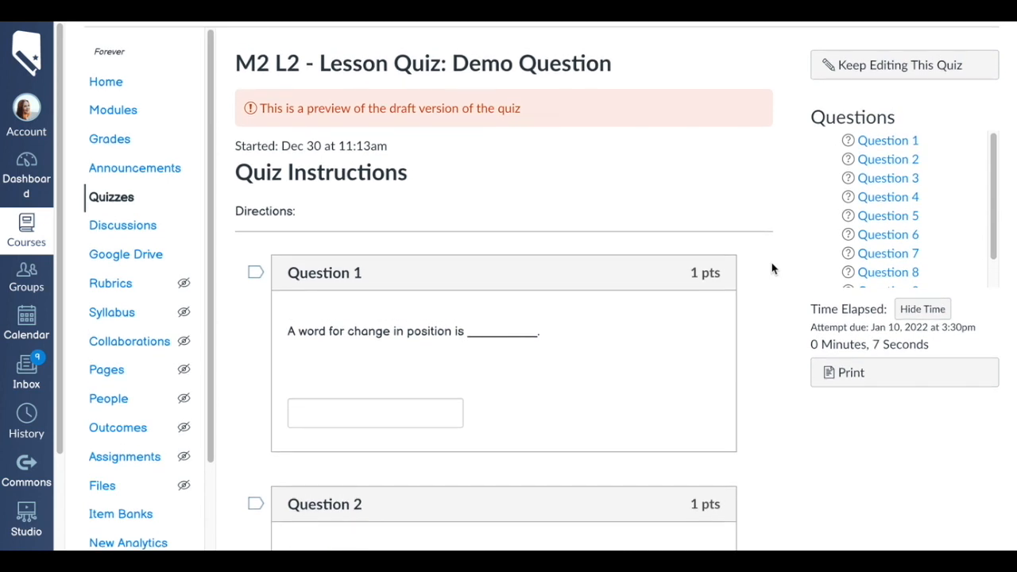
{"action": "scroll", "coordinate": [771, 269], "scroll_direction": "down", "scroll_amount": 1}
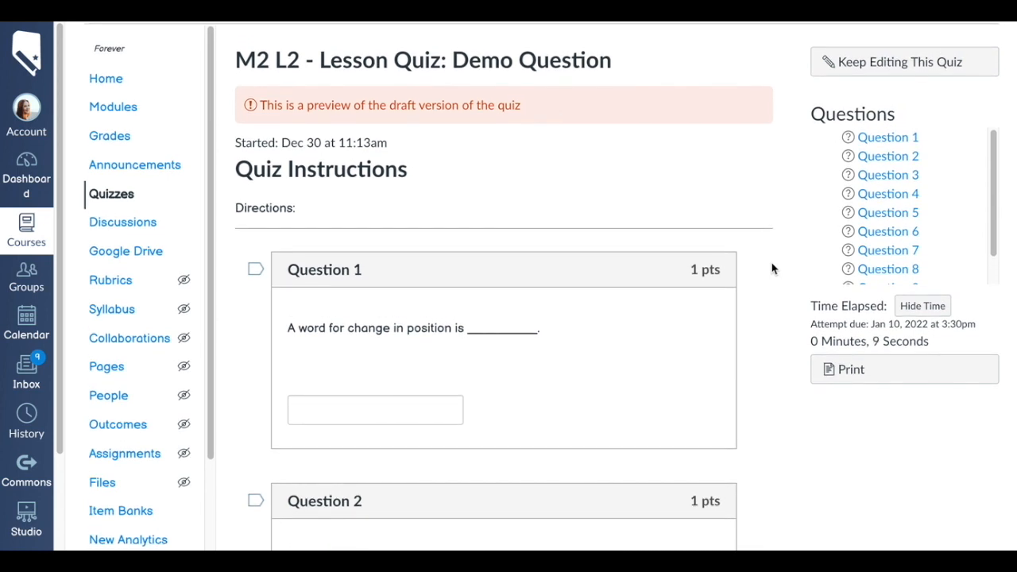
{"action": "scroll", "coordinate": [715, 283], "scroll_direction": "down", "scroll_amount": 1}
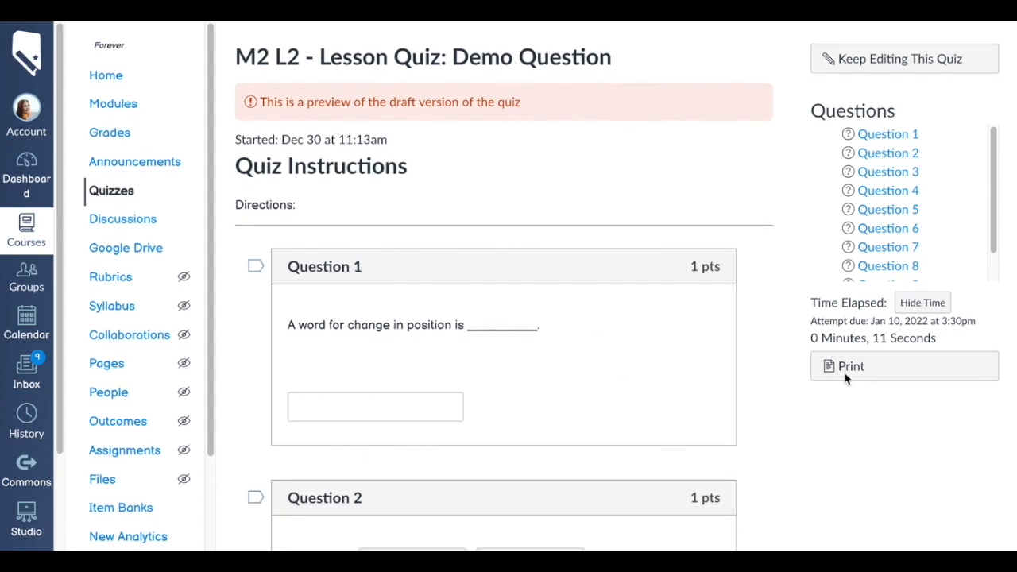
{"action": "scroll", "coordinate": [328, 347], "scroll_direction": "down", "scroll_amount": 1}
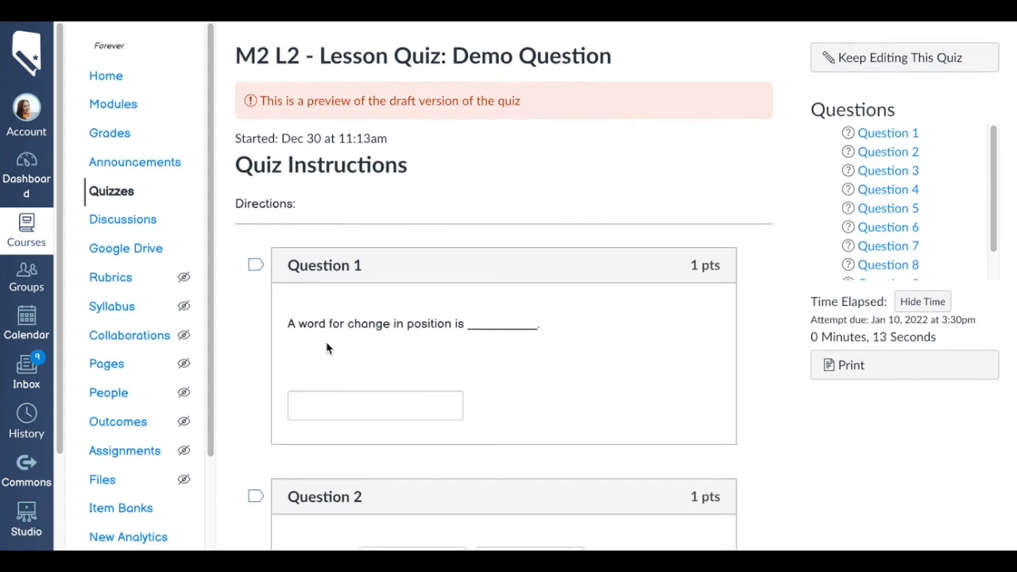
Answer the fill-in-the-blank Question 1 about change in position with "motion"
{"action": "scroll", "coordinate": [328, 347], "scroll_direction": "down", "scroll_amount": 1}
{"action": "left_click_drag", "start_coordinate": [288, 309], "coordinate": [497, 328]}
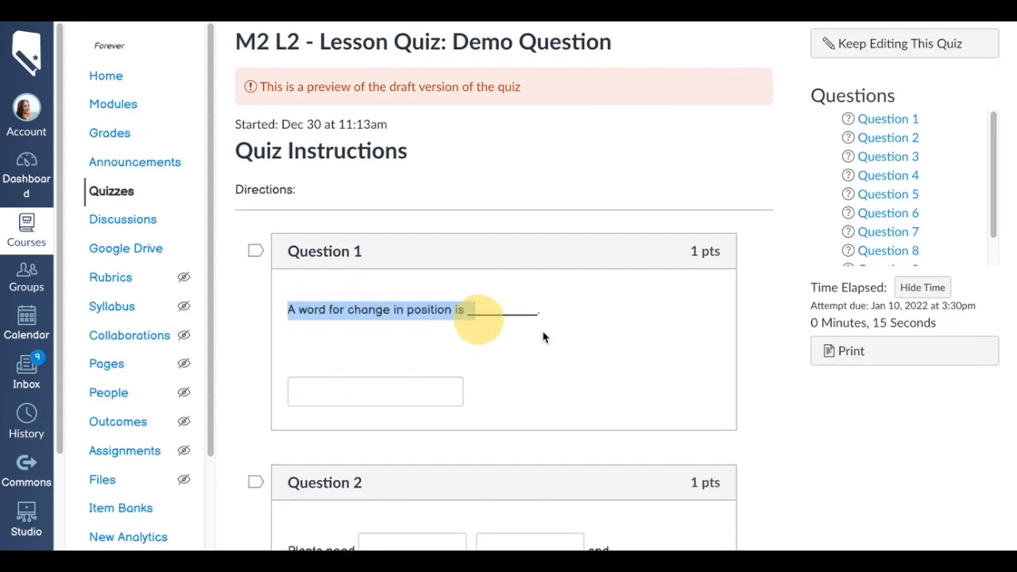
{"action": "left_click", "coordinate": [644, 346]}
{"action": "left_click", "coordinate": [430, 396]}
{"action": "type", "text": "motion"}
Fill the three blanks of Question 2 with "water", "sunlight" and "carbon dioxide"
{"action": "scroll", "coordinate": [469, 342], "scroll_direction": "down", "scroll_amount": 2}
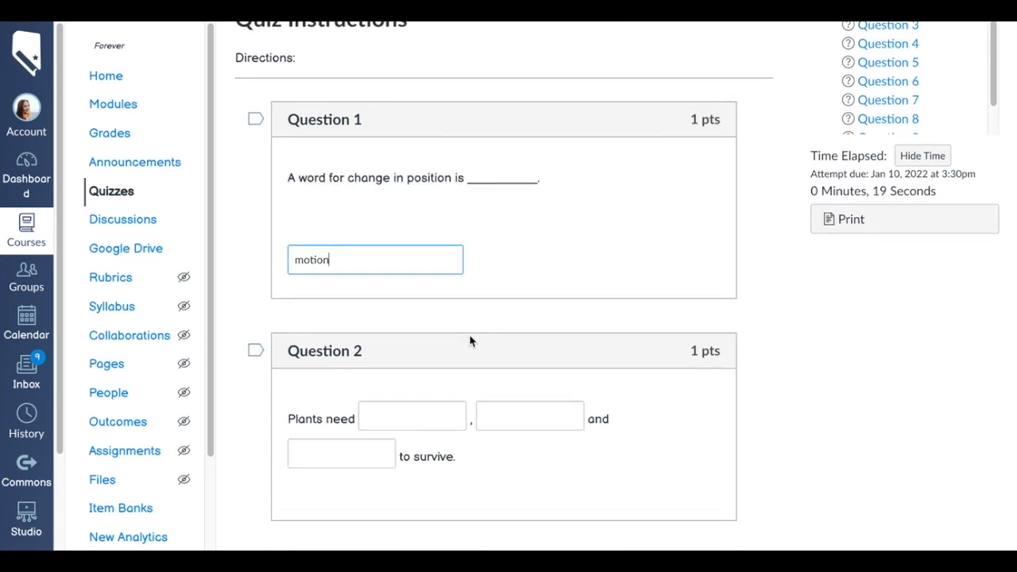
{"action": "scroll", "coordinate": [469, 342], "scroll_direction": "down", "scroll_amount": 2}
{"action": "left_click", "coordinate": [397, 311]}
{"action": "type", "text": "water"}
{"action": "key", "text": "Tab"}
{"action": "type", "text": "sunlight"}
{"action": "key", "text": "Tab"}
{"action": "type", "text": "car"}
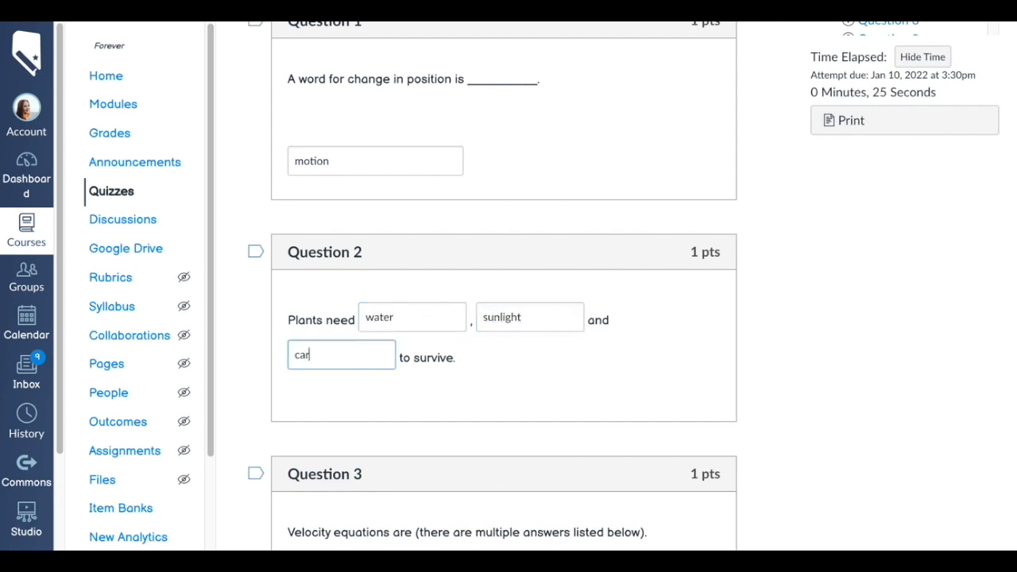
{"action": "type", "text": "bon dix"}
{"action": "type", "text": "xide"}
{"action": "left_click", "coordinate": [596, 381]}
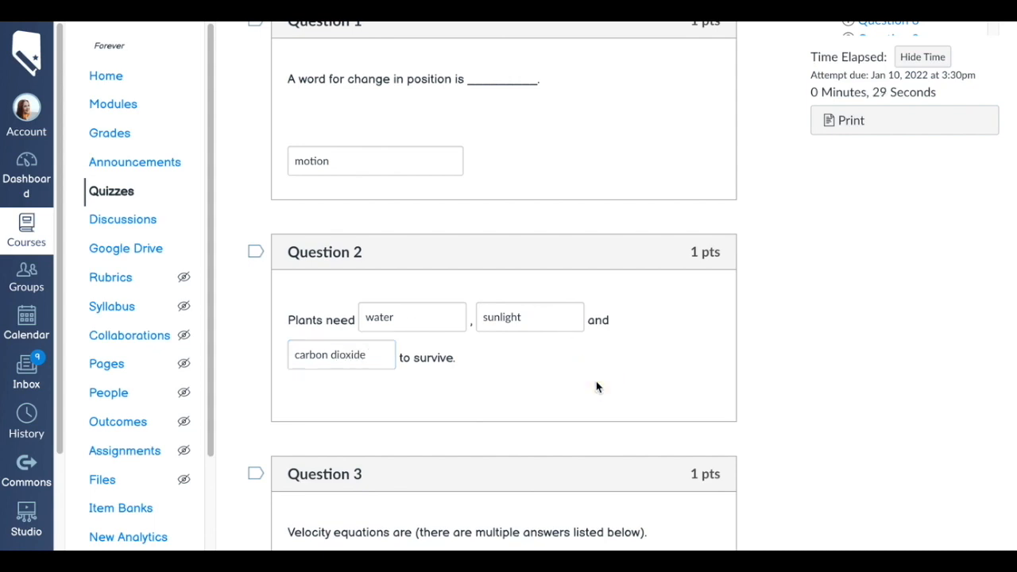
Examine the multiple-answer choices of Question 3 and the answered marks in the preview's question list
{"action": "scroll", "coordinate": [598, 387], "scroll_direction": "down", "scroll_amount": 3}
{"action": "scroll", "coordinate": [598, 387], "scroll_direction": "down", "scroll_amount": 1}
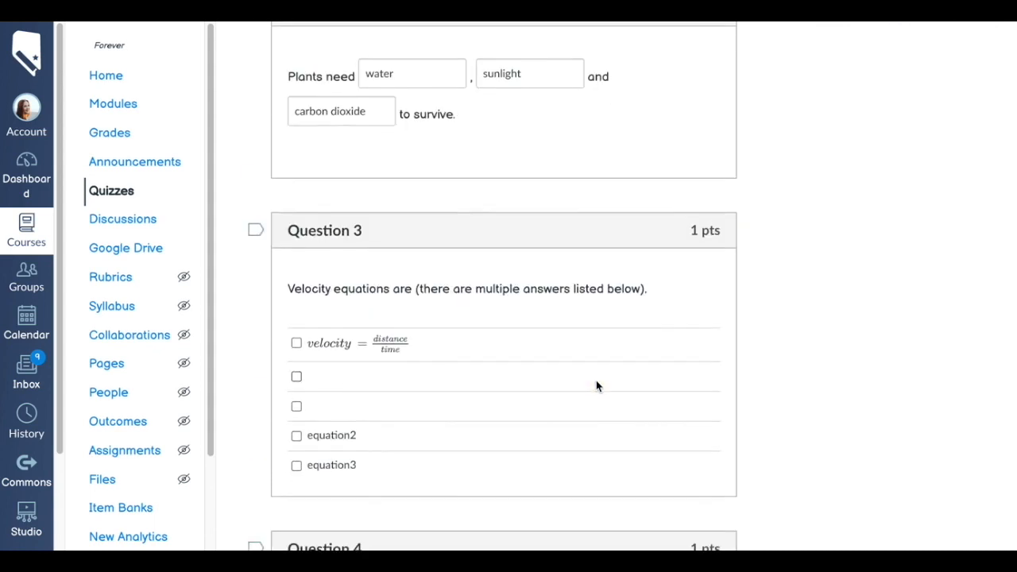
{"action": "scroll", "coordinate": [352, 374], "scroll_direction": "down", "scroll_amount": 1}
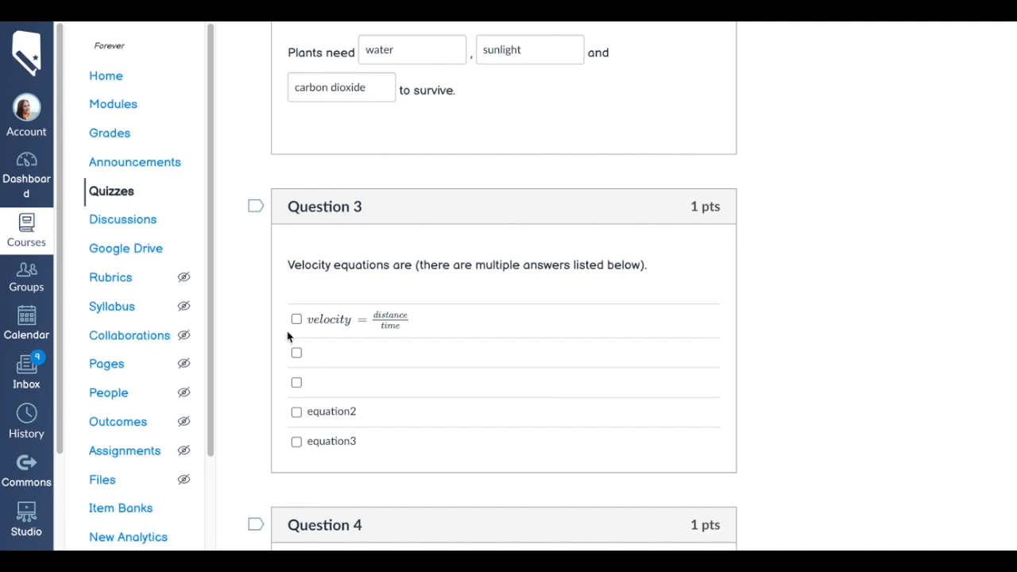
{"action": "scroll", "coordinate": [848, 322], "scroll_direction": "down", "scroll_amount": 3}
{"action": "scroll", "coordinate": [849, 322], "scroll_direction": "up", "scroll_amount": 15}
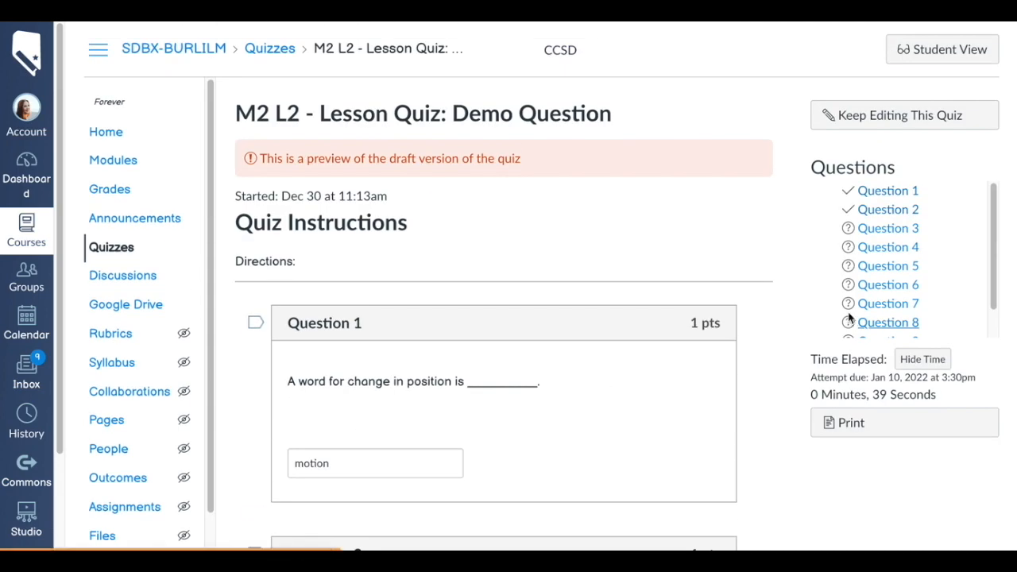
{"action": "scroll", "coordinate": [608, 447], "scroll_direction": "down", "scroll_amount": 5}
{"action": "scroll", "coordinate": [607, 449], "scroll_direction": "down", "scroll_amount": 3}
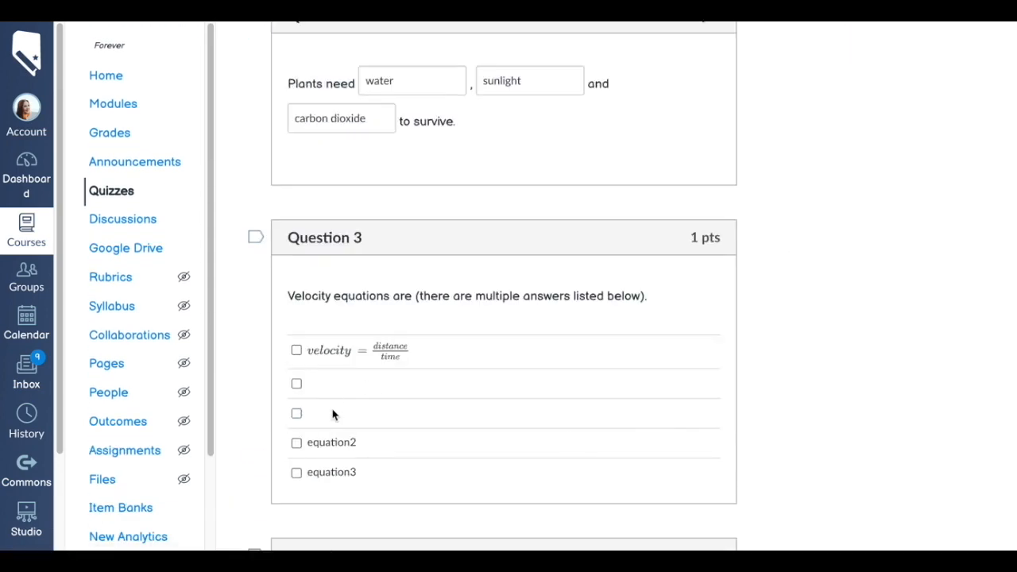
Answer Question 4 by choosing water, helium and sunlight for its three blanks
{"action": "scroll", "coordinate": [474, 423], "scroll_direction": "down", "scroll_amount": 3}
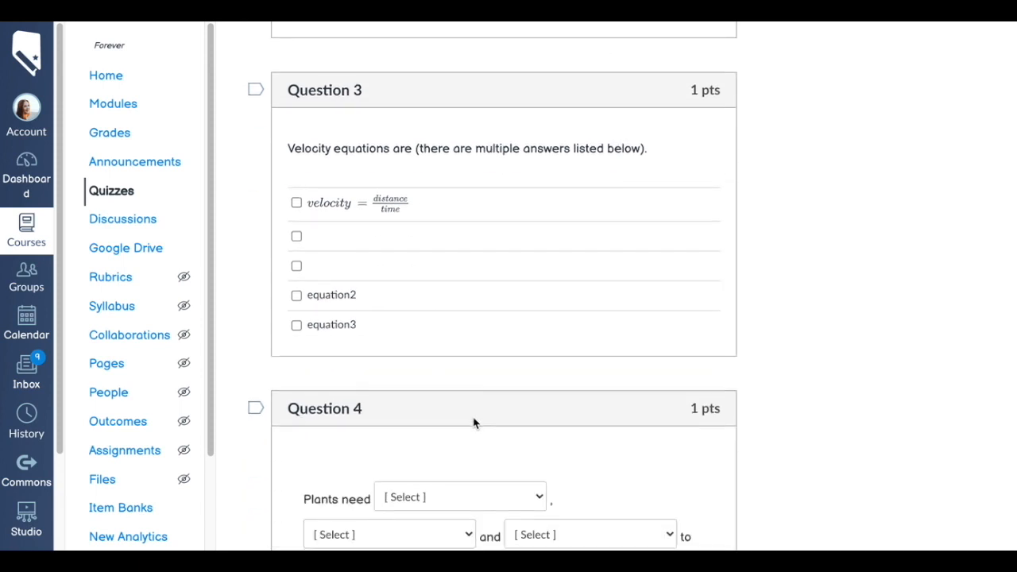
{"action": "scroll", "coordinate": [755, 429], "scroll_direction": "down", "scroll_amount": 2}
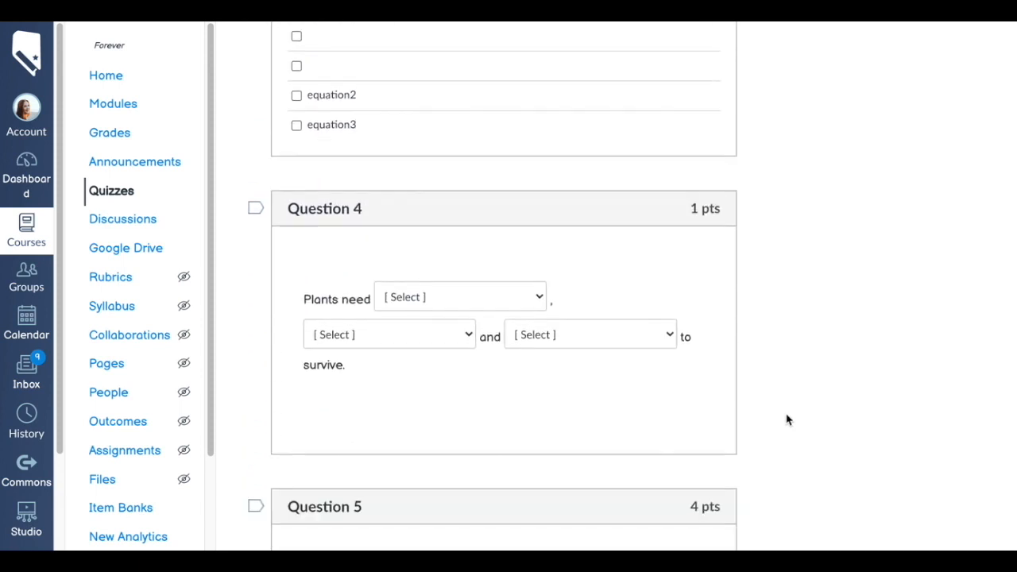
{"action": "left_click", "coordinate": [433, 298]}
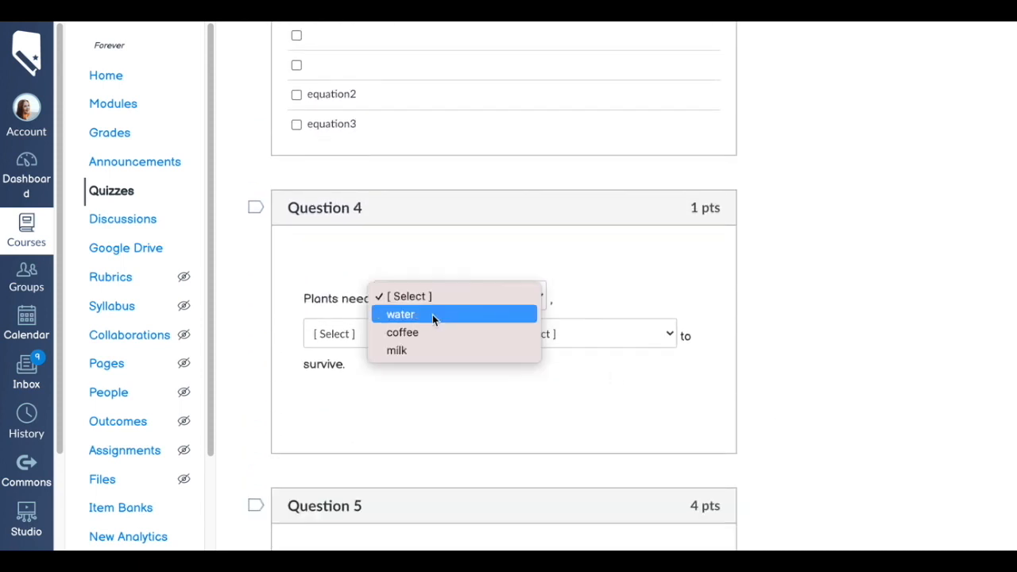
{"action": "left_click", "coordinate": [432, 315]}
{"action": "left_click", "coordinate": [433, 322]}
{"action": "left_click", "coordinate": [424, 352]}
{"action": "left_click", "coordinate": [474, 414]}
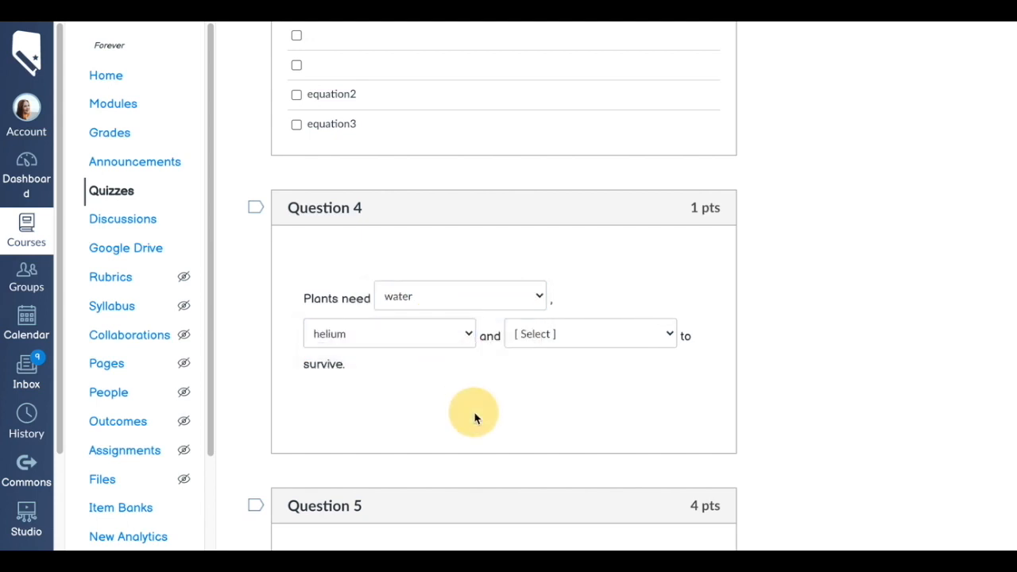
{"action": "left_click", "coordinate": [538, 339]}
{"action": "left_click", "coordinate": [550, 371]}
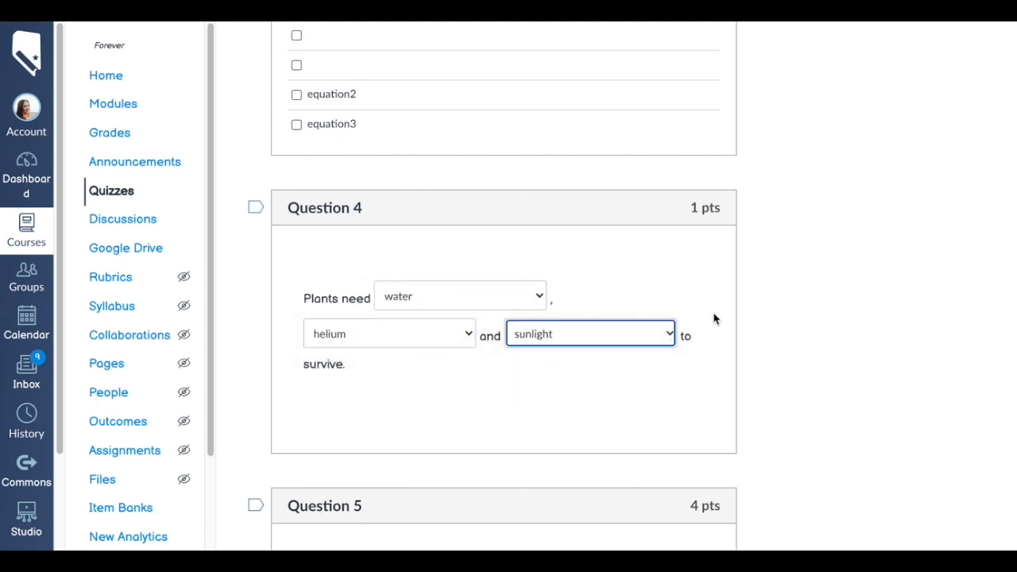
{"action": "left_click", "coordinate": [453, 334]}
{"action": "left_click", "coordinate": [642, 404]}
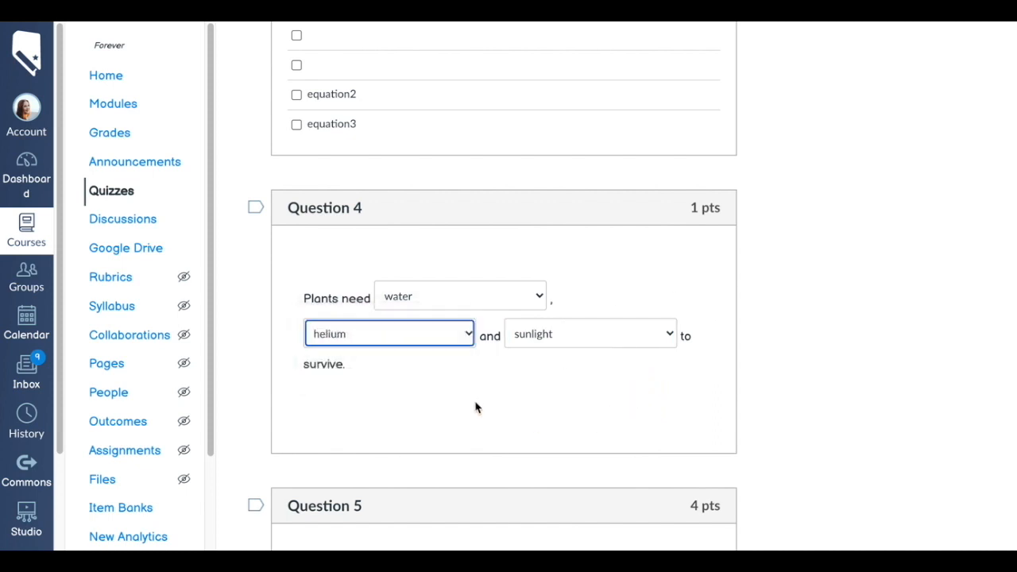
{"action": "scroll", "coordinate": [530, 398], "scroll_direction": "up", "scroll_amount": 1}
{"action": "scroll", "coordinate": [556, 421], "scroll_direction": "down", "scroll_amount": 3}
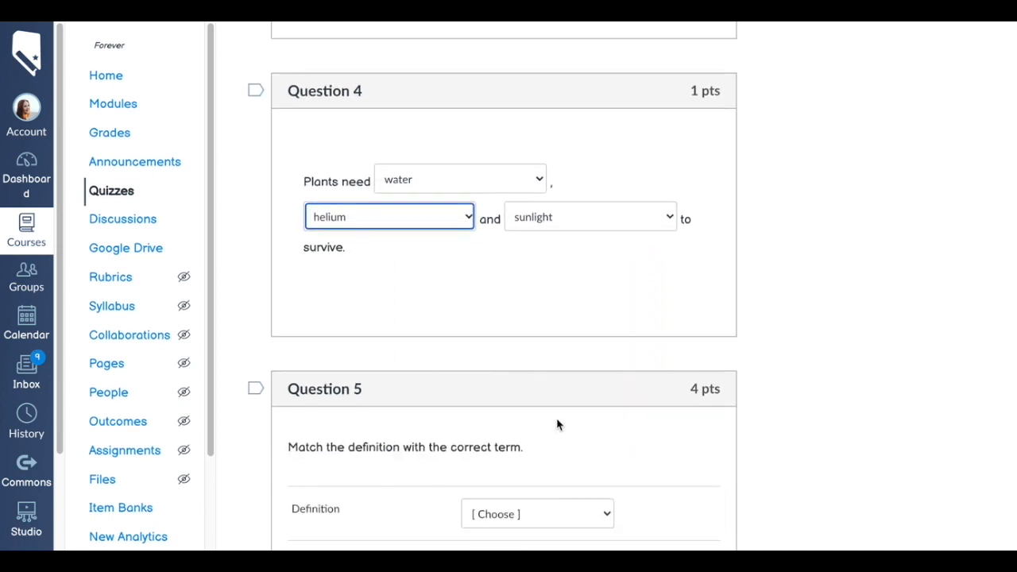
{"action": "left_click", "coordinate": [538, 358]}
View the possible matches for "Definition" in Question 5 without choosing one
{"action": "scroll", "coordinate": [538, 359], "scroll_direction": "down", "scroll_amount": 1}
{"action": "scroll", "coordinate": [537, 359], "scroll_direction": "down", "scroll_amount": 2}
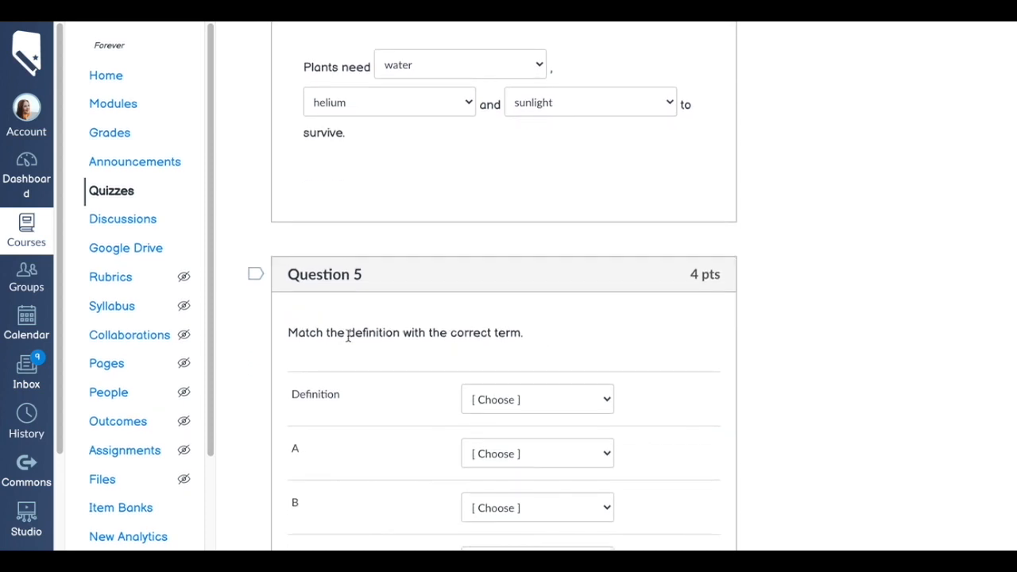
{"action": "scroll", "coordinate": [569, 382], "scroll_direction": "down", "scroll_amount": 2}
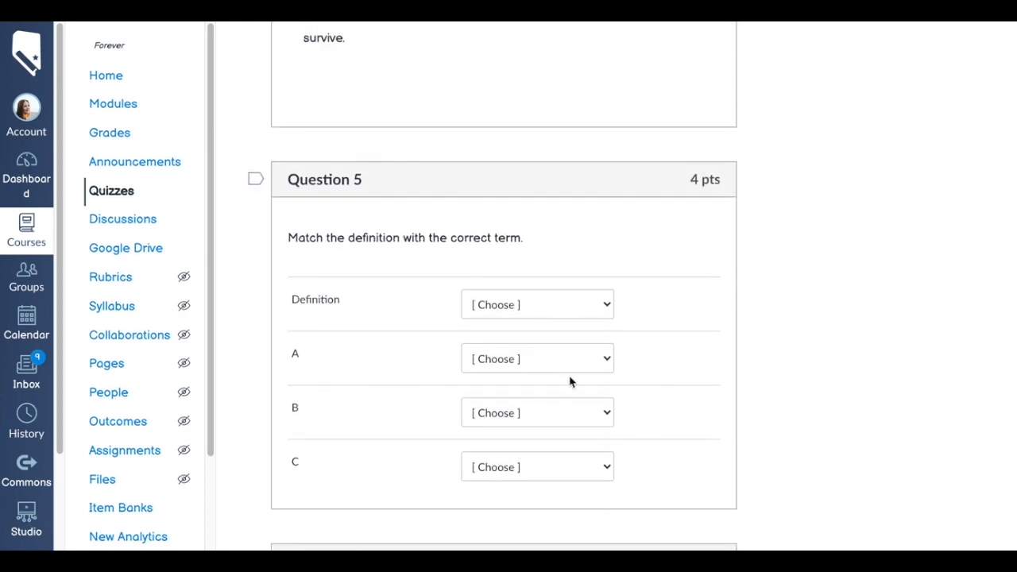
{"action": "left_click", "coordinate": [535, 308]}
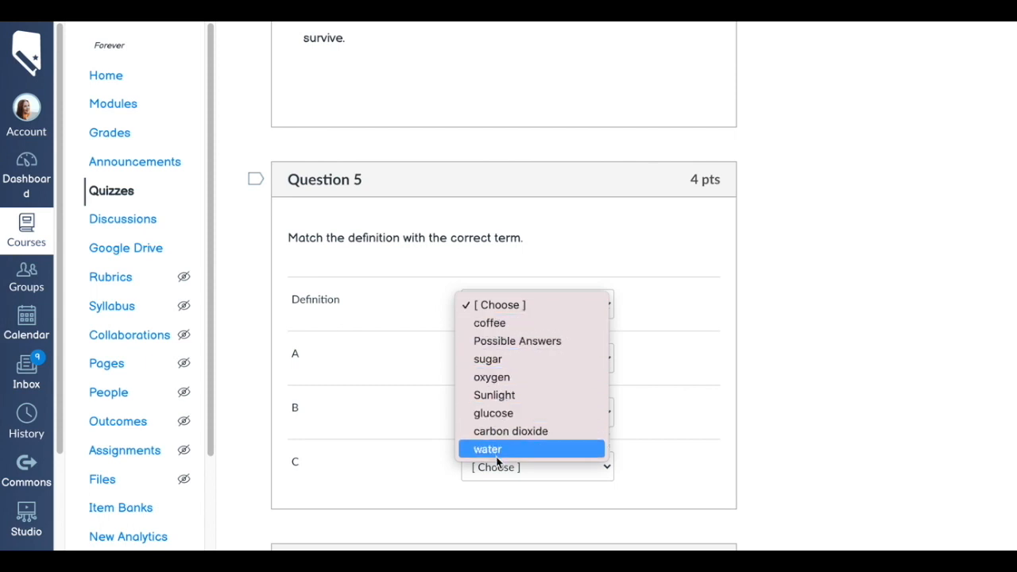
{"action": "left_click", "coordinate": [663, 328]}
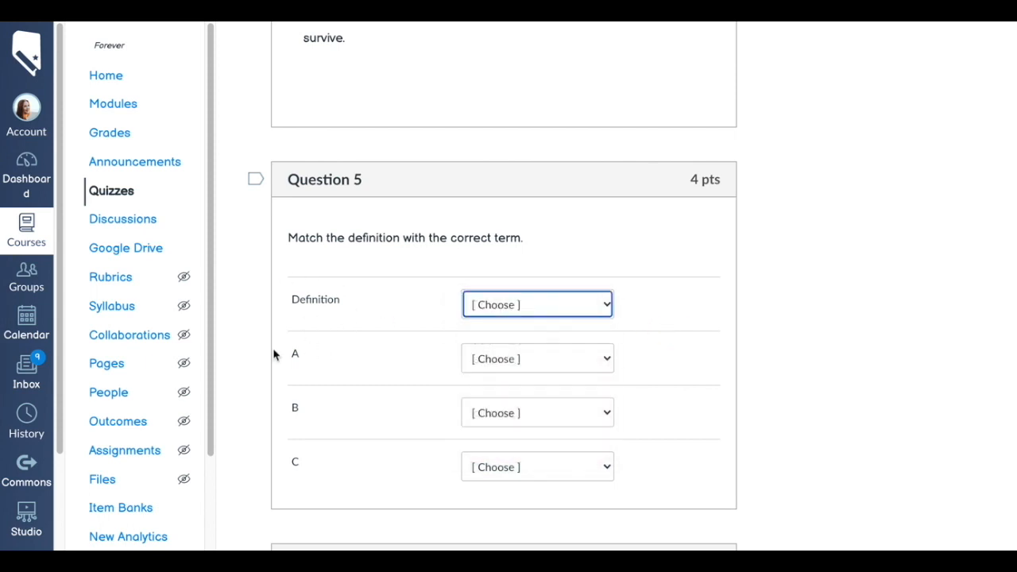
Answer the "What is 4²?" question with 16
{"action": "scroll", "coordinate": [699, 427], "scroll_direction": "down", "scroll_amount": 4}
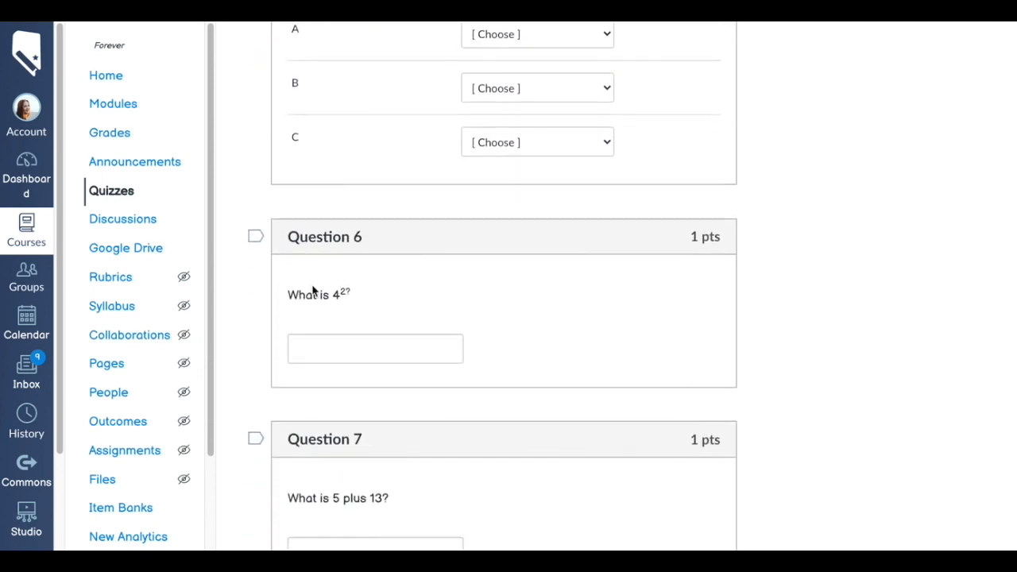
{"action": "left_click", "coordinate": [354, 349]}
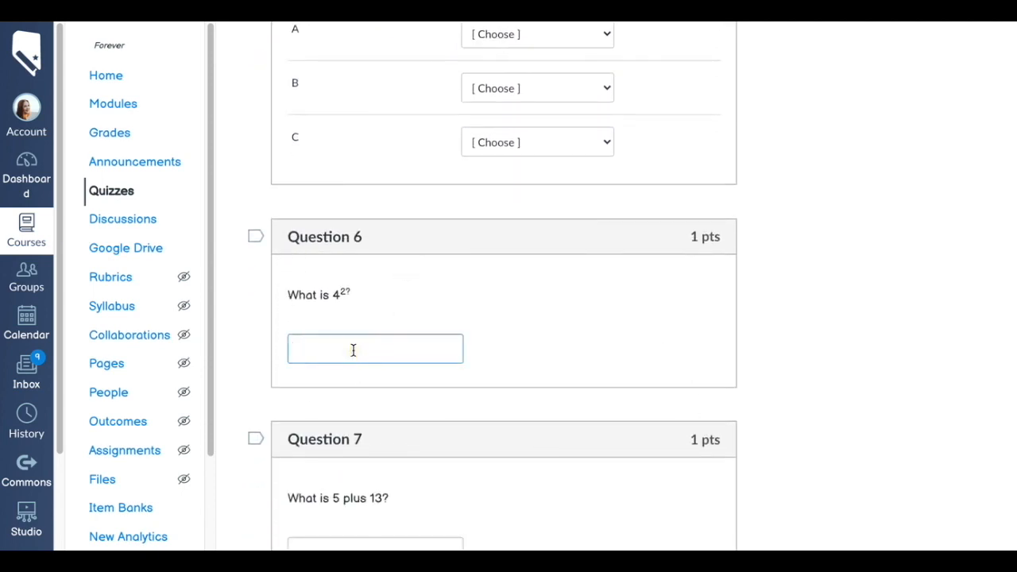
{"action": "type", "text": "16"}
{"action": "left_click", "coordinate": [398, 395]}
Answer the "What is 5 plus 13?" question with 18
{"action": "scroll", "coordinate": [400, 394], "scroll_direction": "down", "scroll_amount": 1}
{"action": "scroll", "coordinate": [399, 395], "scroll_direction": "down", "scroll_amount": 2}
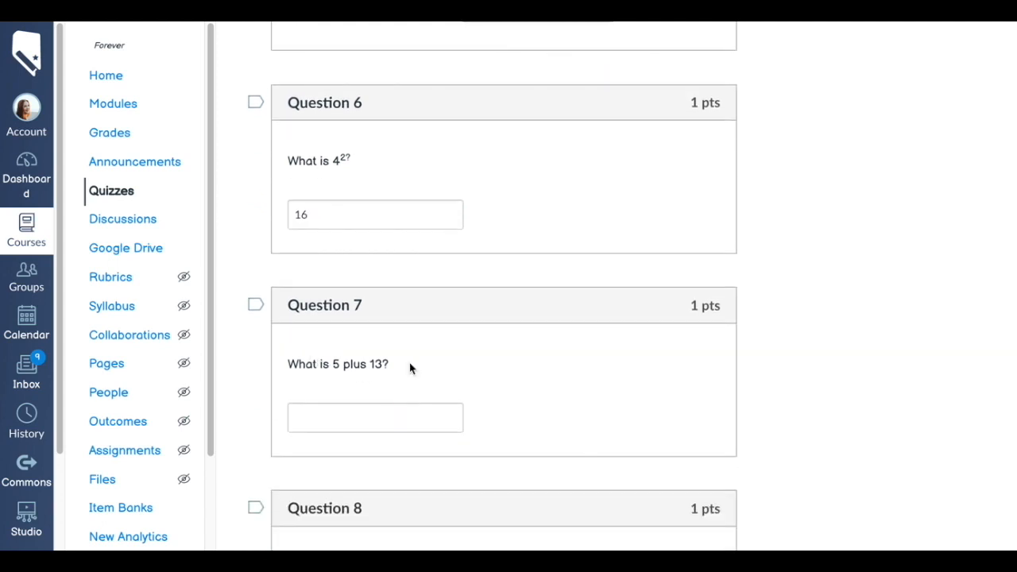
{"action": "scroll", "coordinate": [411, 368], "scroll_direction": "down", "scroll_amount": 1}
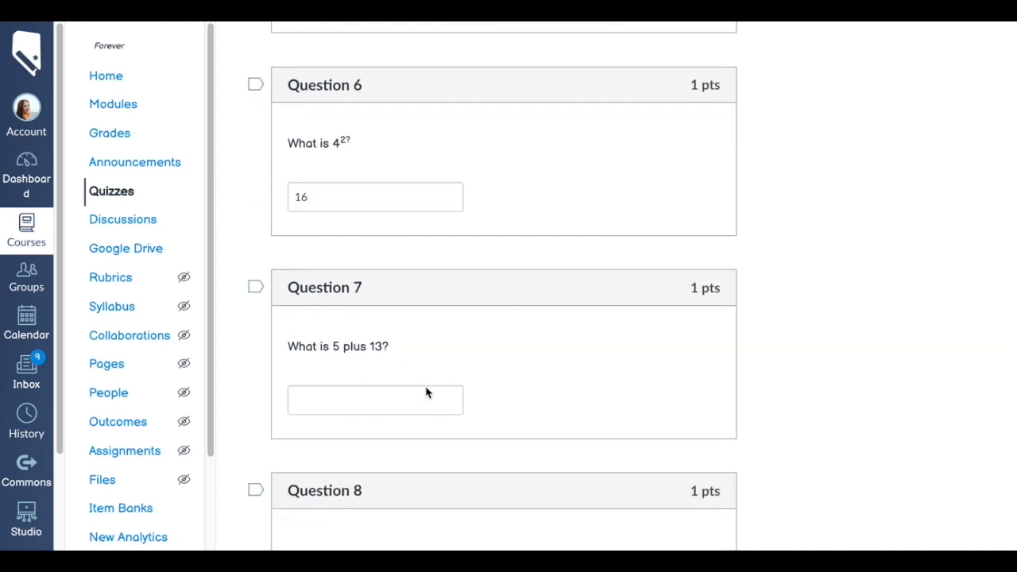
{"action": "double_click", "coordinate": [376, 346]}
{"action": "left_click", "coordinate": [432, 400]}
{"action": "left_click", "coordinate": [745, 431]}
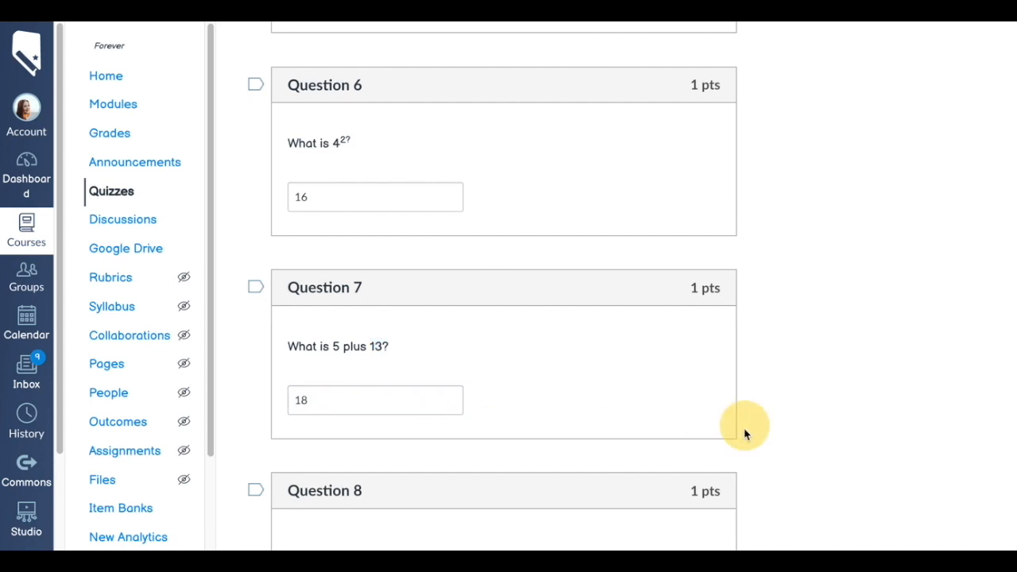
Enter "Hello :)" as the essay response to Question 9, leaving Question 8 blank
{"action": "scroll", "coordinate": [745, 431], "scroll_direction": "down", "scroll_amount": 3}
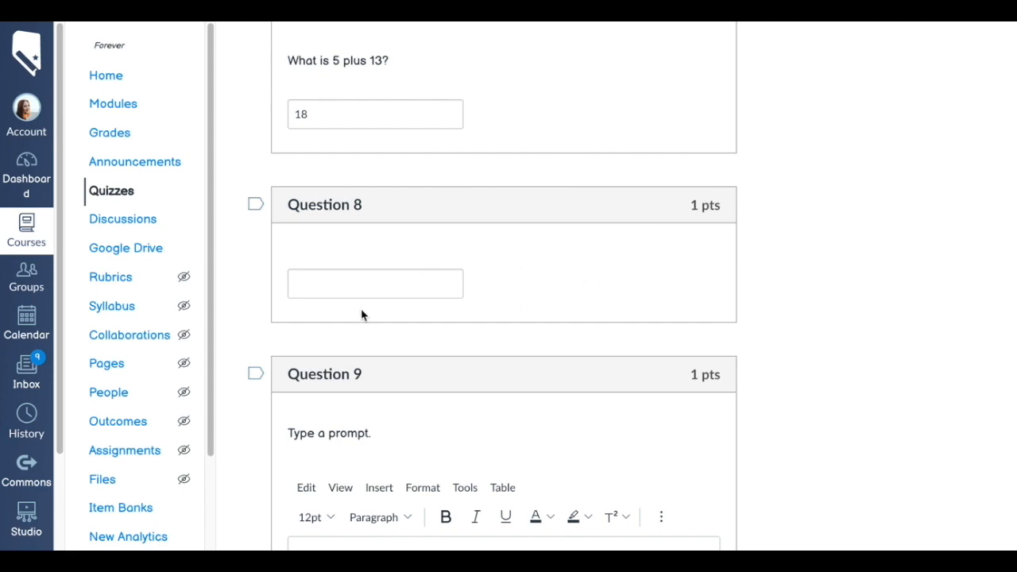
{"action": "scroll", "coordinate": [370, 343], "scroll_direction": "down", "scroll_amount": 1}
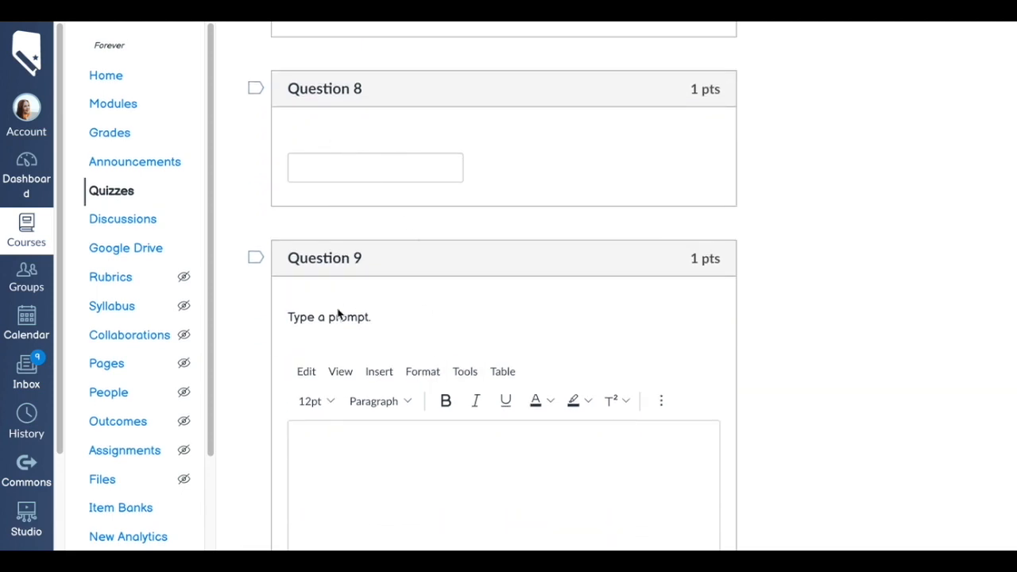
{"action": "scroll", "coordinate": [334, 309], "scroll_direction": "down", "scroll_amount": 3}
{"action": "scroll", "coordinate": [334, 306], "scroll_direction": "up", "scroll_amount": 1}
{"action": "scroll", "coordinate": [334, 308], "scroll_direction": "down", "scroll_amount": 2}
{"action": "scroll", "coordinate": [531, 188], "scroll_direction": "up", "scroll_amount": 1}
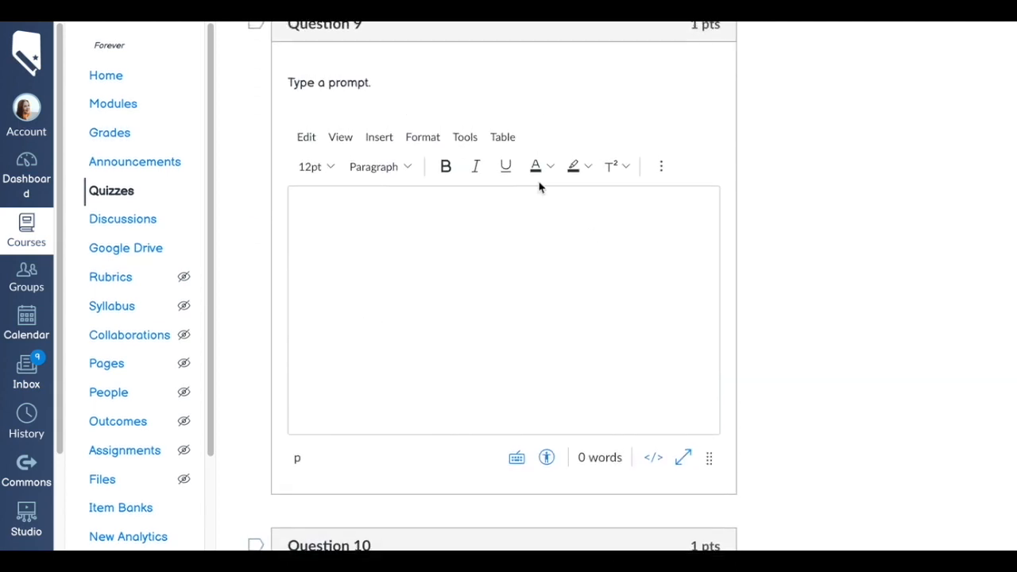
{"action": "left_click", "coordinate": [468, 305]}
{"action": "type", "text": "Hello :)"}
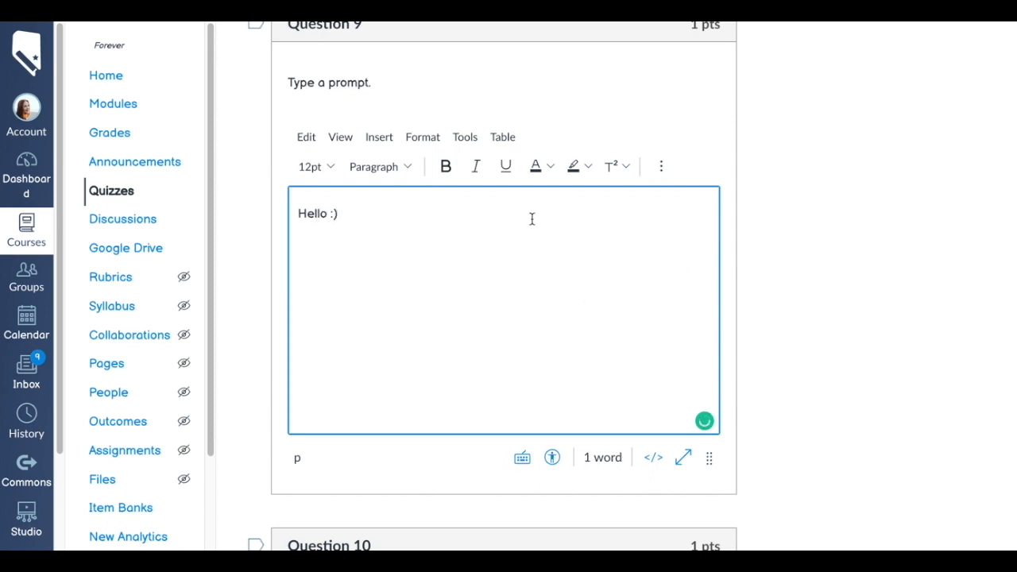
{"action": "scroll", "coordinate": [606, 232], "scroll_direction": "down", "scroll_amount": 1}
{"action": "scroll", "coordinate": [549, 150], "scroll_direction": "up", "scroll_amount": 5}
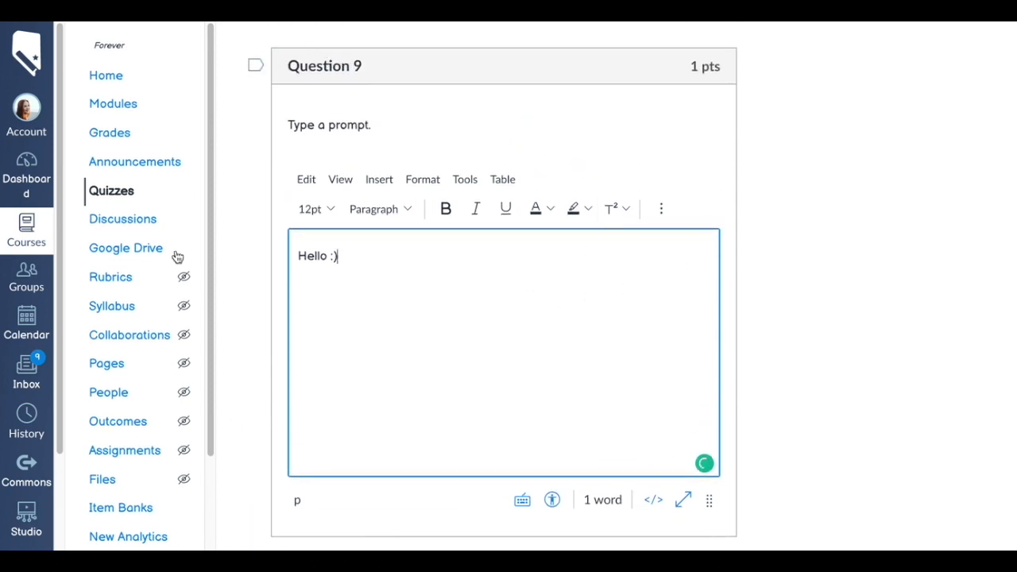
{"action": "left_click", "coordinate": [842, 290]}
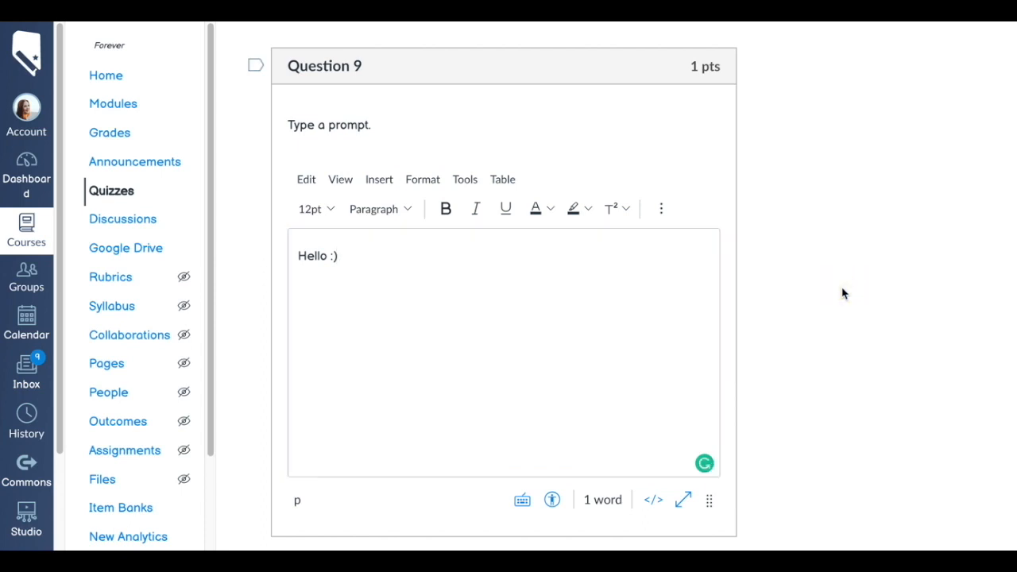
Open the file chooser for Question 10's picture upload and close it without choosing a file
{"action": "scroll", "coordinate": [798, 342], "scroll_direction": "down", "scroll_amount": 1}
{"action": "scroll", "coordinate": [799, 342], "scroll_direction": "down", "scroll_amount": 3}
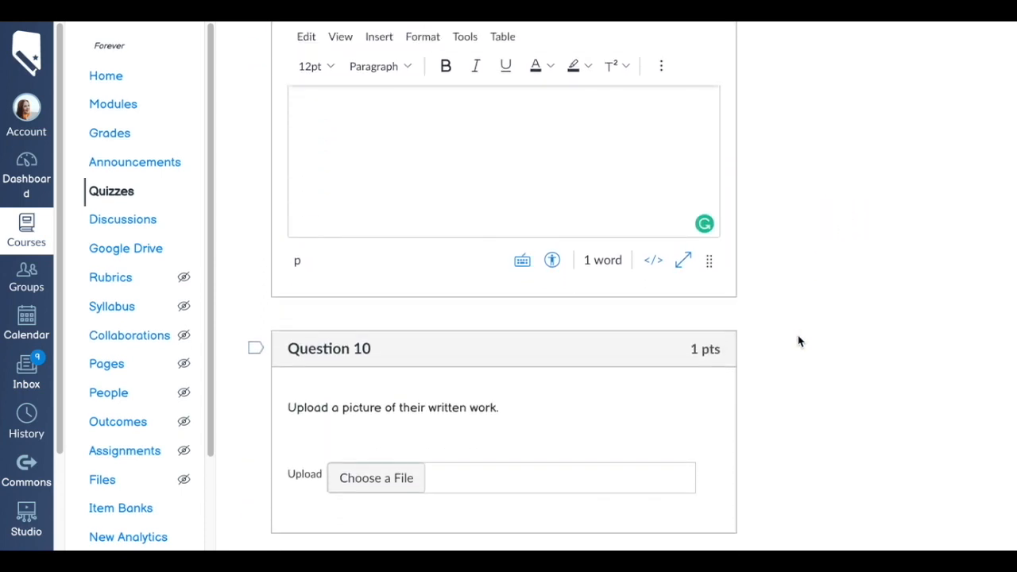
{"action": "scroll", "coordinate": [320, 345], "scroll_direction": "down", "scroll_amount": 1}
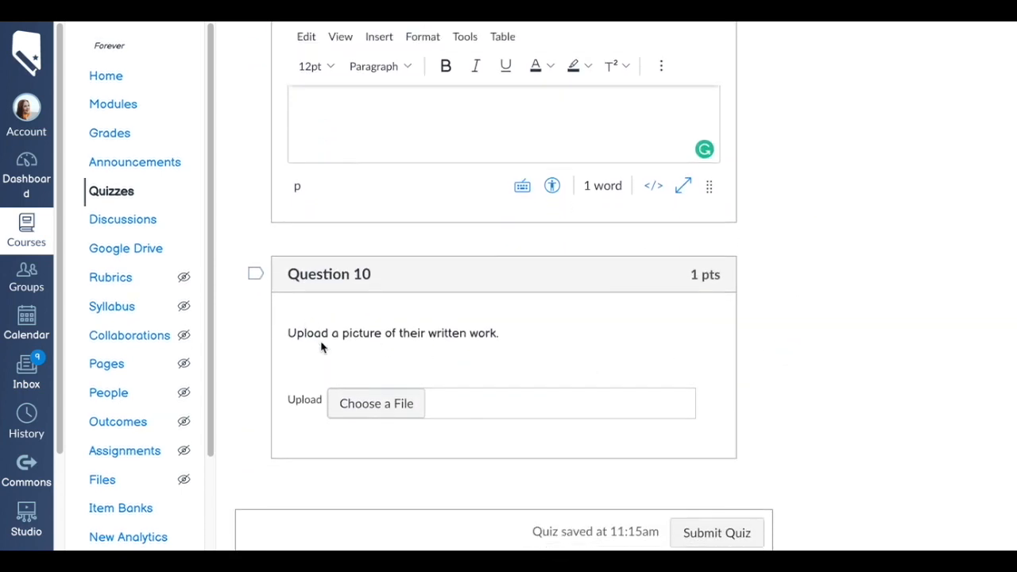
{"action": "left_click", "coordinate": [382, 413]}
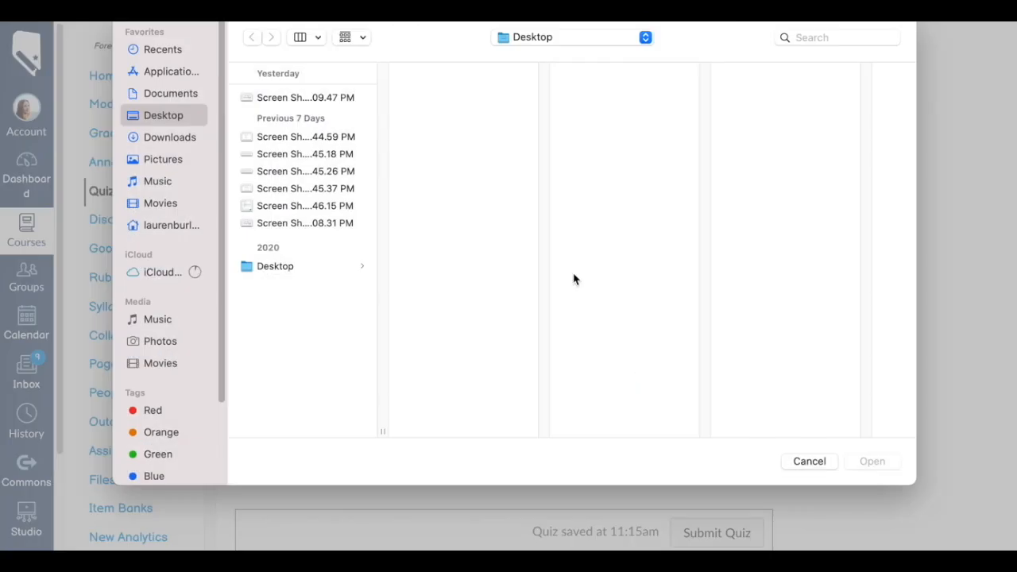
{"action": "left_click_drag", "start_coordinate": [734, 40], "coordinate": [739, 68]}
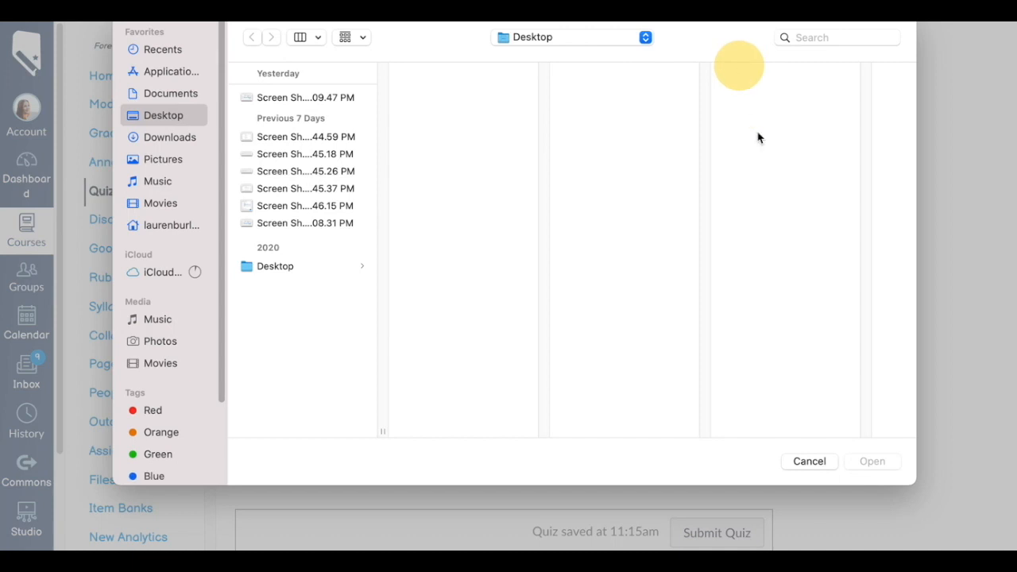
{"action": "left_click", "coordinate": [814, 461]}
Submit the preview quiz attempt despite the unanswered questions
{"action": "scroll", "coordinate": [767, 461], "scroll_direction": "down", "scroll_amount": 1}
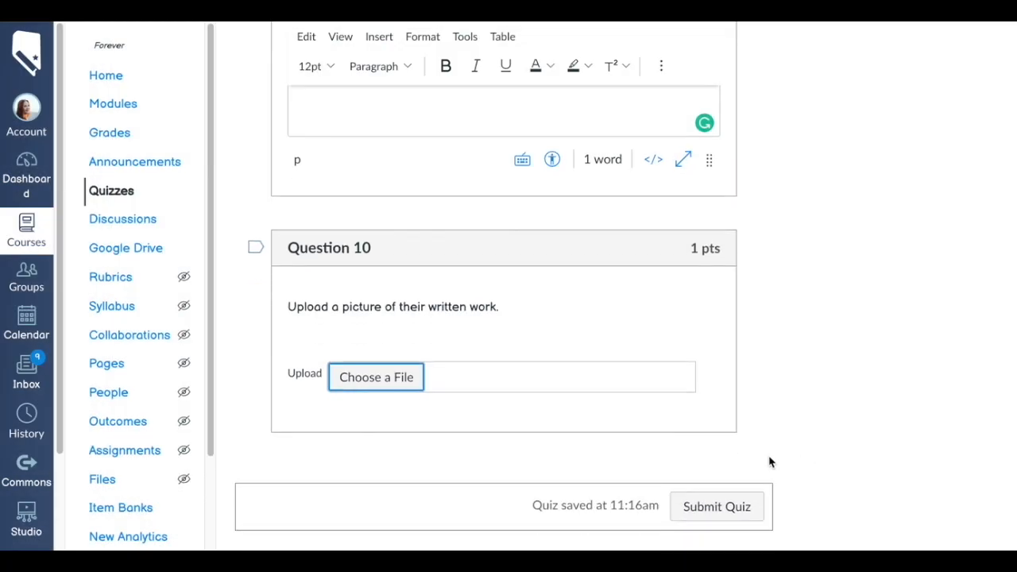
{"action": "left_click", "coordinate": [722, 517]}
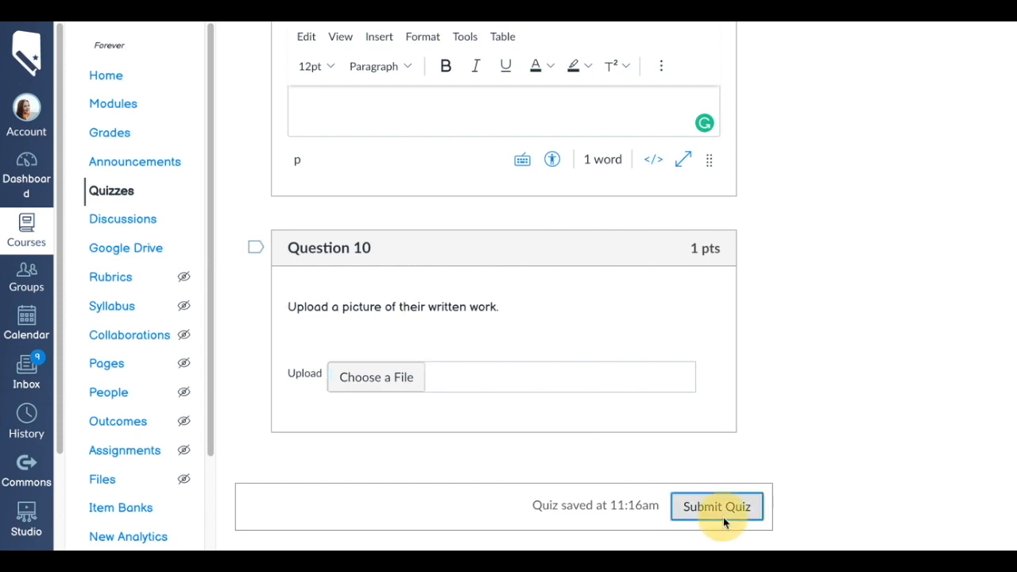
{"action": "left_click", "coordinate": [651, 87]}
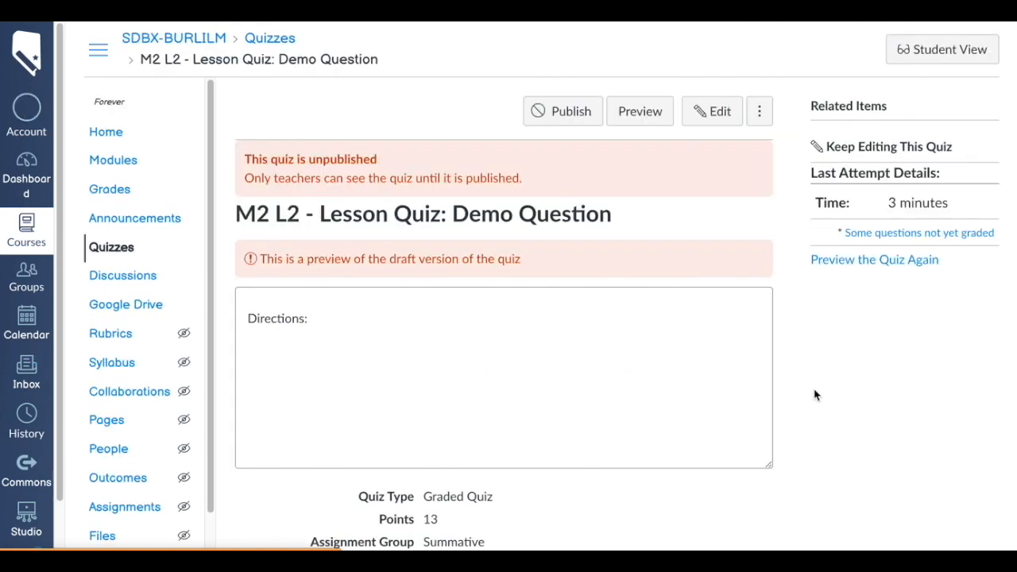
Review the attempt's score and the graded responses for Questions 1 to 3
{"action": "scroll", "coordinate": [814, 390], "scroll_direction": "down", "scroll_amount": 1}
{"action": "scroll", "coordinate": [814, 395], "scroll_direction": "down", "scroll_amount": 10}
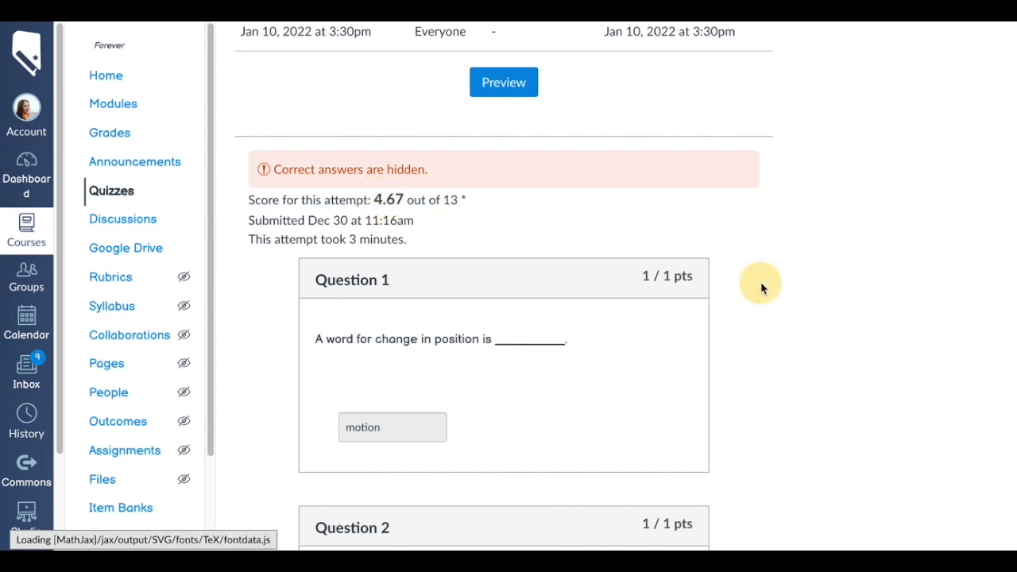
{"action": "scroll", "coordinate": [761, 288], "scroll_direction": "down", "scroll_amount": 2}
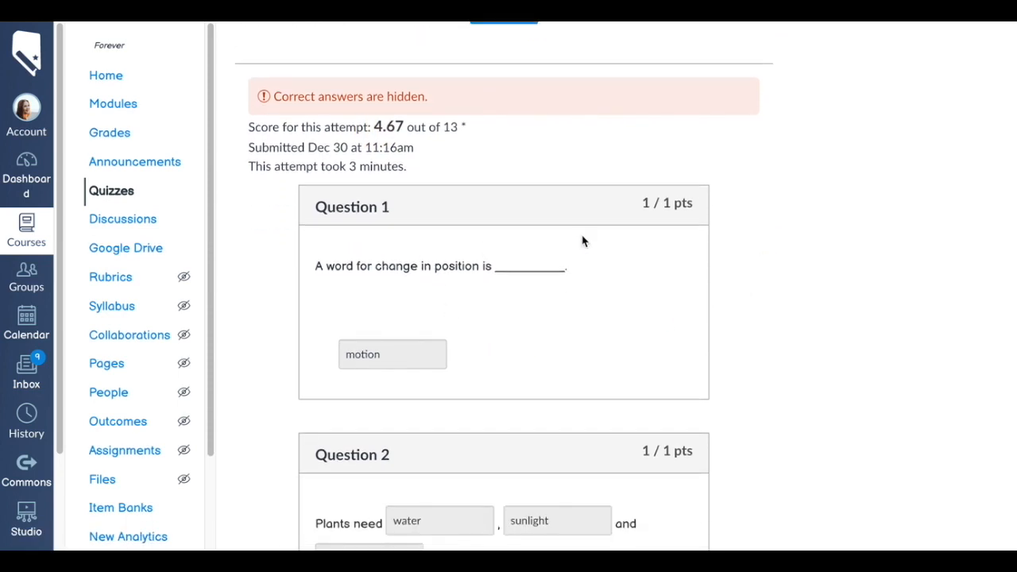
{"action": "scroll", "coordinate": [673, 329], "scroll_direction": "down", "scroll_amount": 5}
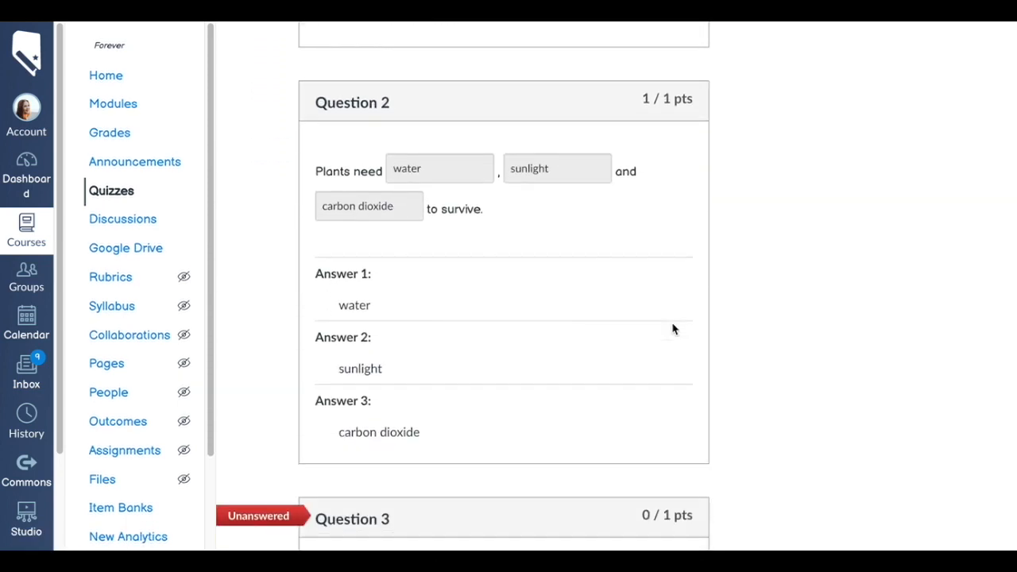
{"action": "scroll", "coordinate": [657, 305], "scroll_direction": "down", "scroll_amount": 6}
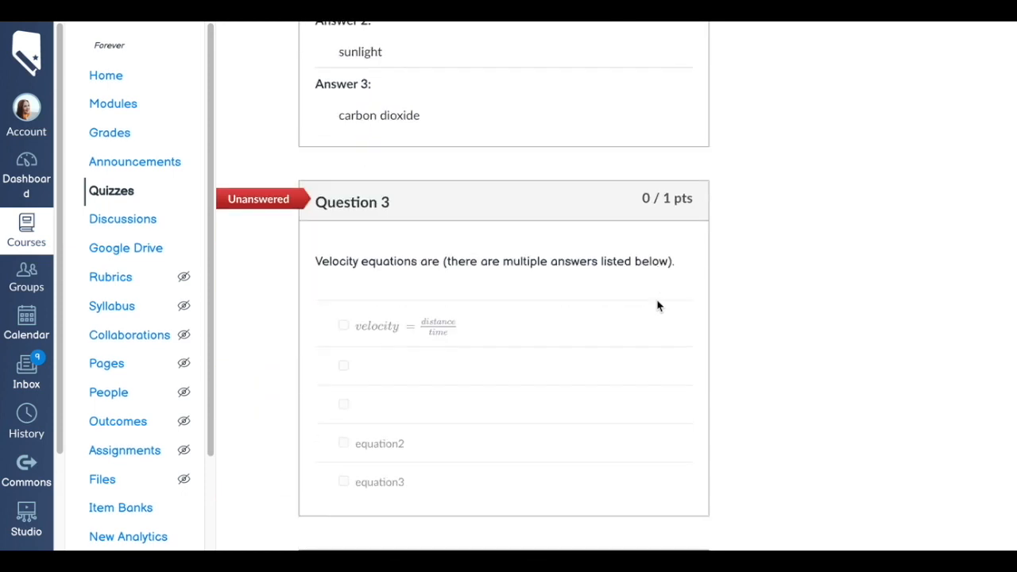
{"action": "scroll", "coordinate": [656, 341], "scroll_direction": "down", "scroll_amount": 2}
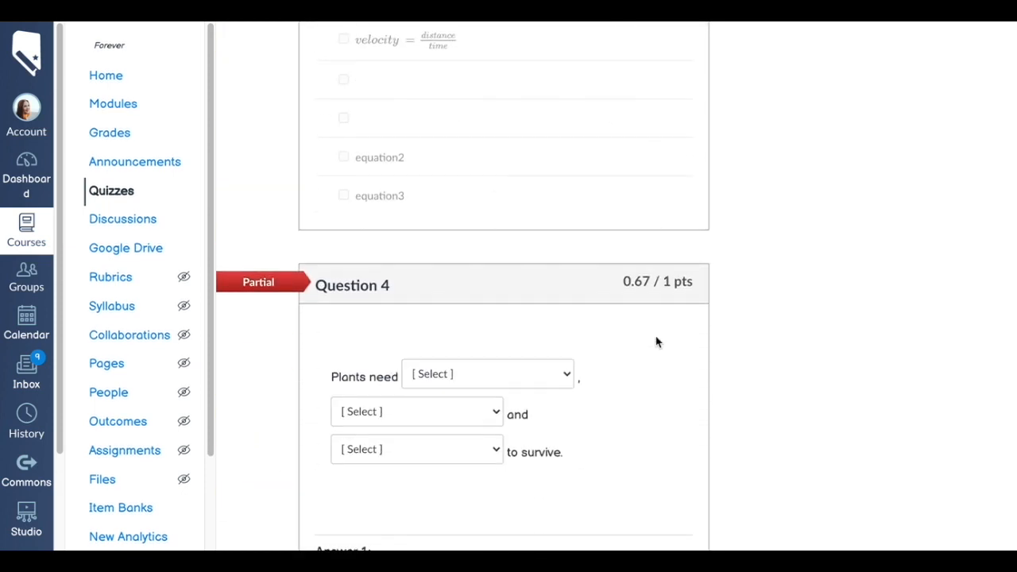
Examine the grading mark, points and three submitted answers of Question 4
{"action": "scroll", "coordinate": [676, 326], "scroll_direction": "down", "scroll_amount": 2}
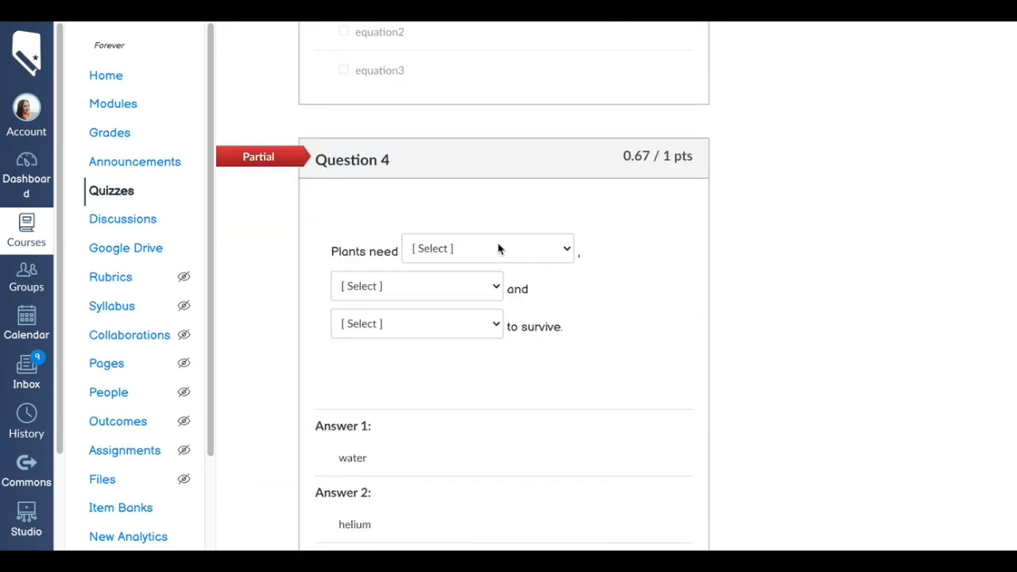
{"action": "double_click", "coordinate": [248, 154]}
{"action": "left_click", "coordinate": [639, 222]}
{"action": "scroll", "coordinate": [645, 243], "scroll_direction": "down", "scroll_amount": 1}
{"action": "scroll", "coordinate": [645, 243], "scroll_direction": "down", "scroll_amount": 1}
{"action": "scroll", "coordinate": [645, 243], "scroll_direction": "down", "scroll_amount": 1}
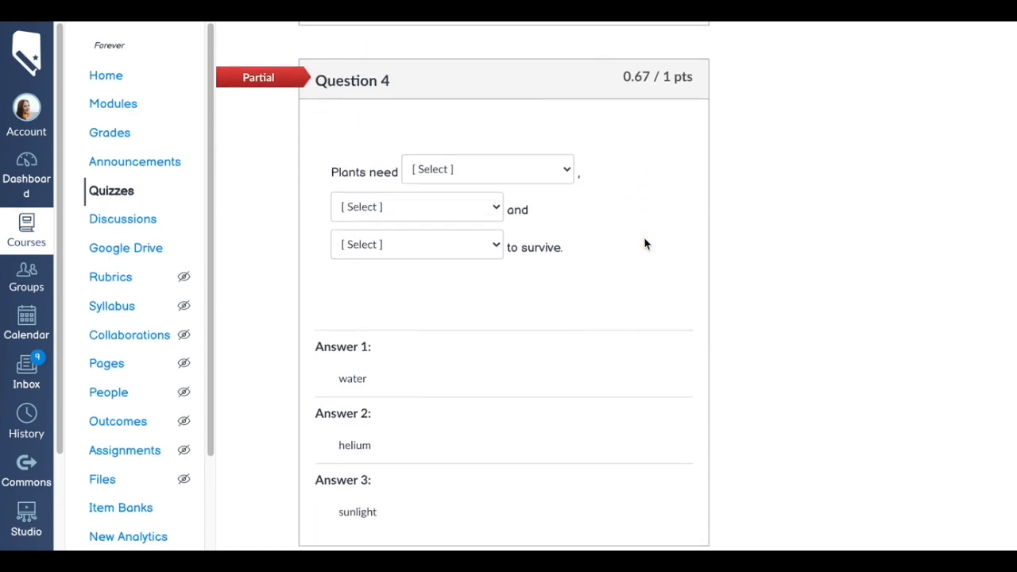
{"action": "scroll", "coordinate": [645, 244], "scroll_direction": "up", "scroll_amount": 1}
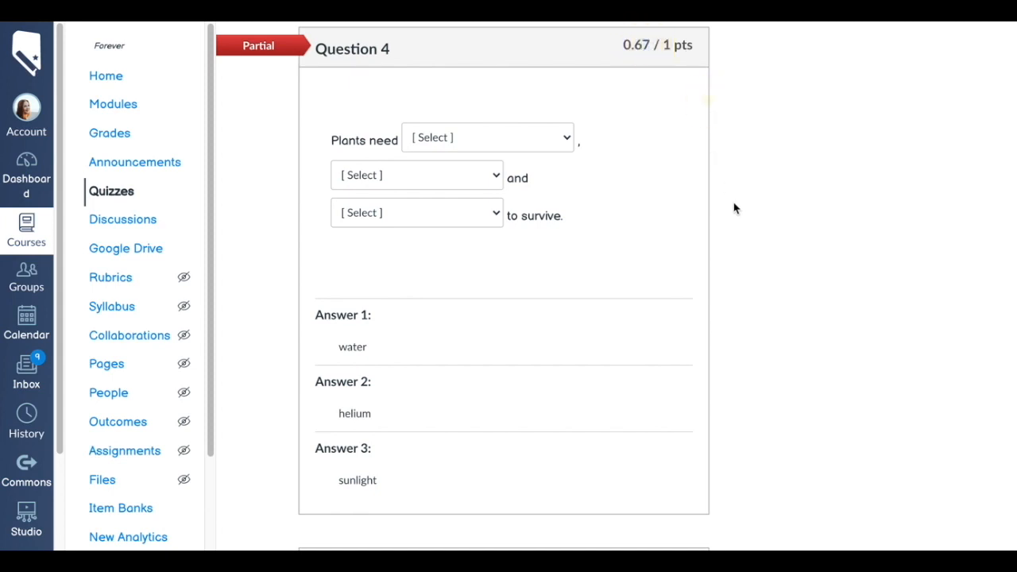
Review the graded results of Questions 5 to 10 down to the final quiz score
{"action": "scroll", "coordinate": [734, 208], "scroll_direction": "down", "scroll_amount": 5}
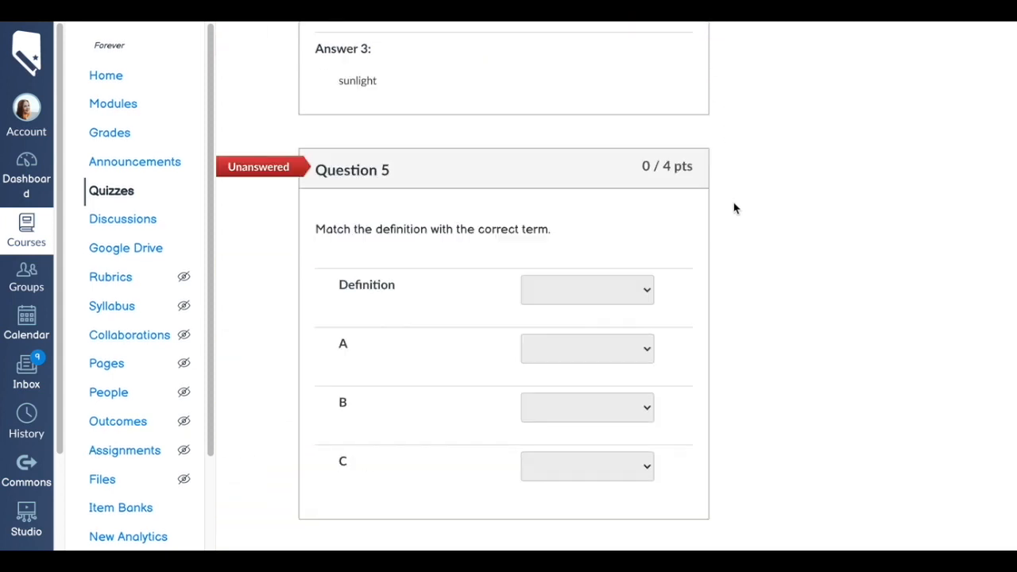
{"action": "scroll", "coordinate": [734, 208], "scroll_direction": "down", "scroll_amount": 1}
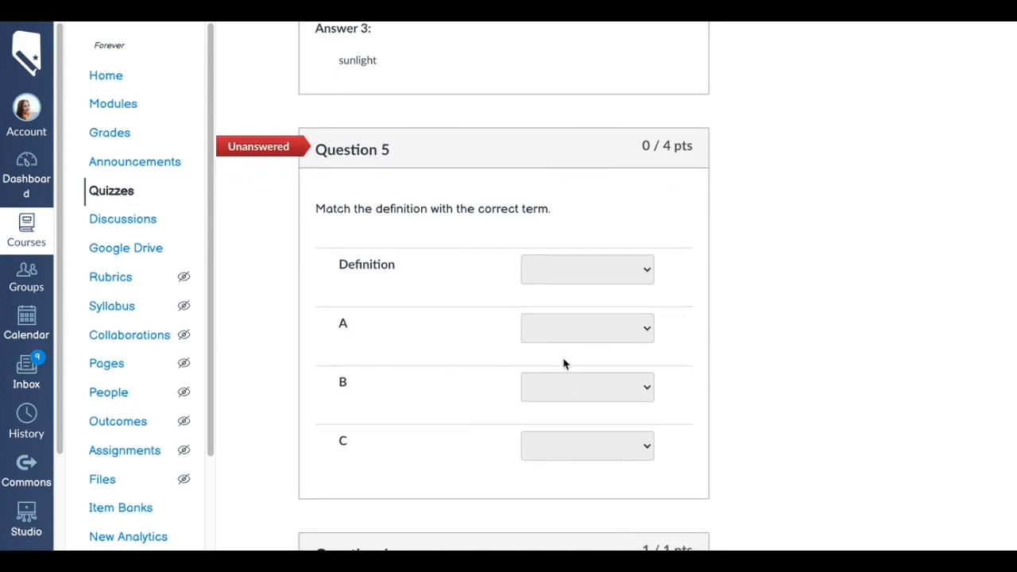
{"action": "scroll", "coordinate": [560, 365], "scroll_direction": "down", "scroll_amount": 2}
{"action": "scroll", "coordinate": [562, 352], "scroll_direction": "down", "scroll_amount": 2}
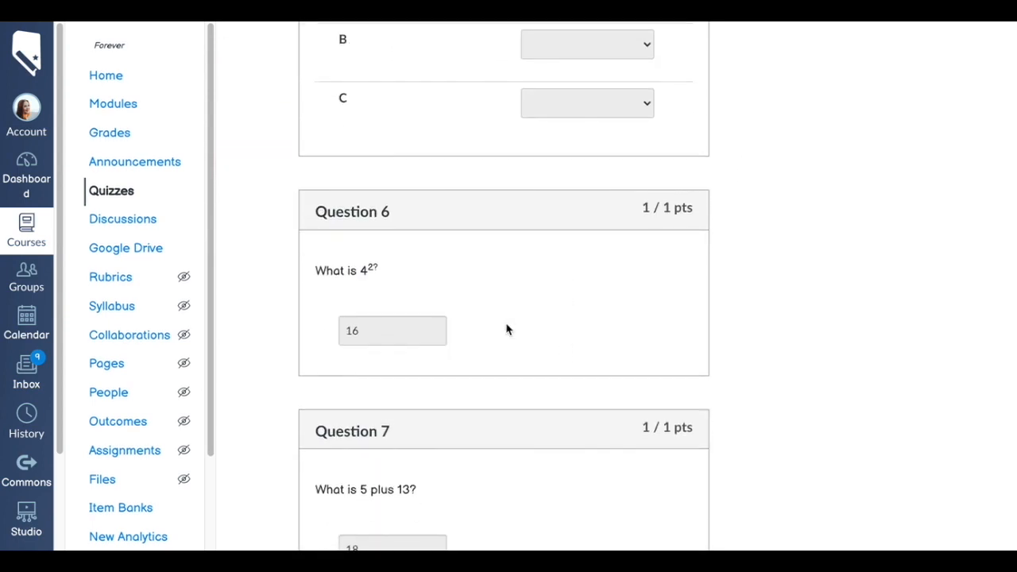
{"action": "scroll", "coordinate": [600, 286], "scroll_direction": "down", "scroll_amount": 5}
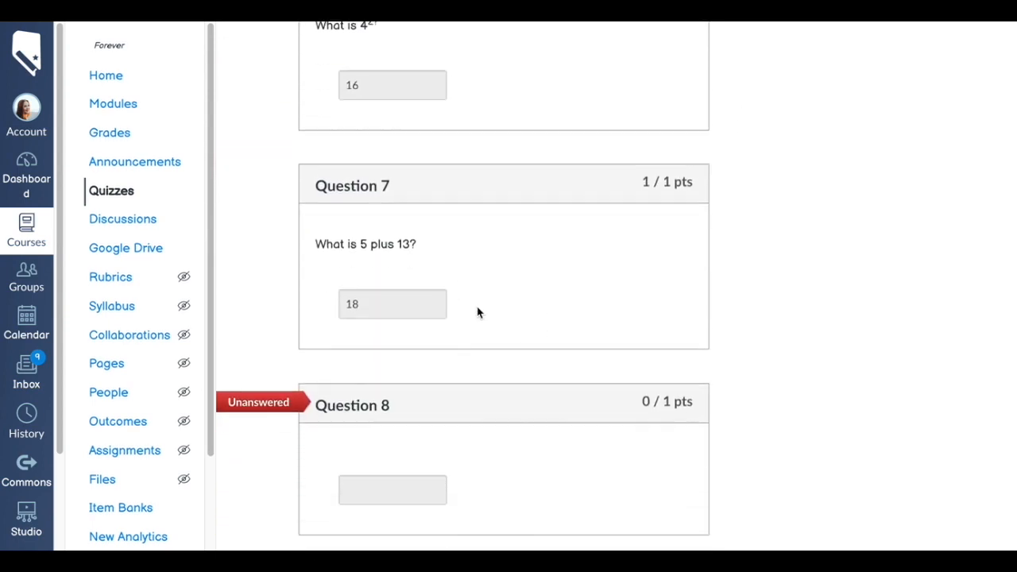
{"action": "scroll", "coordinate": [478, 312], "scroll_direction": "down", "scroll_amount": 1}
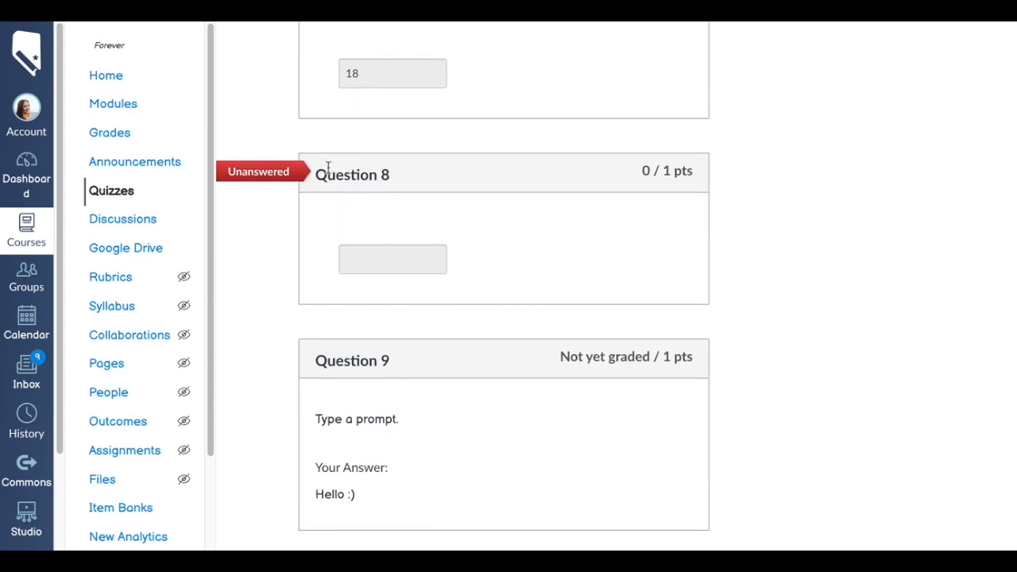
{"action": "scroll", "coordinate": [548, 274], "scroll_direction": "down", "scroll_amount": 2}
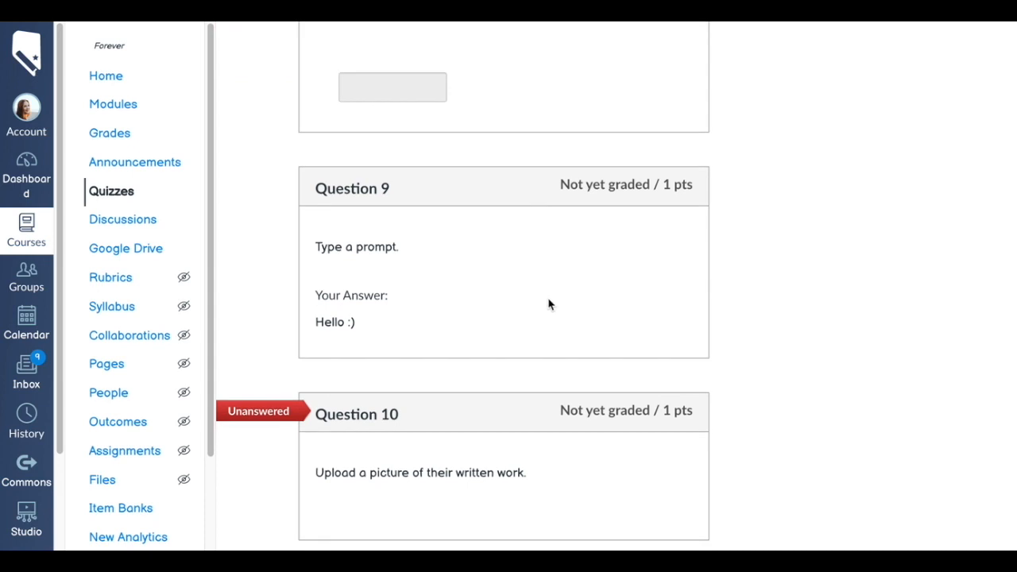
{"action": "scroll", "coordinate": [547, 306], "scroll_direction": "down", "scroll_amount": 1}
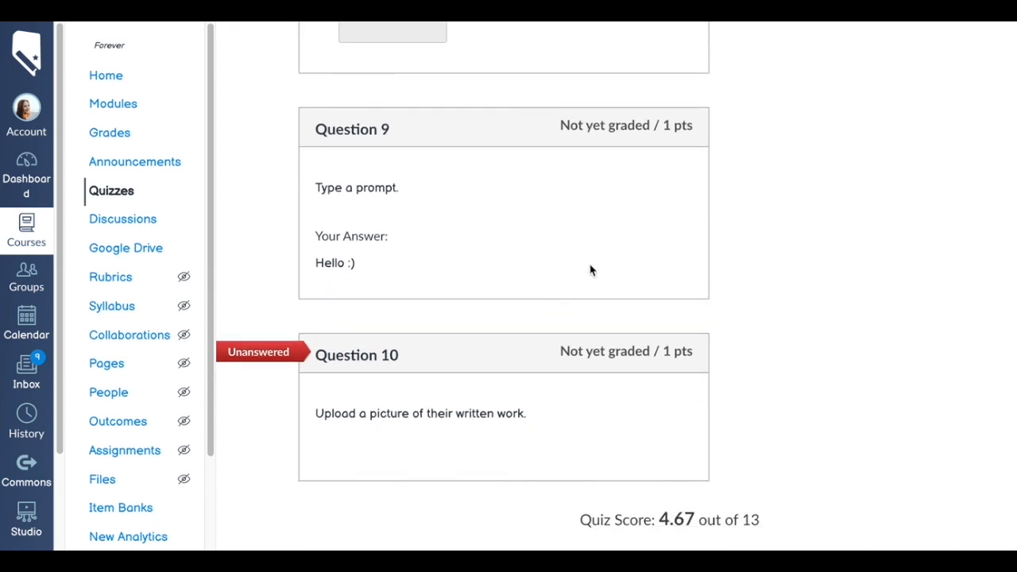
Check the grading status of the essay in Question 9 and the file upload in Question 10
{"action": "left_click_drag", "start_coordinate": [560, 125], "coordinate": [654, 130]}
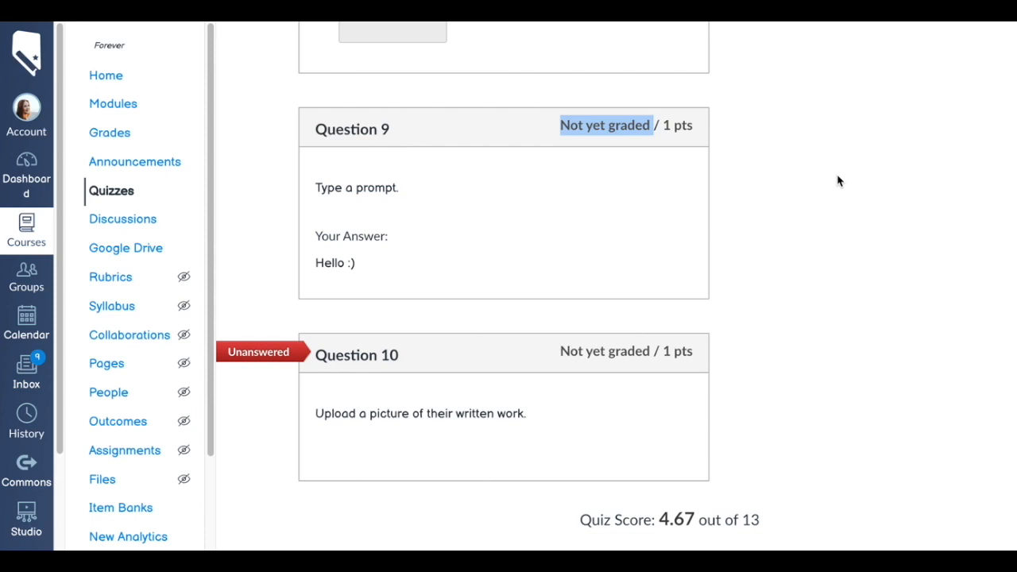
{"action": "left_click", "coordinate": [797, 199]}
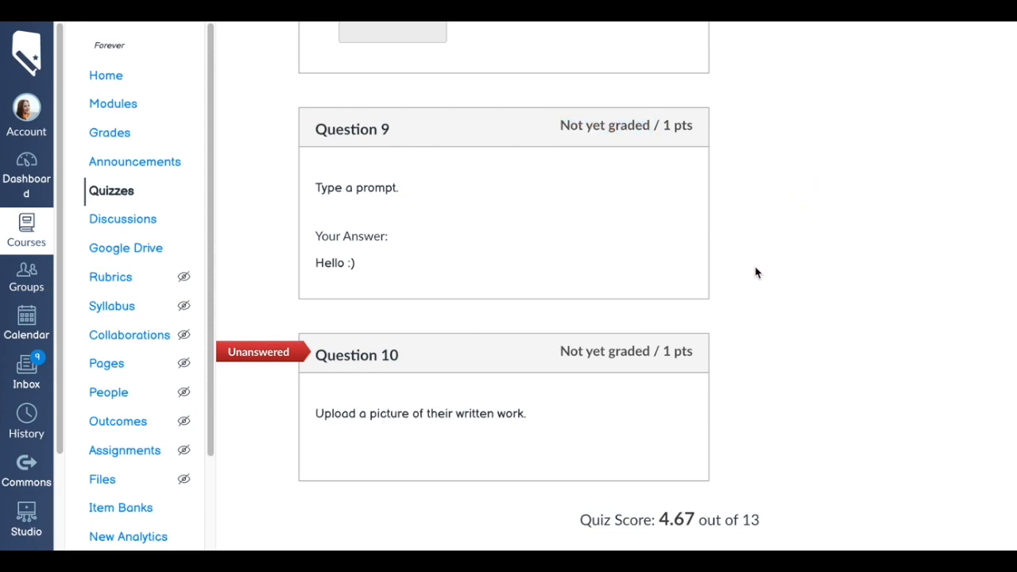
{"action": "left_click_drag", "start_coordinate": [562, 352], "coordinate": [650, 351]}
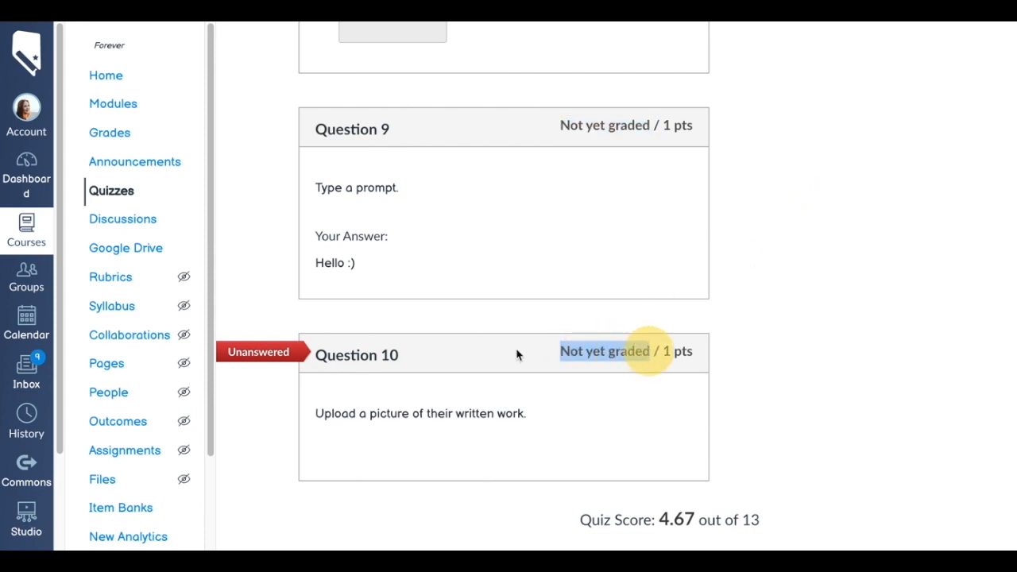
{"action": "left_click", "coordinate": [858, 322]}
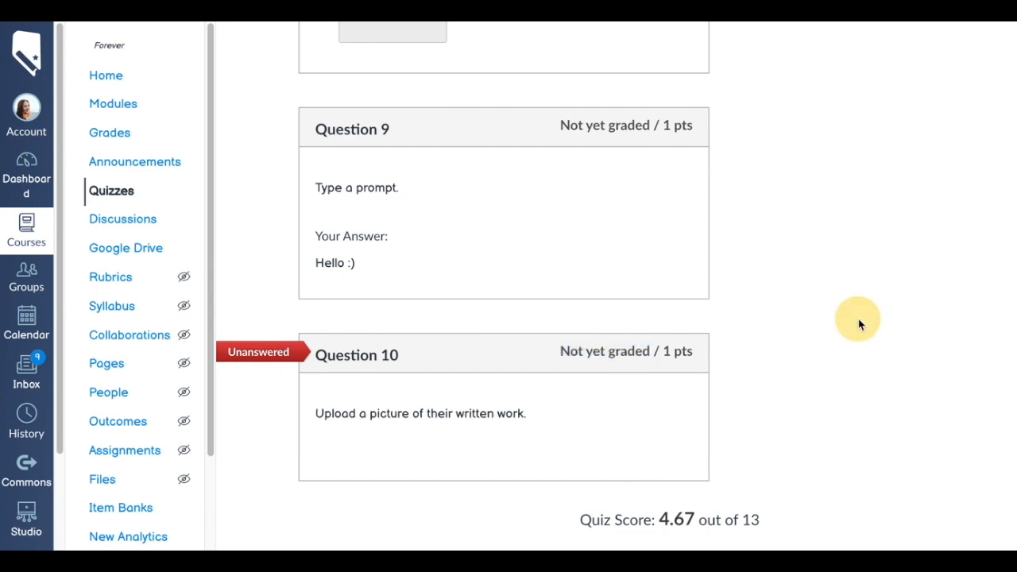
Open the "M2 L2 - Lesson Quiz: Demo Question" quiz for editing and show its questions
{"action": "scroll", "coordinate": [858, 323], "scroll_direction": "up", "scroll_amount": 20}
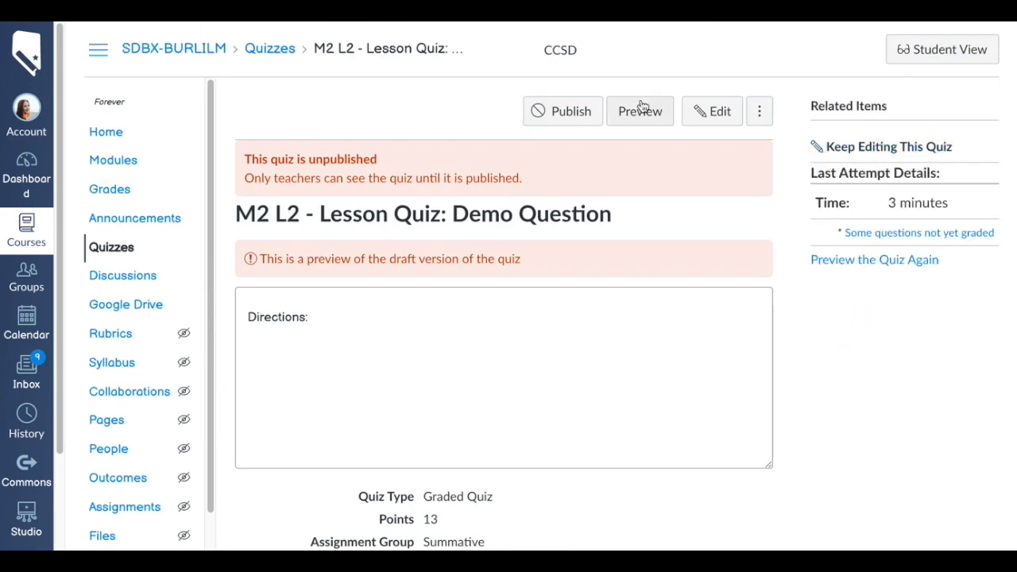
{"action": "left_click", "coordinate": [718, 113]}
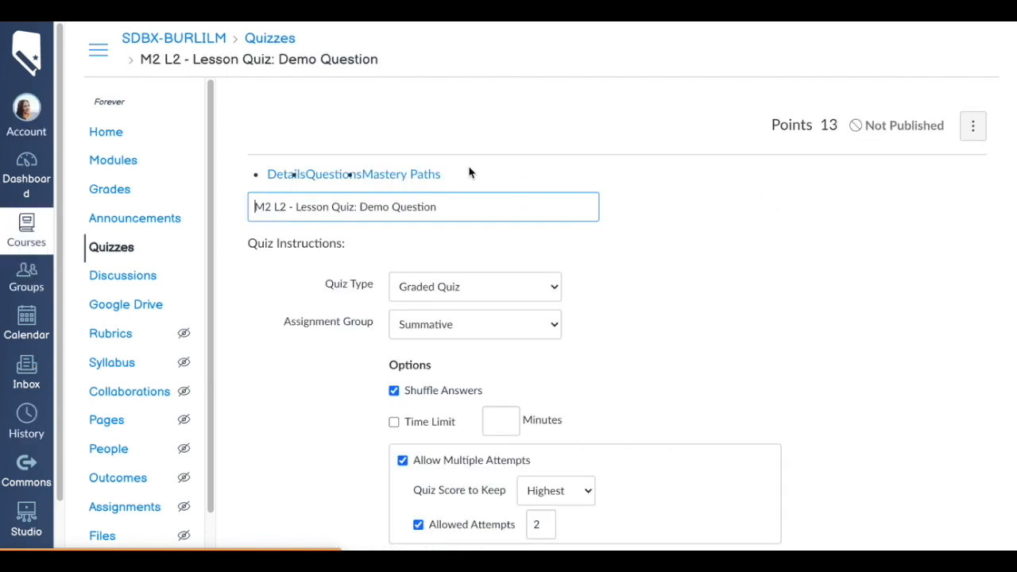
{"action": "left_click", "coordinate": [352, 181]}
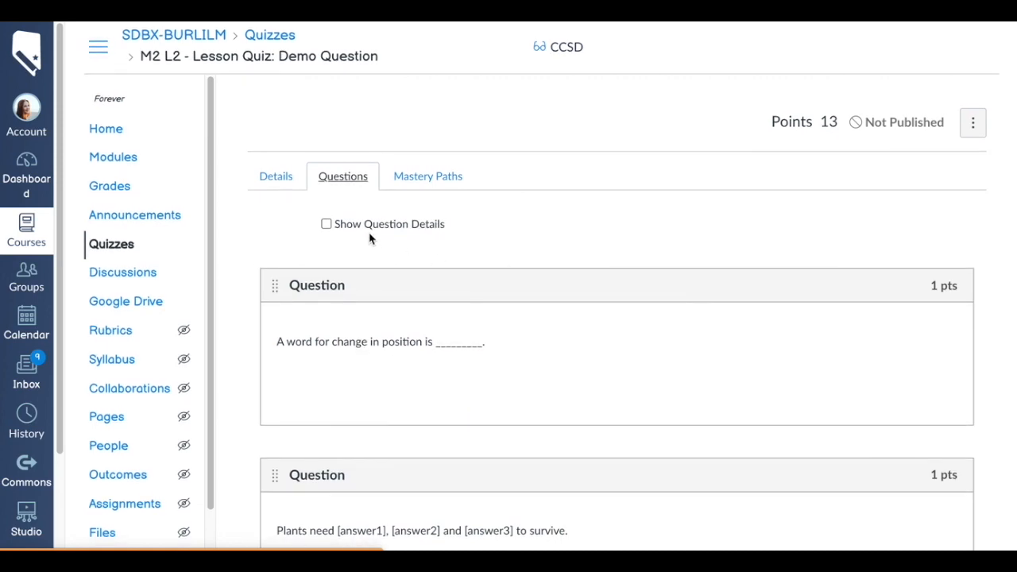
Show the question details and review the quiz questions with their answers, from the fill-in-the-blank to the file upload question
{"action": "left_click", "coordinate": [364, 224]}
{"action": "scroll", "coordinate": [532, 262], "scroll_direction": "down", "scroll_amount": 7}
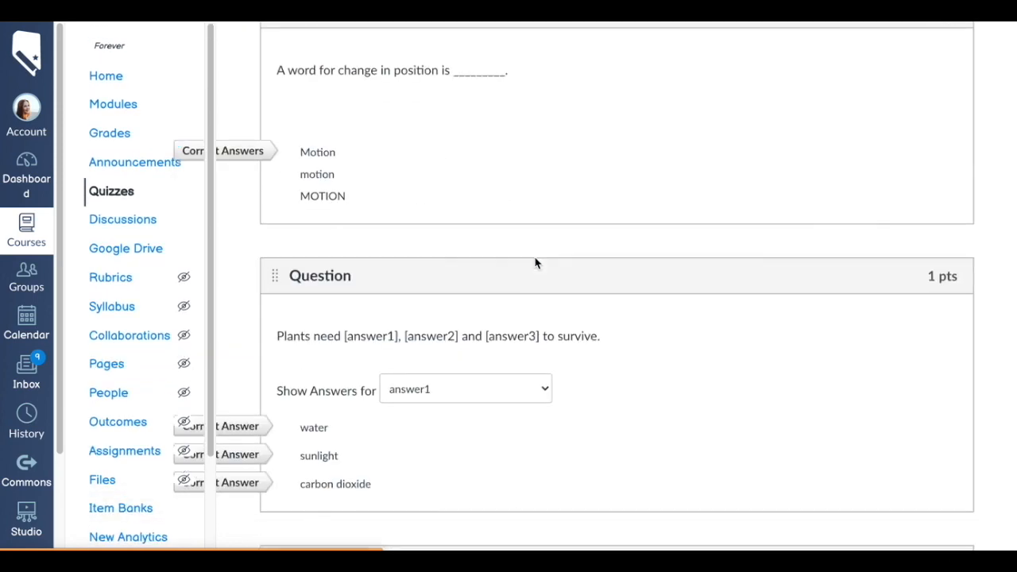
{"action": "scroll", "coordinate": [535, 263], "scroll_direction": "down", "scroll_amount": 10}
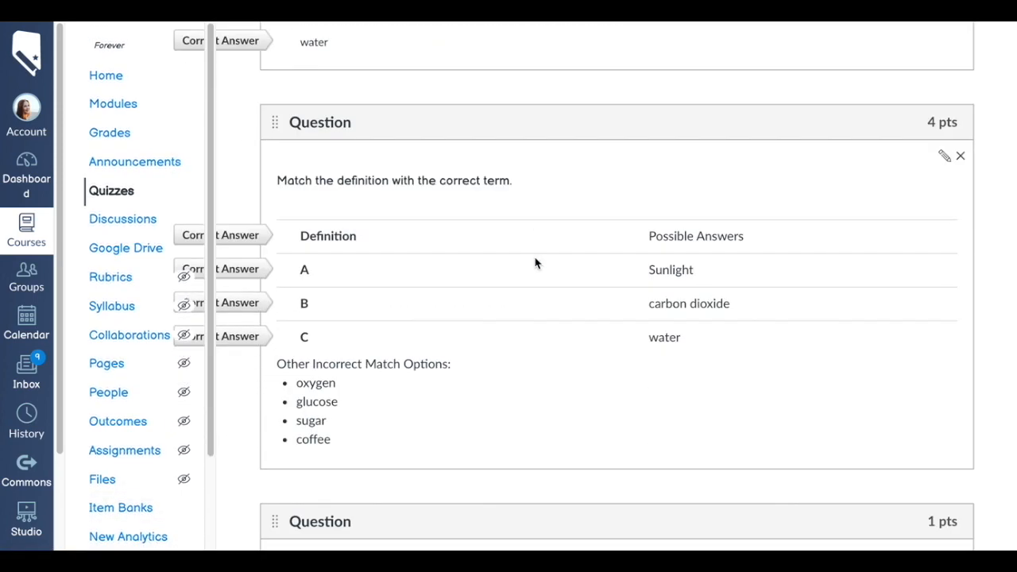
{"action": "scroll", "coordinate": [535, 263], "scroll_direction": "down", "scroll_amount": 5}
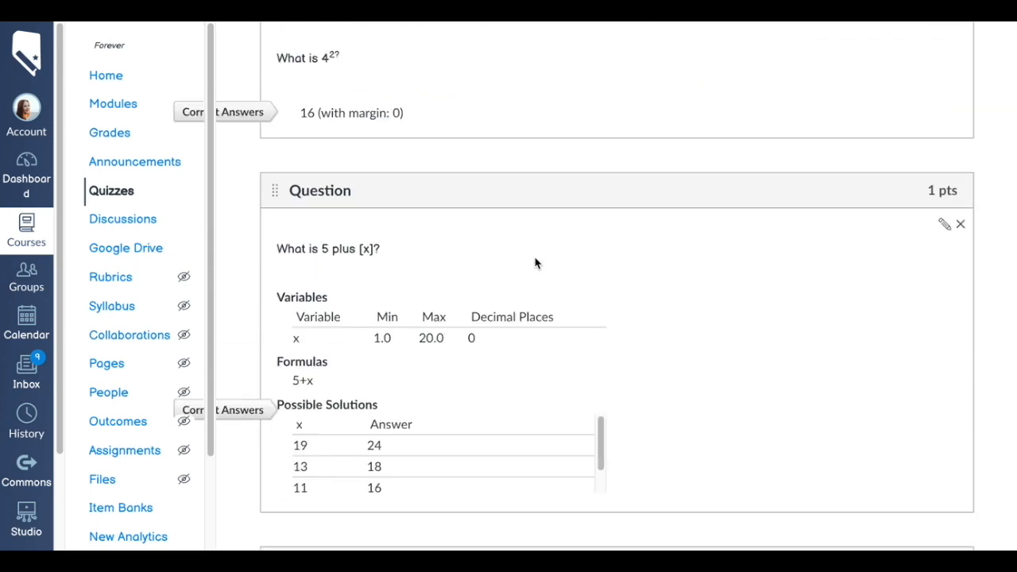
{"action": "scroll", "coordinate": [536, 263], "scroll_direction": "down", "scroll_amount": 5}
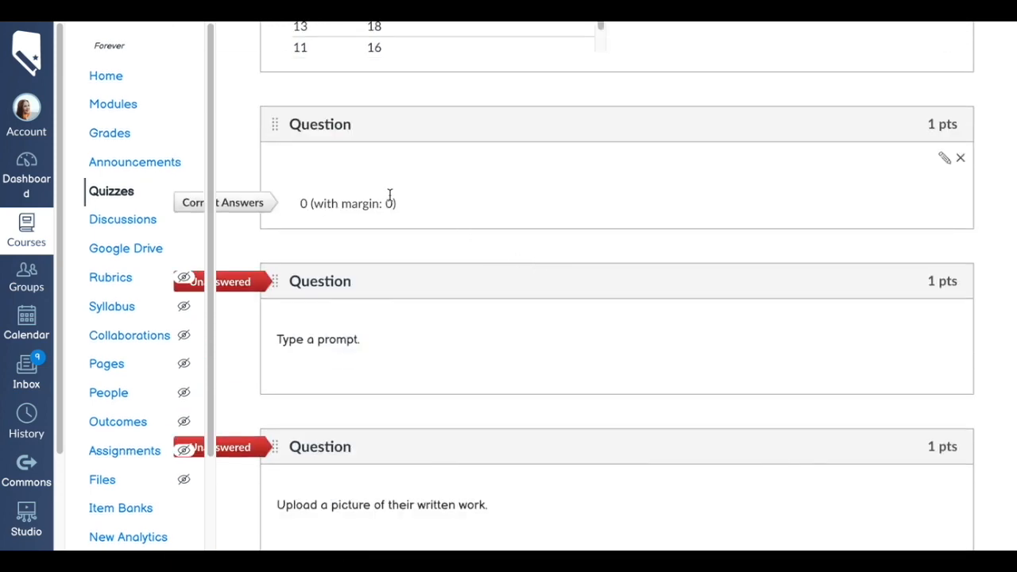
{"action": "left_click", "coordinate": [946, 162]}
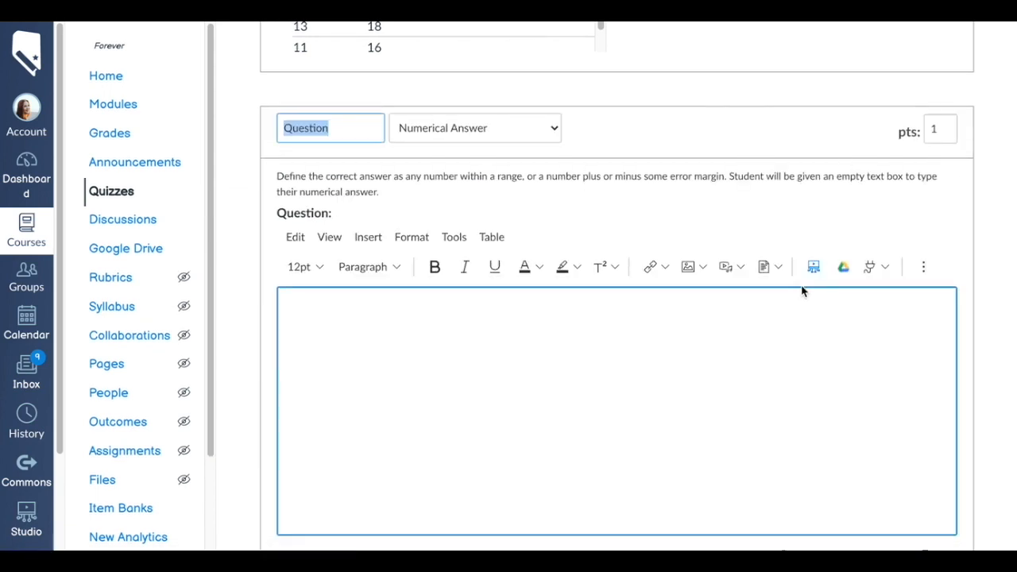
{"action": "scroll", "coordinate": [801, 289], "scroll_direction": "down", "scroll_amount": 3}
{"action": "scroll", "coordinate": [736, 326], "scroll_direction": "up", "scroll_amount": 6}
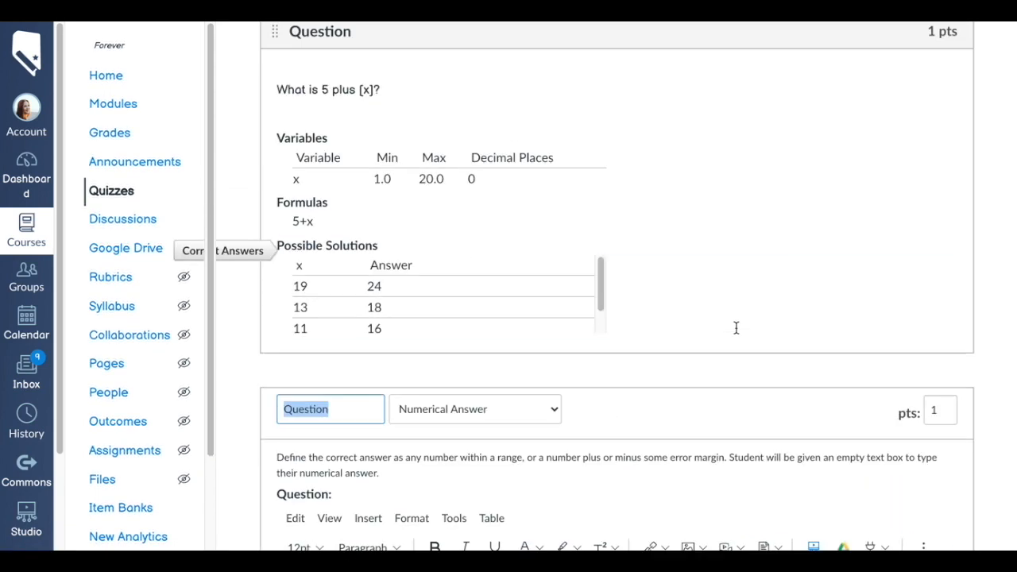
{"action": "scroll", "coordinate": [938, 200], "scroll_direction": "up", "scroll_amount": 1}
{"action": "scroll", "coordinate": [887, 252], "scroll_direction": "down", "scroll_amount": 3}
{"action": "scroll", "coordinate": [658, 273], "scroll_direction": "down", "scroll_amount": 3}
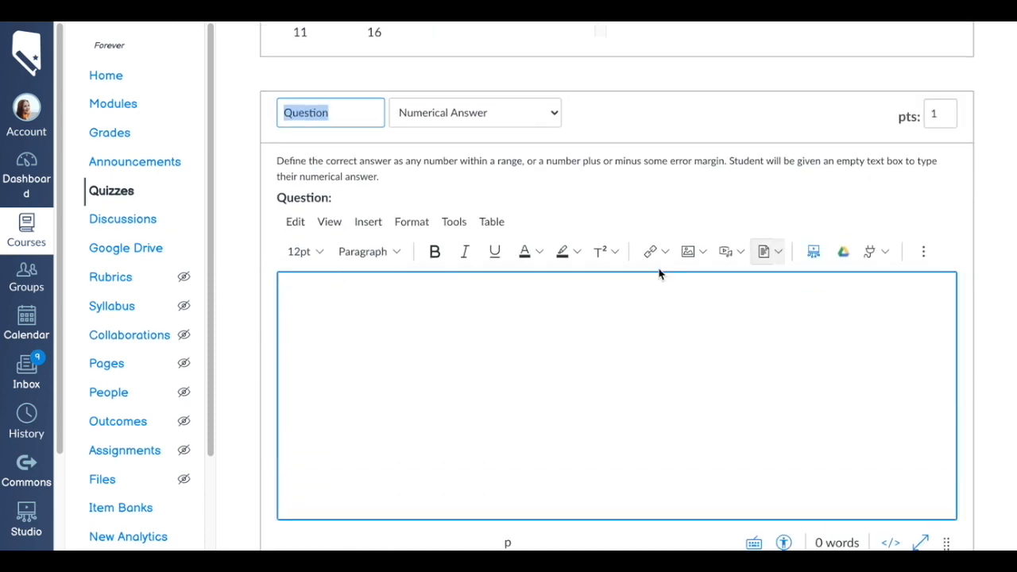
{"action": "scroll", "coordinate": [649, 274], "scroll_direction": "down", "scroll_amount": 4}
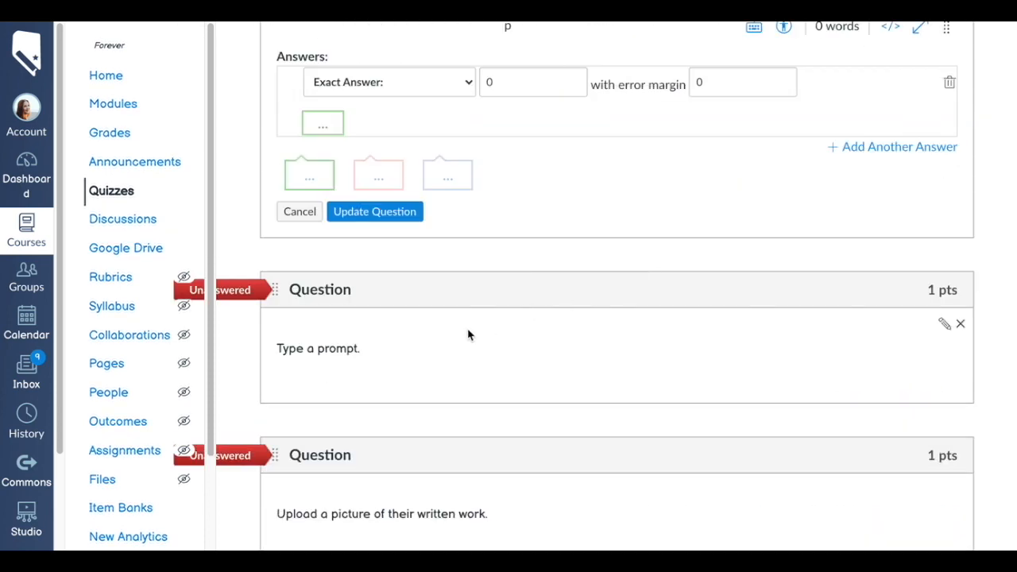
{"action": "left_click", "coordinate": [299, 211]}
Delete the blank numerical answer question located above the "Type a prompt." question from the quiz
{"action": "scroll", "coordinate": [645, 191], "scroll_direction": "up", "scroll_amount": 2}
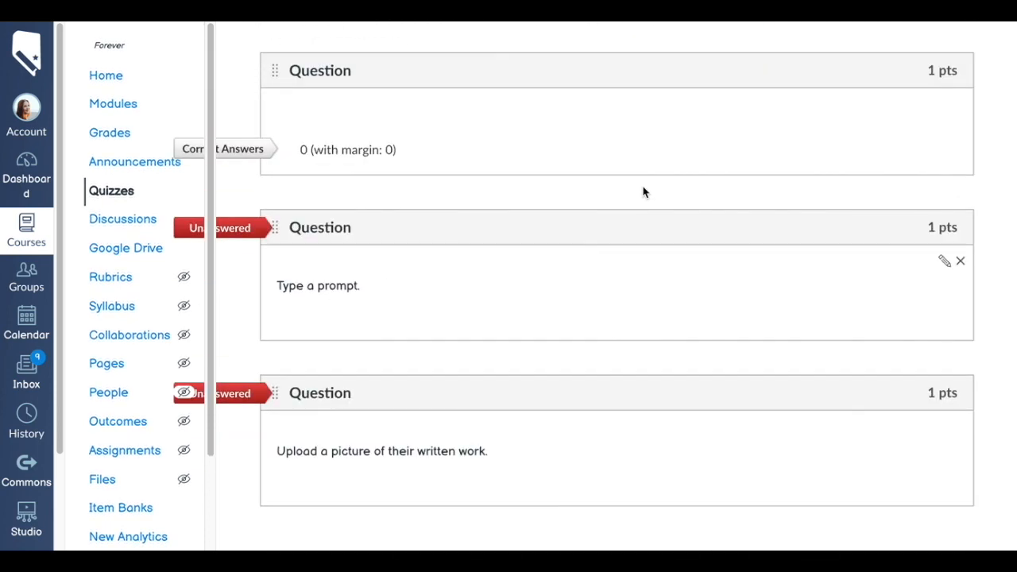
{"action": "left_click", "coordinate": [959, 169]}
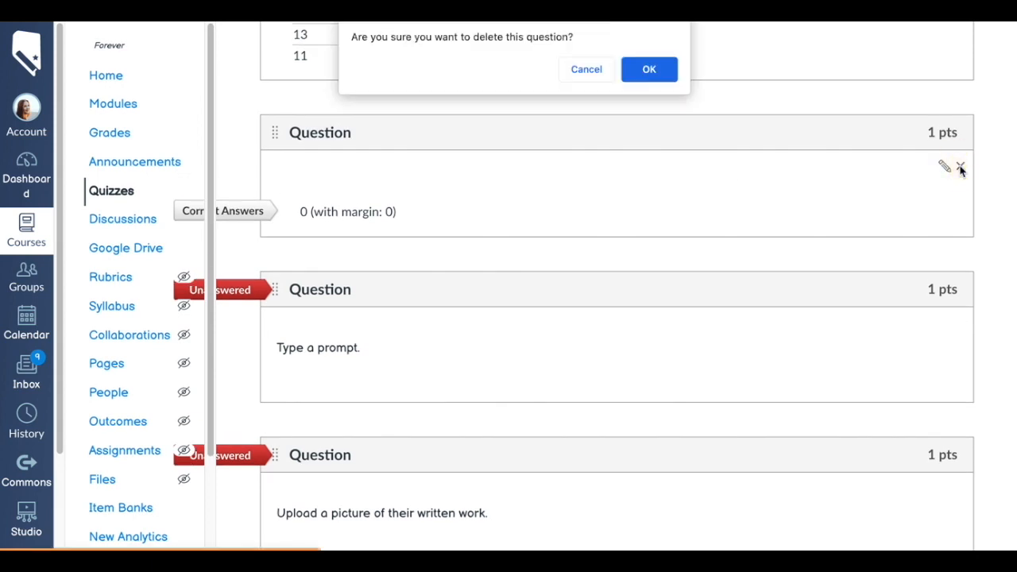
{"action": "left_click", "coordinate": [650, 69]}
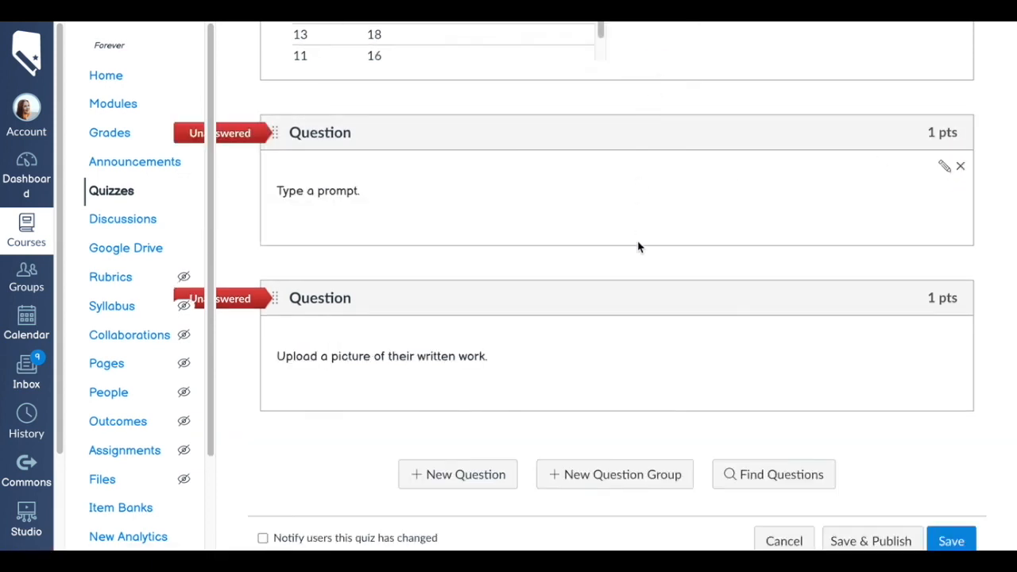
Remove the two empty possible answers from the "Velocity equations" multiple answers question and update the question
{"action": "scroll", "coordinate": [638, 246], "scroll_direction": "down", "scroll_amount": 1}
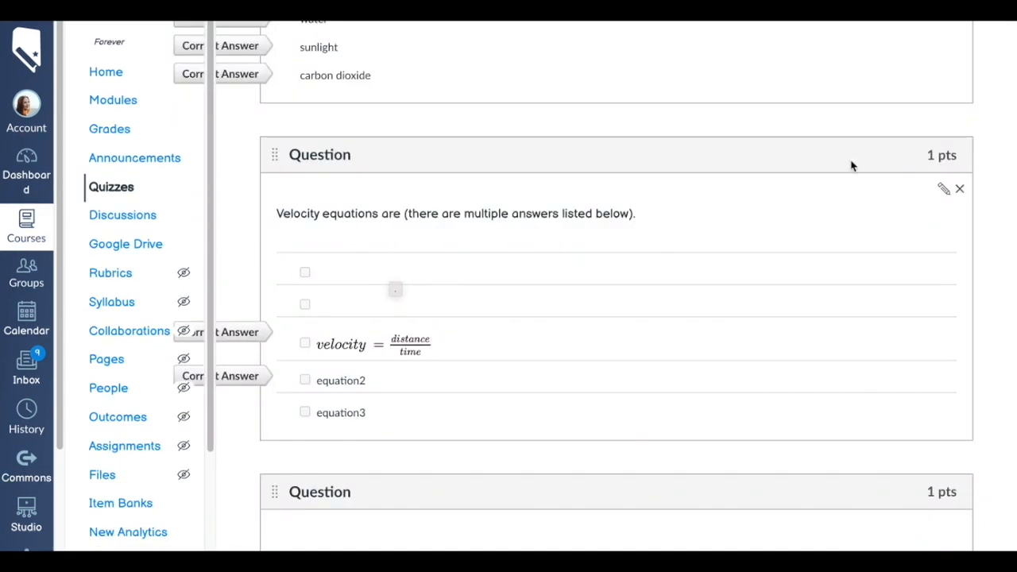
{"action": "left_click", "coordinate": [944, 193]}
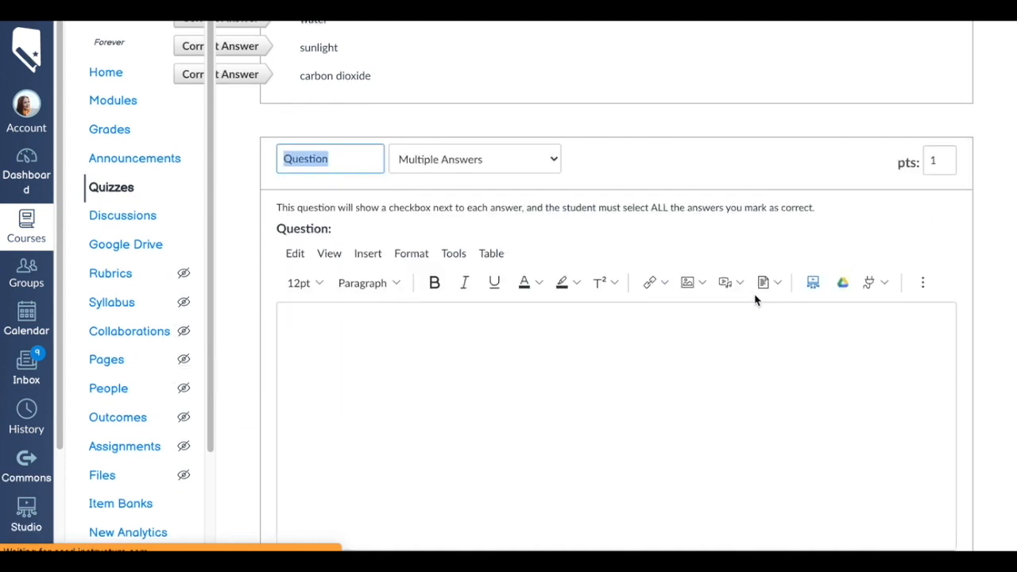
{"action": "scroll", "coordinate": [755, 300], "scroll_direction": "down", "scroll_amount": 4}
{"action": "scroll", "coordinate": [755, 299], "scroll_direction": "down", "scroll_amount": 1}
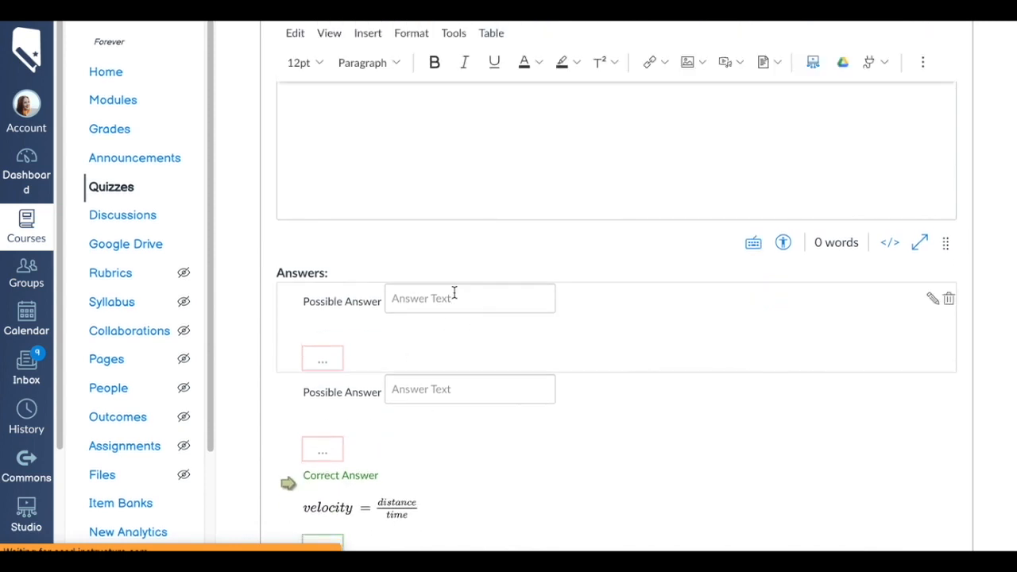
{"action": "left_click", "coordinate": [950, 299]}
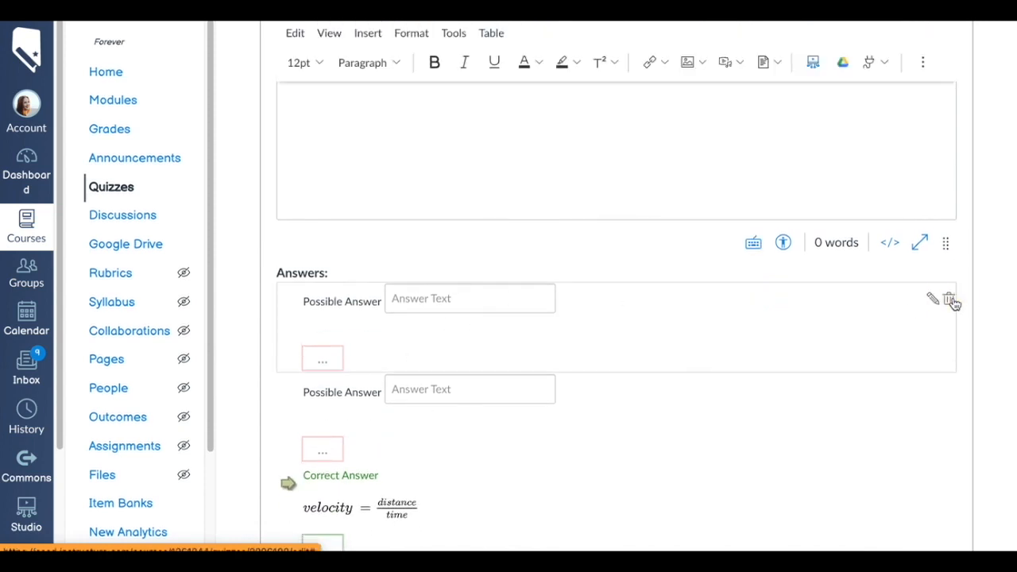
{"action": "left_click", "coordinate": [950, 300]}
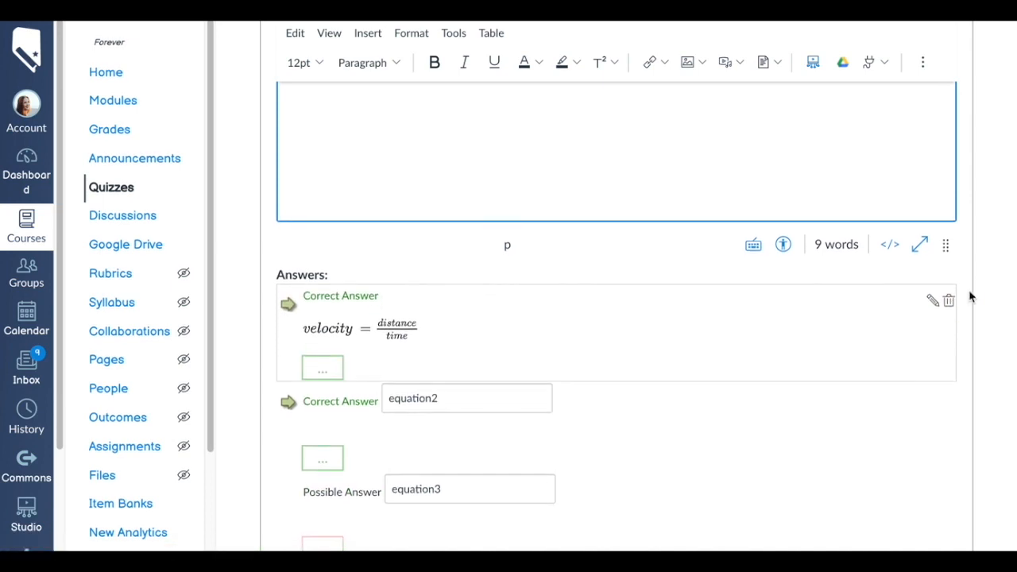
{"action": "scroll", "coordinate": [969, 296], "scroll_direction": "down", "scroll_amount": 2}
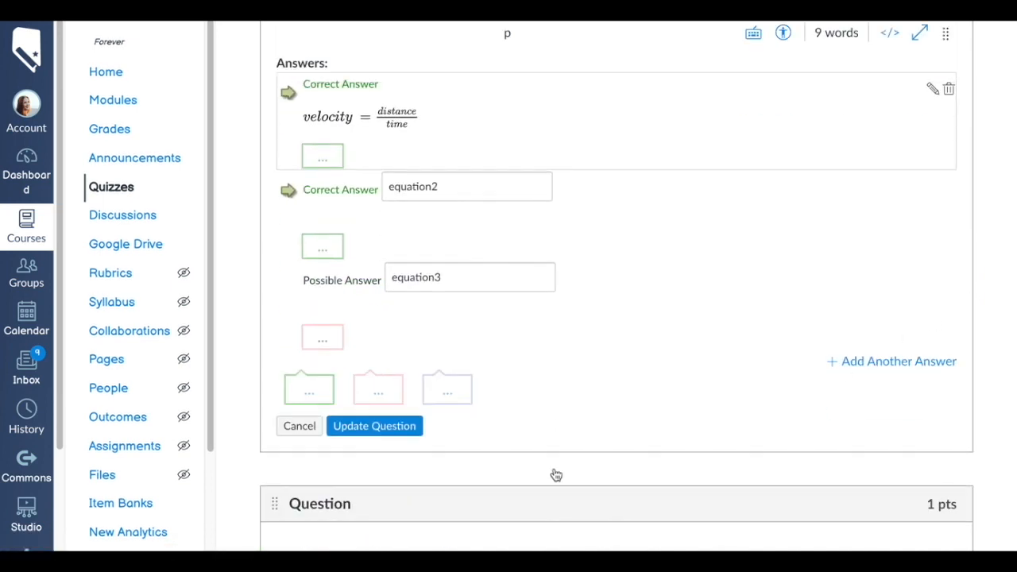
{"action": "left_click", "coordinate": [374, 429]}
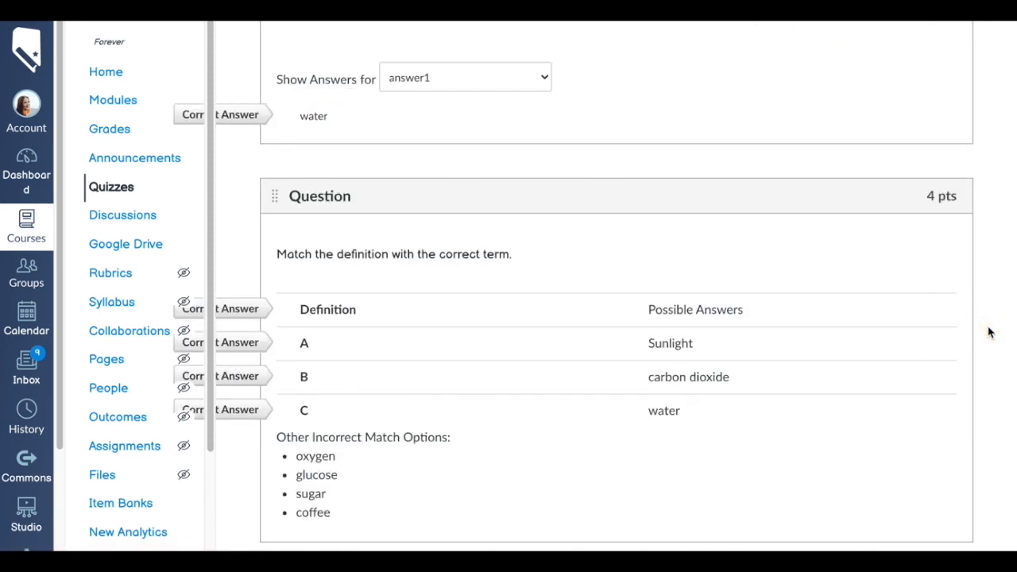
Open the "Upload a picture of their written work." question for editing, update it as it stands and save the quiz
{"action": "scroll", "coordinate": [989, 332], "scroll_direction": "up", "scroll_amount": 2}
{"action": "scroll", "coordinate": [989, 332], "scroll_direction": "down", "scroll_amount": 12}
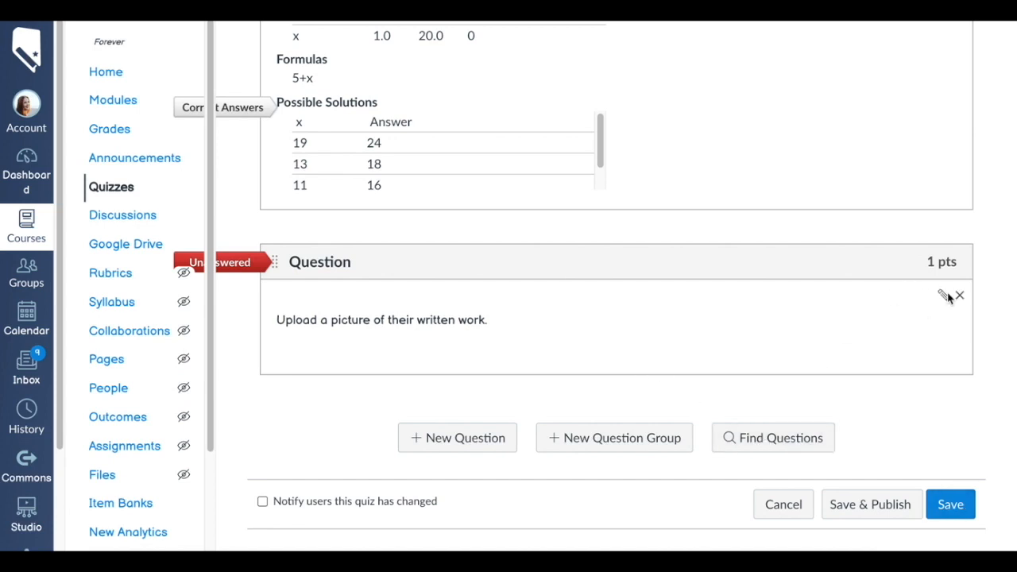
{"action": "left_click", "coordinate": [944, 296]}
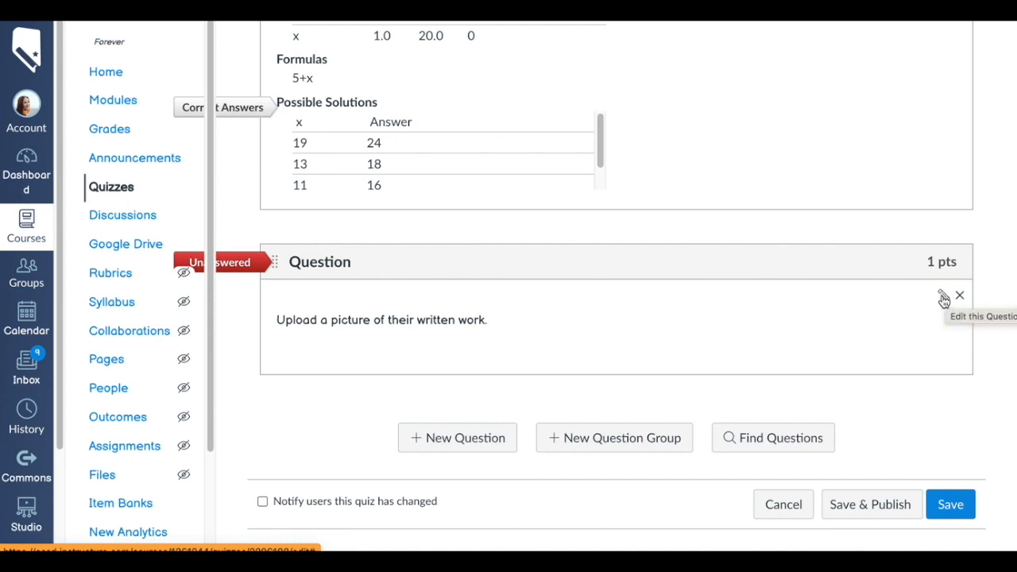
{"action": "left_click", "coordinate": [944, 298]}
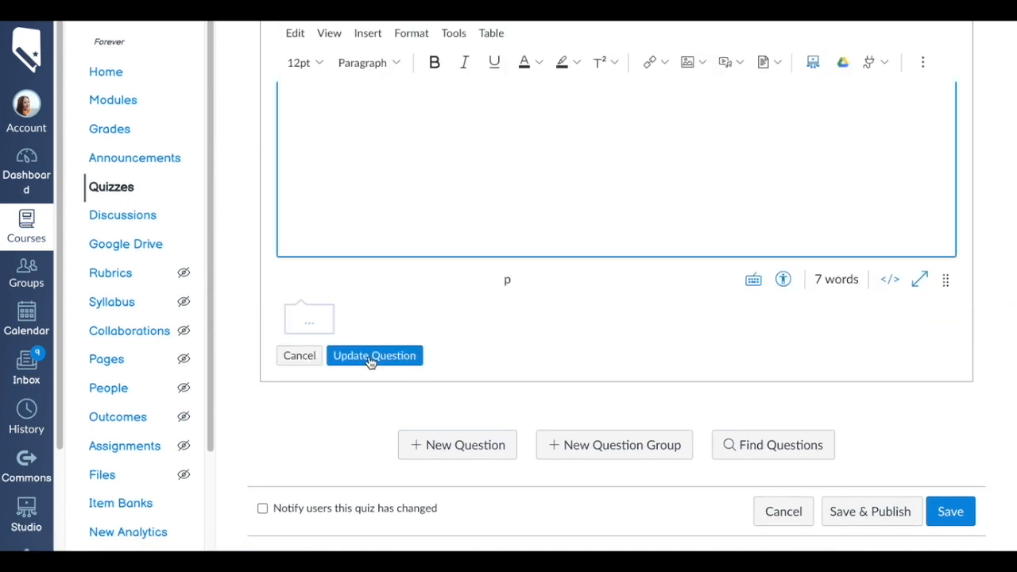
{"action": "left_click", "coordinate": [370, 361]}
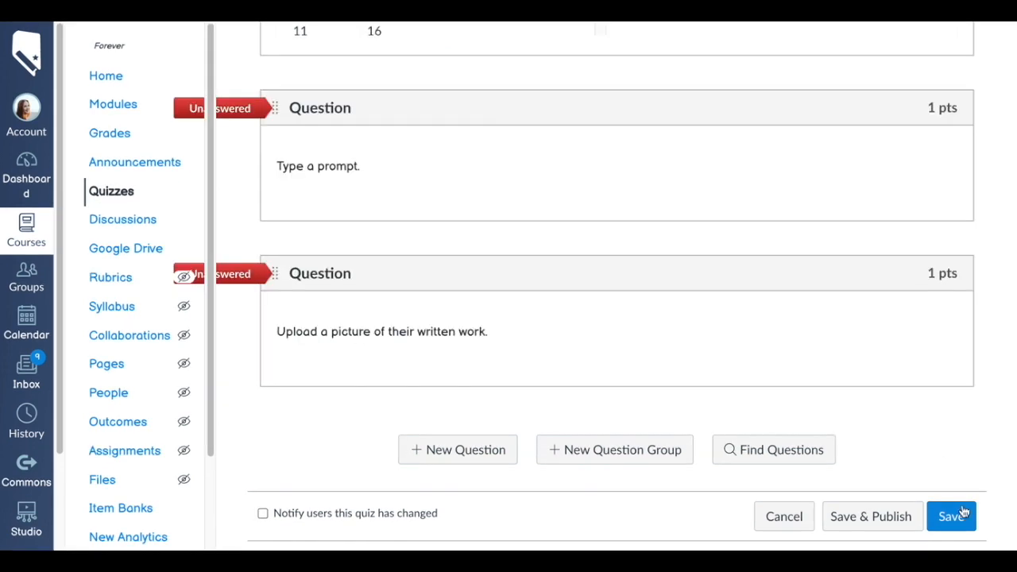
{"action": "left_click", "coordinate": [956, 513]}
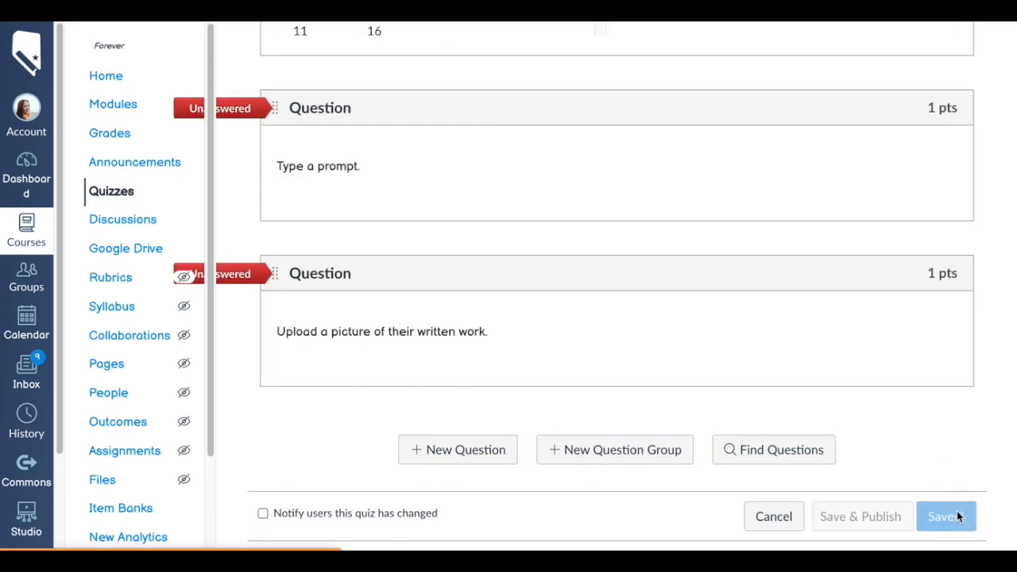